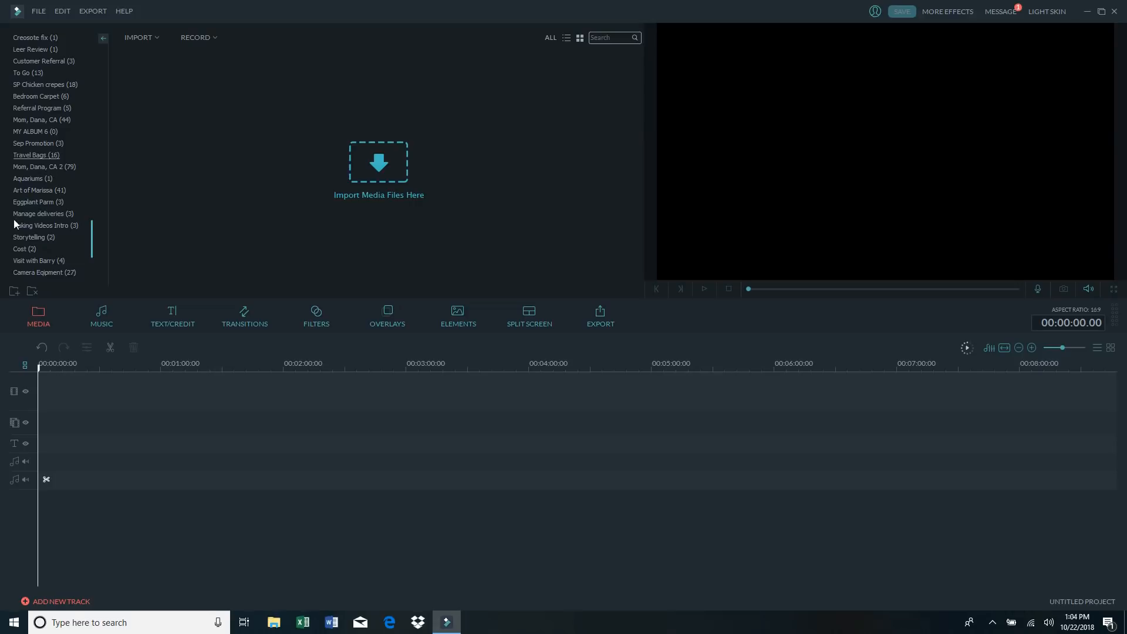
- Create a new folder in the media library and name it Can't Travel
{"action": "left_click", "coordinate": [13, 292]}
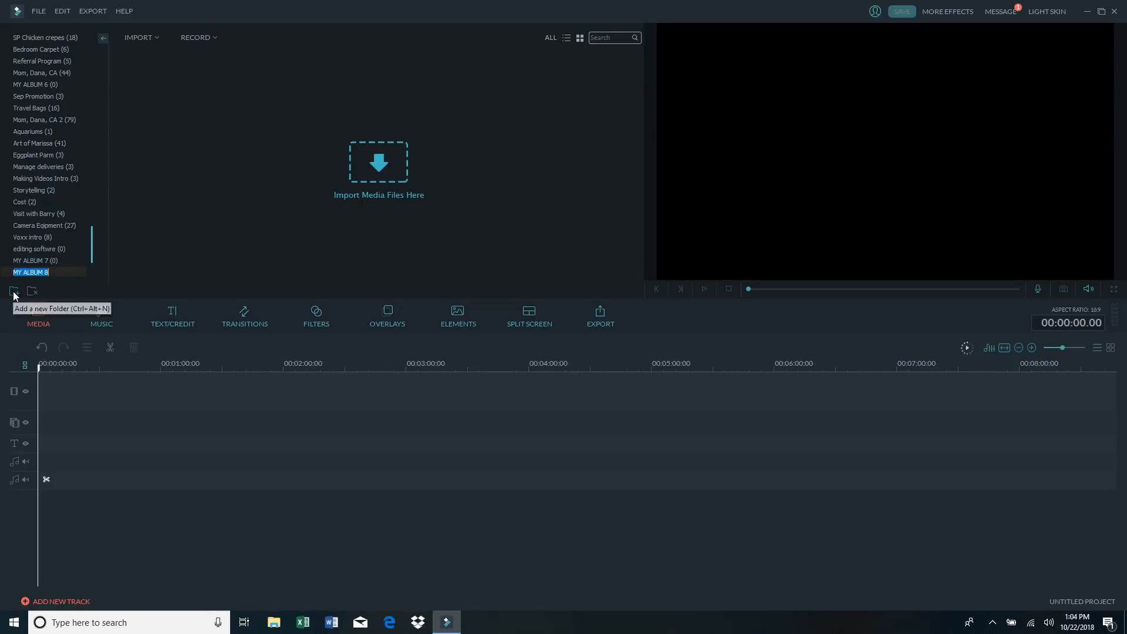
{"action": "type", "text": "Can't"}
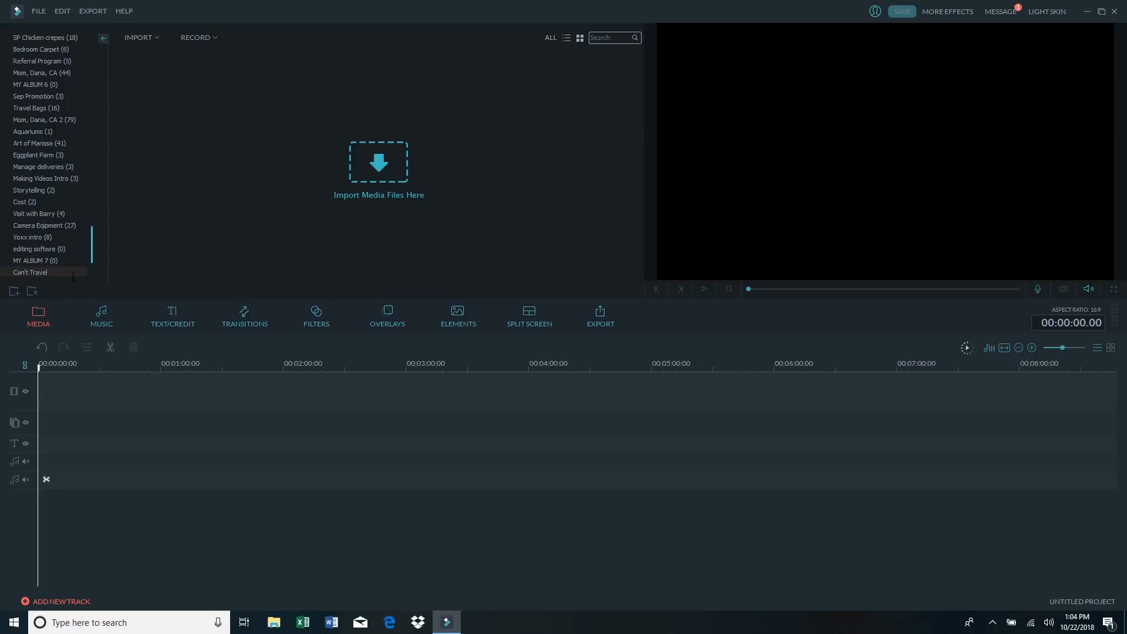
{"action": "type", "text": "Travel"}
{"action": "key", "text": "Return"}
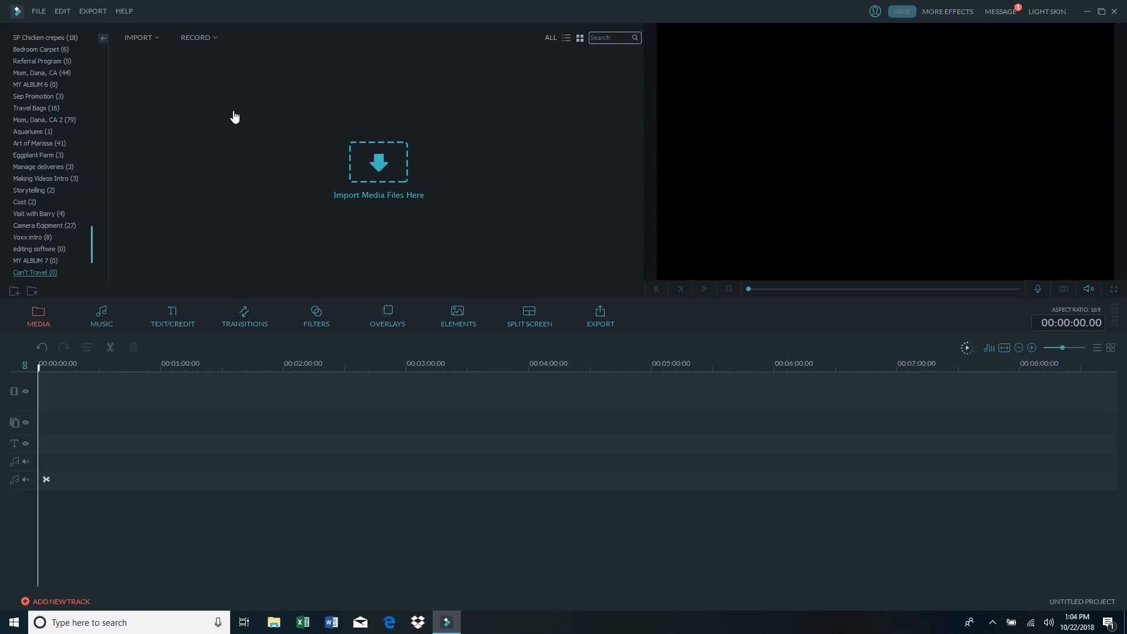
- Import the media folder "Can't travel with Cottage" from Videos > Travel into the Can't Travel album
{"action": "left_click", "coordinate": [148, 37]}
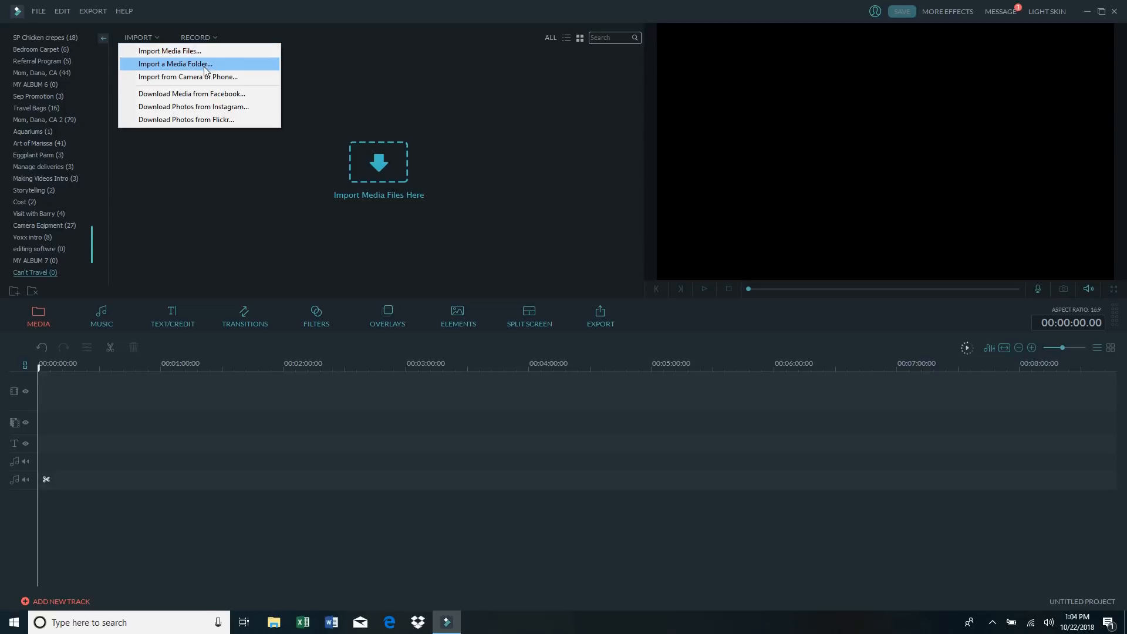
{"action": "left_click", "coordinate": [205, 66]}
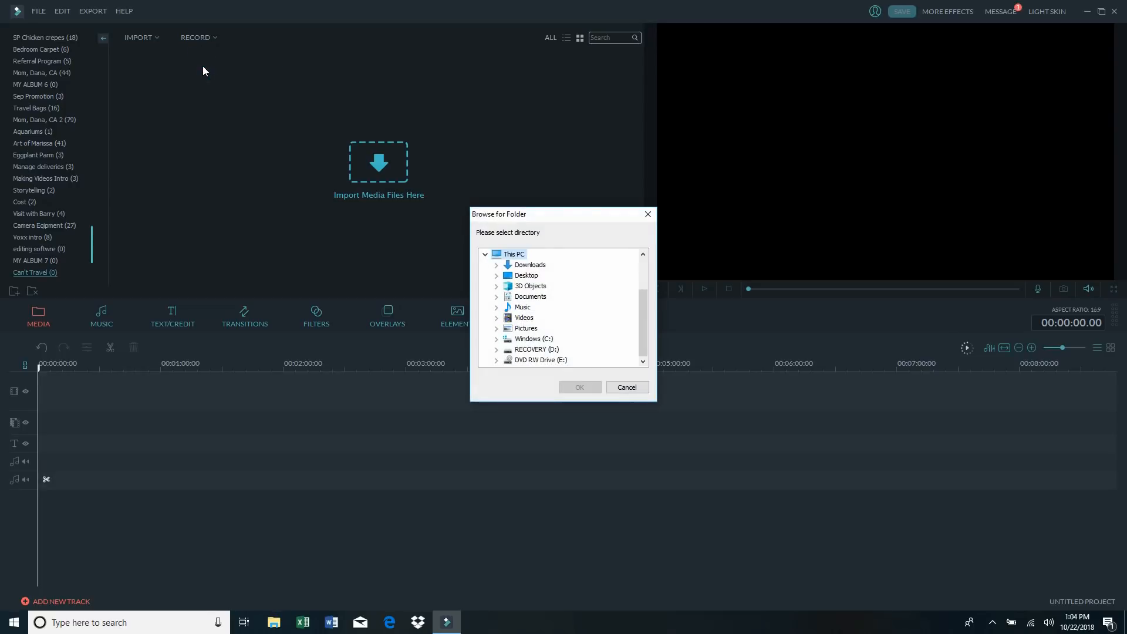
{"action": "left_click", "coordinate": [528, 317]}
{"action": "double_click", "coordinate": [524, 316]}
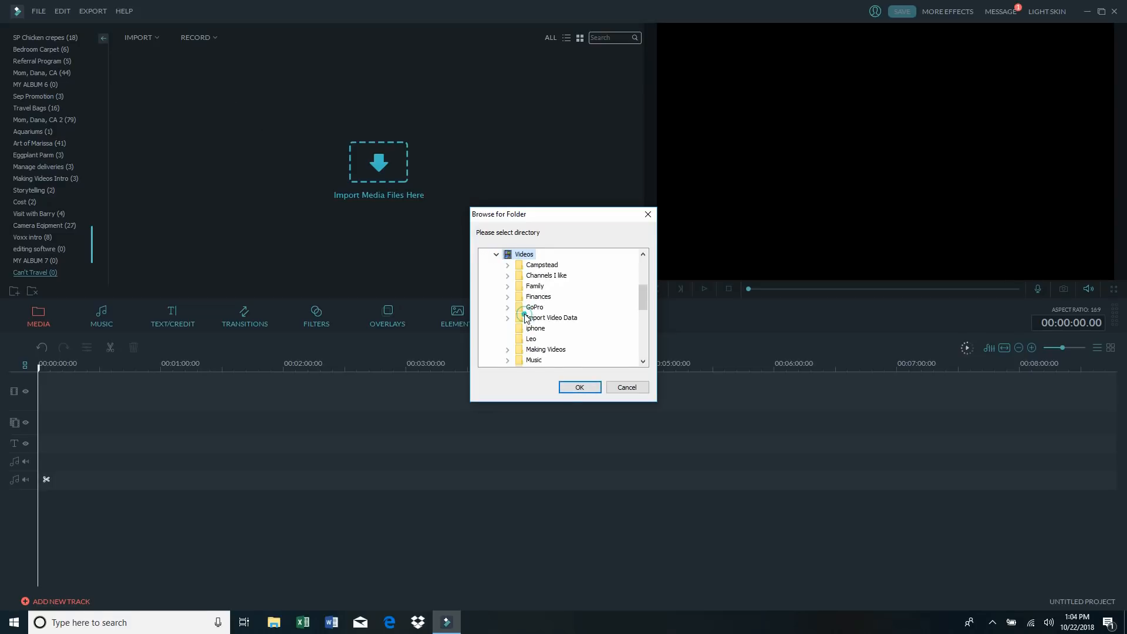
{"action": "scroll", "coordinate": [563, 304], "scroll_direction": "down", "scroll_amount": 1}
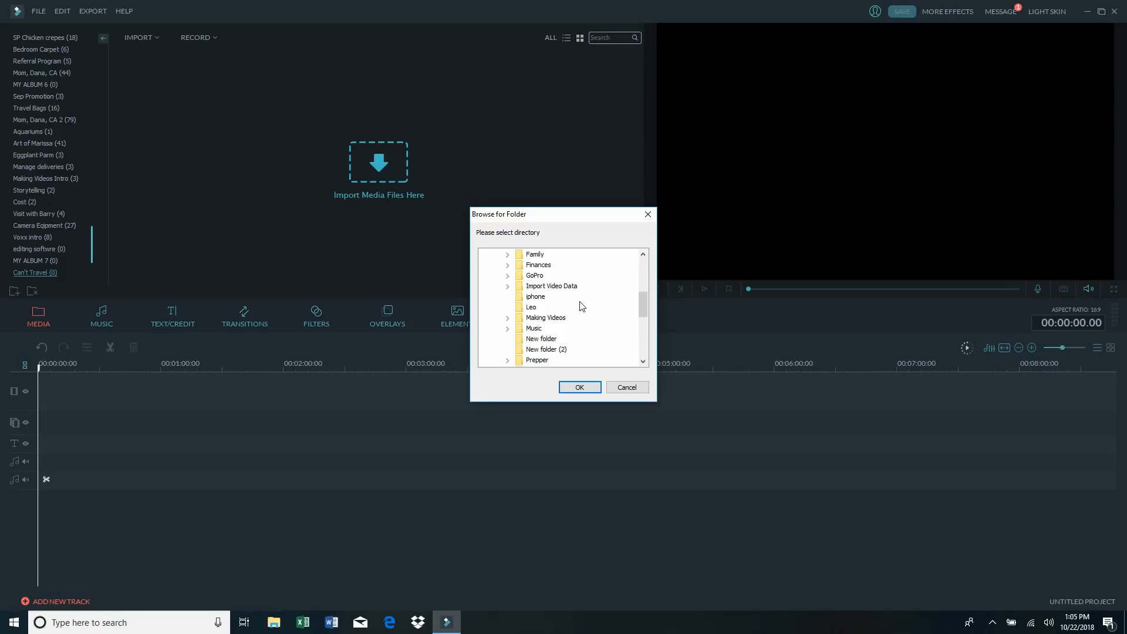
{"action": "scroll", "coordinate": [580, 306], "scroll_direction": "down", "scroll_amount": 3}
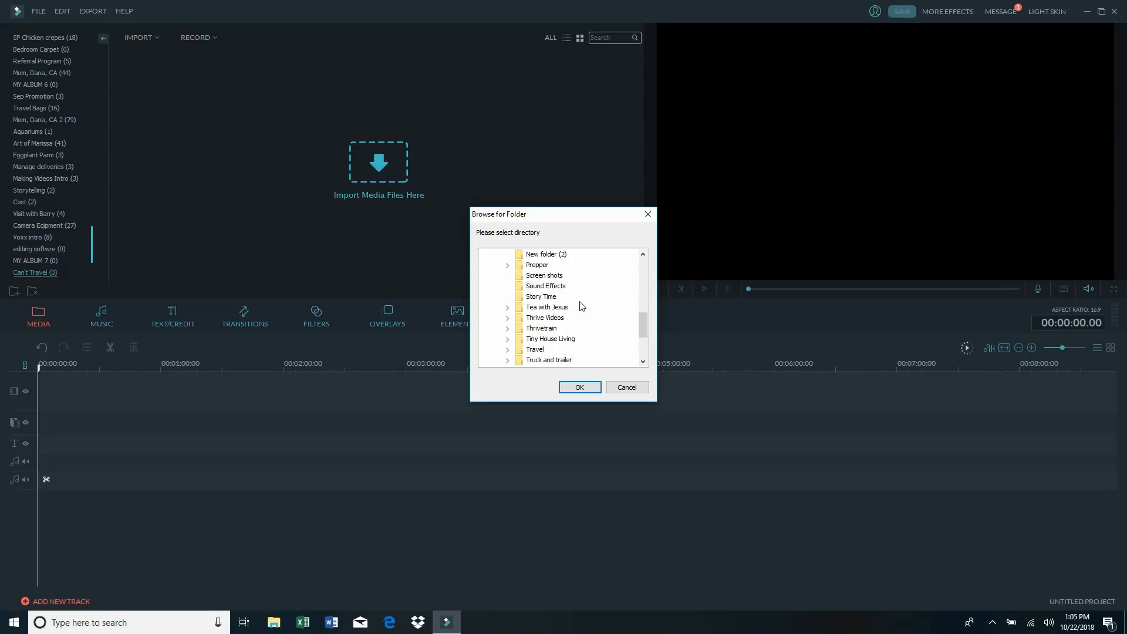
{"action": "double_click", "coordinate": [534, 350]}
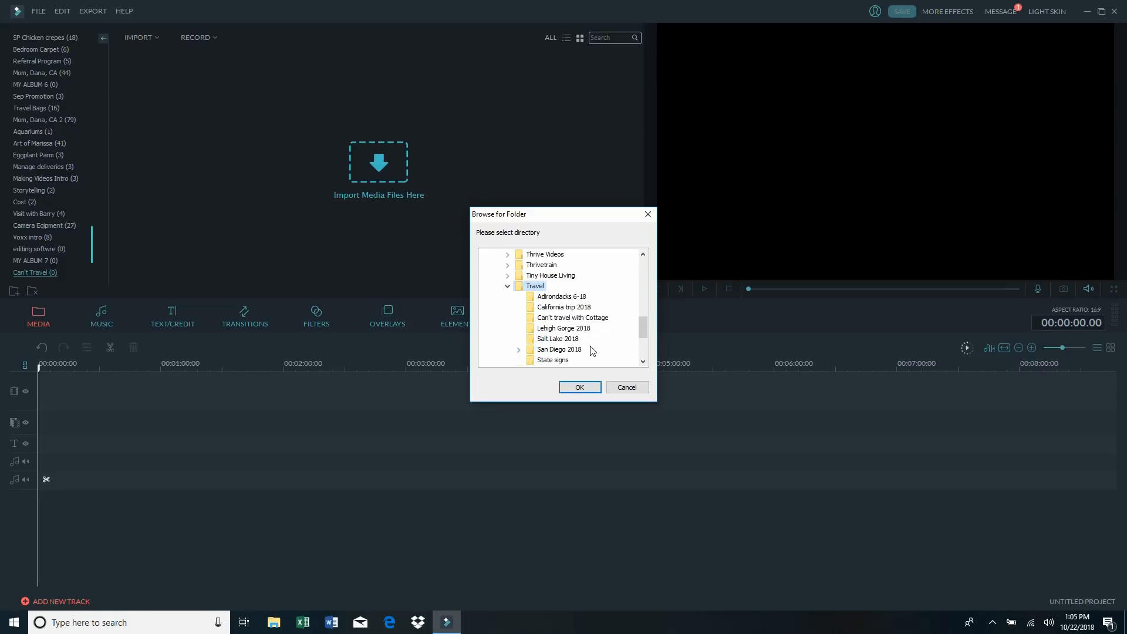
{"action": "left_click", "coordinate": [578, 317]}
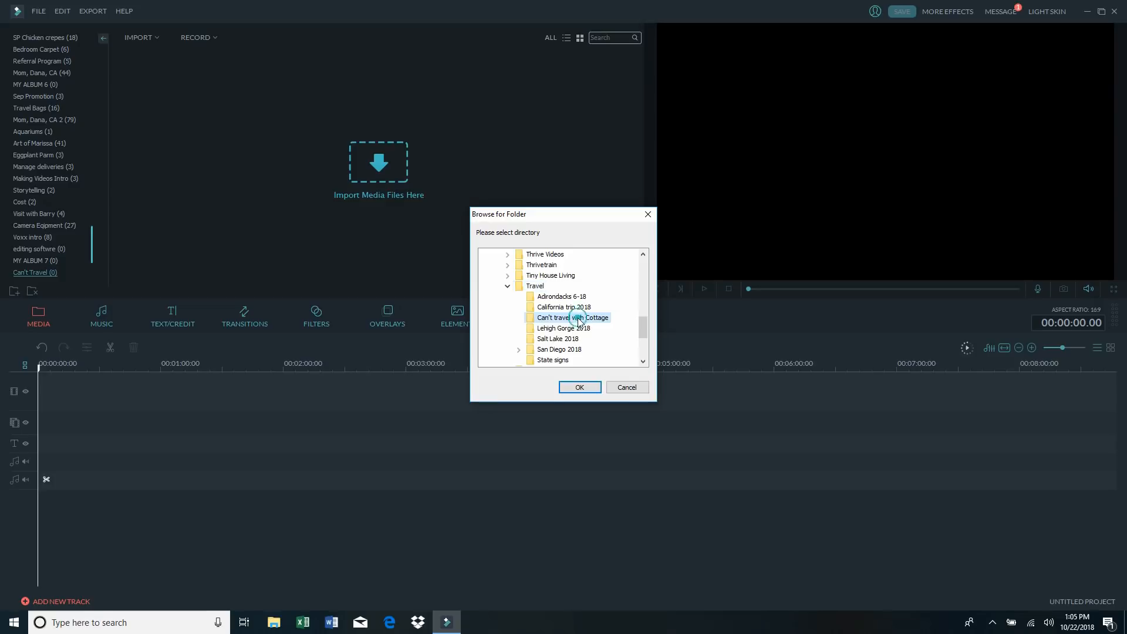
{"action": "left_click", "coordinate": [579, 389]}
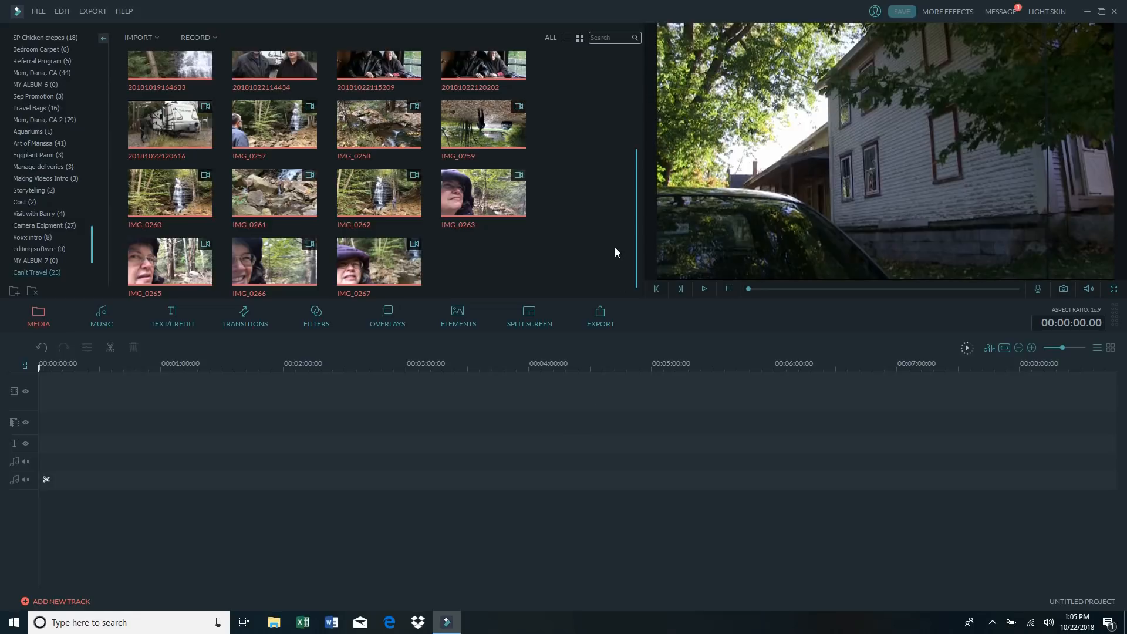
{"action": "scroll", "coordinate": [614, 248], "scroll_direction": "up", "scroll_amount": 3}
{"action": "scroll", "coordinate": [599, 216], "scroll_direction": "down", "scroll_amount": 3}
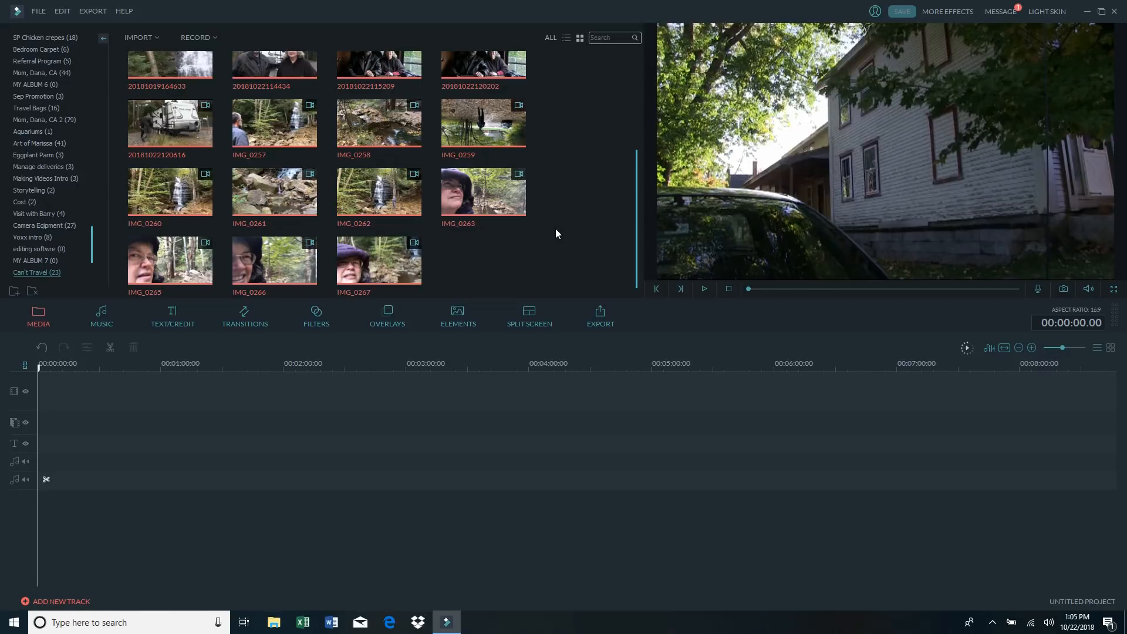
{"action": "scroll", "coordinate": [557, 229], "scroll_direction": "up", "scroll_amount": 3}
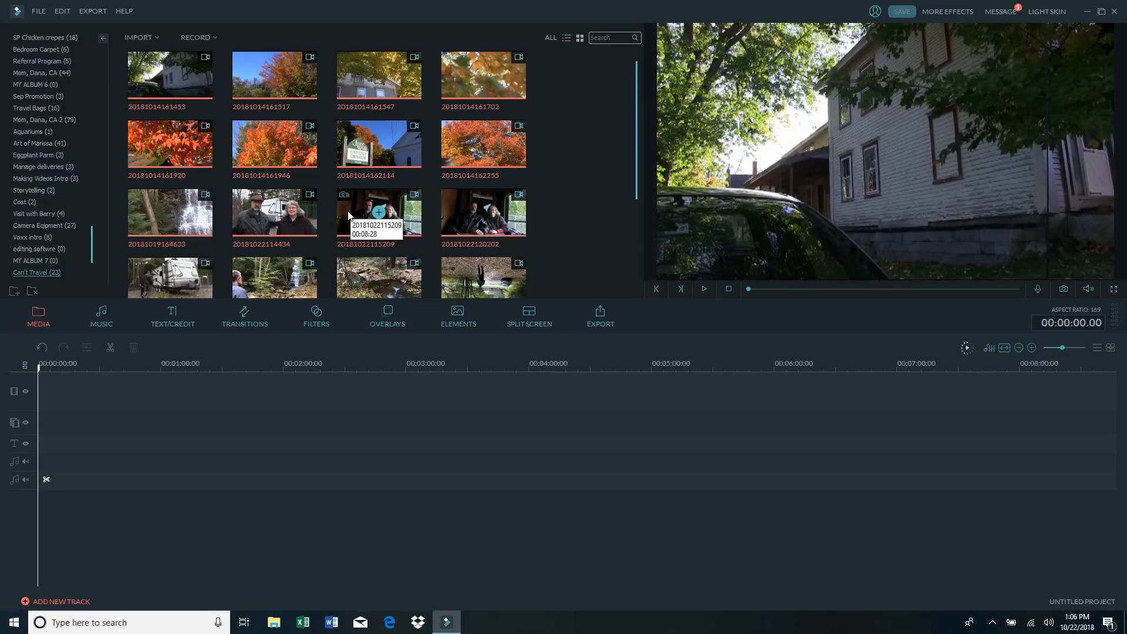
{"action": "left_click", "coordinate": [297, 210]}
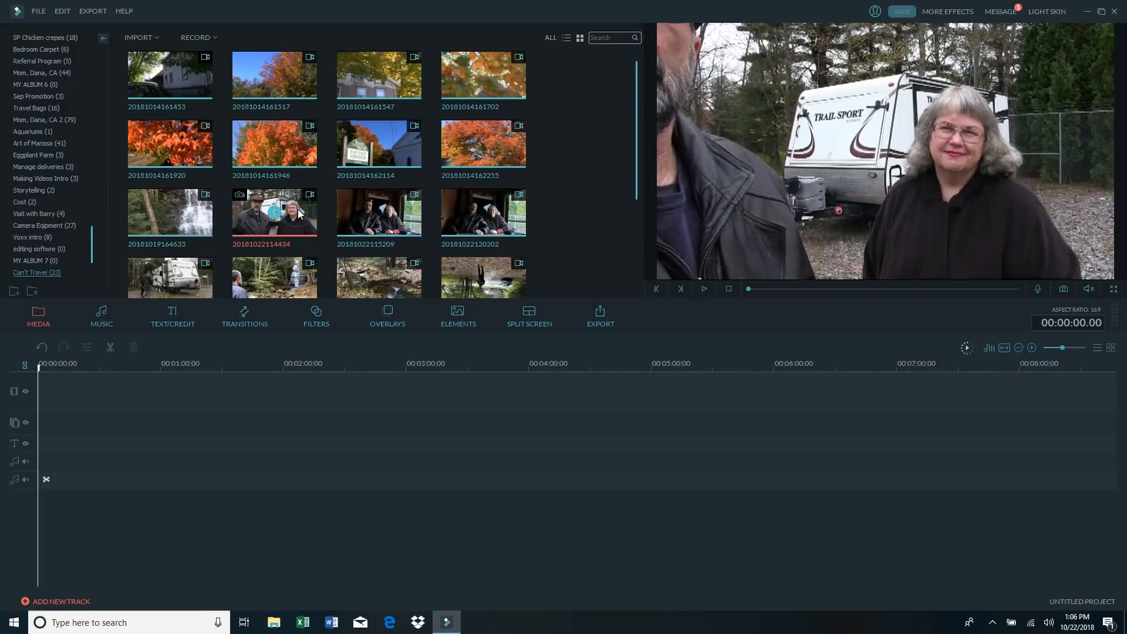
{"action": "left_click_drag", "start_coordinate": [275, 213], "coordinate": [104, 392]}
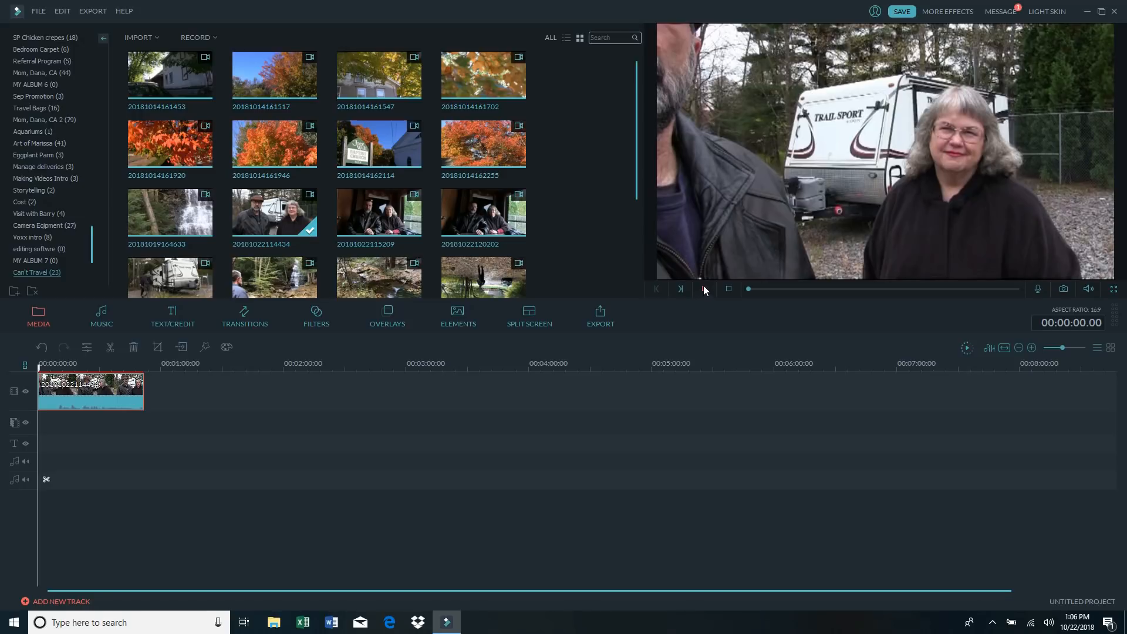
- Add the Anim intro (new) clip from MY ALBUM to the video track directly after the first clip
{"action": "left_click_drag", "start_coordinate": [93, 244], "coordinate": [88, 39]}
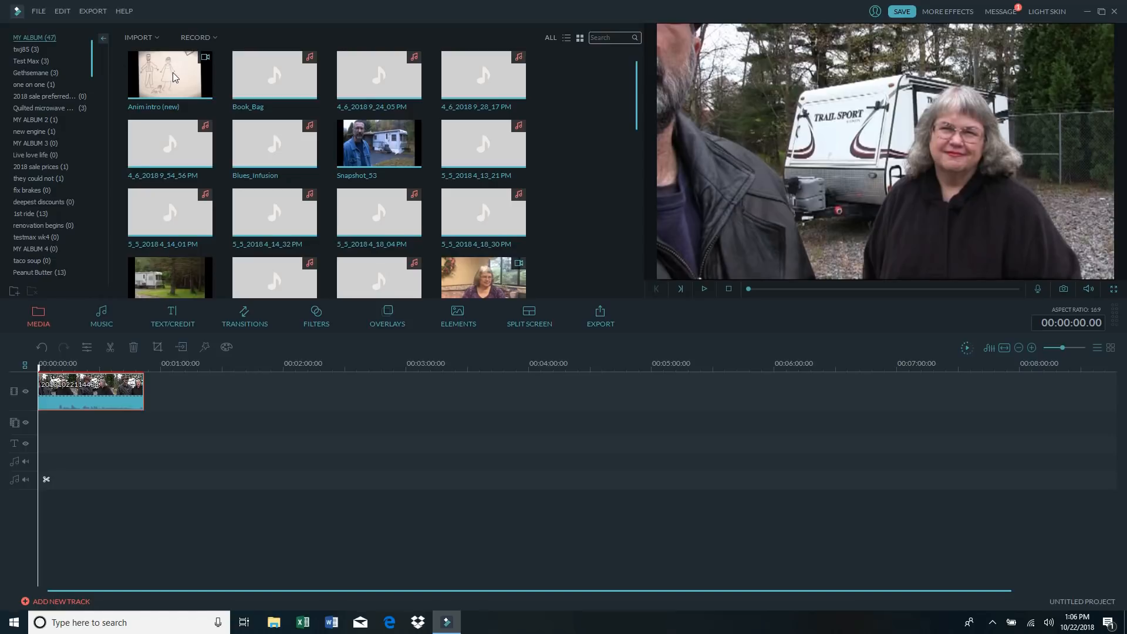
{"action": "left_click", "coordinate": [141, 368]}
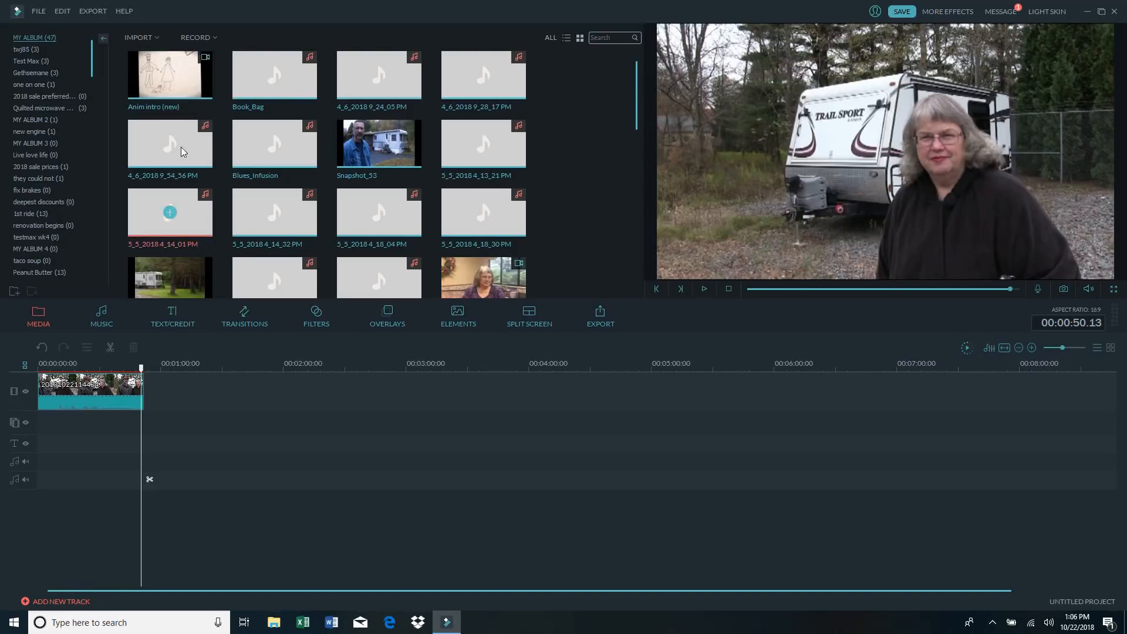
{"action": "left_click", "coordinate": [169, 76]}
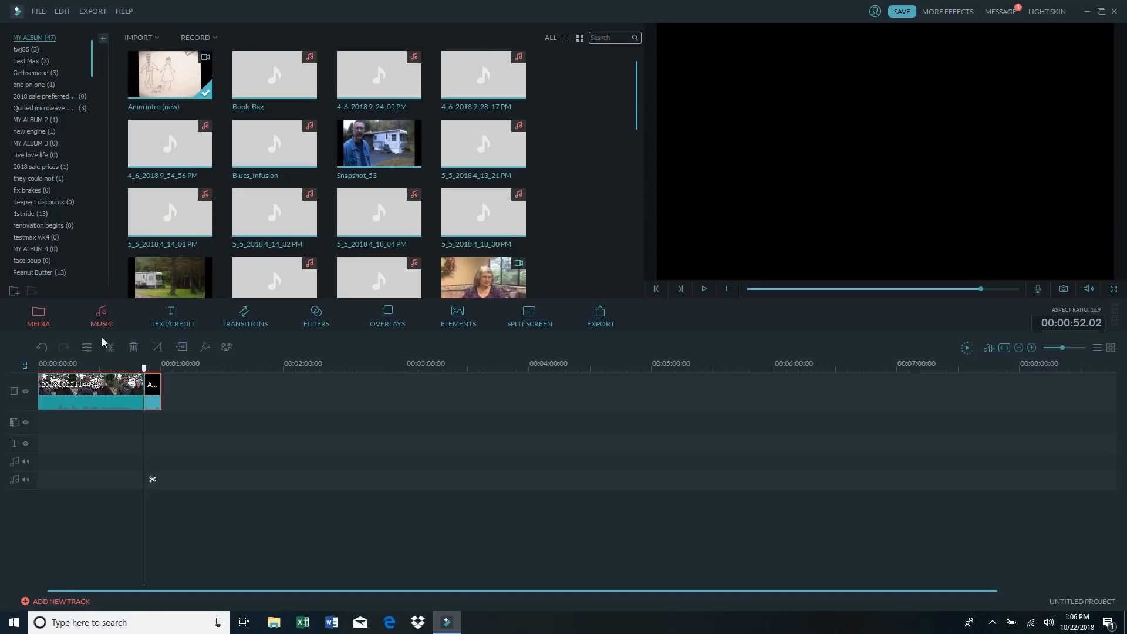
- Add the Book_Bag music to the first audio track and move it to the start of the timeline
{"action": "left_click", "coordinate": [274, 77]}
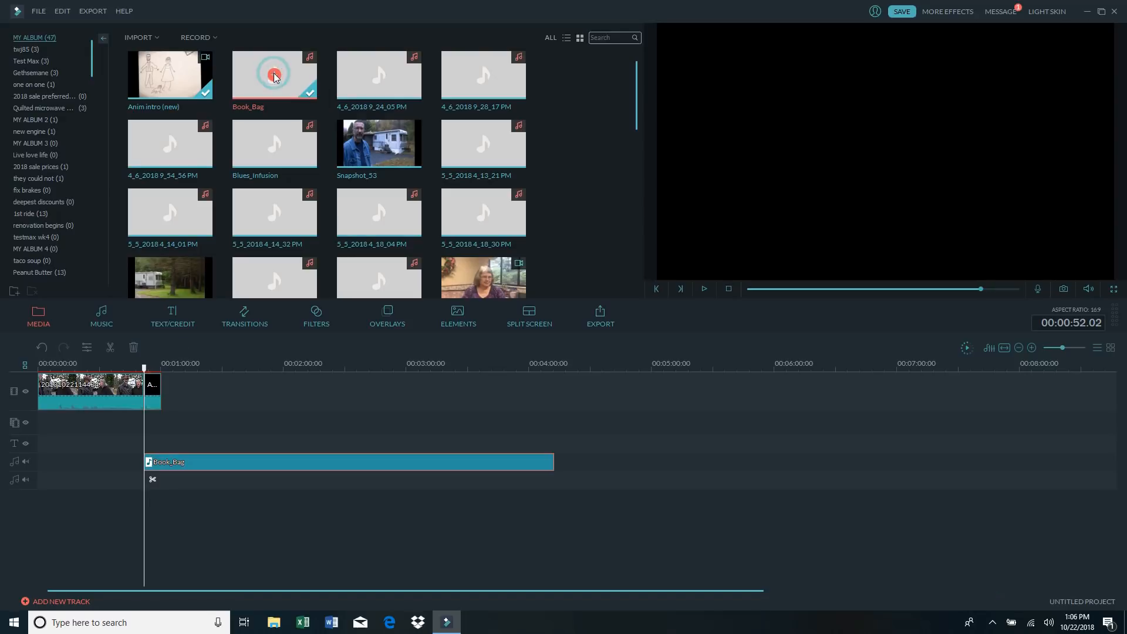
{"action": "left_click", "coordinate": [192, 461]}
{"action": "left_click_drag", "start_coordinate": [195, 464], "coordinate": [82, 462]}
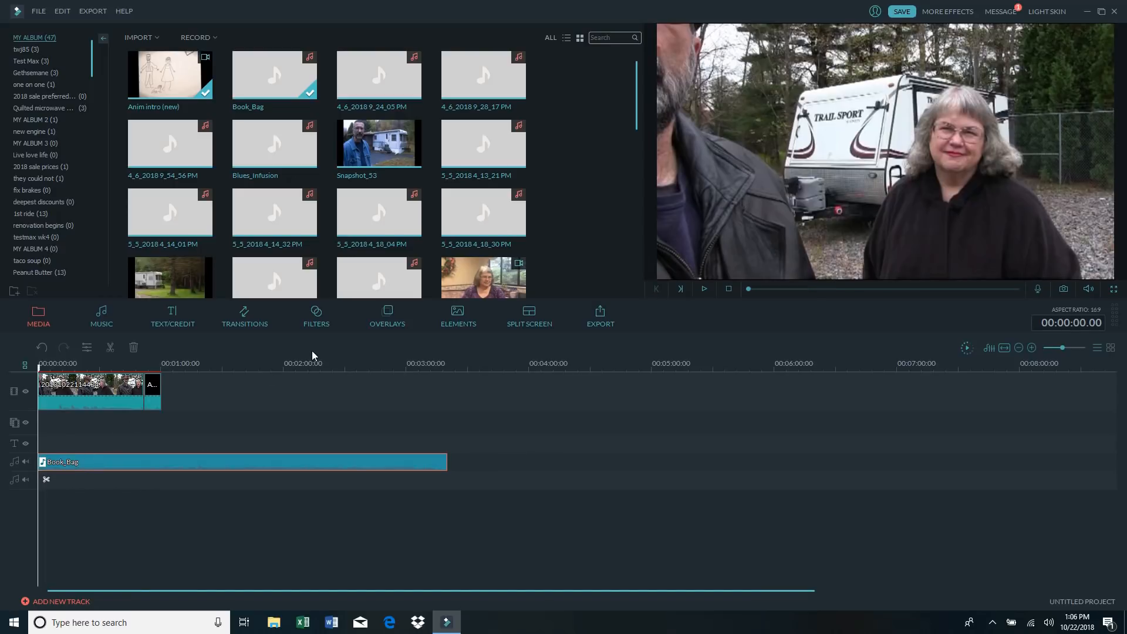
- Lower the Book_Bag music's volume to 12
{"action": "right_click", "coordinate": [184, 460]}
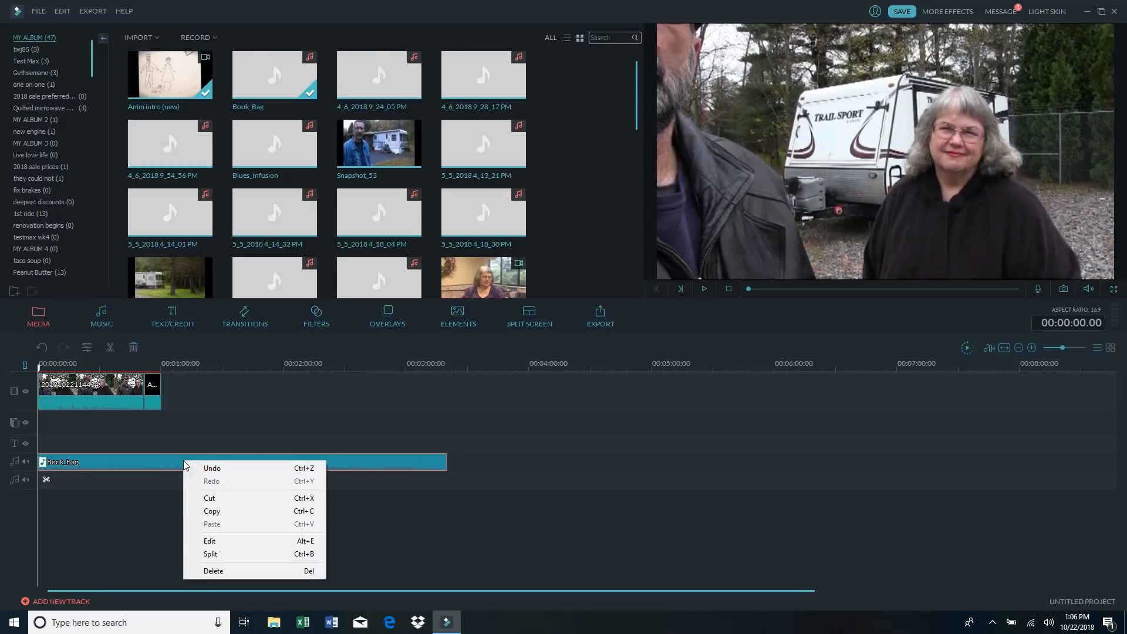
{"action": "left_click", "coordinate": [222, 543]}
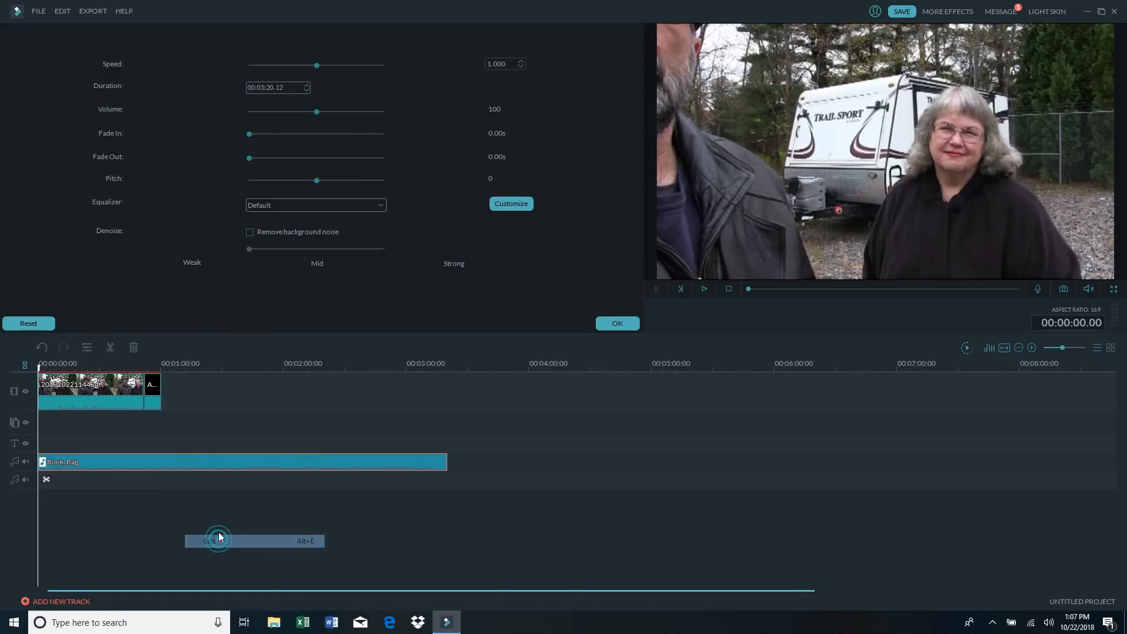
{"action": "left_click", "coordinate": [258, 111]}
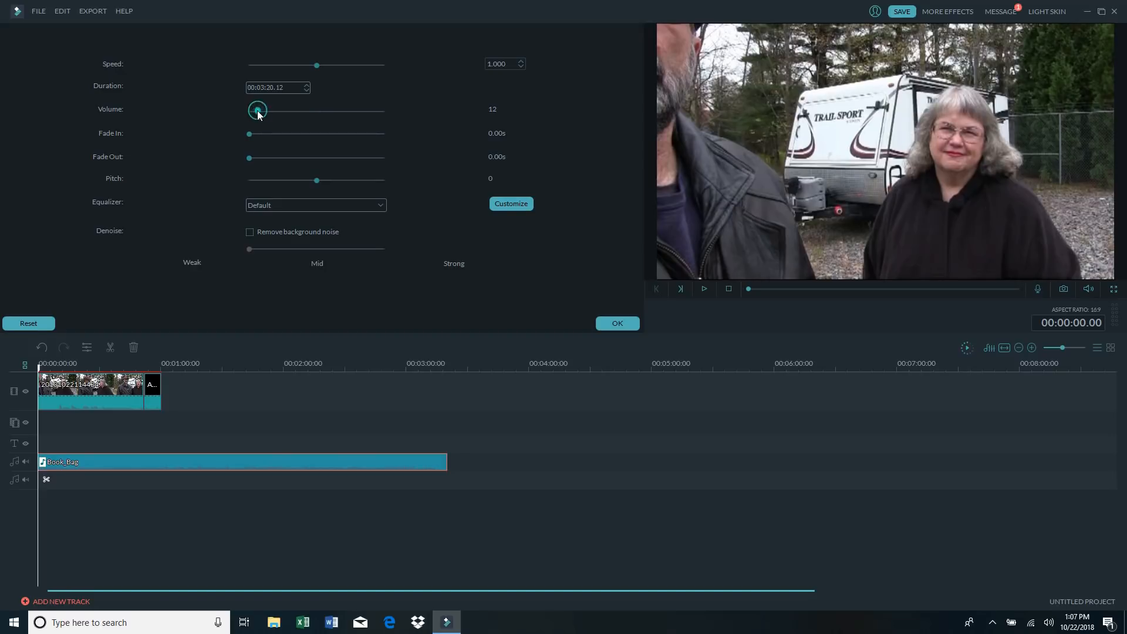
{"action": "left_click", "coordinate": [618, 323]}
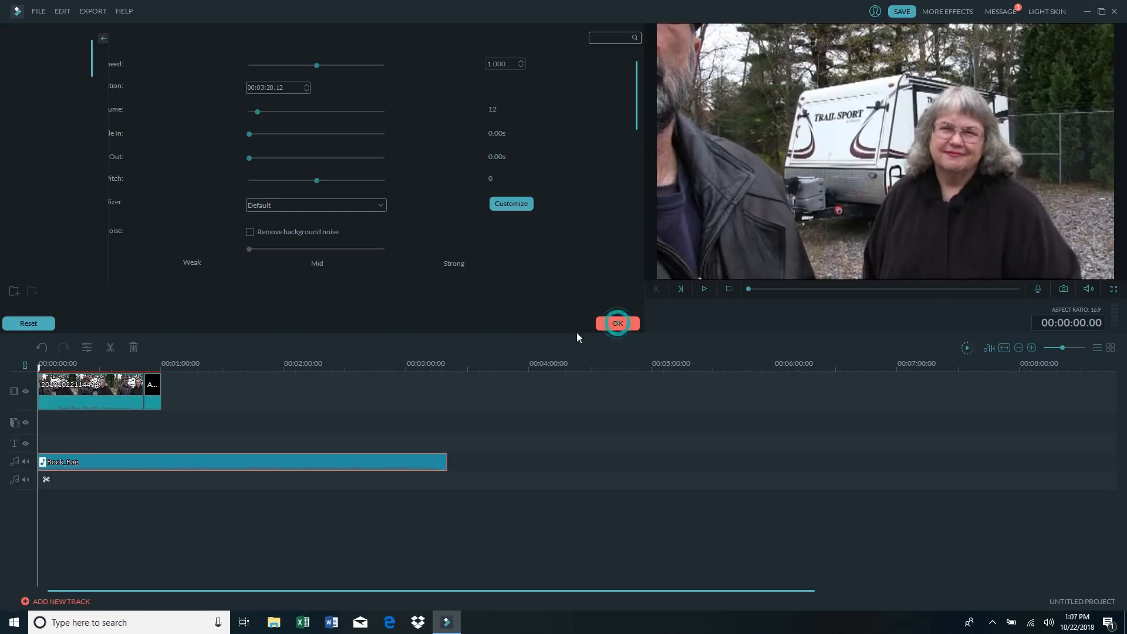
- Play the first video clip to find the cut point and split it at 00:00:21.15
{"action": "left_click", "coordinate": [39, 367]}
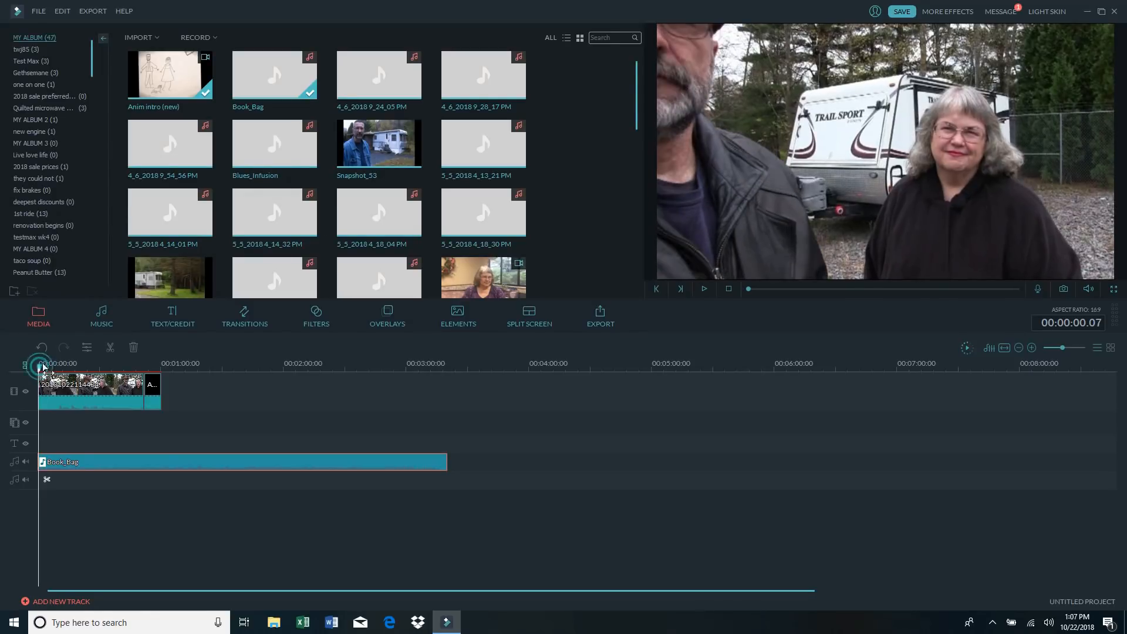
{"action": "left_click", "coordinate": [703, 289]}
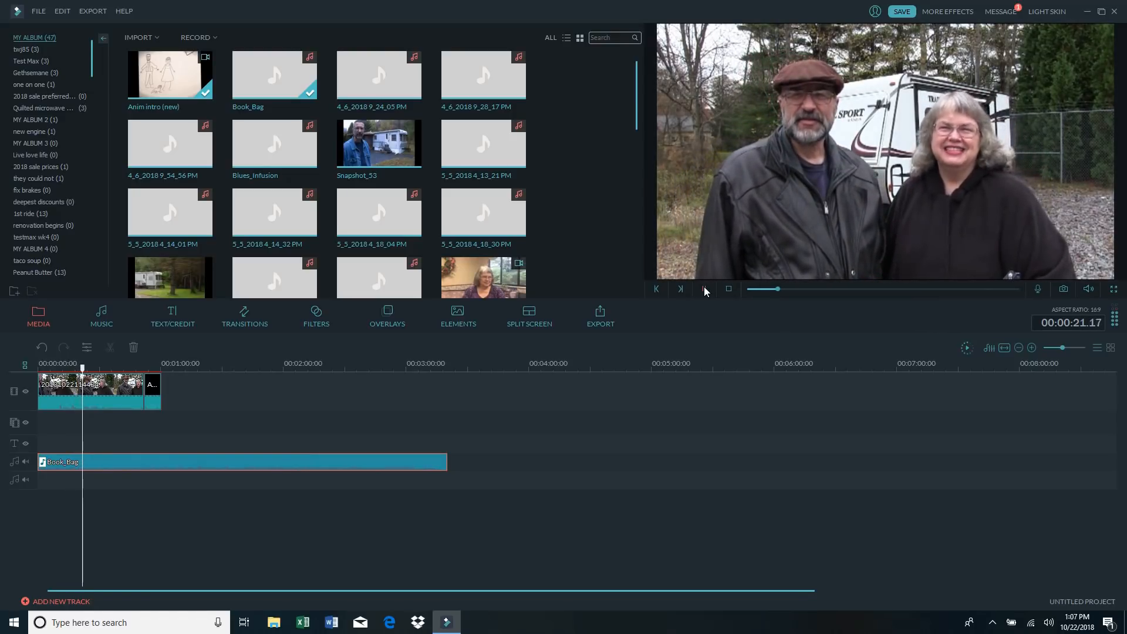
{"action": "left_click", "coordinate": [705, 289]}
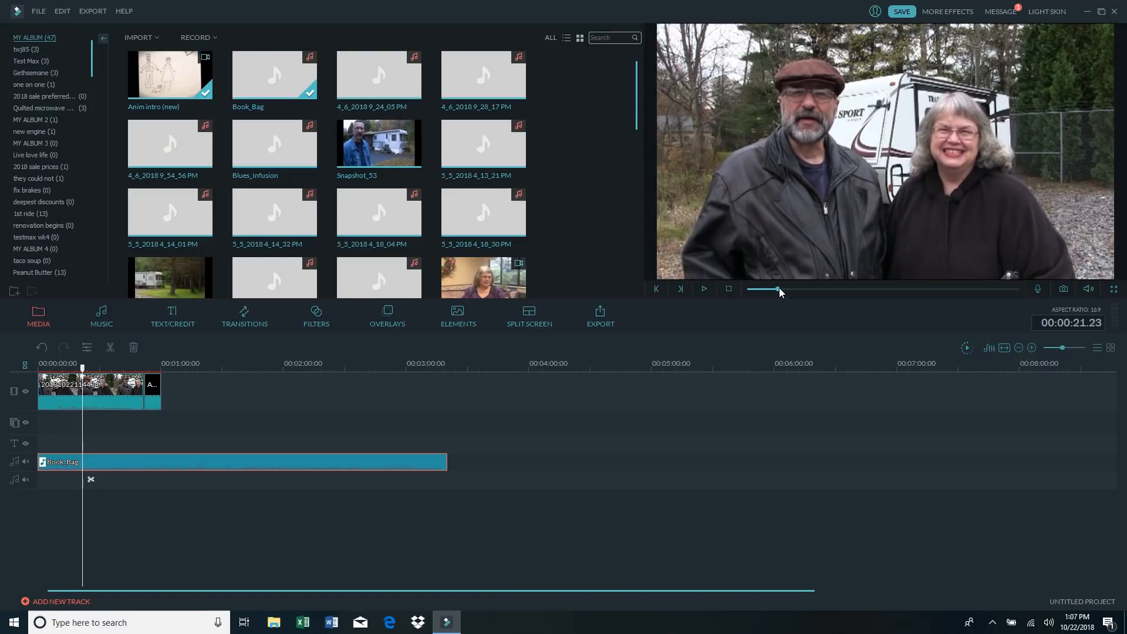
{"action": "left_click_drag", "start_coordinate": [777, 290], "coordinate": [773, 289]}
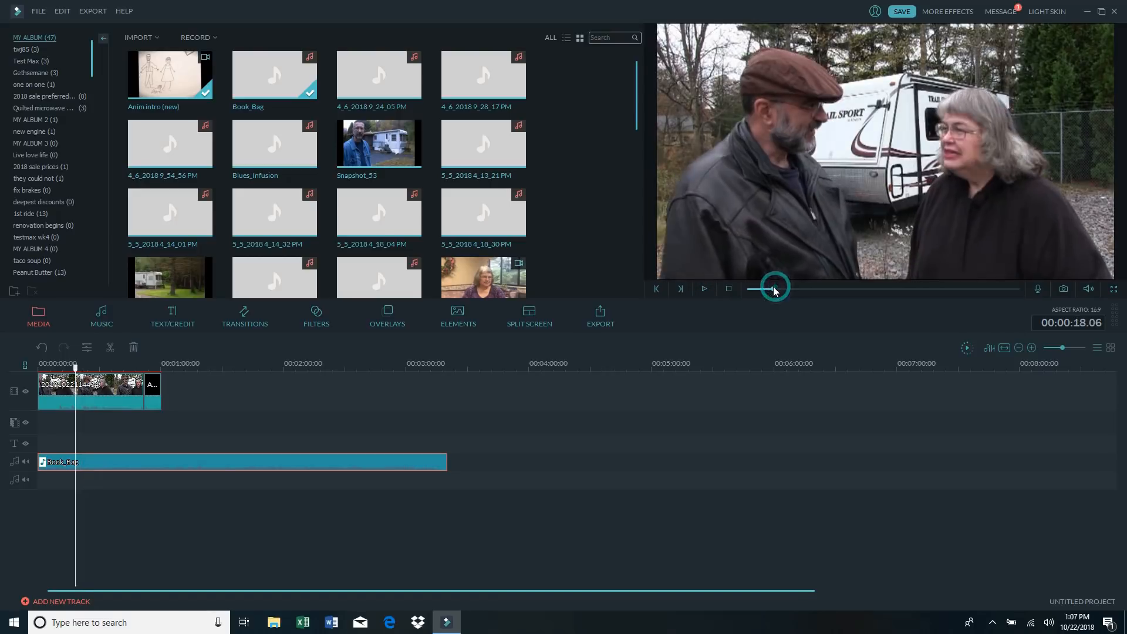
{"action": "left_click", "coordinate": [705, 289]}
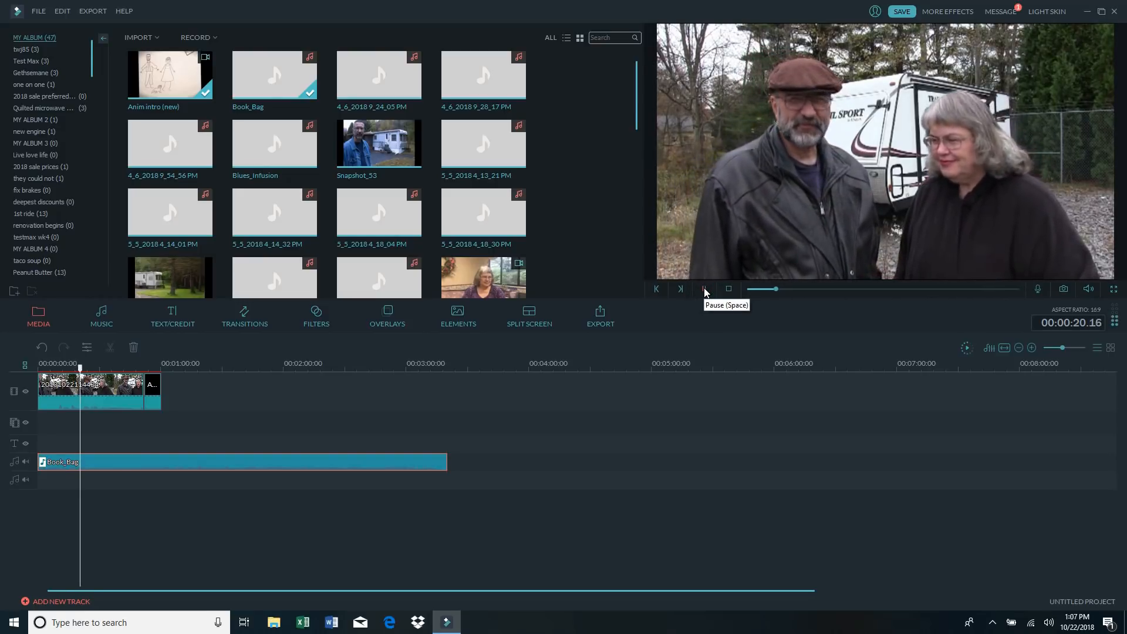
{"action": "left_click", "coordinate": [705, 291]}
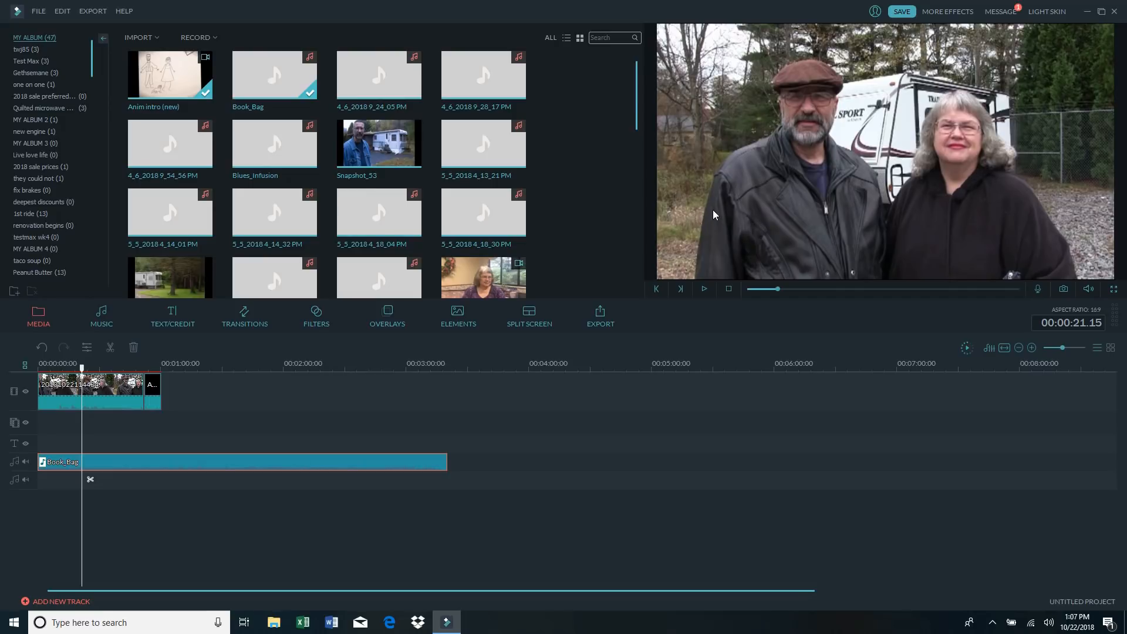
{"action": "left_click", "coordinate": [104, 393]}
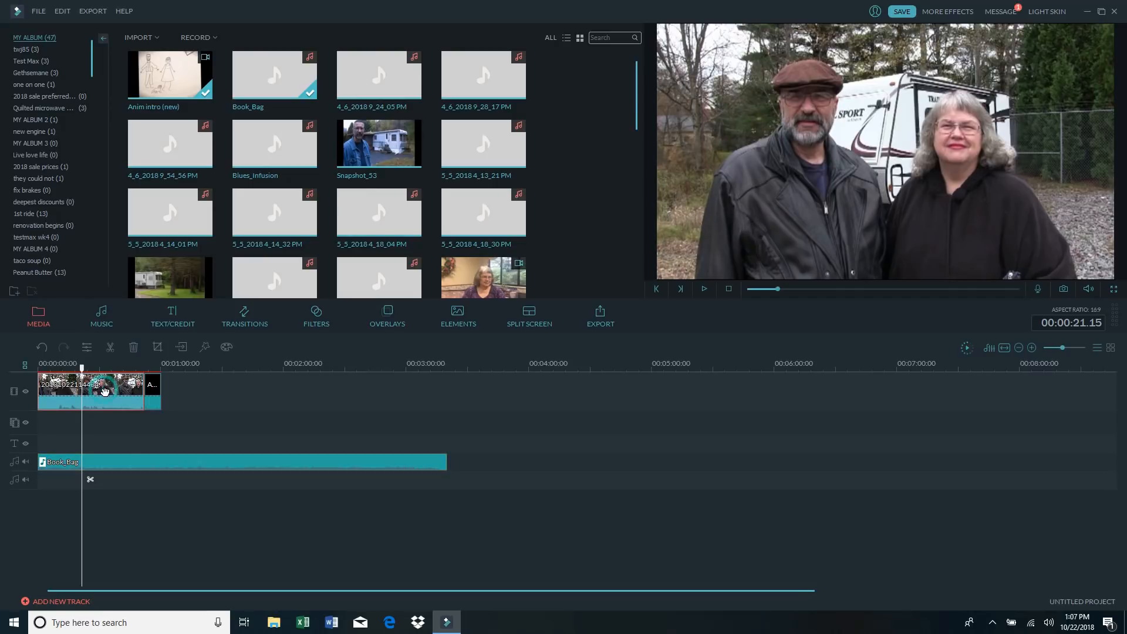
{"action": "left_click", "coordinate": [111, 348]}
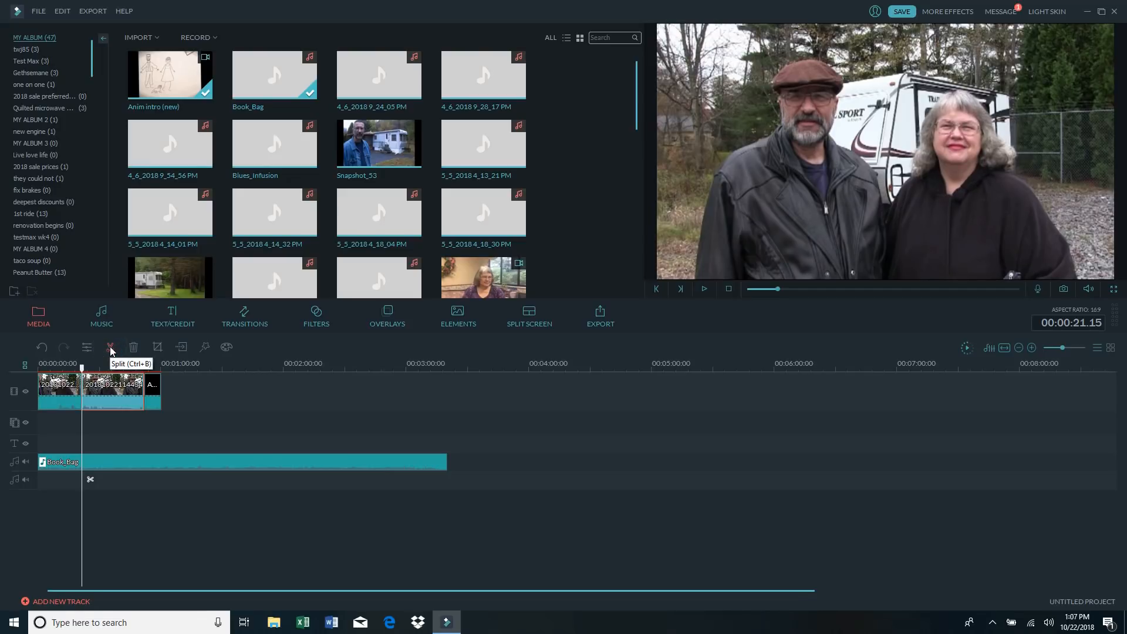
- Delete the part of the first clip before the split and play the shortened timeline from the start
{"action": "left_click", "coordinate": [61, 398]}
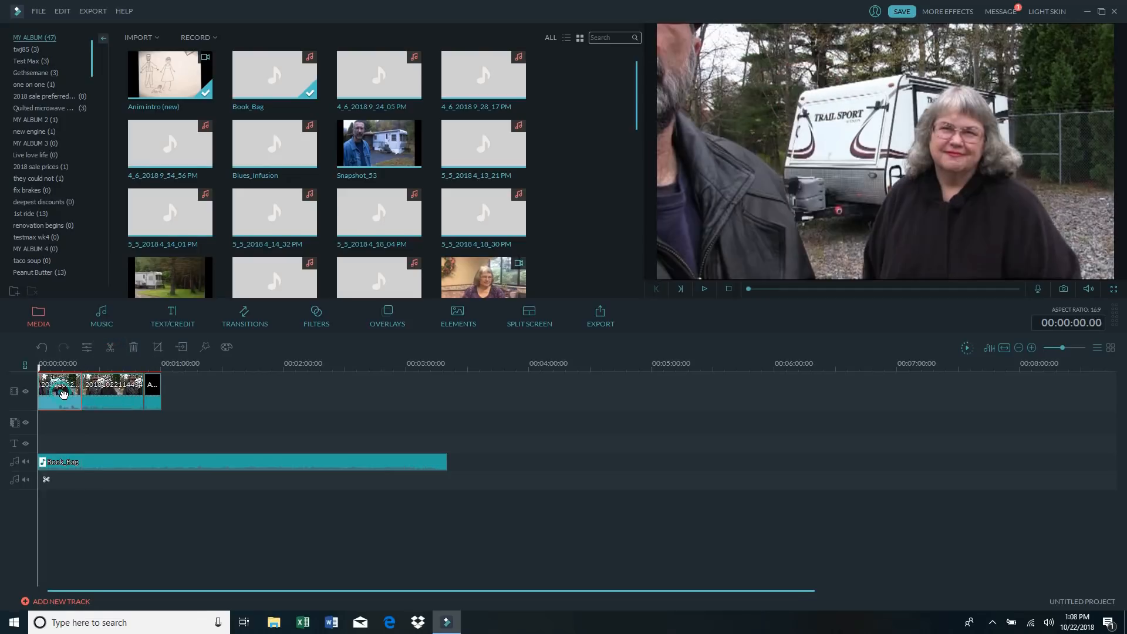
{"action": "left_click", "coordinate": [134, 349]}
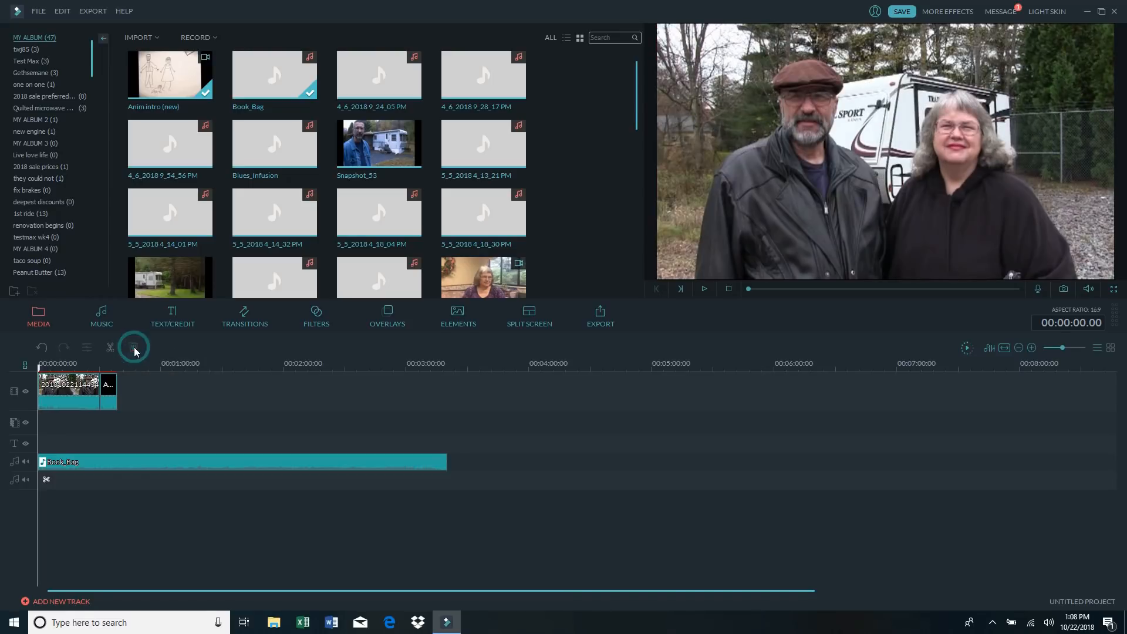
{"action": "left_click", "coordinate": [704, 290]}
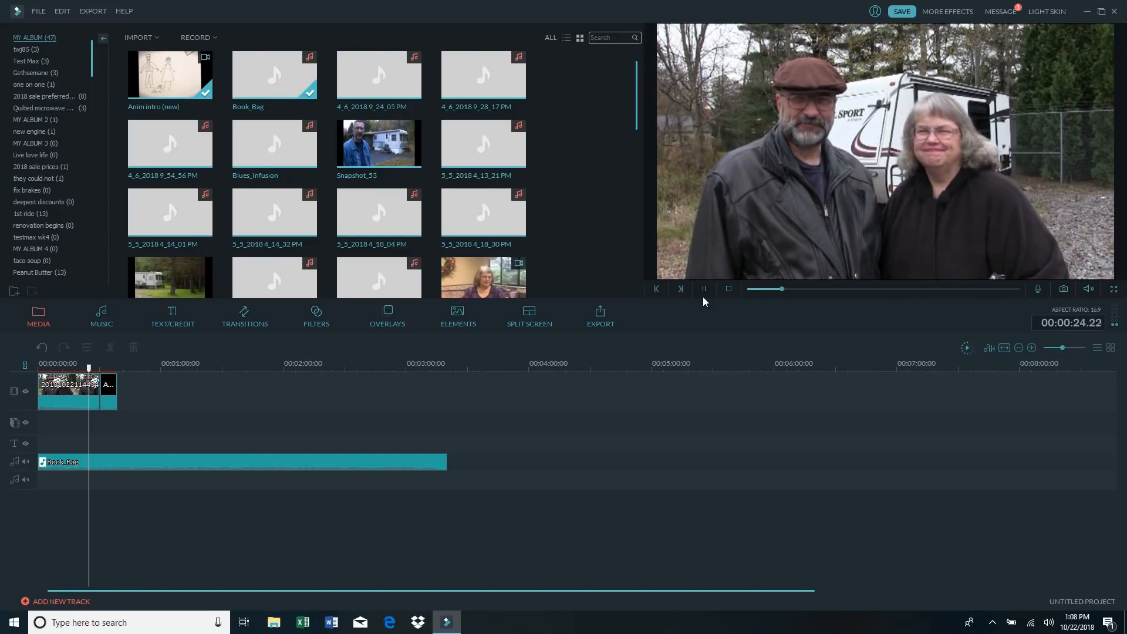
- Find the first video clip's end point, split it at 00:00:25.07 and delete the part after the split
{"action": "left_click", "coordinate": [703, 289]}
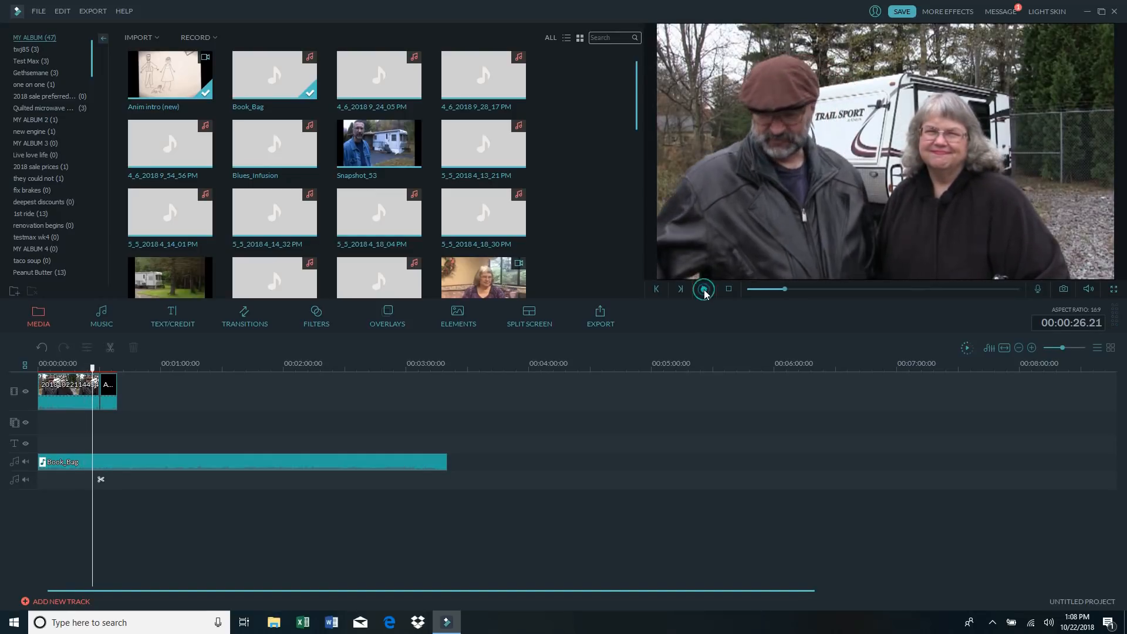
{"action": "left_click", "coordinate": [784, 289]}
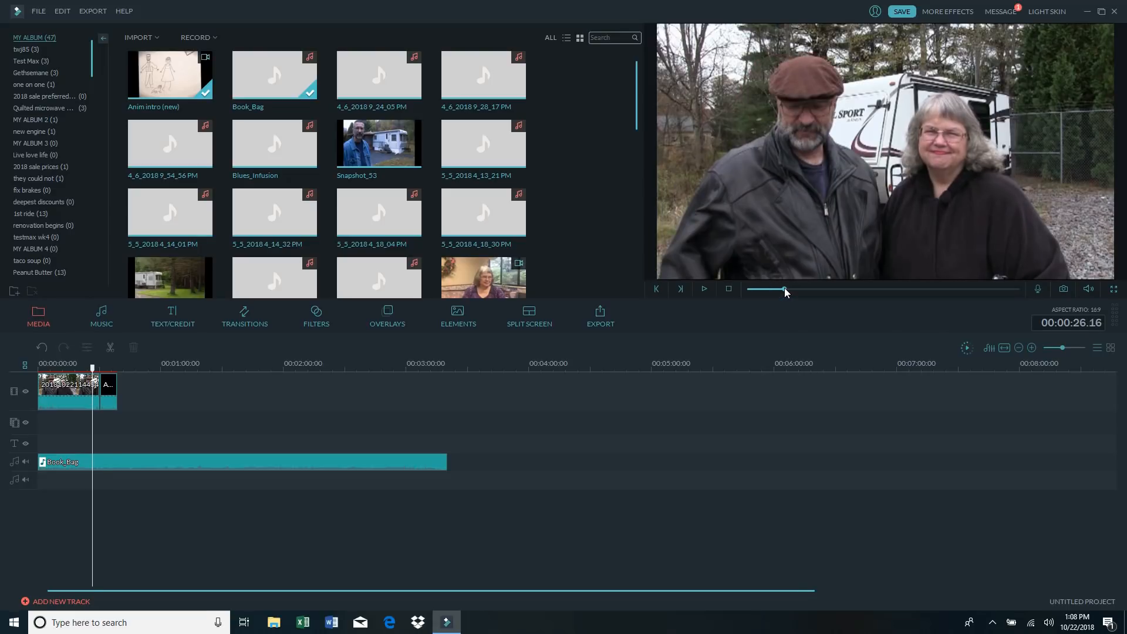
{"action": "left_click", "coordinate": [704, 289]}
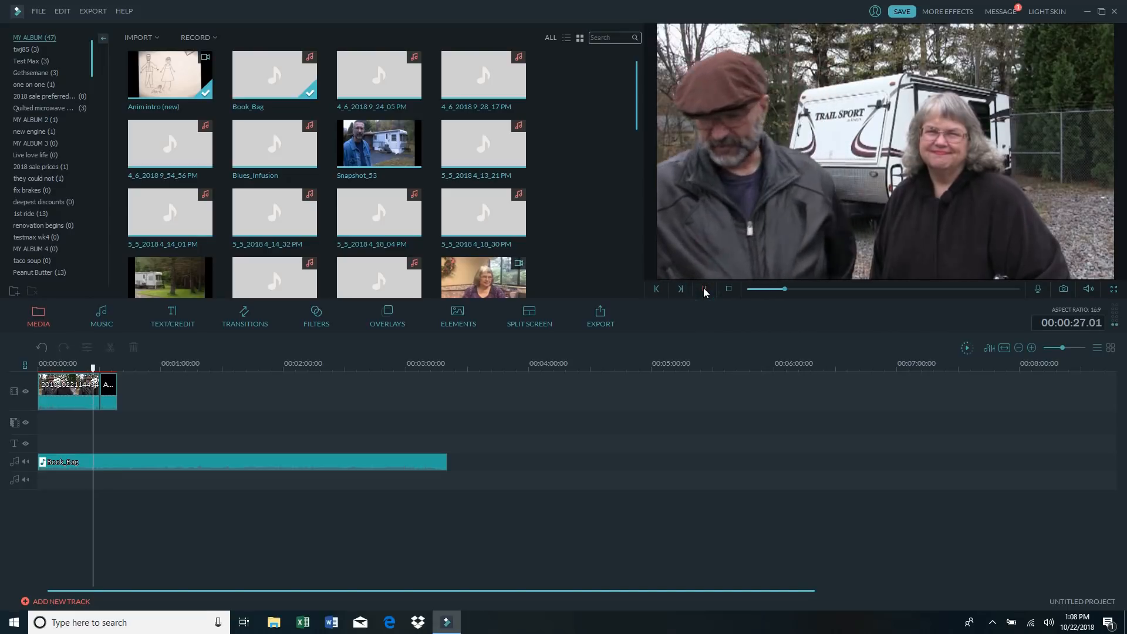
{"action": "left_click", "coordinate": [704, 289]}
{"action": "left_click_drag", "start_coordinate": [786, 290], "coordinate": [779, 289]}
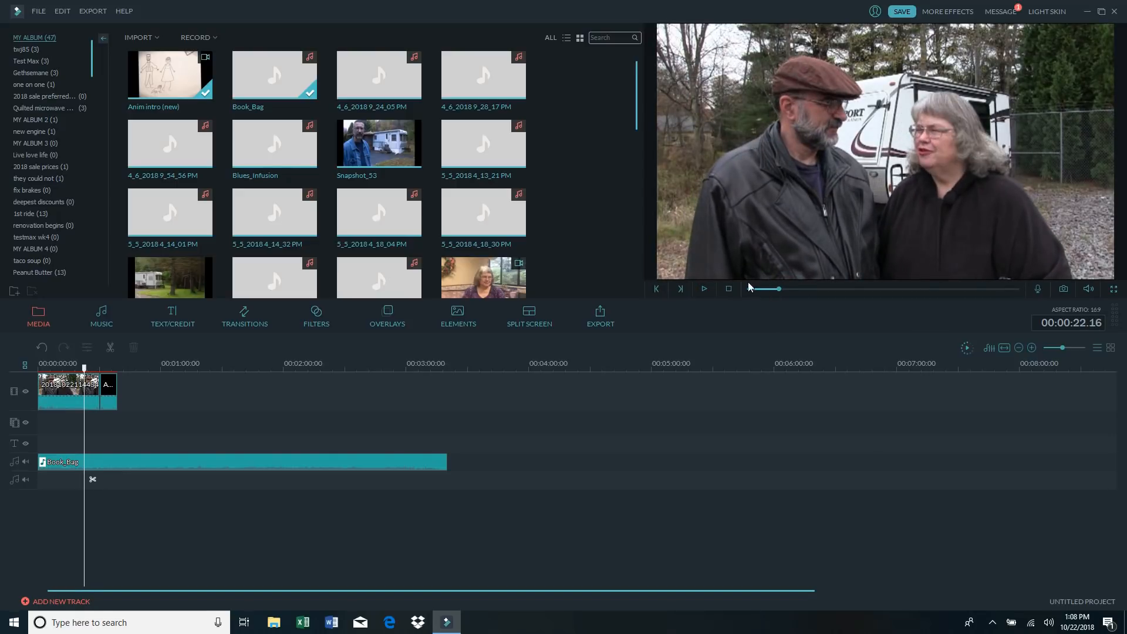
{"action": "left_click", "coordinate": [704, 289]}
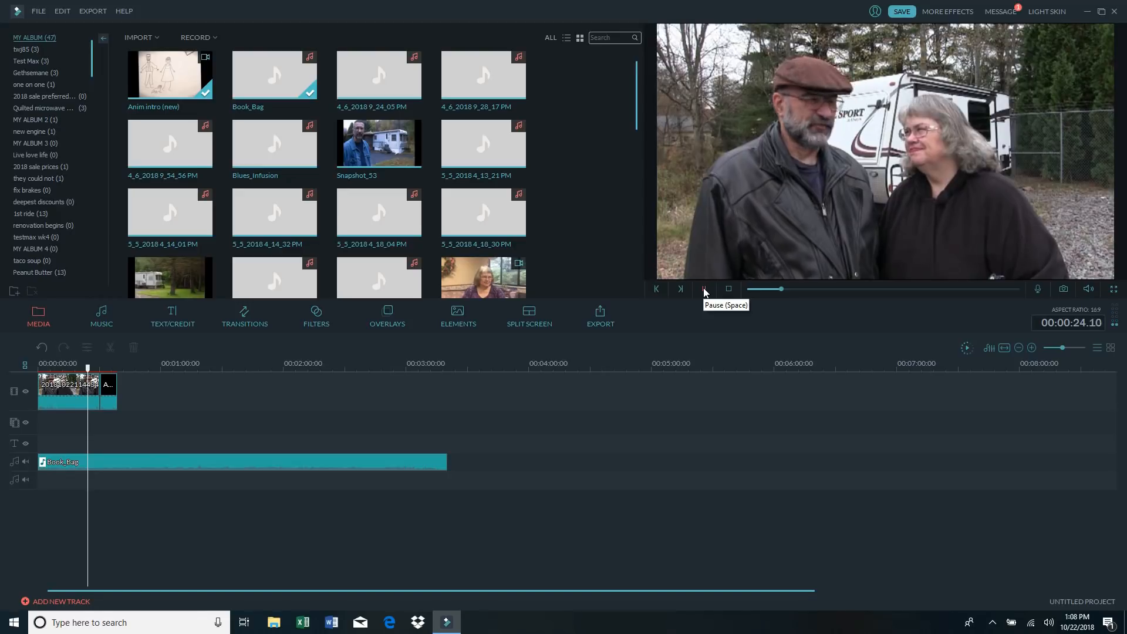
{"action": "left_click", "coordinate": [704, 289]}
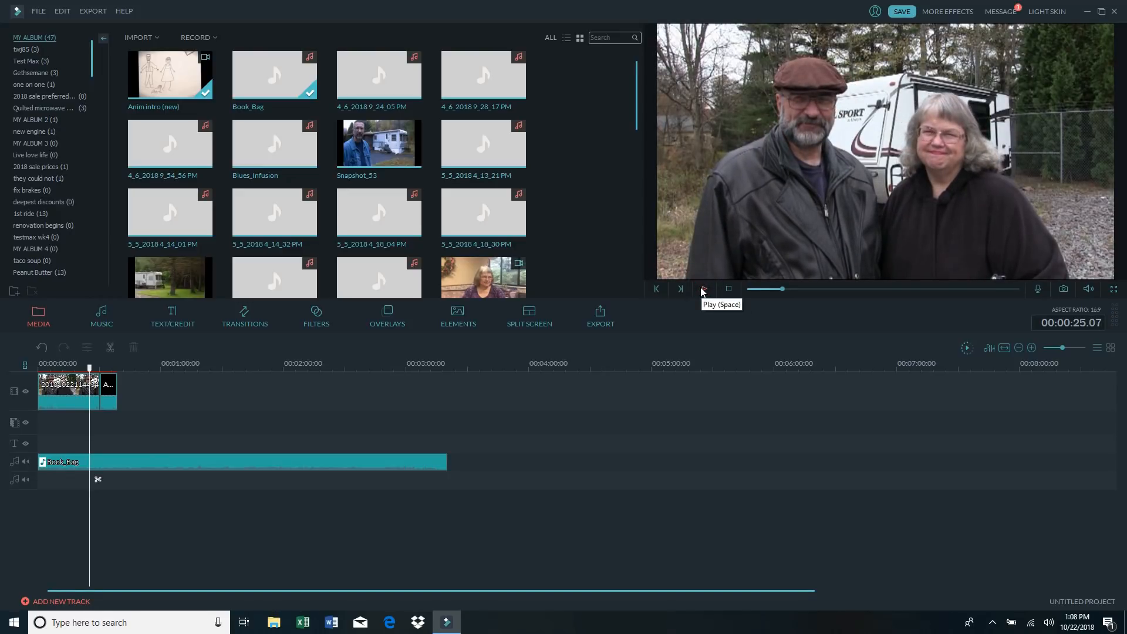
{"action": "left_click", "coordinate": [73, 393]}
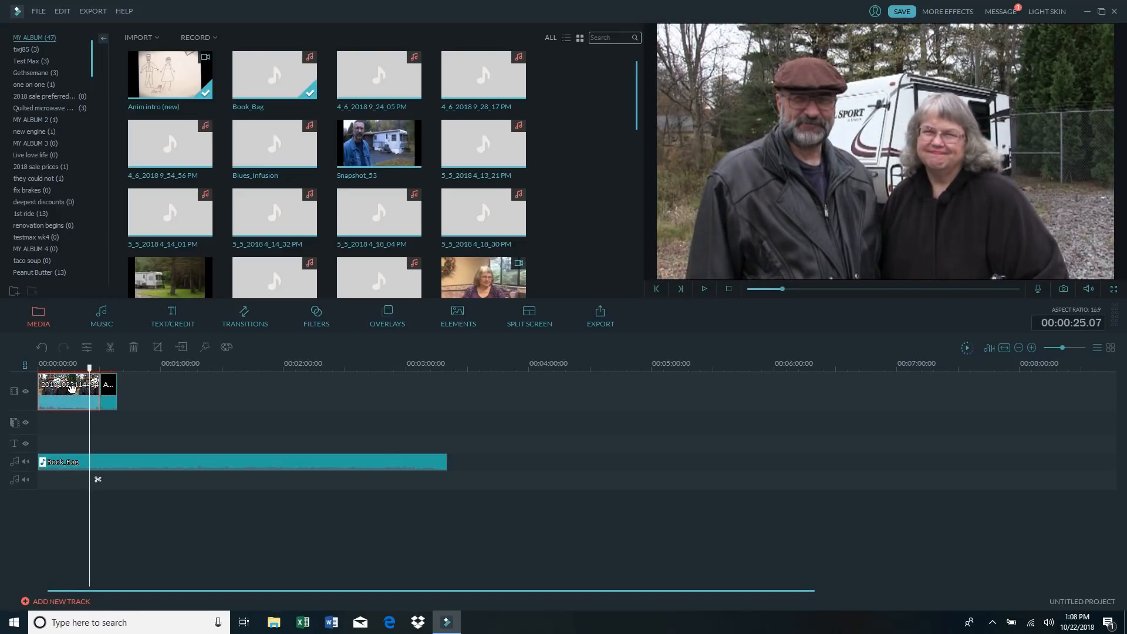
{"action": "left_click", "coordinate": [110, 349]}
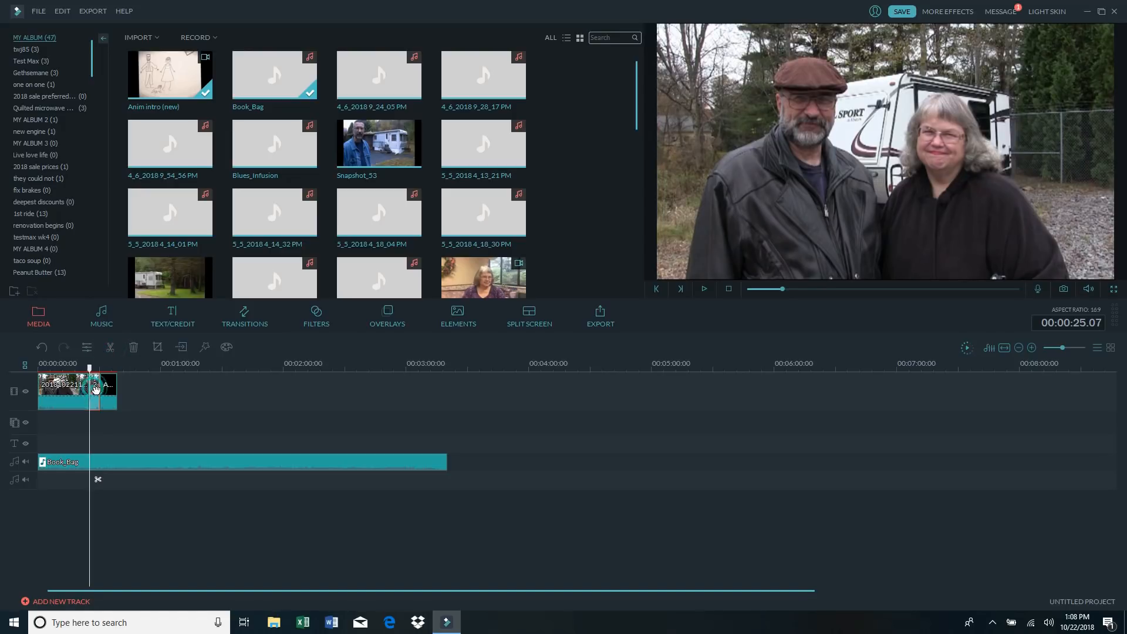
{"action": "left_click", "coordinate": [134, 348]}
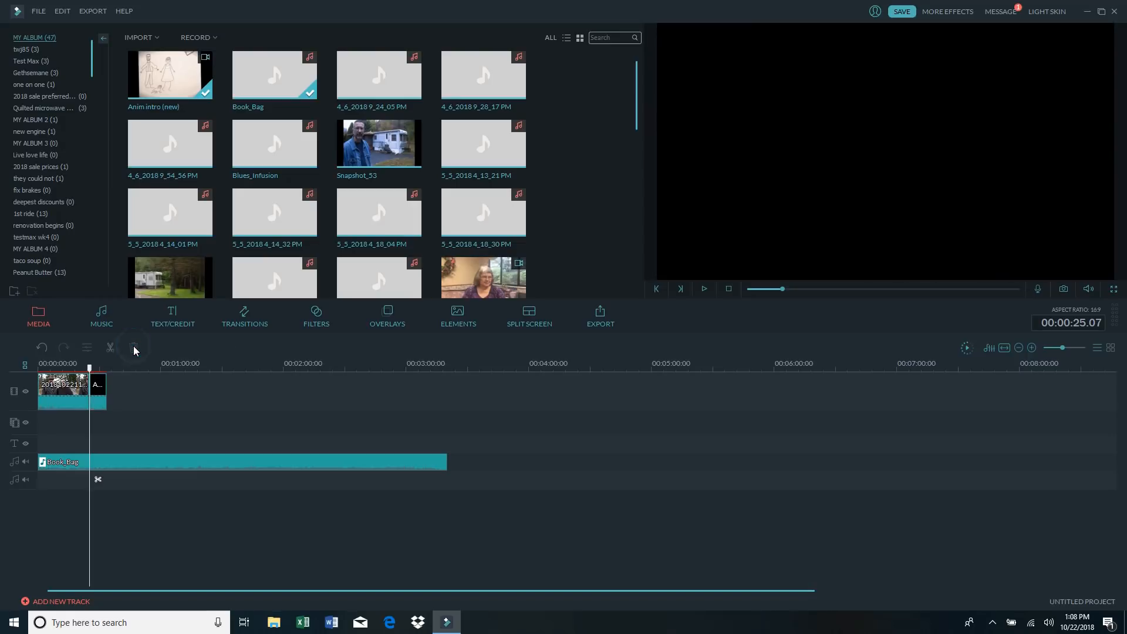
- Play the timeline from about 00:00:19 to check the change from the first clip to the animated intro
{"action": "left_click", "coordinate": [77, 368]}
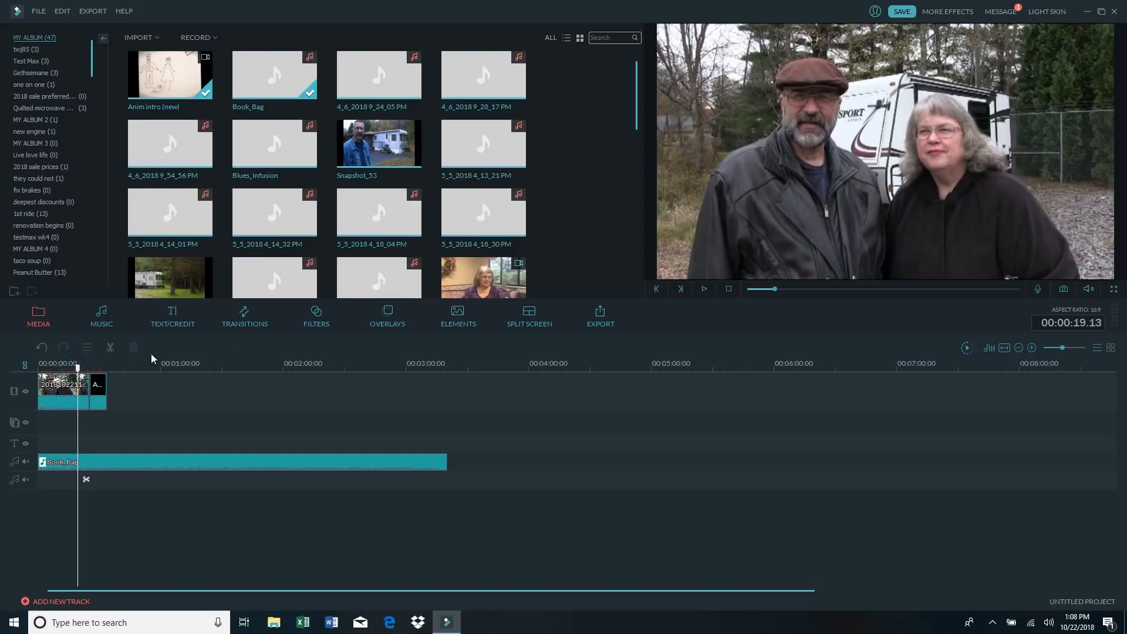
{"action": "left_click", "coordinate": [703, 289]}
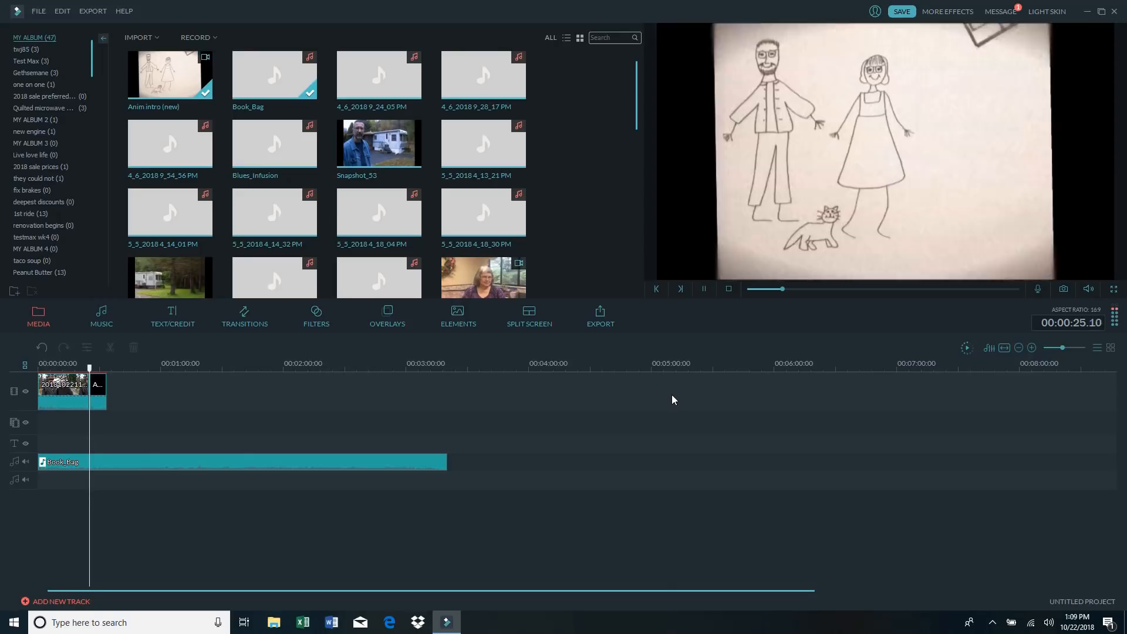
{"action": "left_click", "coordinate": [704, 289]}
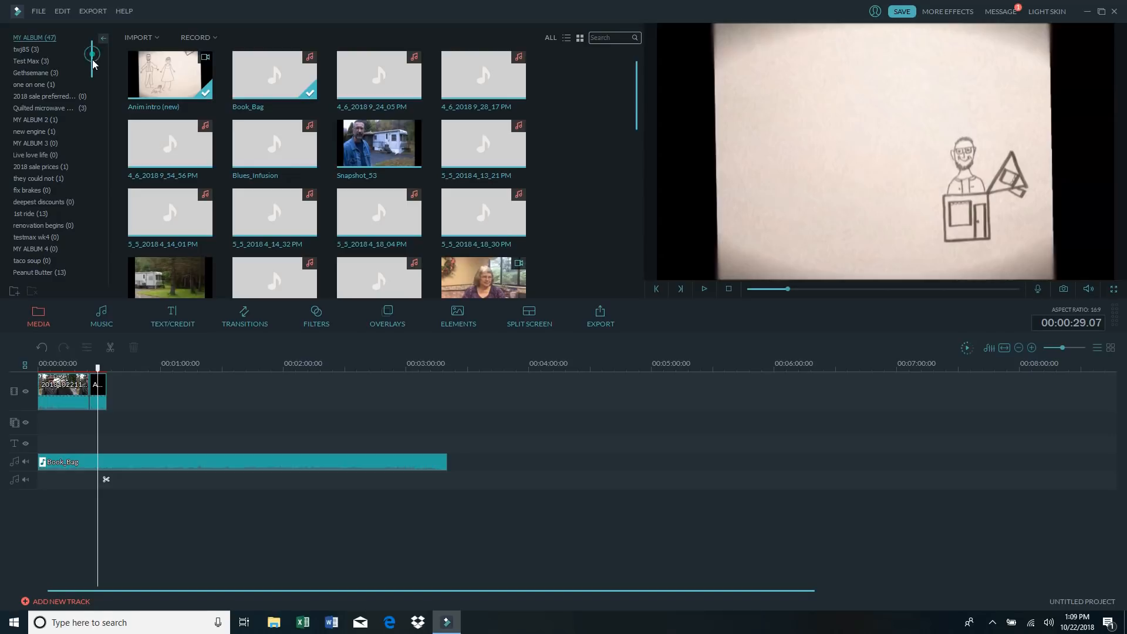
{"action": "scroll", "coordinate": [93, 273], "scroll_direction": "down", "scroll_amount": 1}
{"action": "scroll", "coordinate": [91, 276], "scroll_direction": "down", "scroll_amount": 10}
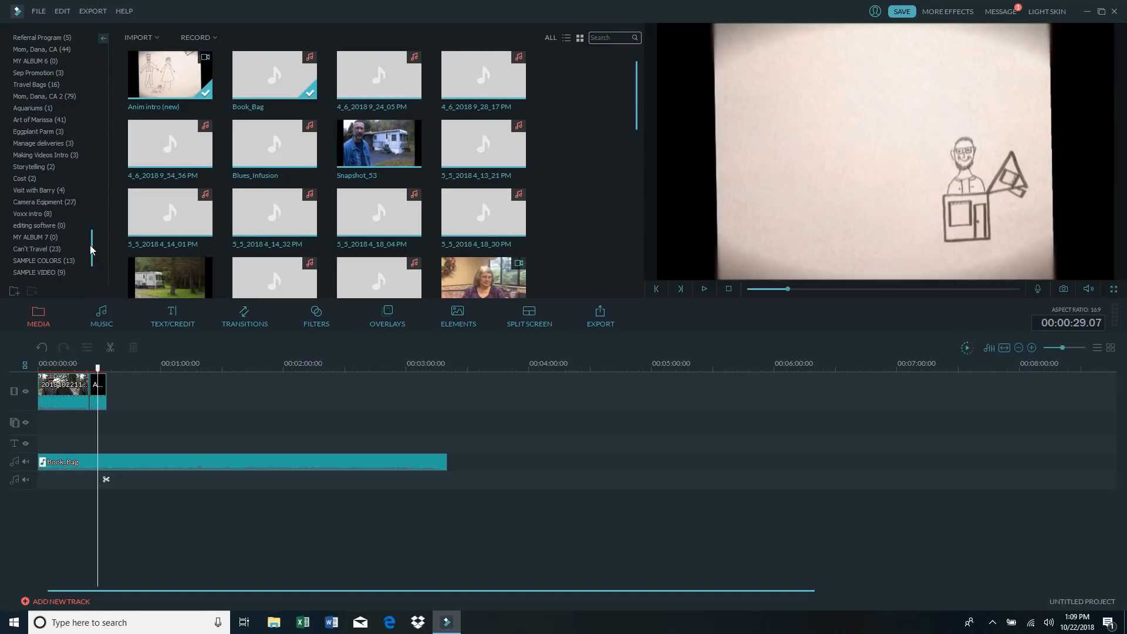
{"action": "left_click", "coordinate": [35, 249]}
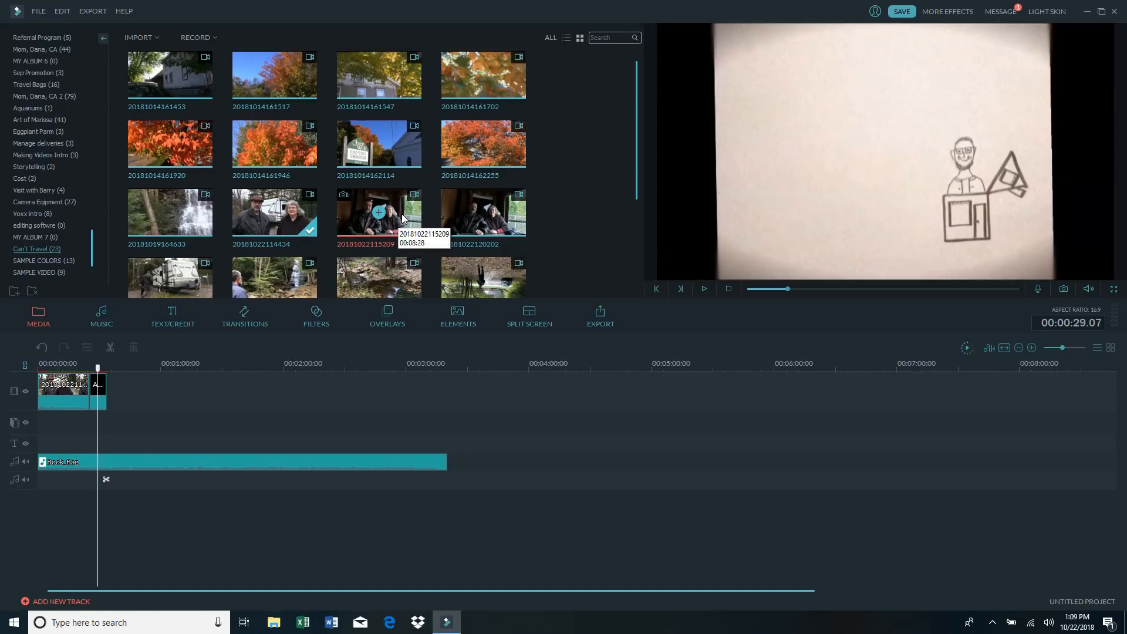
{"action": "left_click_drag", "start_coordinate": [404, 217], "coordinate": [159, 389]}
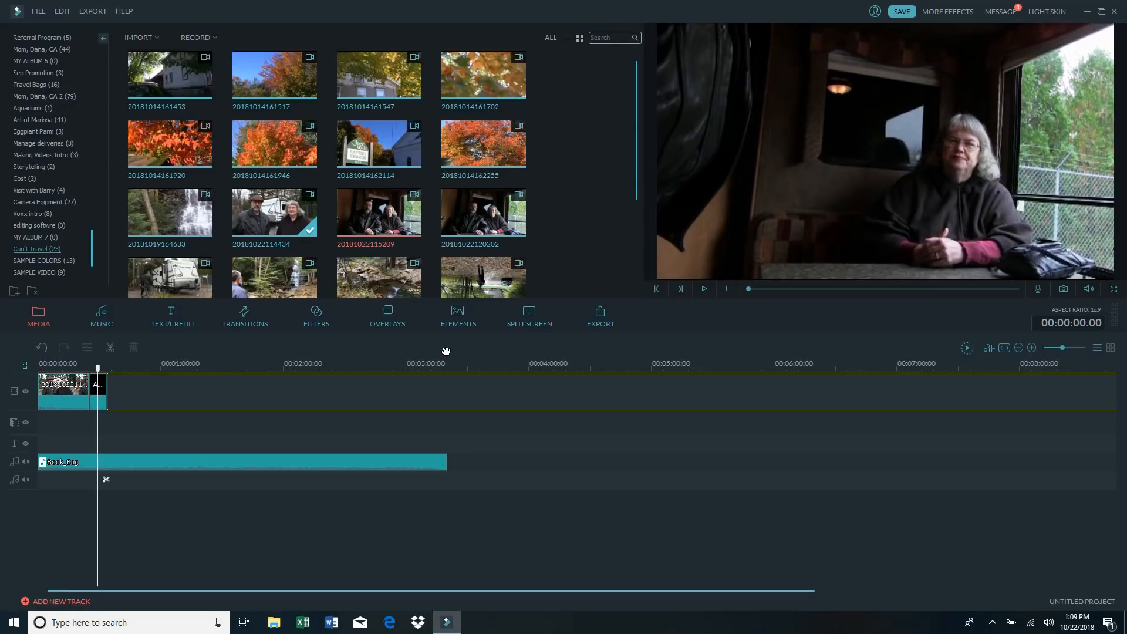
{"action": "left_click", "coordinate": [704, 288]}
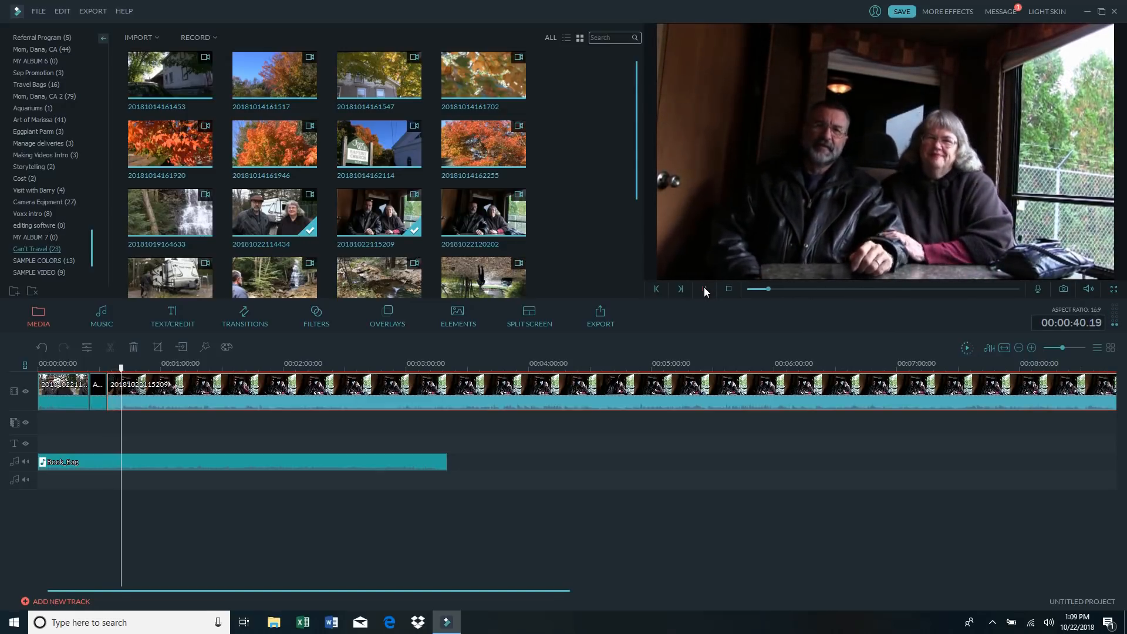
{"action": "left_click", "coordinate": [705, 289]}
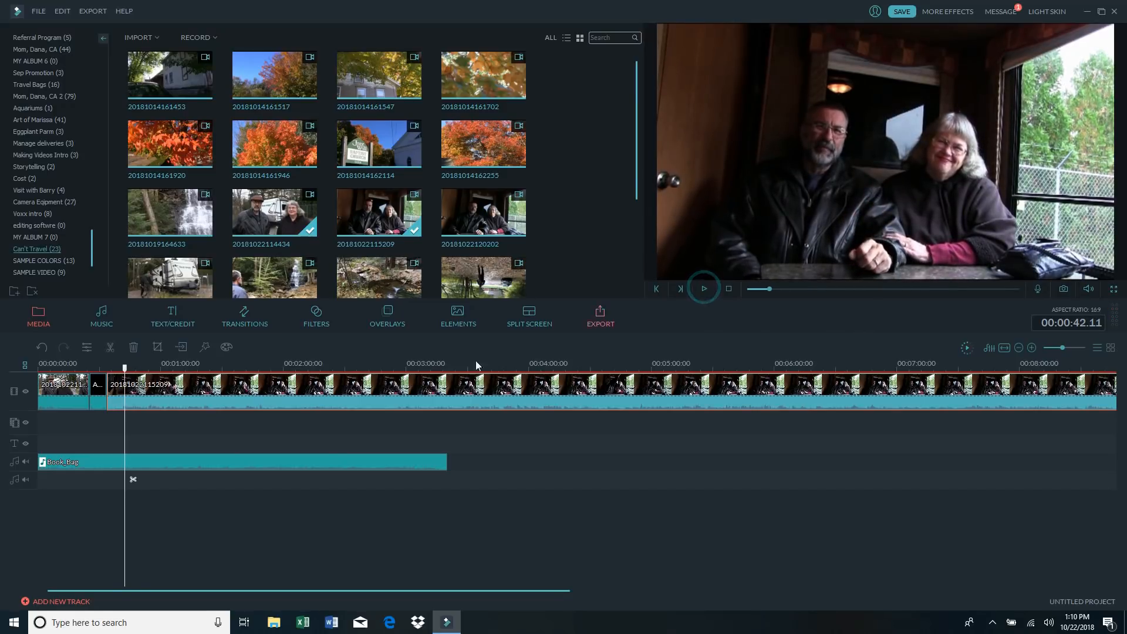
{"action": "left_click", "coordinate": [124, 368]}
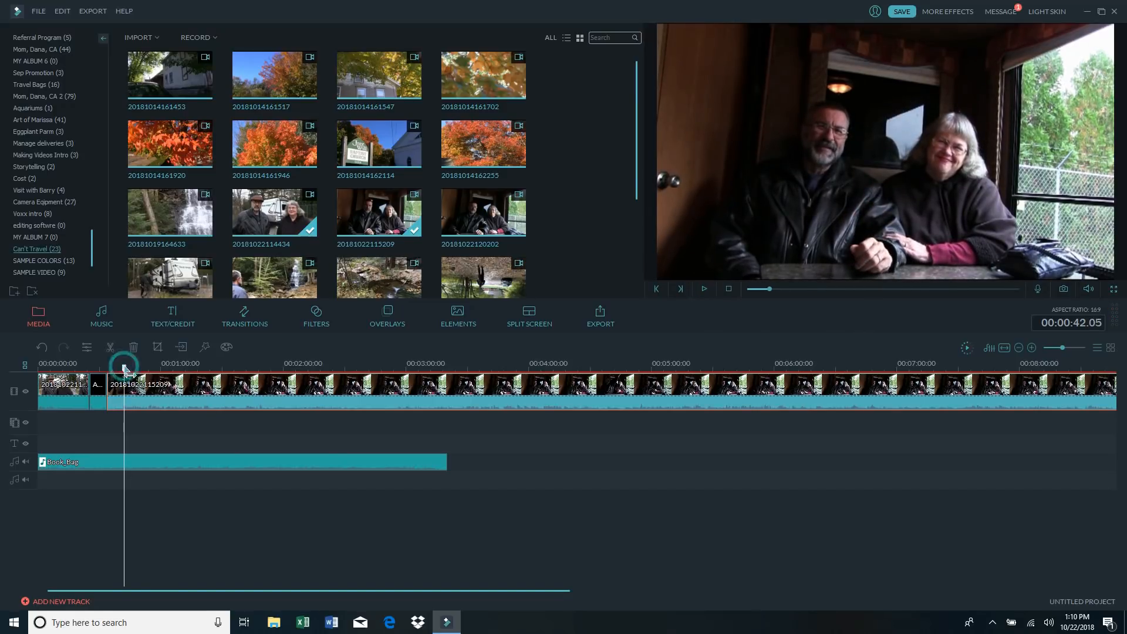
{"action": "left_click_drag", "start_coordinate": [125, 370], "coordinate": [123, 370]}
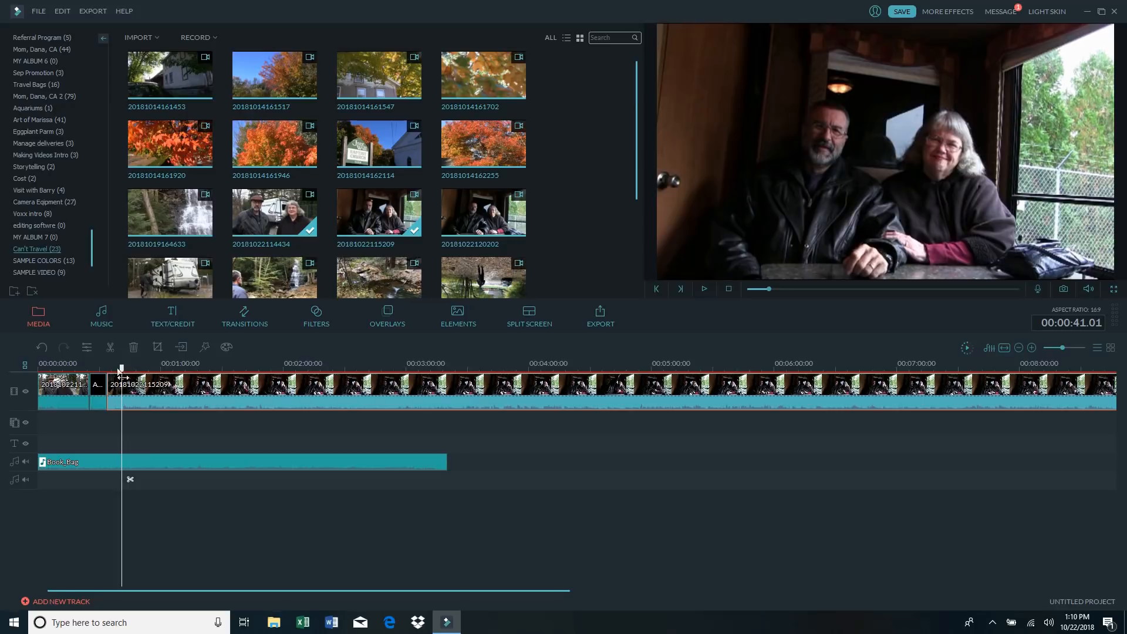
{"action": "left_click_drag", "start_coordinate": [125, 370], "coordinate": [128, 370]}
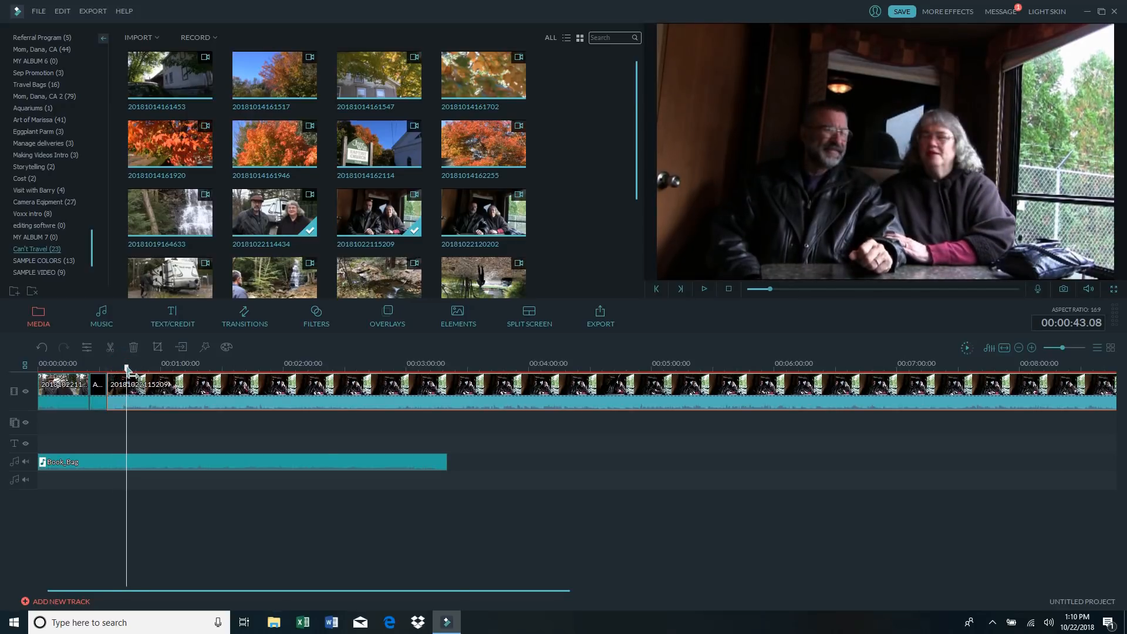
{"action": "left_click_drag", "start_coordinate": [128, 369], "coordinate": [118, 370]}
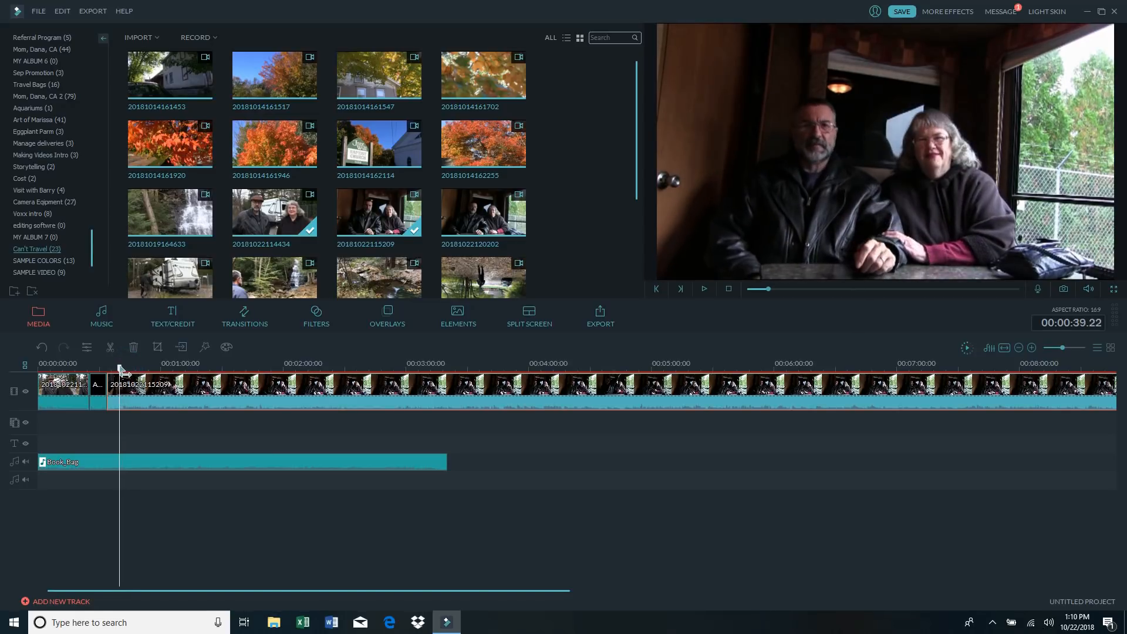
{"action": "left_click", "coordinate": [704, 288]}
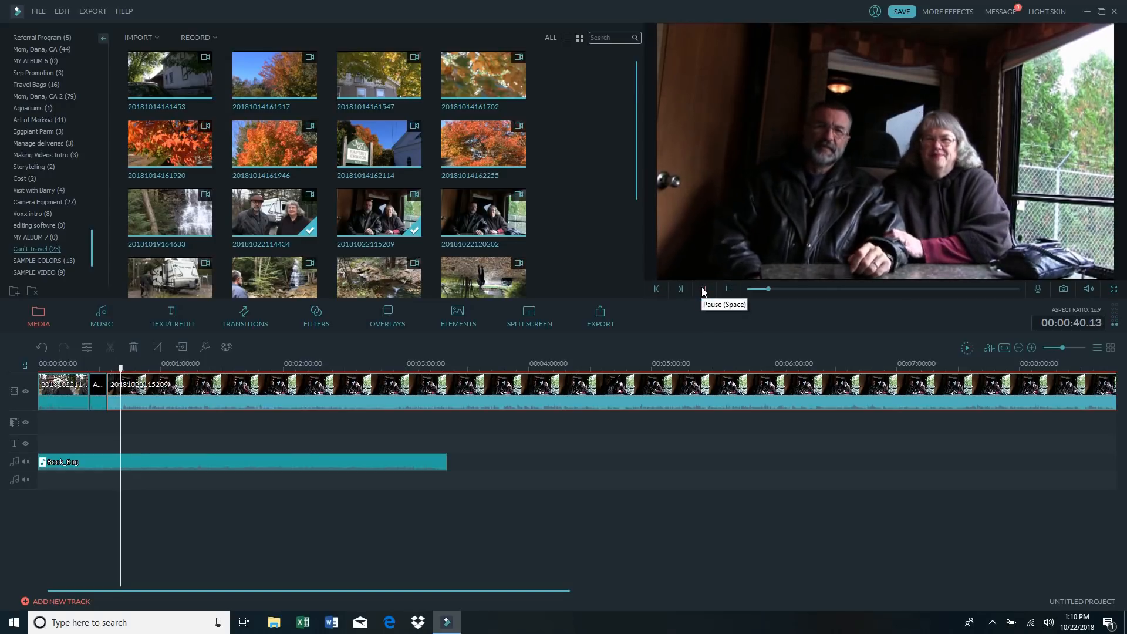
{"action": "left_click", "coordinate": [704, 288]}
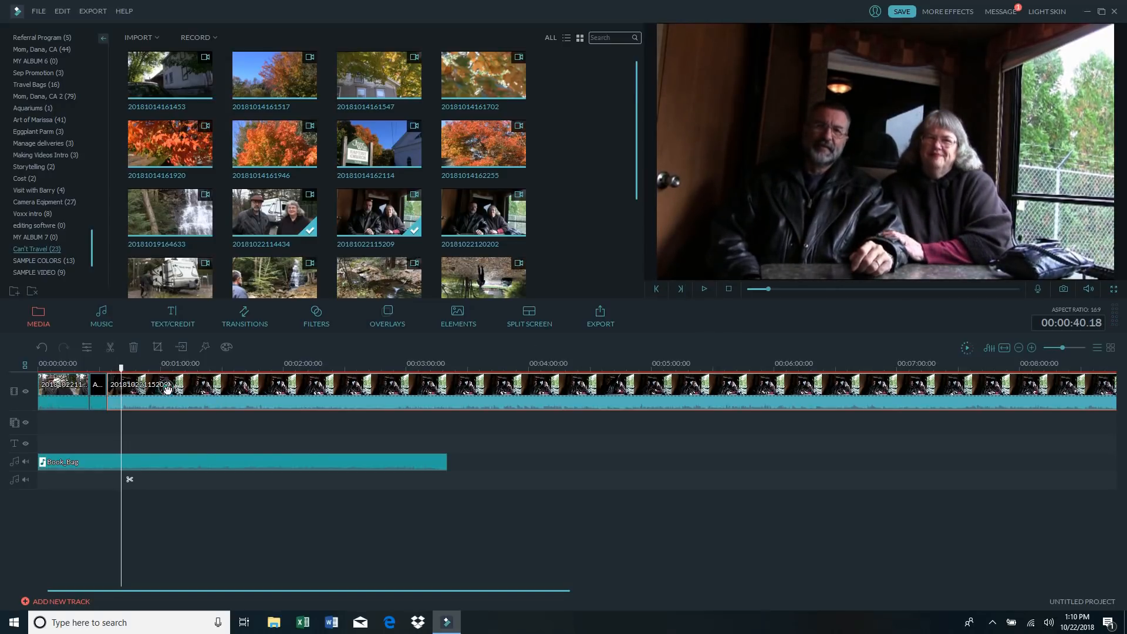
{"action": "left_click", "coordinate": [111, 345]}
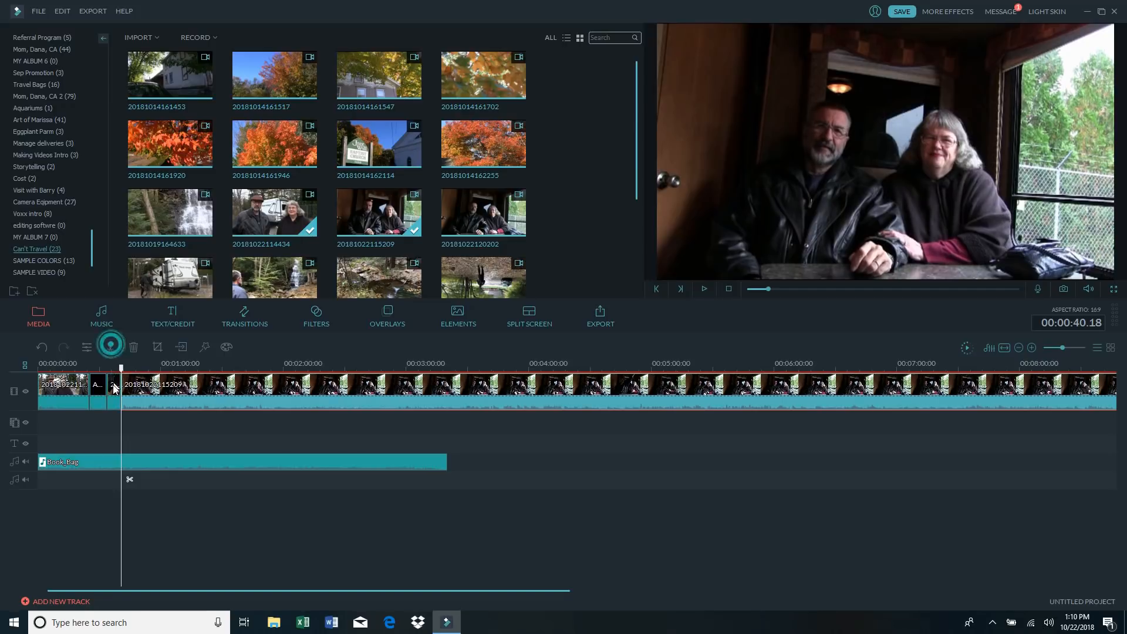
{"action": "left_click", "coordinate": [133, 347]}
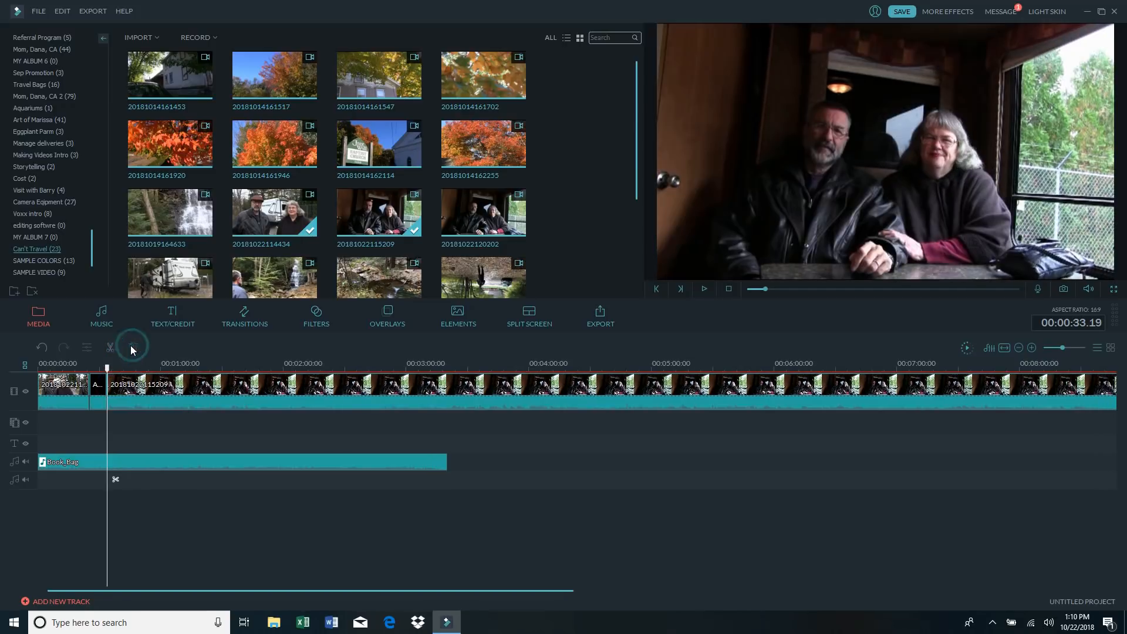
- Play the start of the trimmed third clip and its transition from the animated intro
{"action": "left_click", "coordinate": [704, 289]}
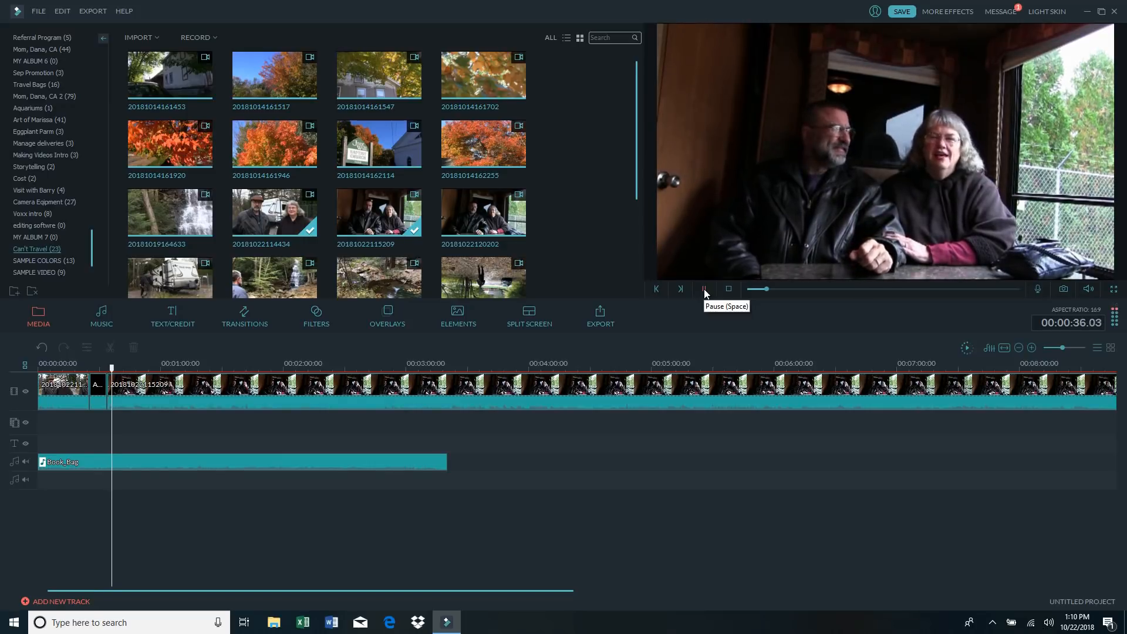
{"action": "left_click", "coordinate": [704, 289]}
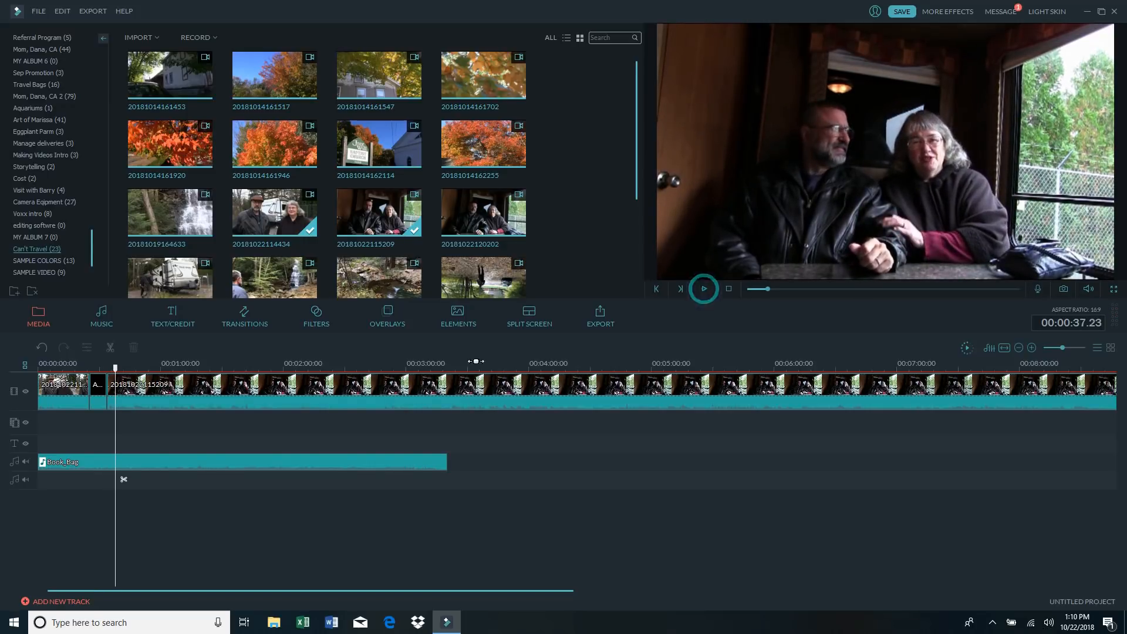
{"action": "left_click", "coordinate": [97, 368]}
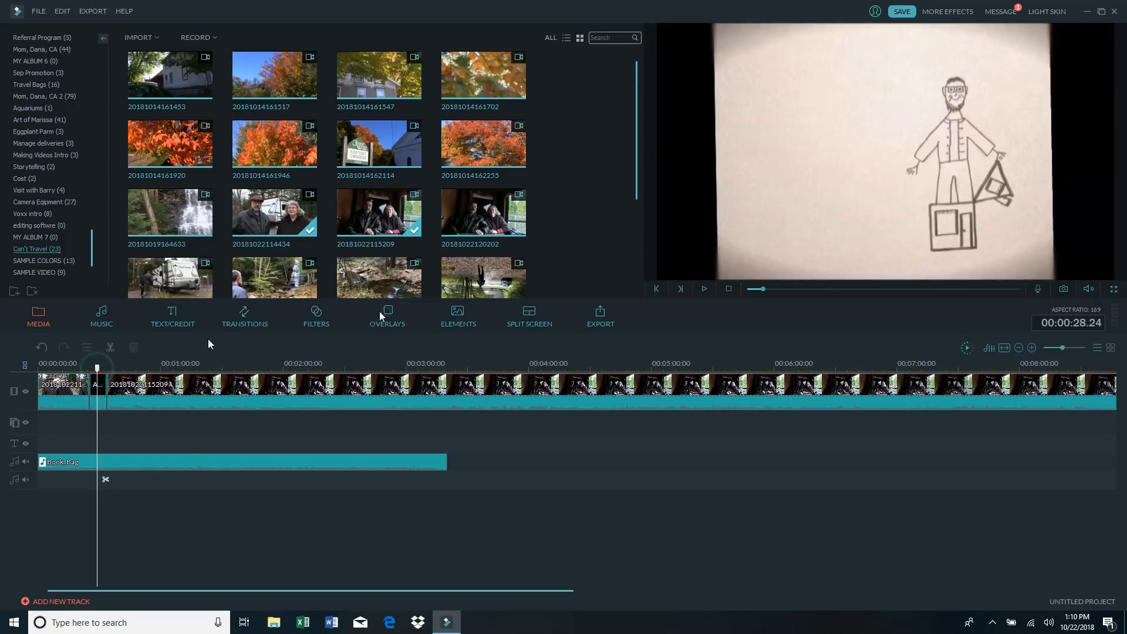
{"action": "left_click", "coordinate": [705, 288]}
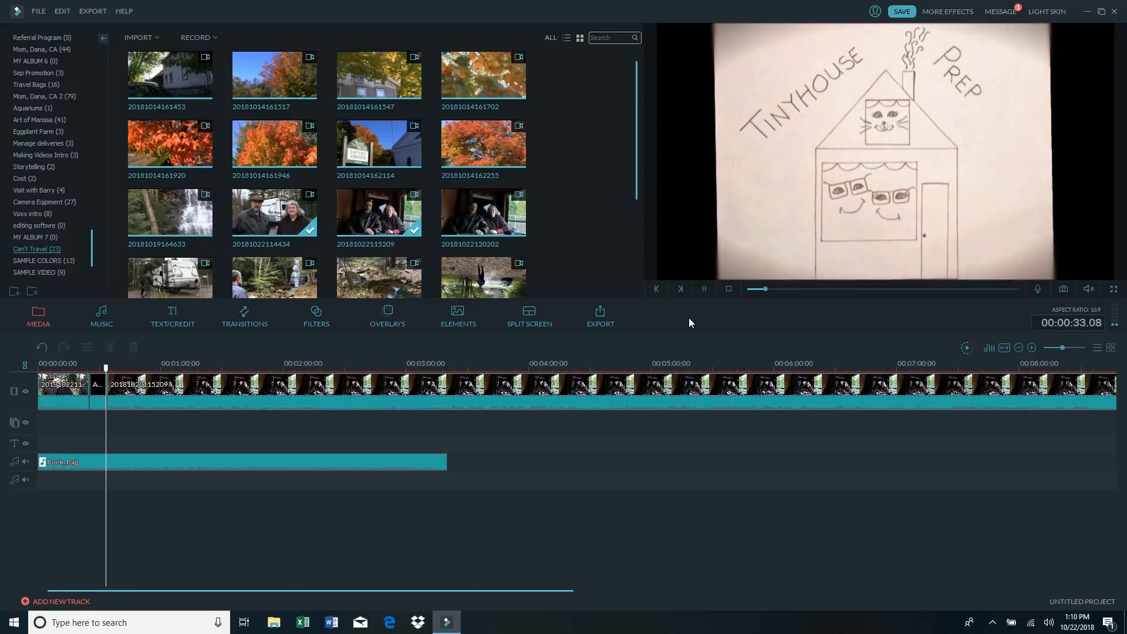
{"action": "left_click", "coordinate": [704, 288]}
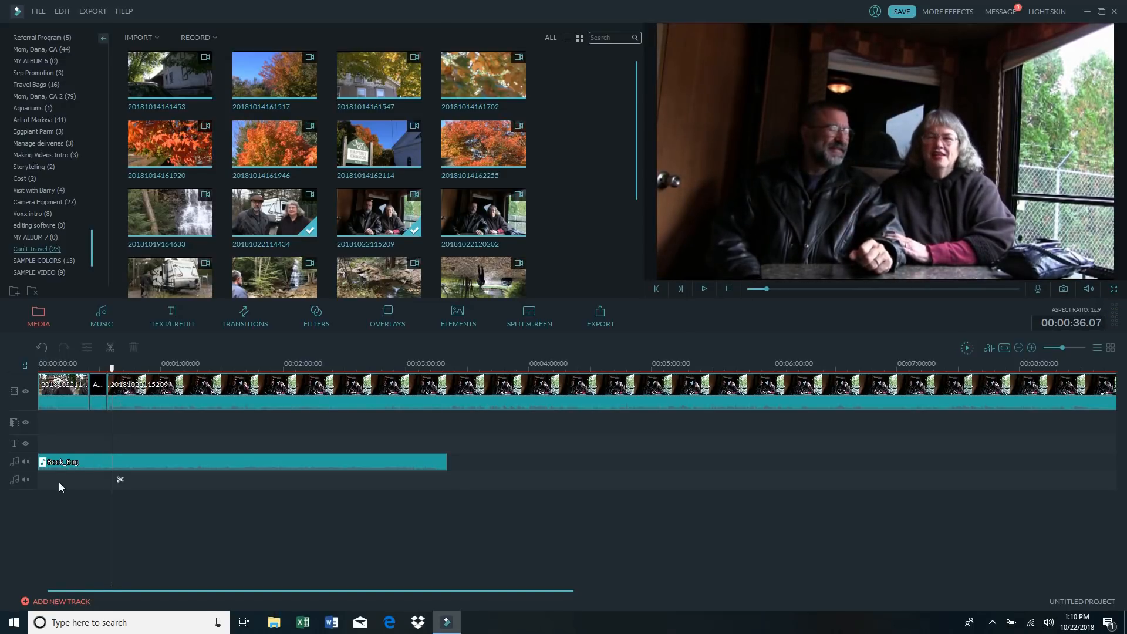
- Set the Book_Bag music's volume to 29
{"action": "right_click", "coordinate": [161, 460]}
{"action": "left_click", "coordinate": [196, 541]}
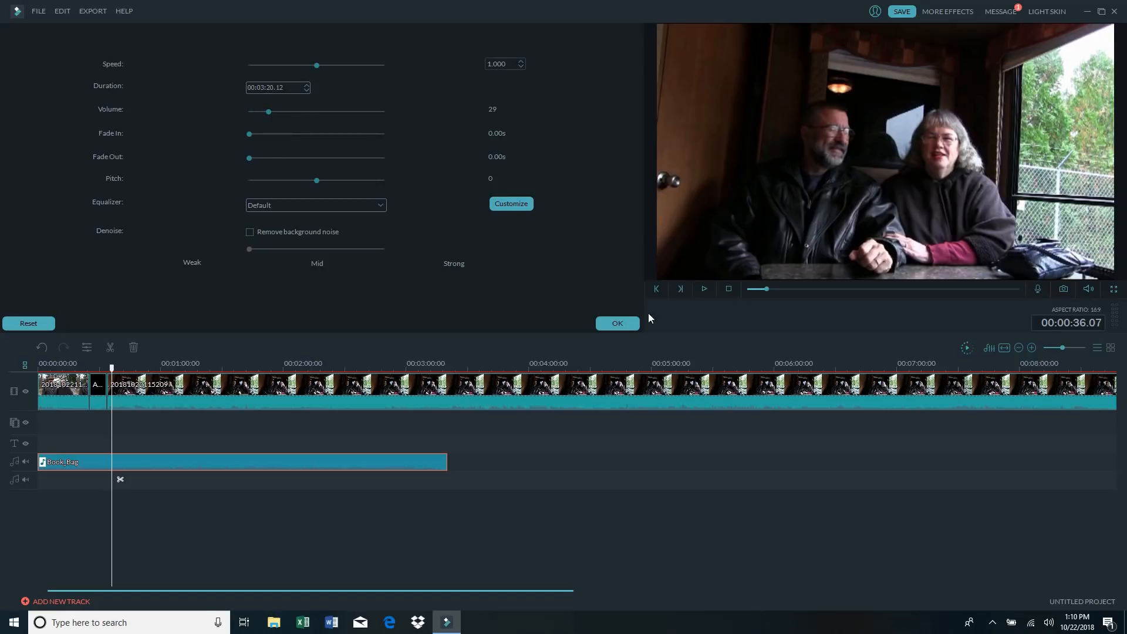
{"action": "left_click", "coordinate": [622, 323]}
- Split the Book_Bag music at 00:00:50.06 and delete the part after the split
{"action": "left_click_drag", "start_coordinate": [113, 367], "coordinate": [135, 368]}
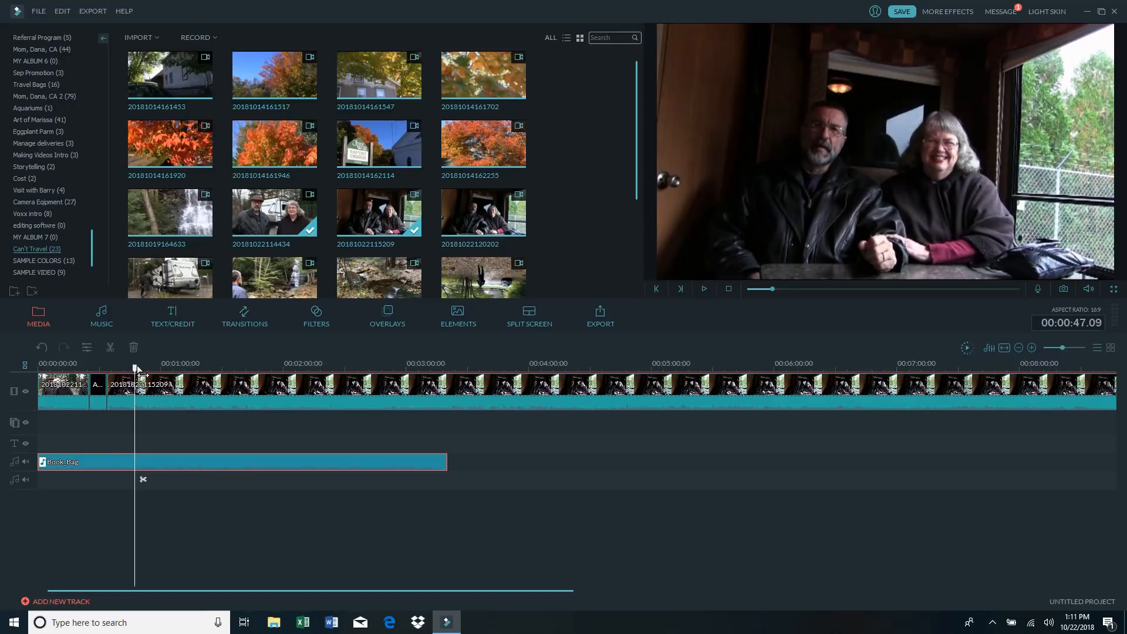
{"action": "left_click_drag", "start_coordinate": [136, 368], "coordinate": [141, 370]}
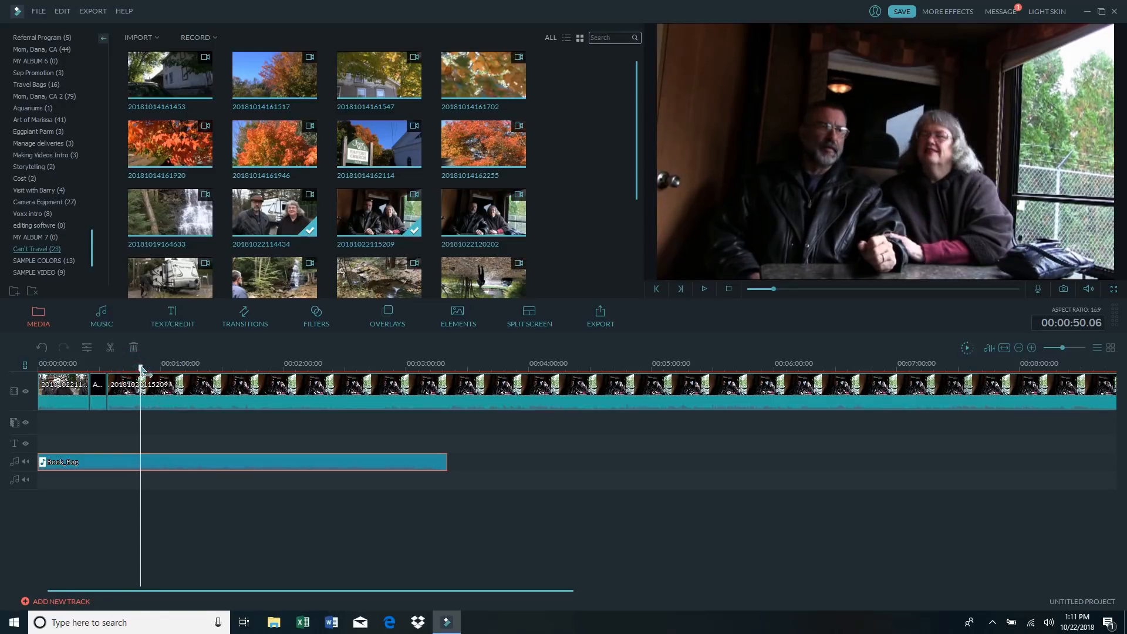
{"action": "left_click", "coordinate": [118, 466]}
{"action": "left_click", "coordinate": [110, 348]}
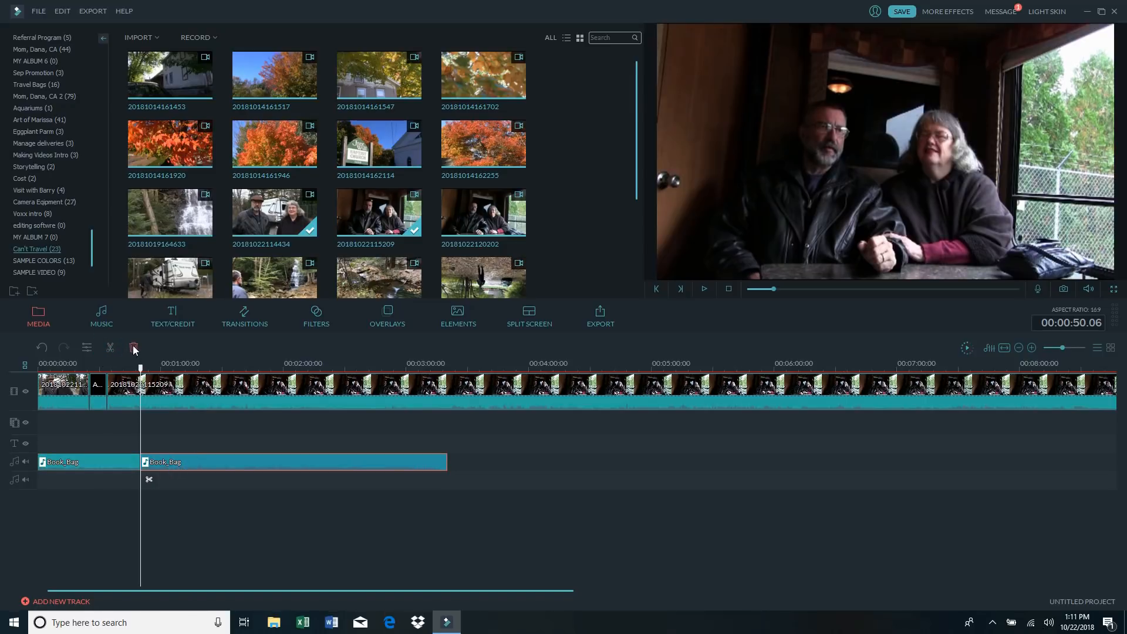
{"action": "left_click", "coordinate": [133, 348]}
- Give the shortened Book_Bag music a nearly maximum-length fade-out and apply the audio settings
{"action": "right_click", "coordinate": [115, 459]}
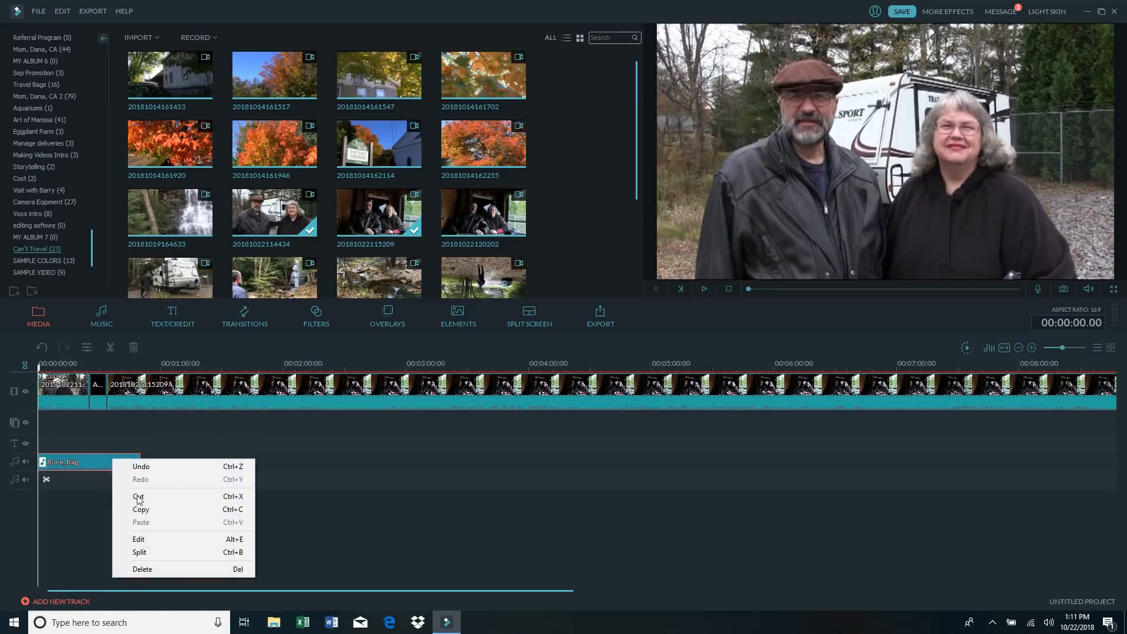
{"action": "left_click", "coordinate": [141, 540]}
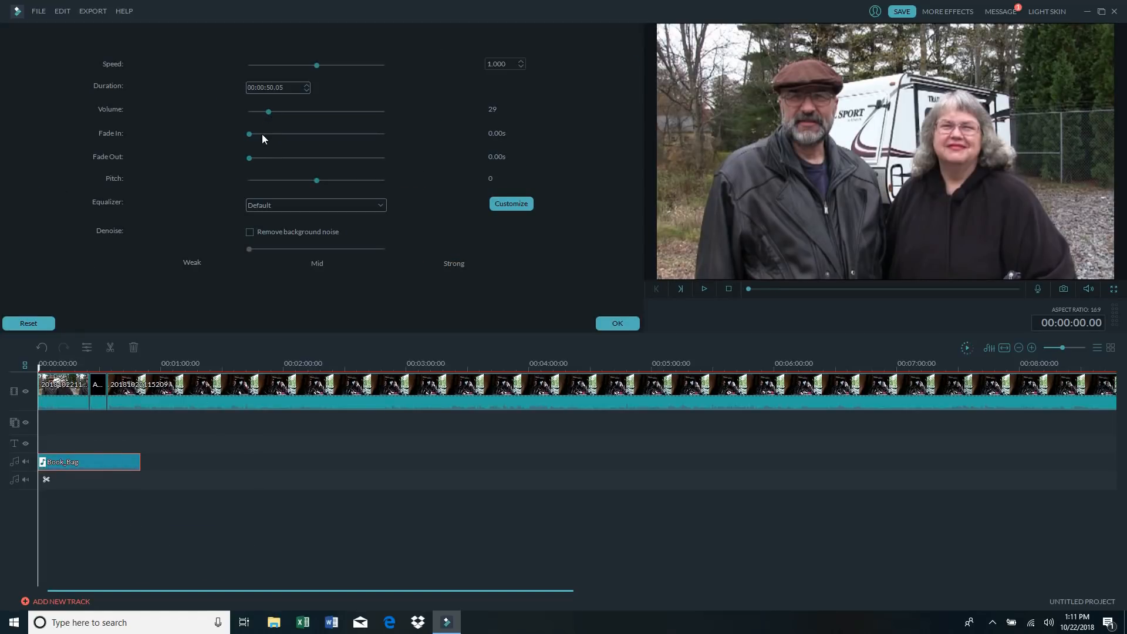
{"action": "left_click", "coordinate": [381, 157]}
{"action": "left_click", "coordinate": [616, 323]}
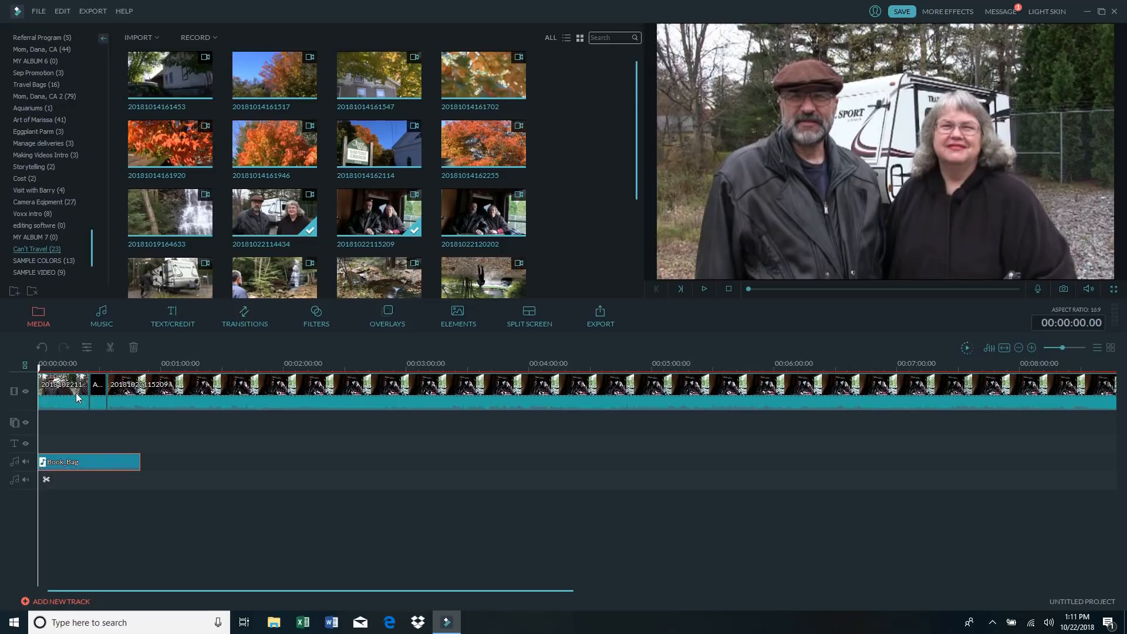
- Play the timeline from 00:00:33.00 past the end of the Book_Bag music to check its fade-out
{"action": "left_click", "coordinate": [105, 369]}
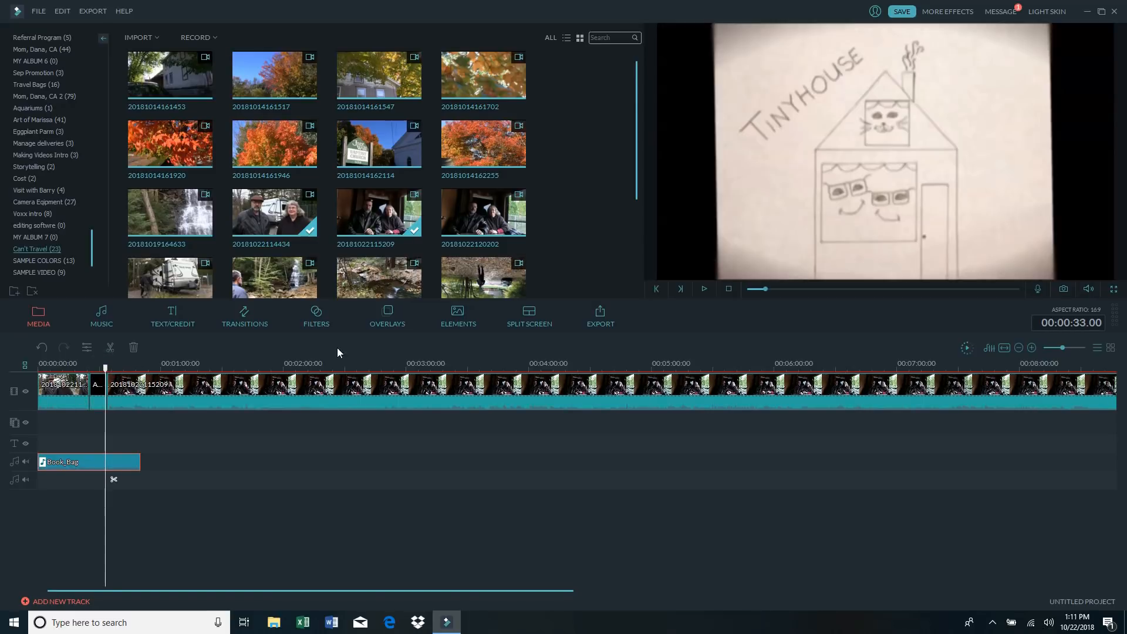
{"action": "left_click", "coordinate": [703, 288]}
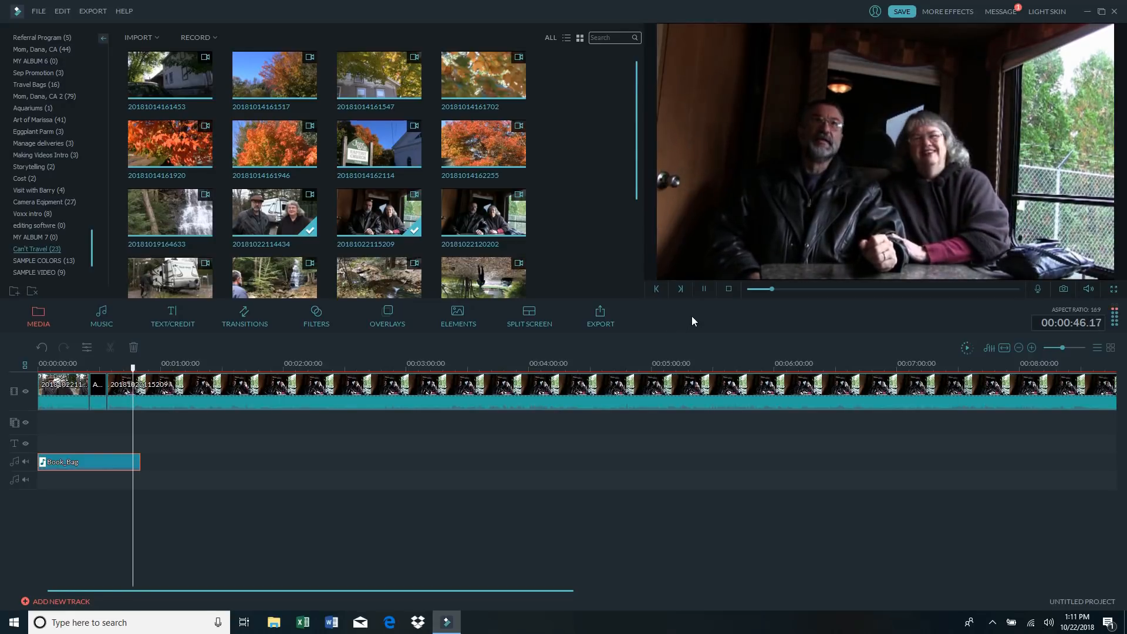
{"action": "left_click", "coordinate": [705, 287]}
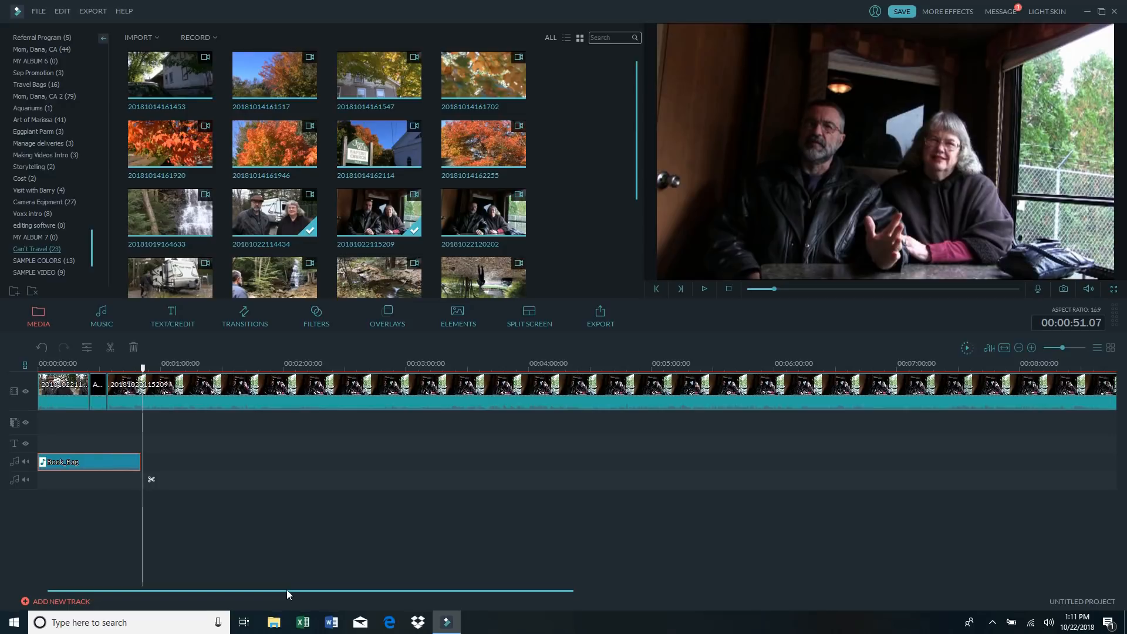
{"action": "left_click_drag", "start_coordinate": [286, 589], "coordinate": [633, 599]}
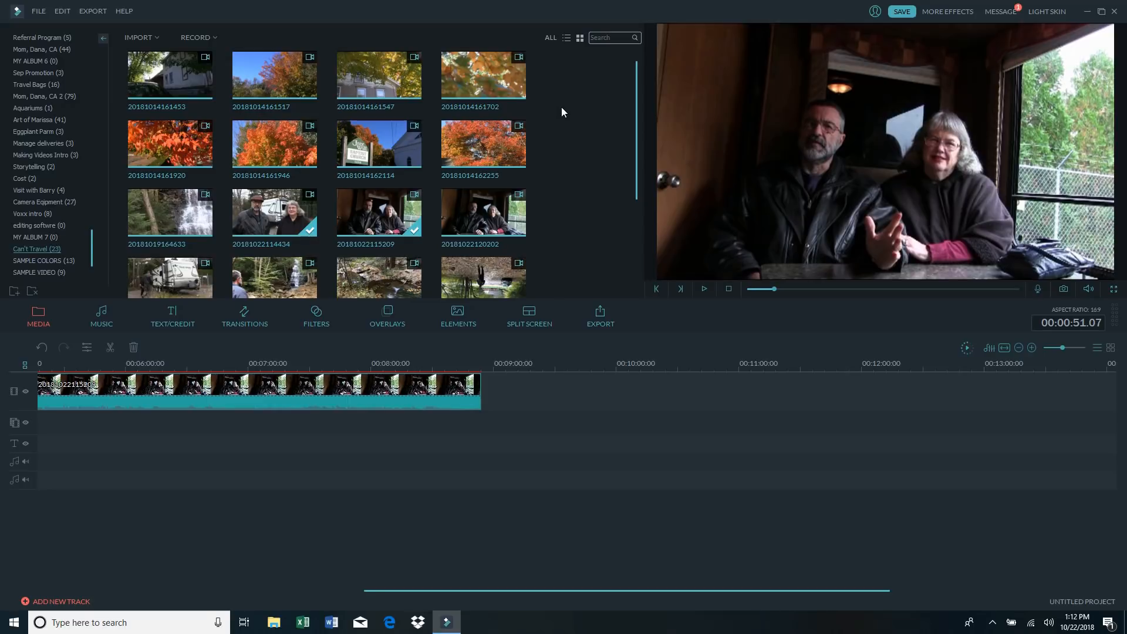
{"action": "left_click", "coordinate": [194, 145]}
{"action": "left_click_drag", "start_coordinate": [194, 144], "coordinate": [418, 369]}
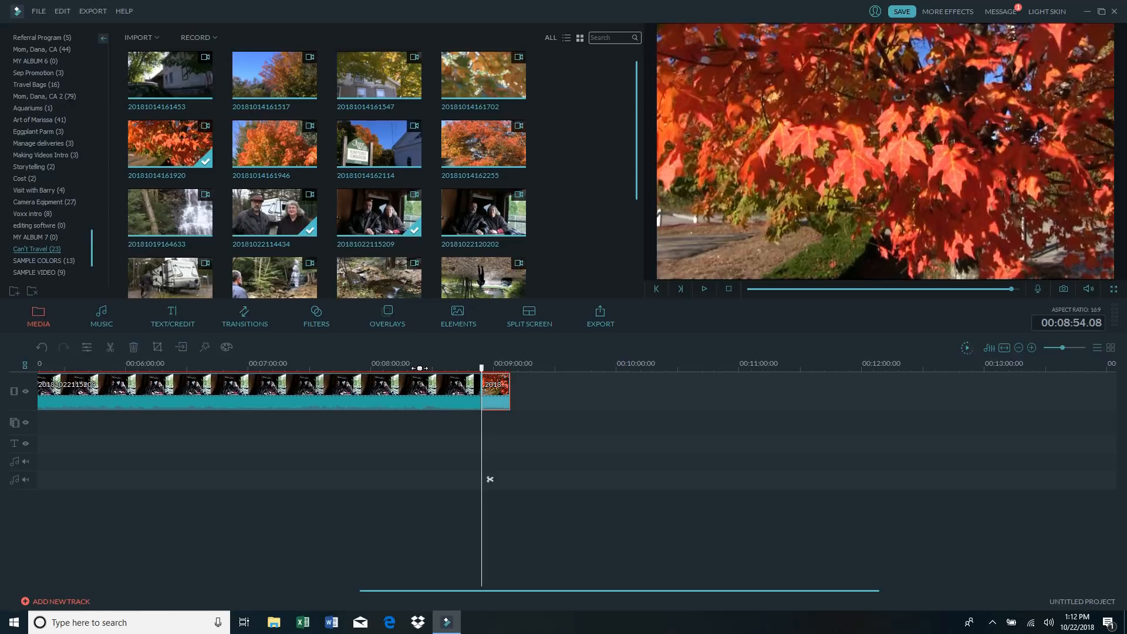
{"action": "left_click", "coordinate": [419, 368]}
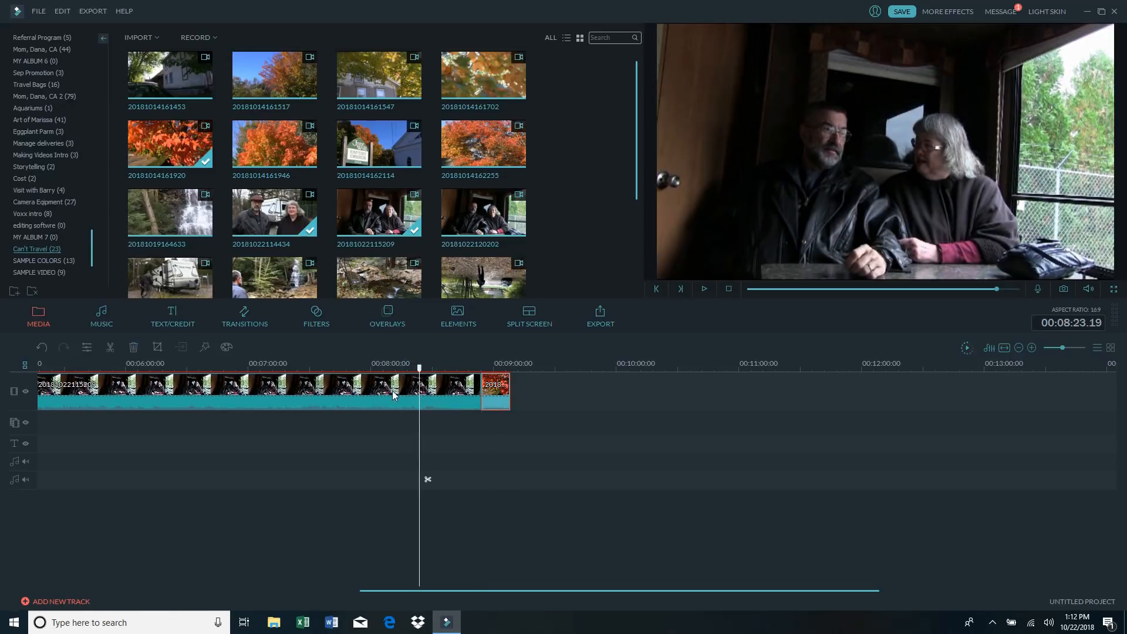
{"action": "left_click", "coordinate": [704, 289]}
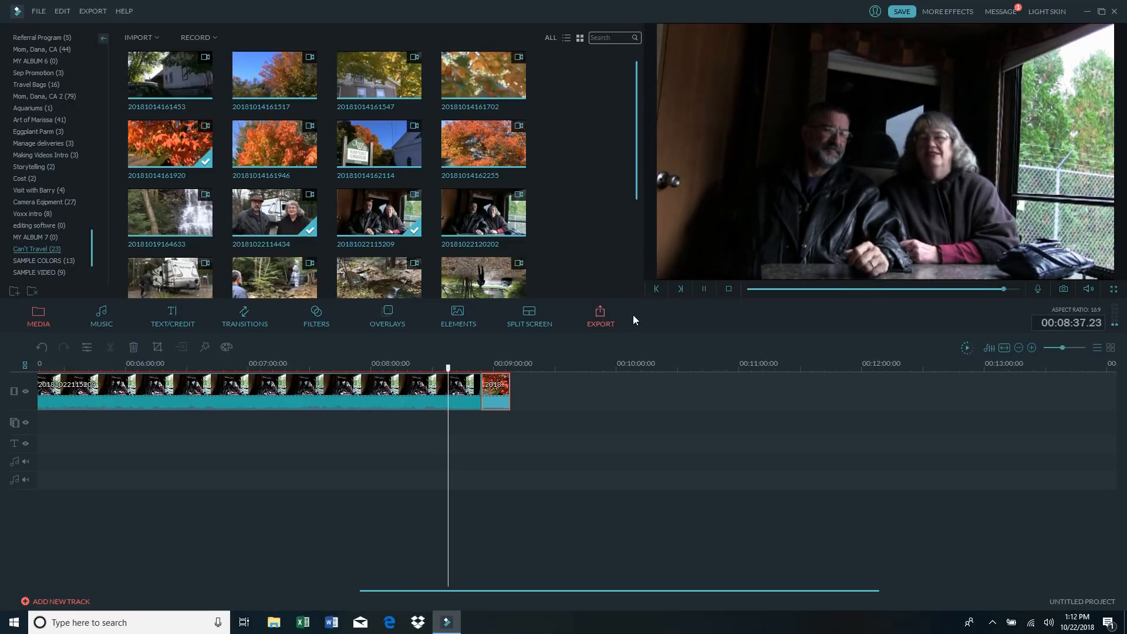
{"action": "left_click", "coordinate": [705, 290]}
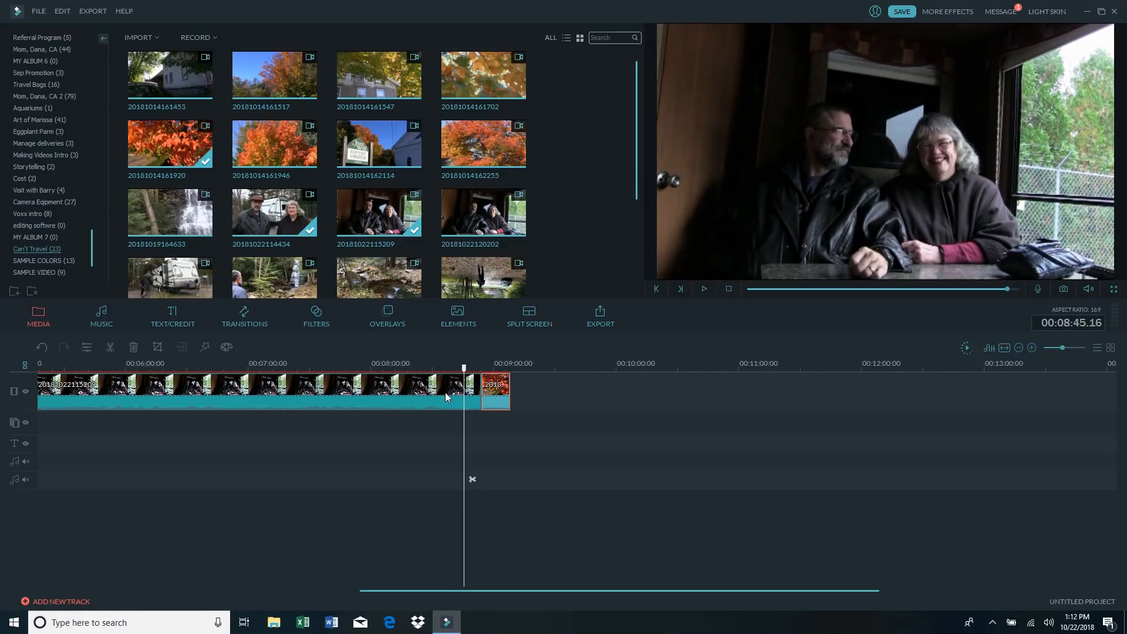
{"action": "left_click", "coordinate": [705, 285]}
{"action": "left_click", "coordinate": [706, 286]}
{"action": "left_click", "coordinate": [418, 392]}
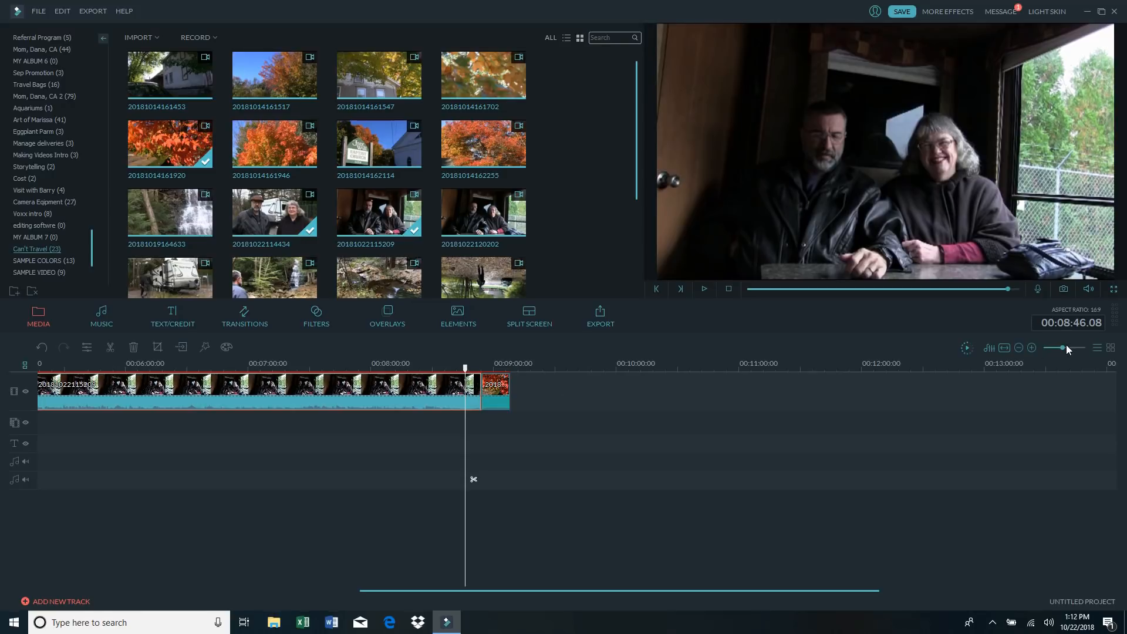
{"action": "left_click_drag", "start_coordinate": [1062, 348], "coordinate": [1073, 336]}
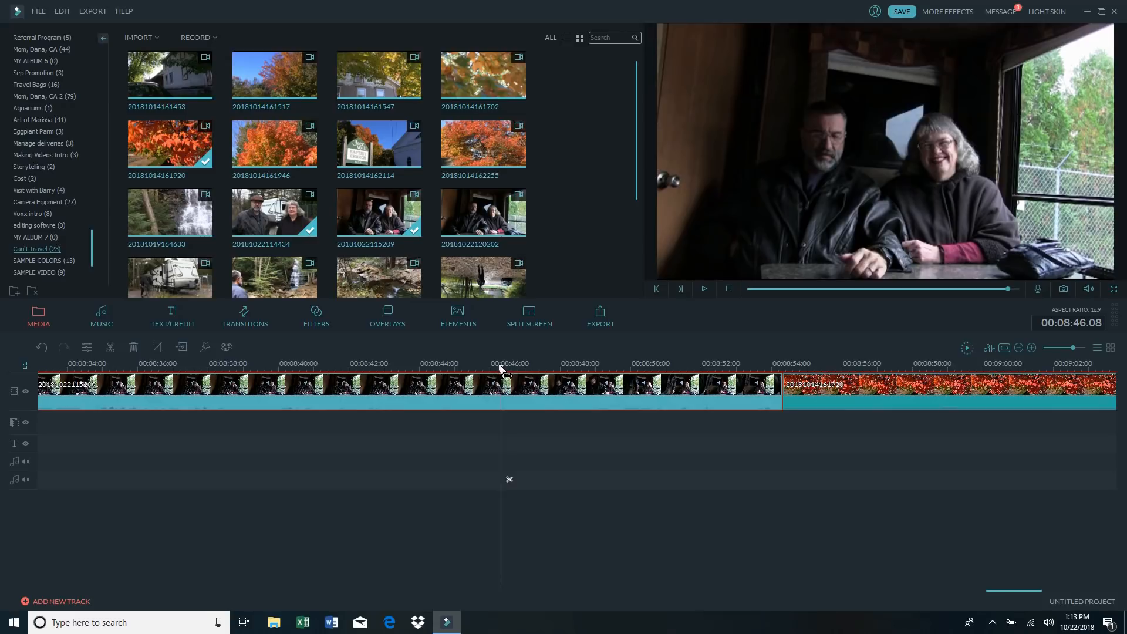
{"action": "left_click_drag", "start_coordinate": [502, 369], "coordinate": [459, 377]}
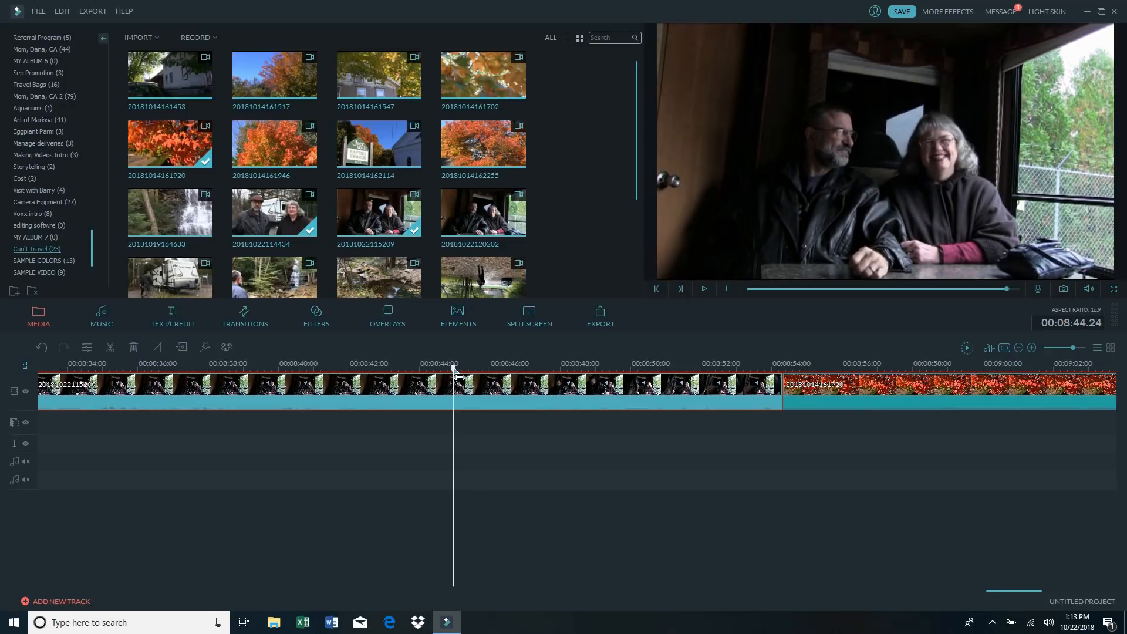
{"action": "left_click", "coordinate": [111, 348]}
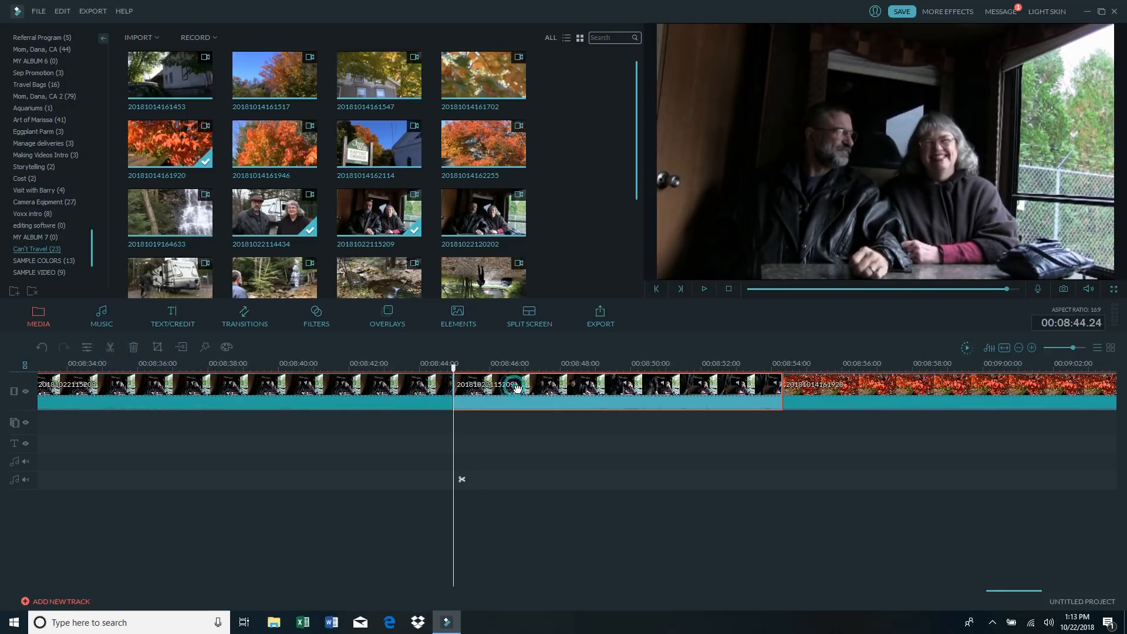
{"action": "left_click", "coordinate": [137, 348]}
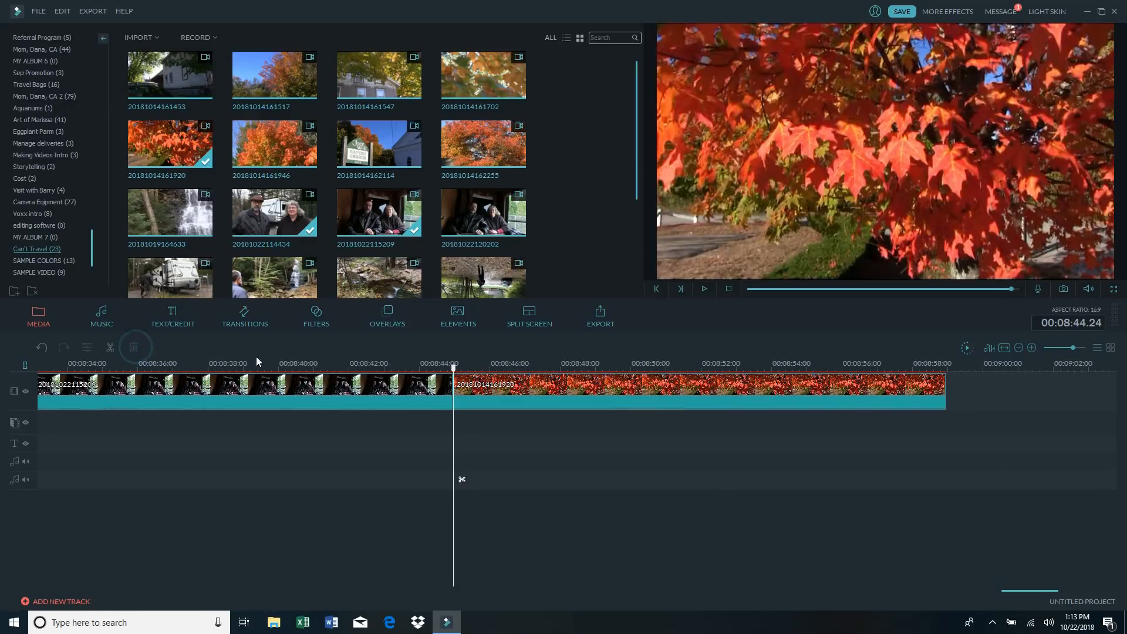
{"action": "left_click", "coordinate": [321, 366]}
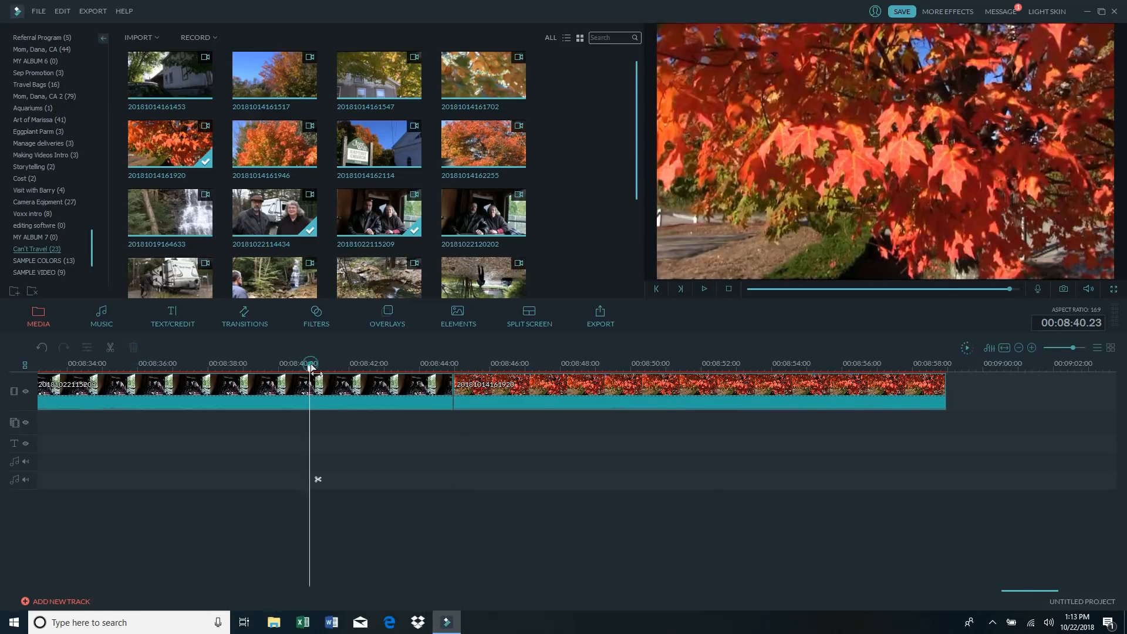
{"action": "left_click", "coordinate": [704, 287]}
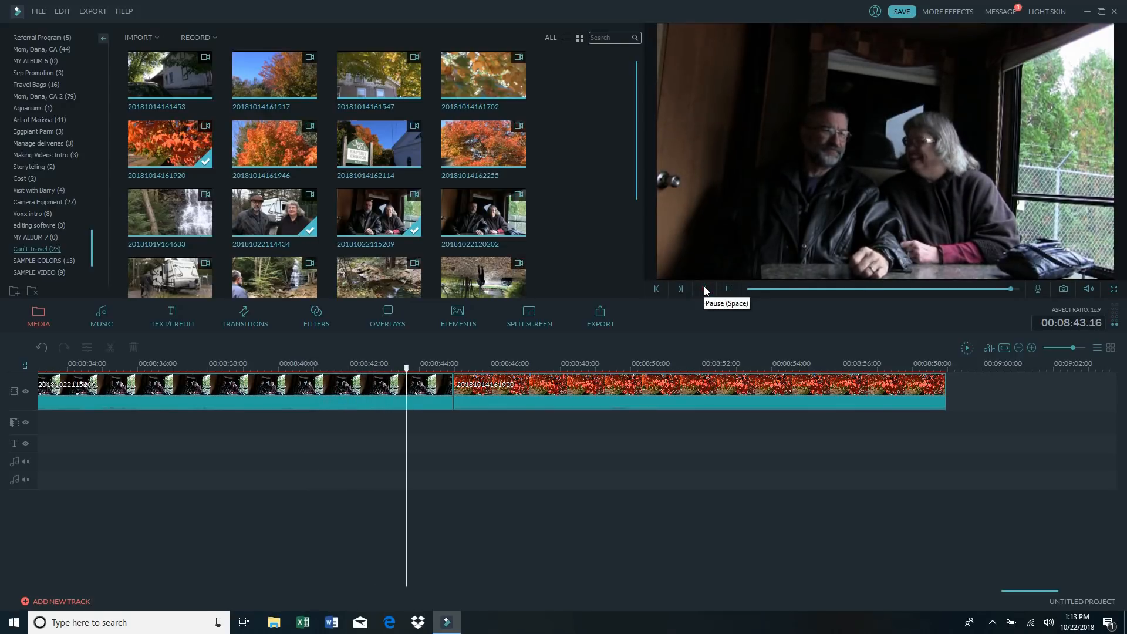
{"action": "left_click", "coordinate": [704, 289]}
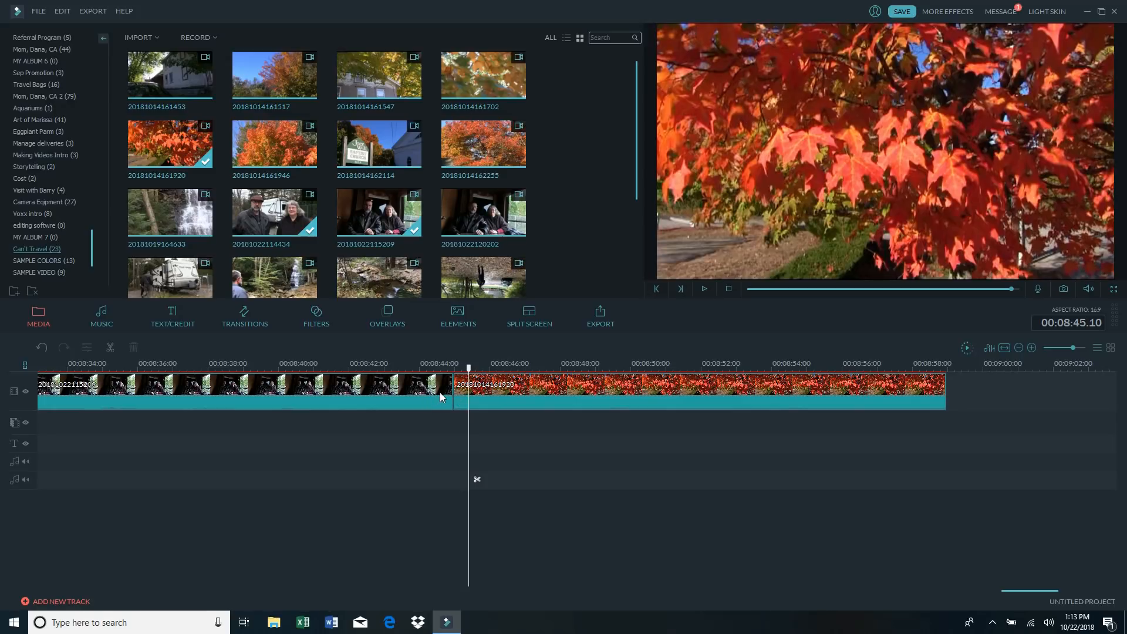
{"action": "left_click_drag", "start_coordinate": [476, 376], "coordinate": [339, 376]}
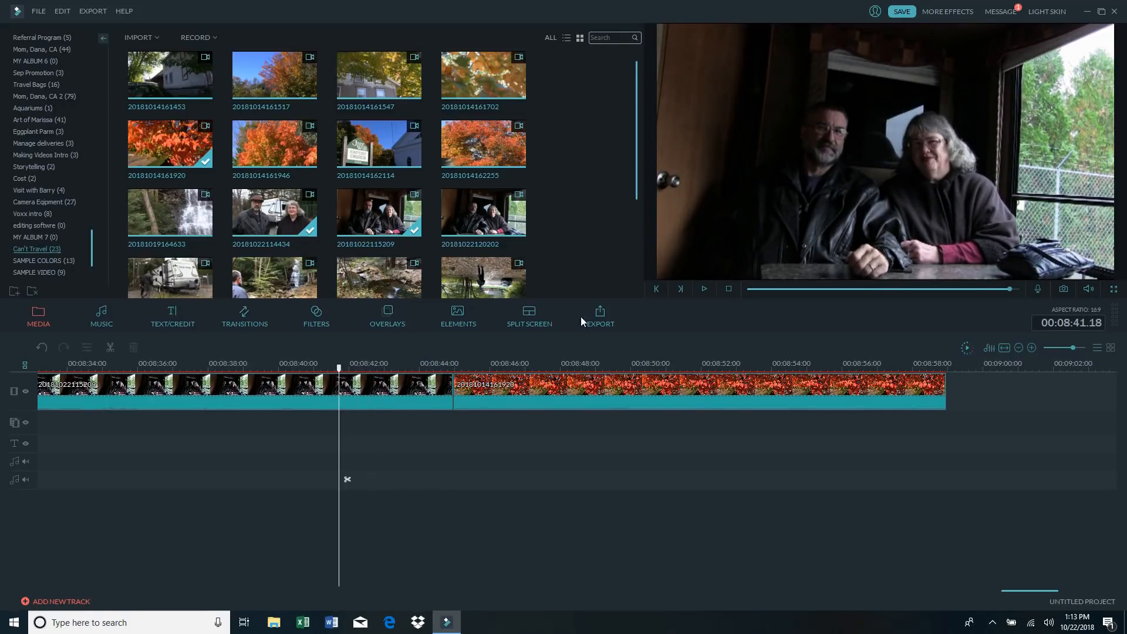
{"action": "left_click", "coordinate": [704, 288]}
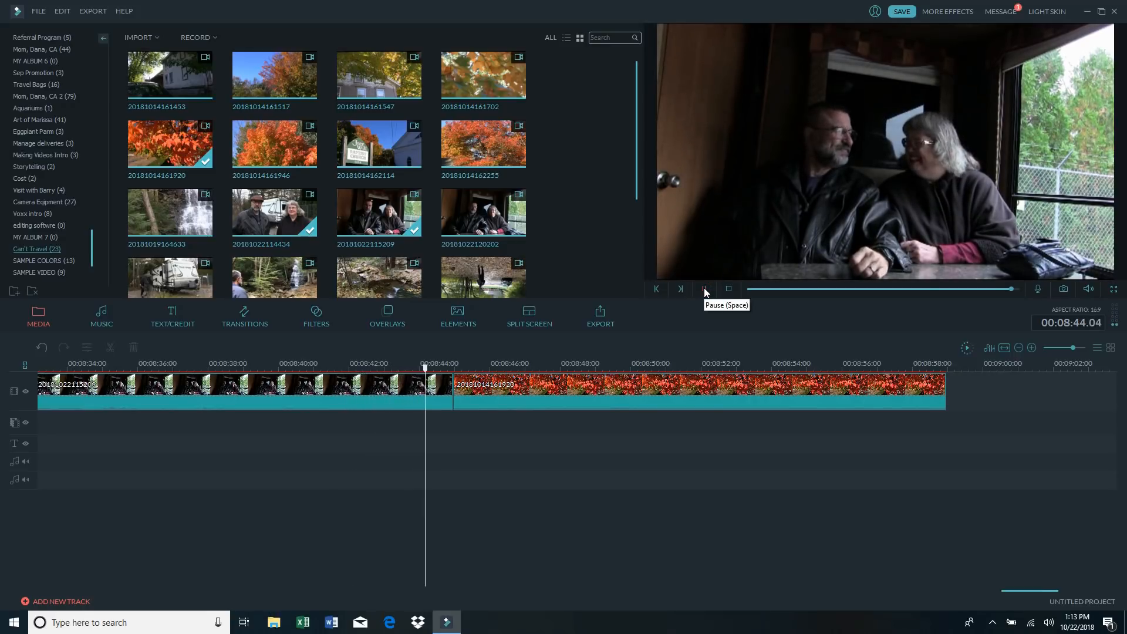
{"action": "left_click", "coordinate": [704, 289]}
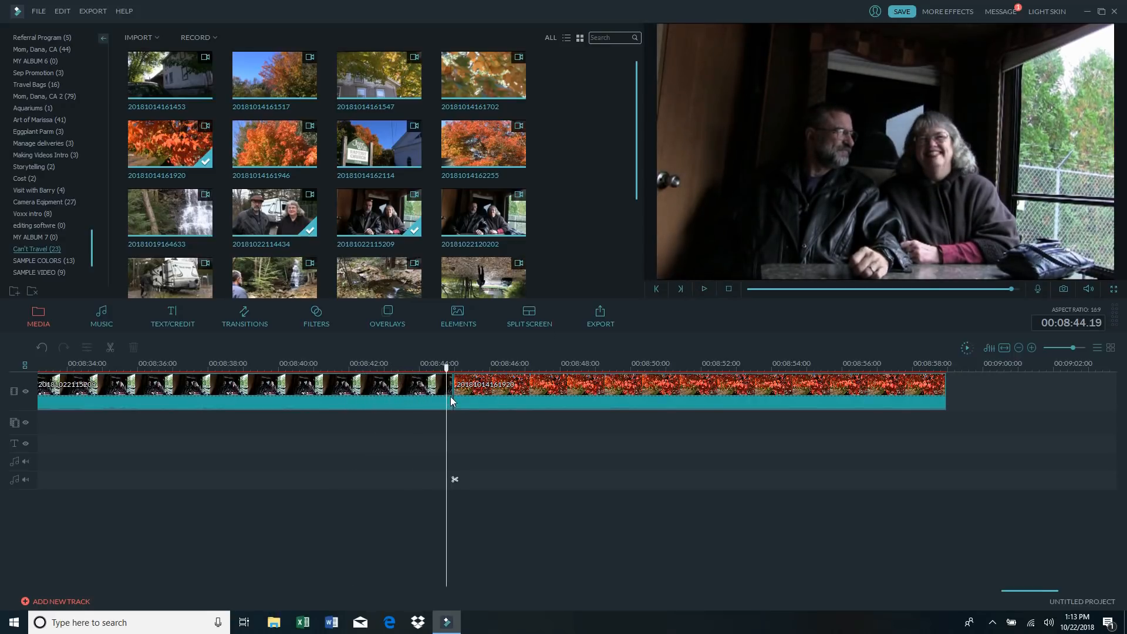
{"action": "left_click", "coordinate": [399, 386]}
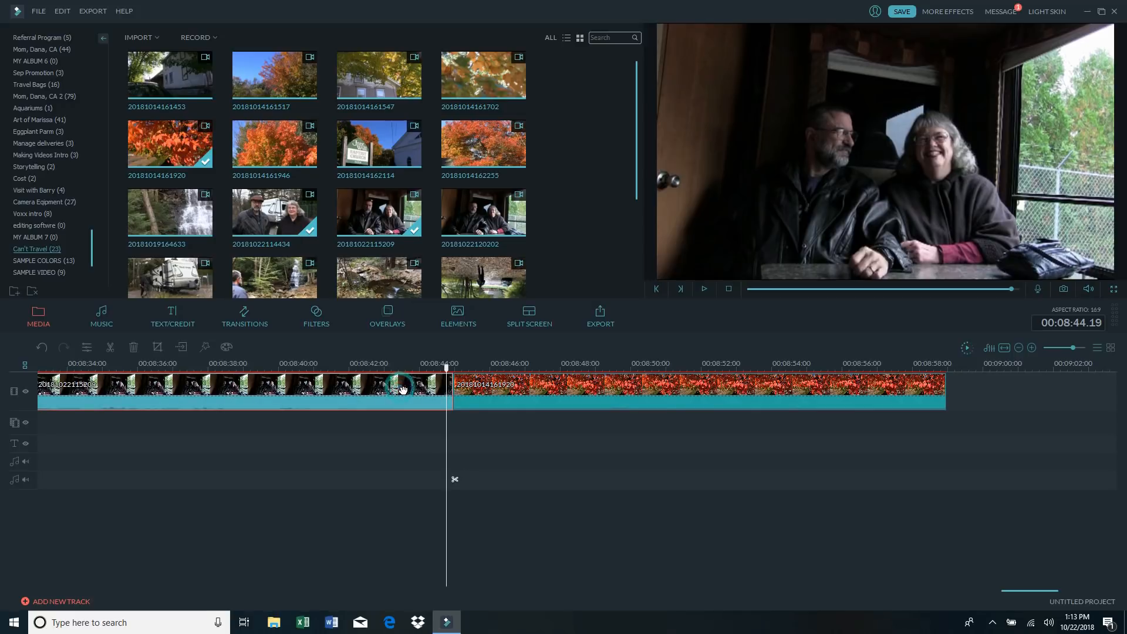
{"action": "left_click", "coordinate": [110, 348]}
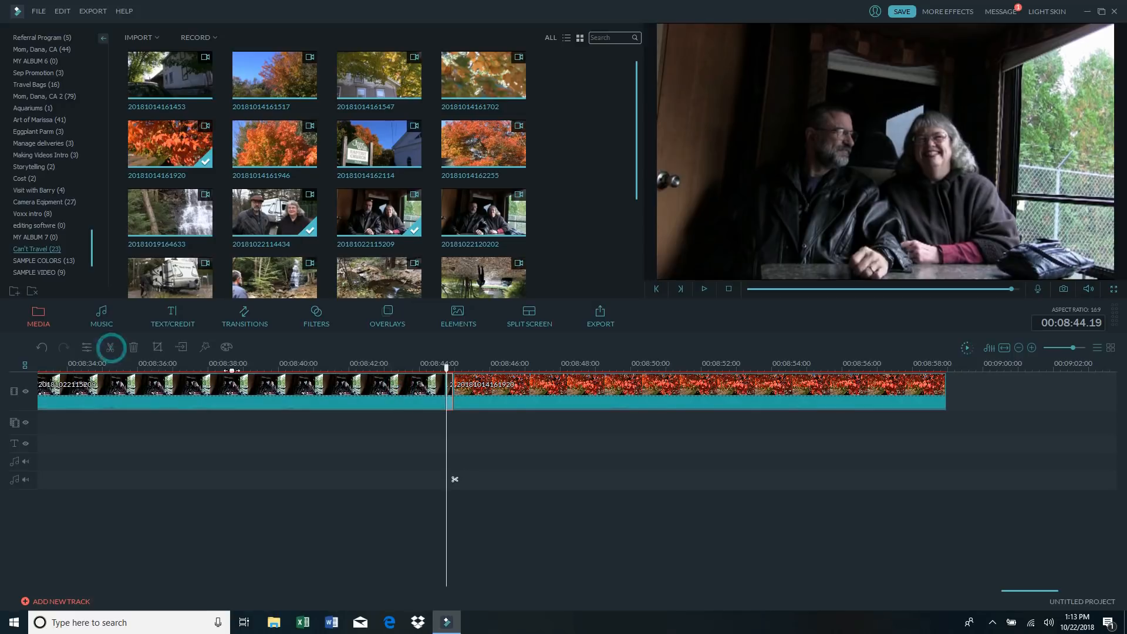
{"action": "left_click", "coordinate": [449, 392]}
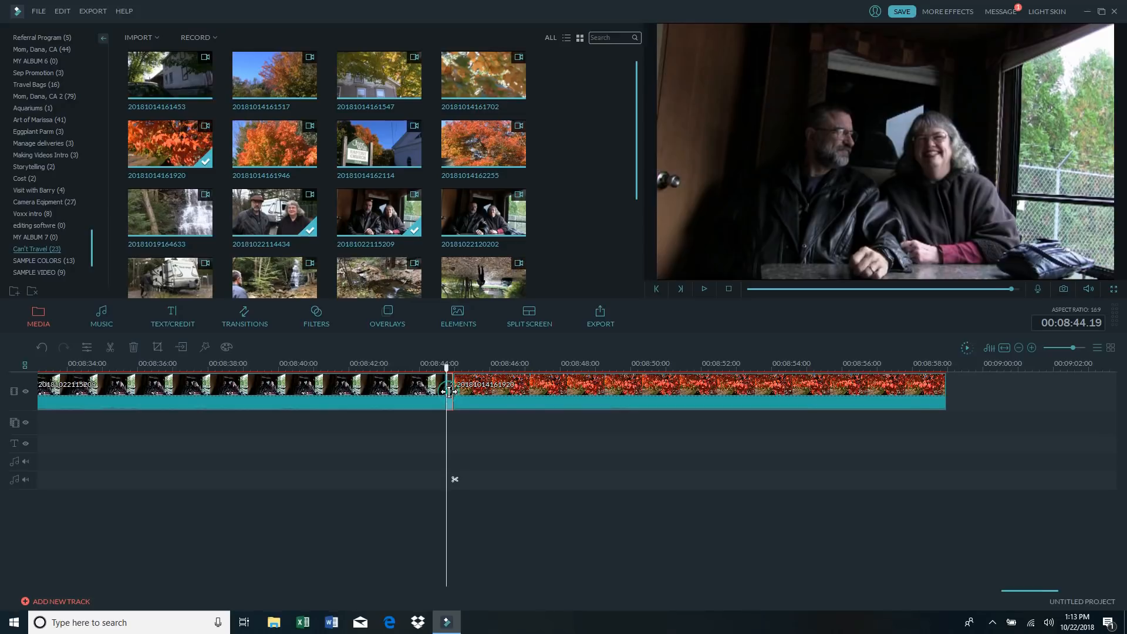
{"action": "left_click", "coordinate": [135, 347]}
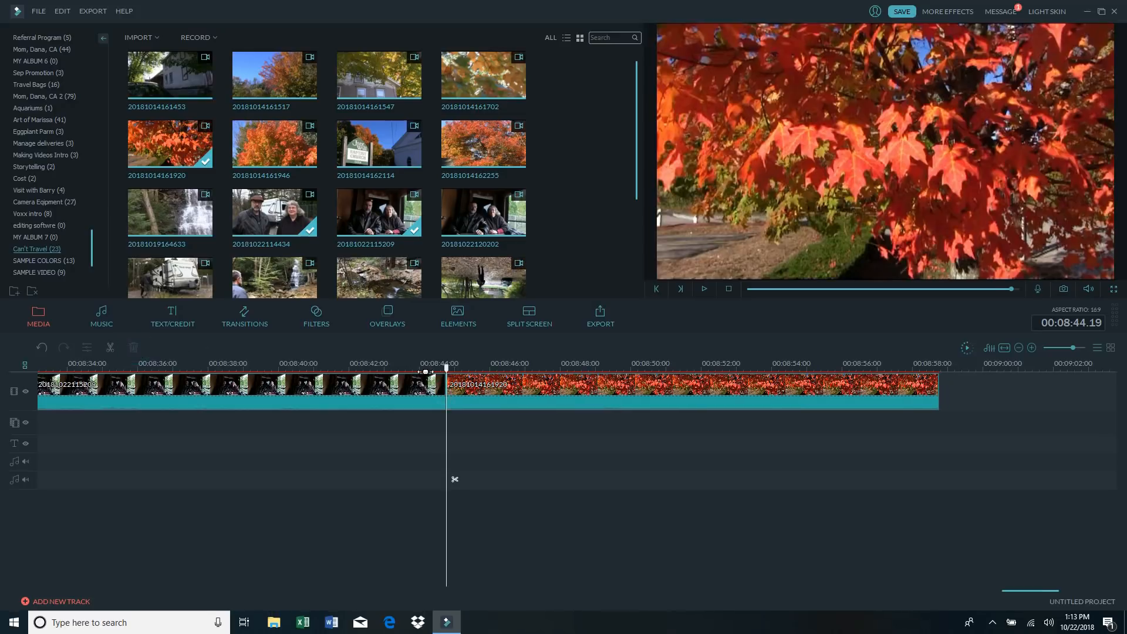
- Play the trimmed ending of the interview clip into the foliage clip, and return the playhead to 00:08:43.08
{"action": "left_click", "coordinate": [376, 368]}
{"action": "left_click", "coordinate": [705, 289]}
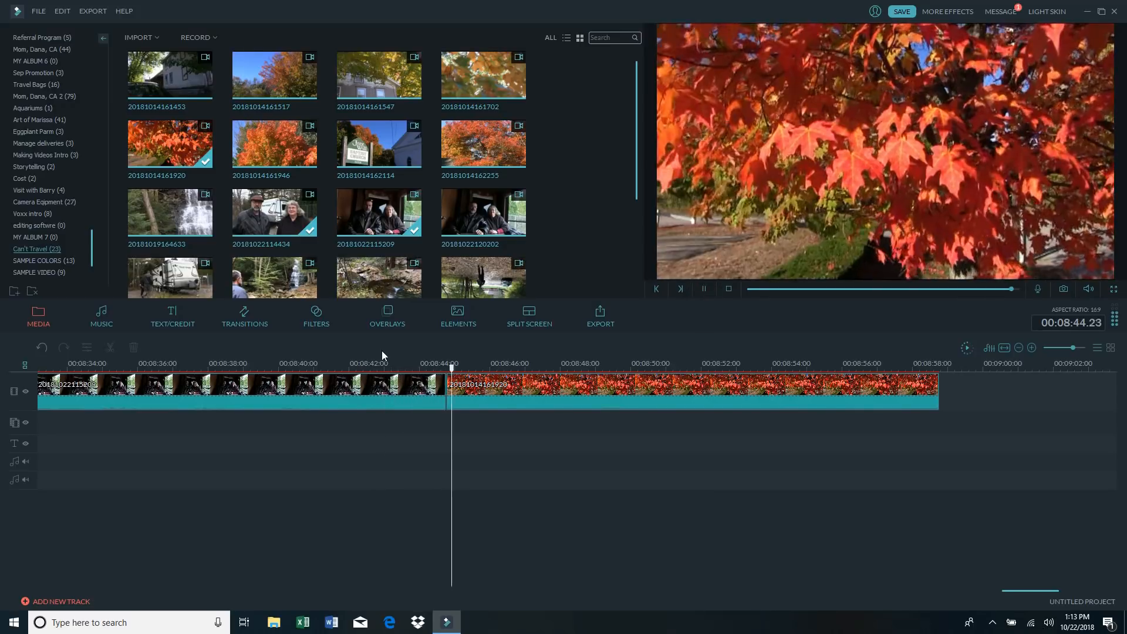
{"action": "left_click", "coordinate": [286, 367]}
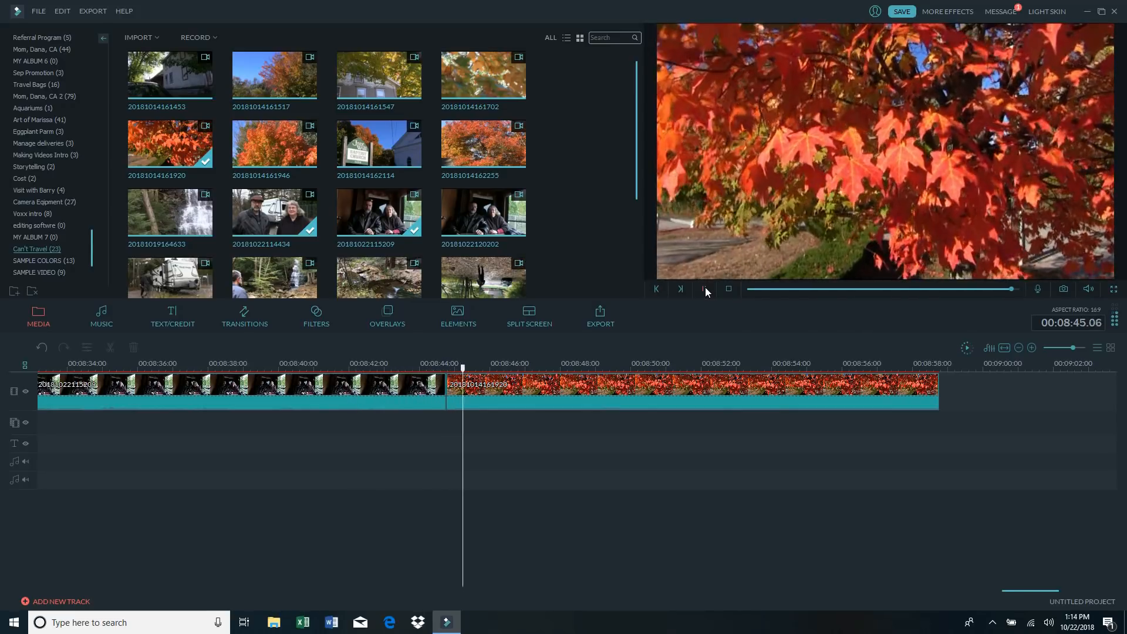
{"action": "left_click", "coordinate": [705, 287]}
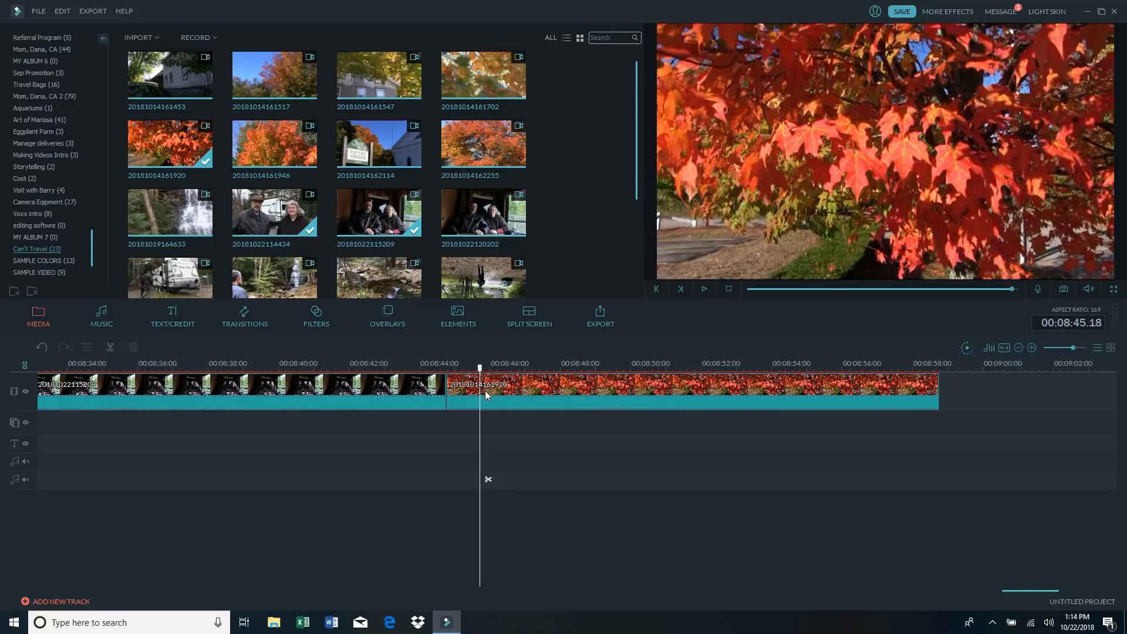
{"action": "left_click", "coordinate": [396, 368]}
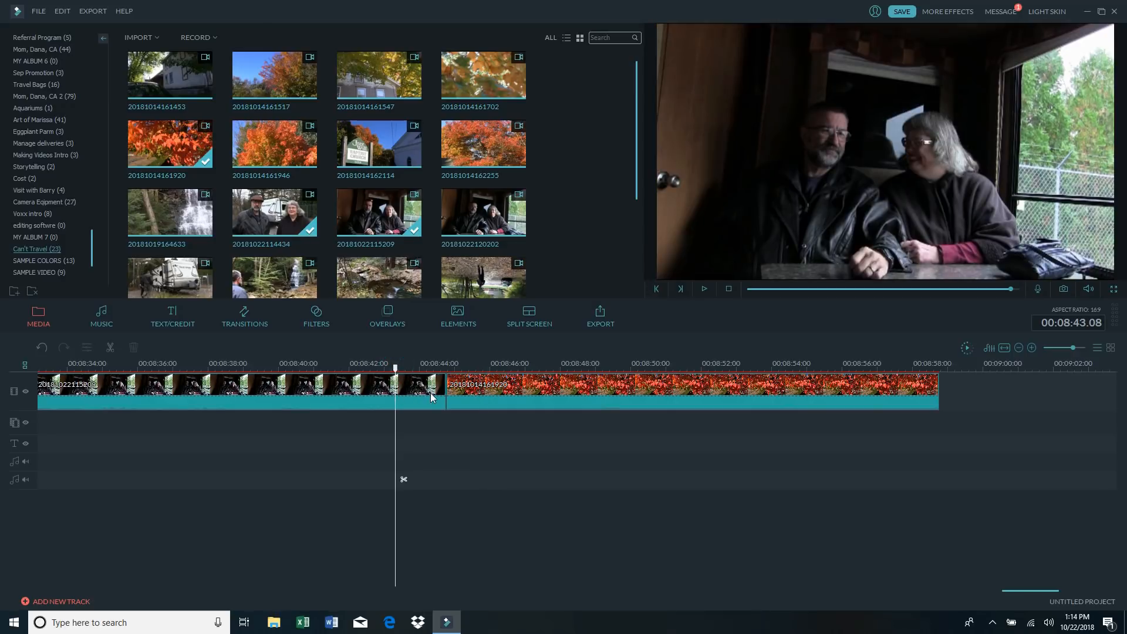
- Browse the full transition library and preview the Cross_whisk transition
{"action": "left_click", "coordinate": [245, 315]}
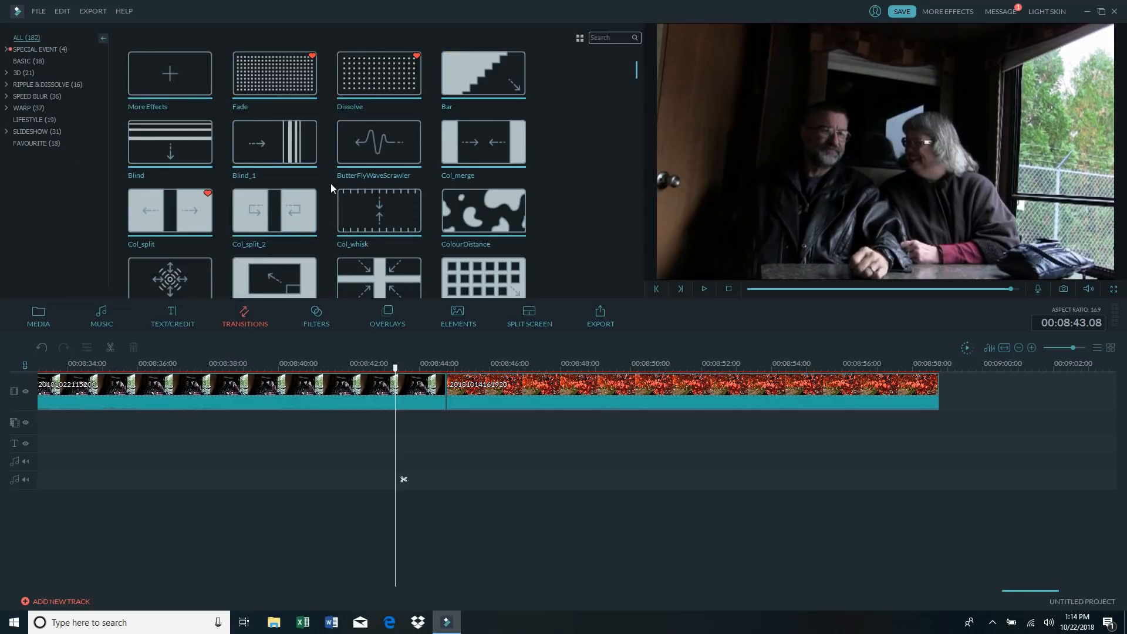
{"action": "scroll", "coordinate": [328, 186], "scroll_direction": "down", "scroll_amount": 10}
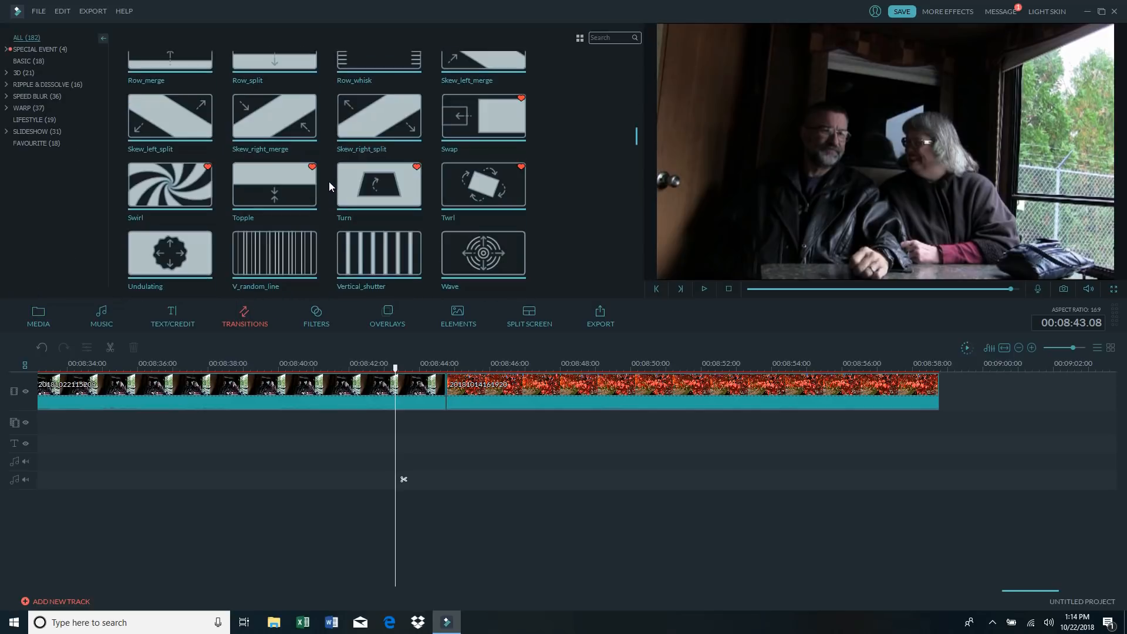
{"action": "scroll", "coordinate": [329, 186], "scroll_direction": "up", "scroll_amount": 8}
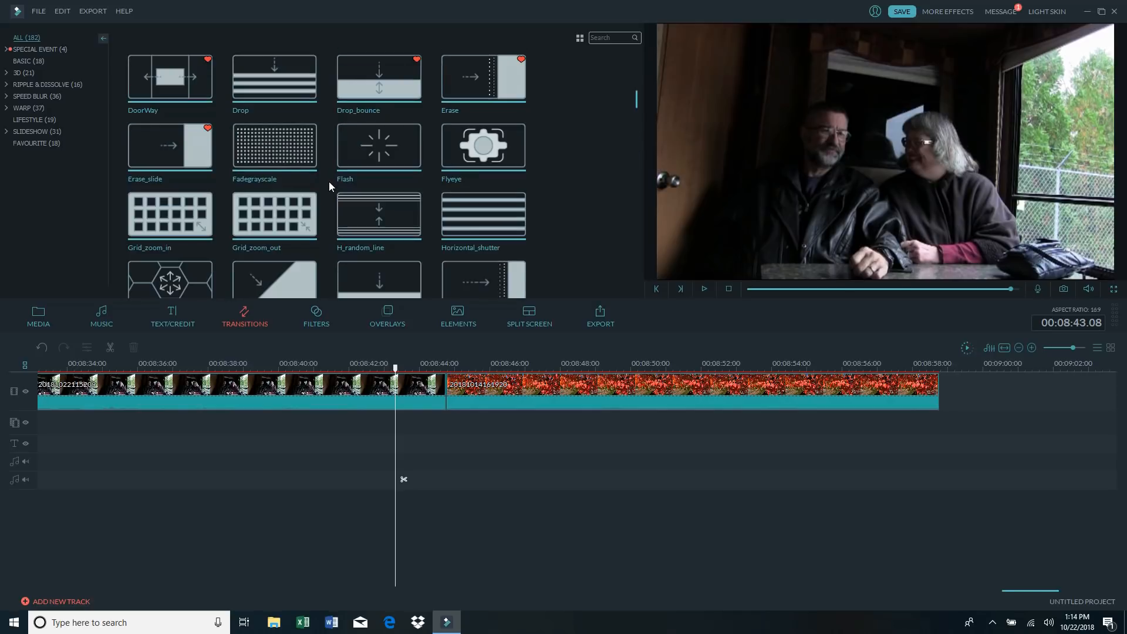
{"action": "scroll", "coordinate": [328, 186], "scroll_direction": "up", "scroll_amount": 2}
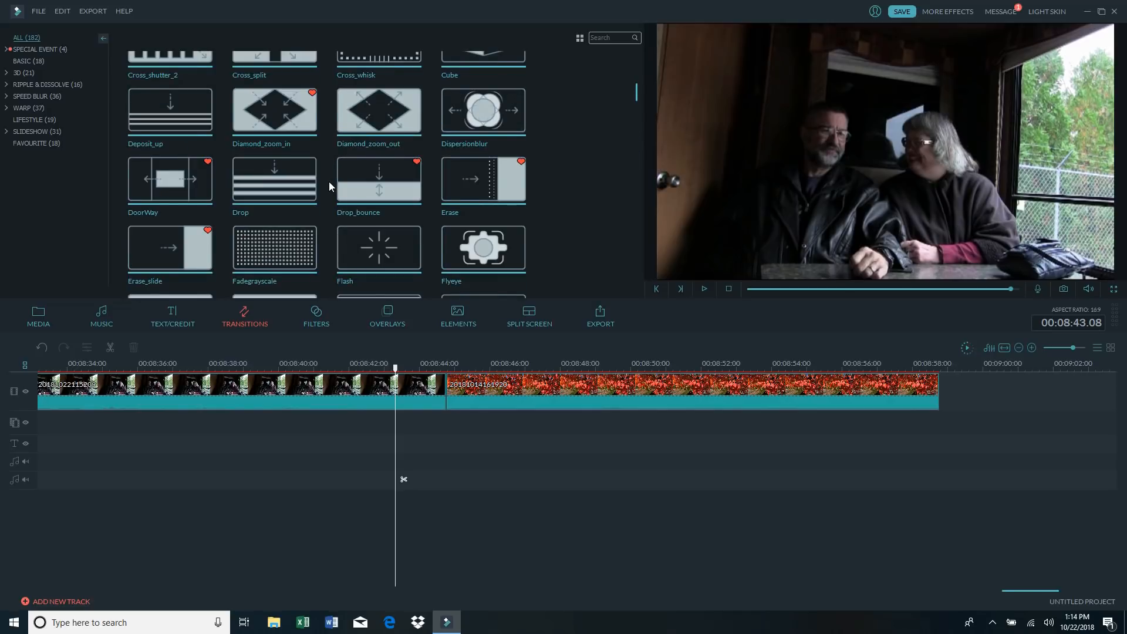
{"action": "scroll", "coordinate": [328, 185], "scroll_direction": "up", "scroll_amount": 2}
{"action": "mouse_move", "coordinate": [378, 149]}
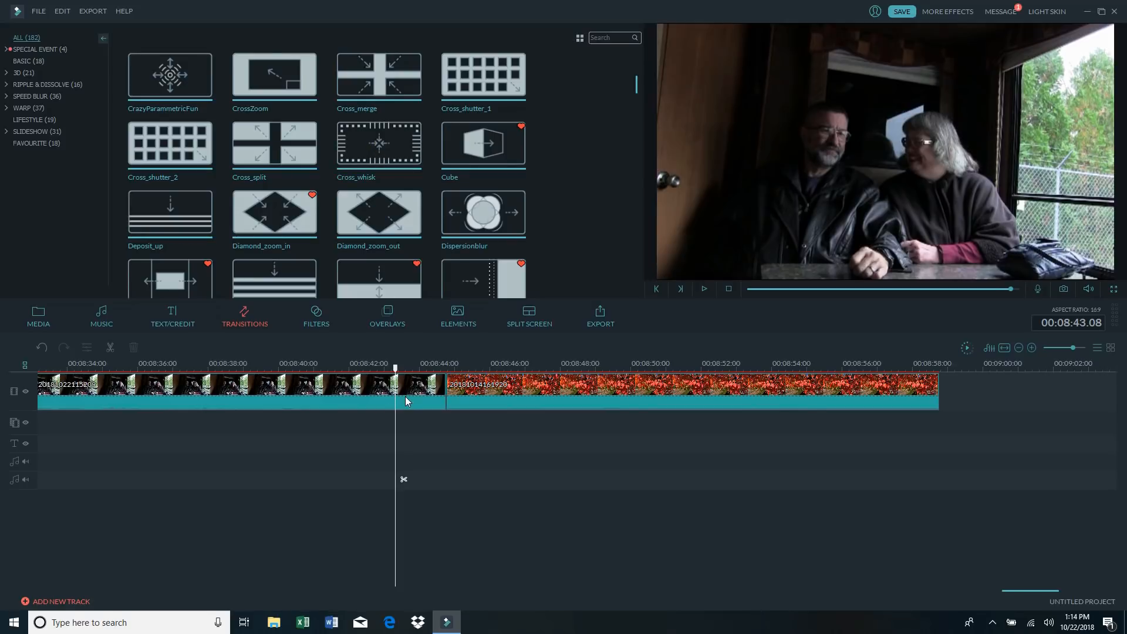
{"action": "left_click", "coordinate": [405, 152]}
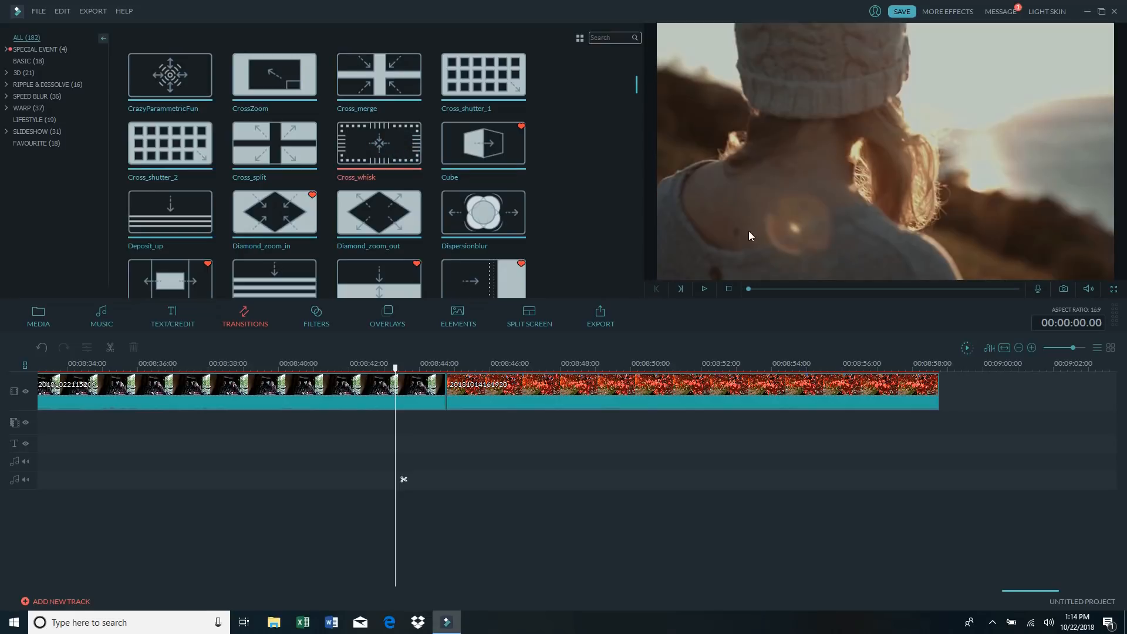
{"action": "left_click", "coordinate": [706, 288]}
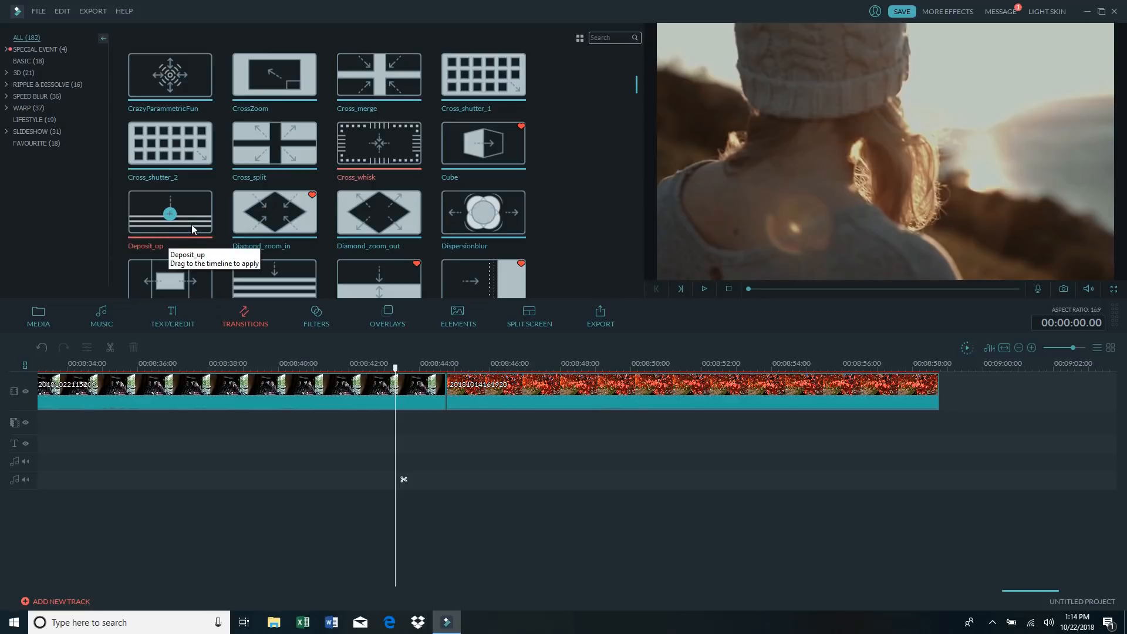
- Preview the Deposit_up and PageCurl transitions from the full library
{"action": "left_click", "coordinate": [192, 224]}
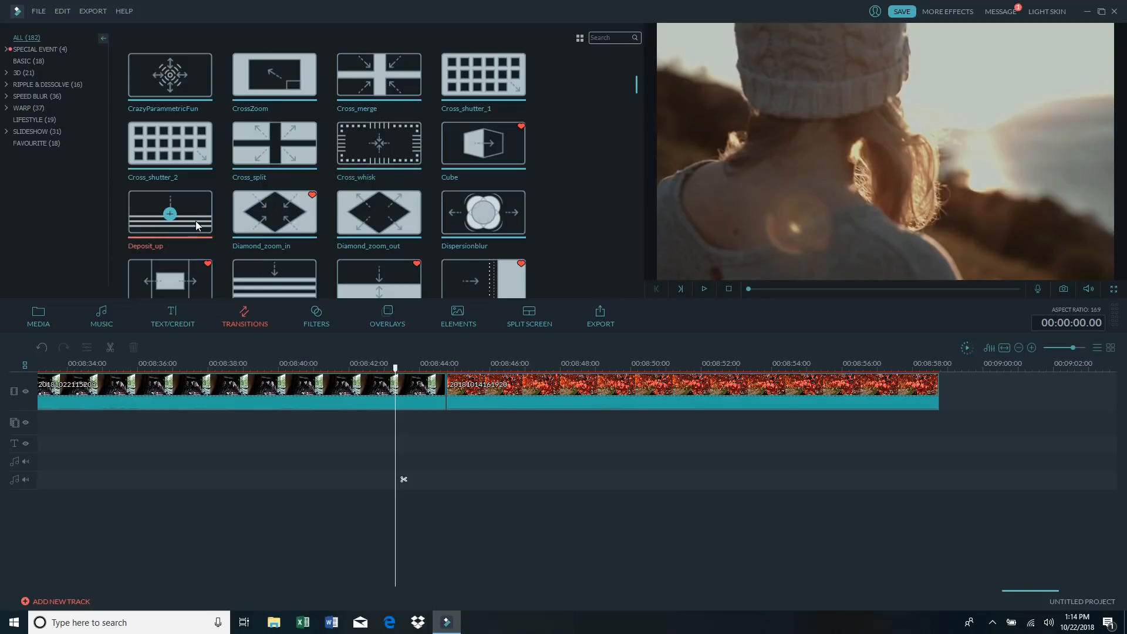
{"action": "left_click", "coordinate": [704, 287]}
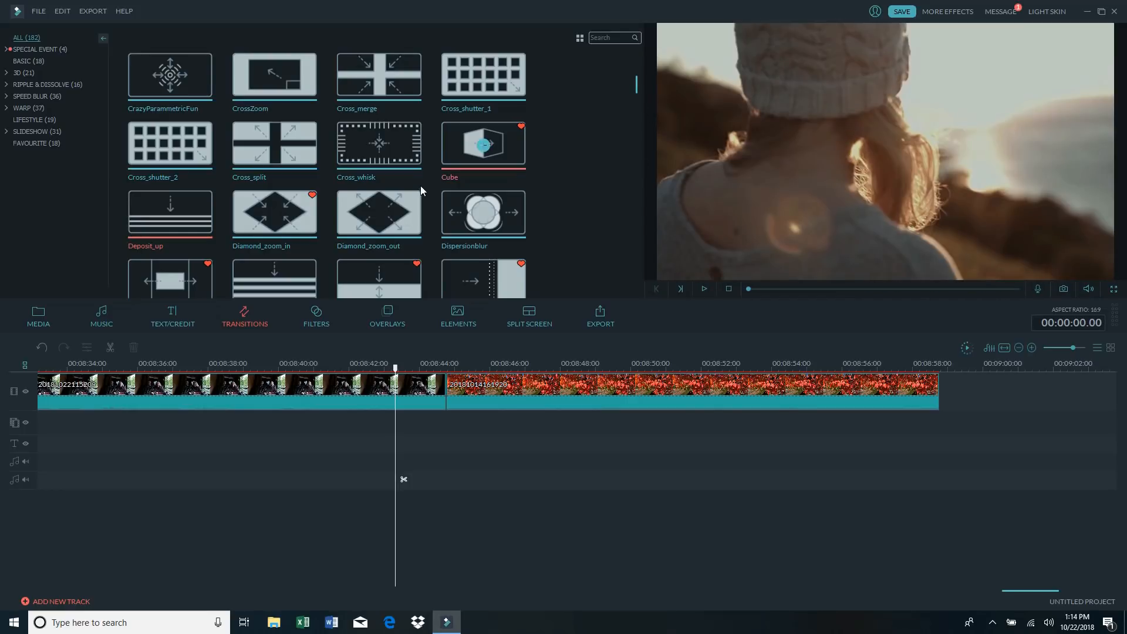
{"action": "scroll", "coordinate": [429, 178], "scroll_direction": "down", "scroll_amount": 3}
{"action": "scroll", "coordinate": [432, 177], "scroll_direction": "down", "scroll_amount": 2}
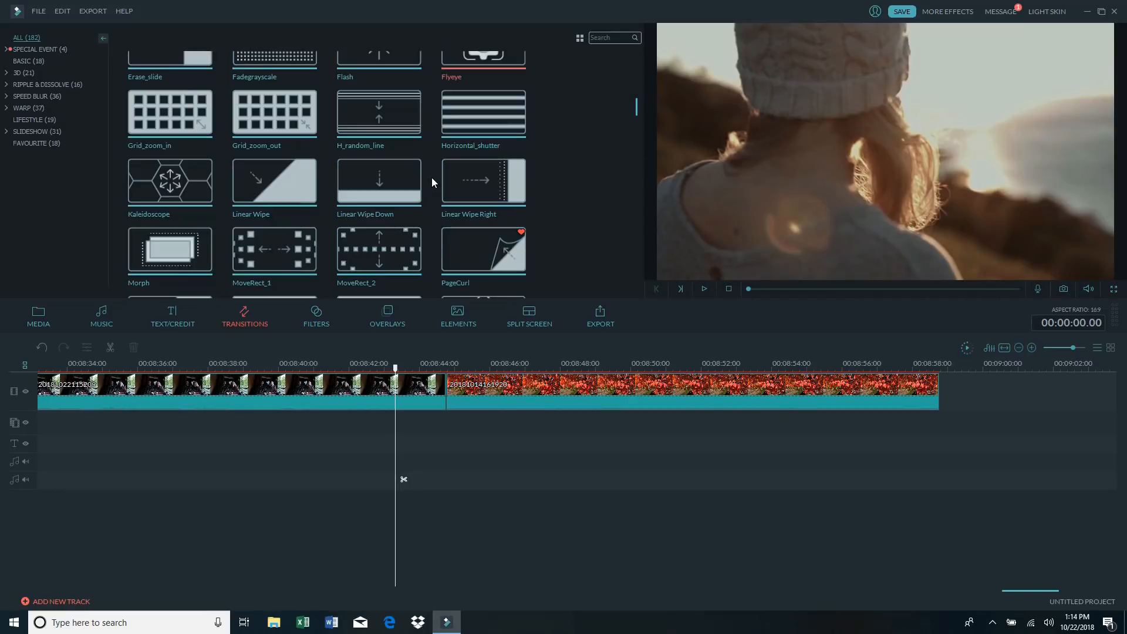
{"action": "left_click", "coordinate": [487, 250]}
{"action": "left_click", "coordinate": [702, 289]}
- Show the favourite transitions and preview the Twirl transition
{"action": "left_click", "coordinate": [40, 142]}
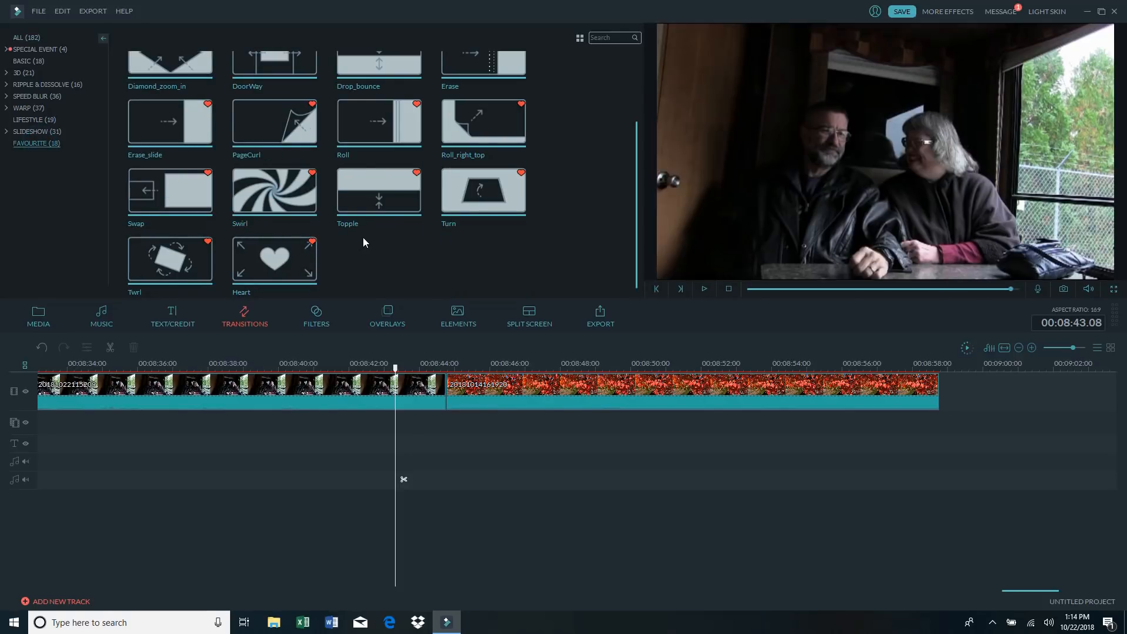
{"action": "left_click", "coordinate": [193, 265]}
{"action": "left_click", "coordinate": [703, 289]}
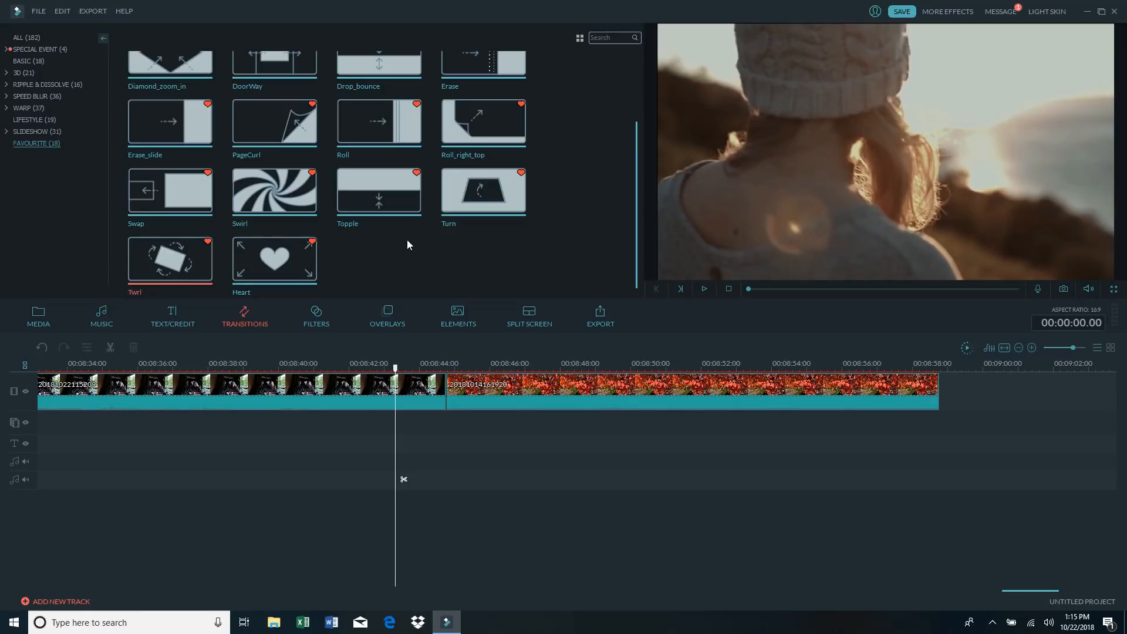
{"action": "left_click", "coordinate": [189, 190]}
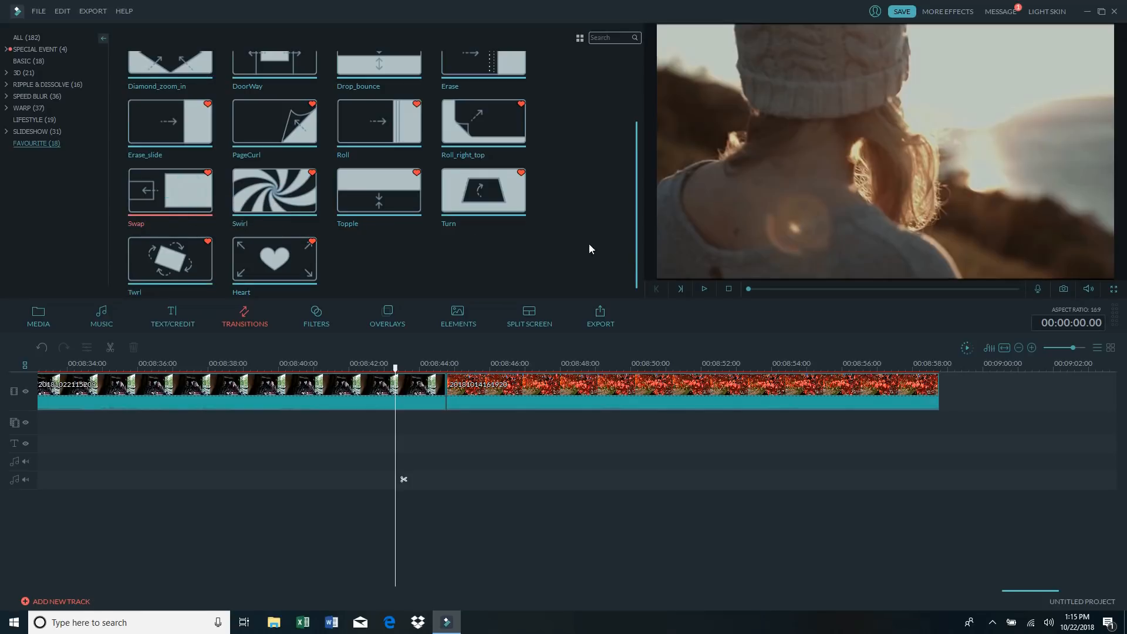
{"action": "left_click", "coordinate": [704, 288]}
{"action": "left_click", "coordinate": [170, 195]}
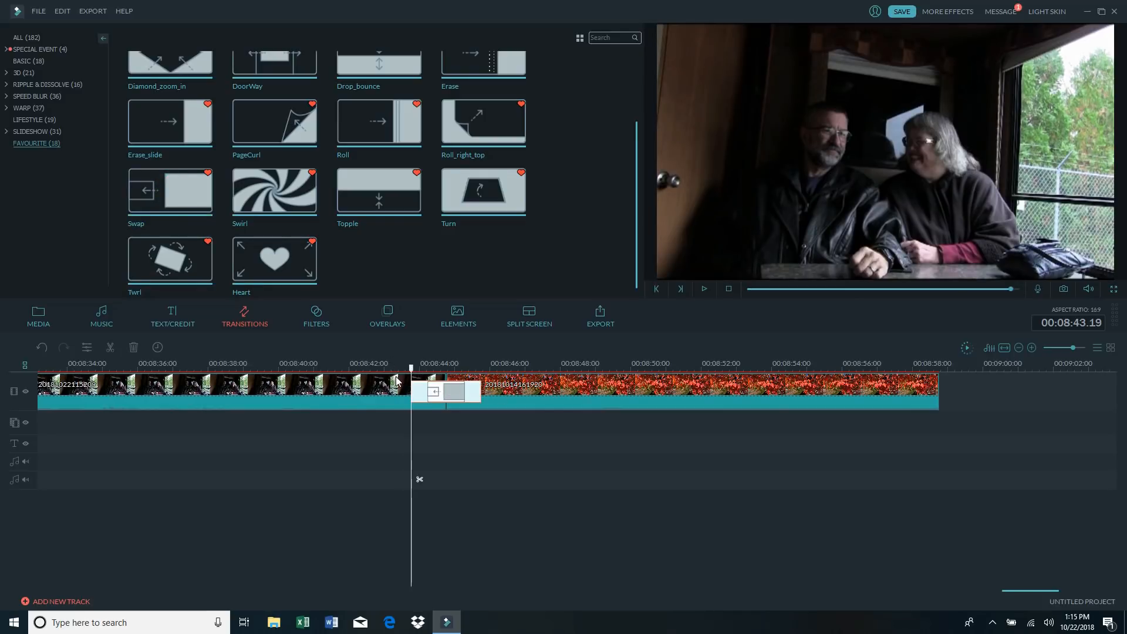
- Play the Swap transition on the video track from 00:08:41.24 into the foliage clip
{"action": "left_click", "coordinate": [347, 367]}
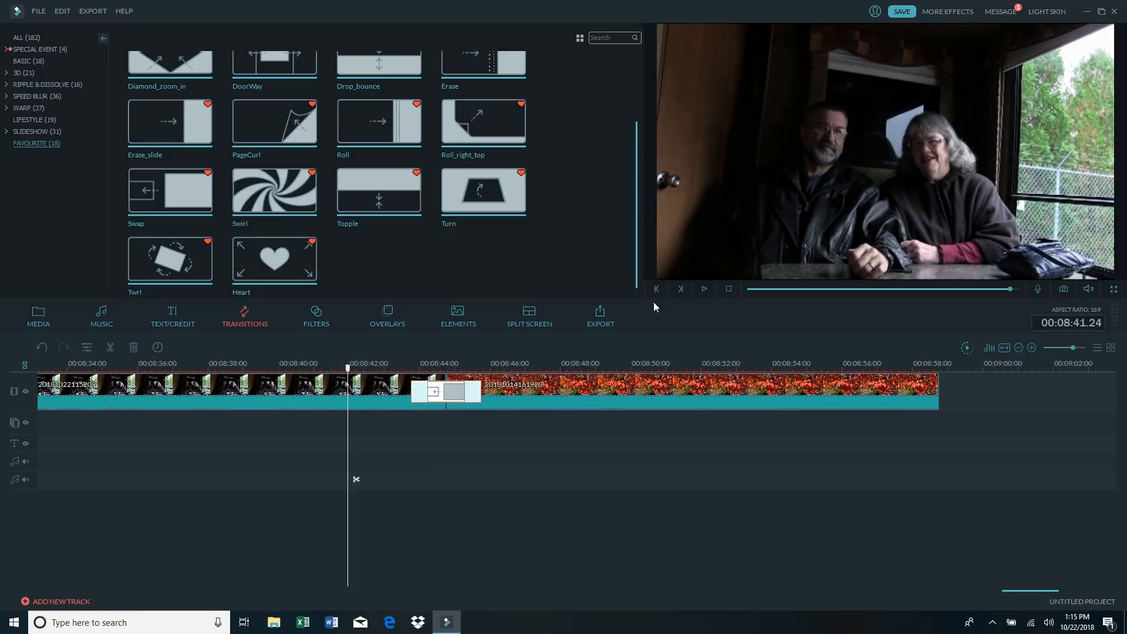
{"action": "left_click", "coordinate": [704, 289]}
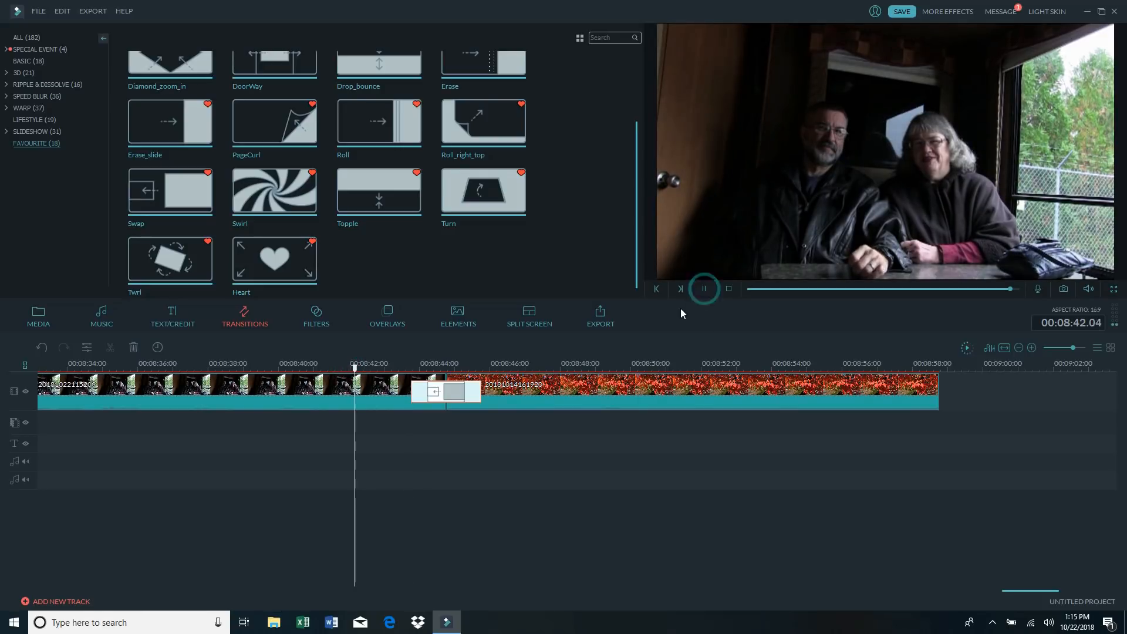
{"action": "left_click", "coordinate": [258, 360]}
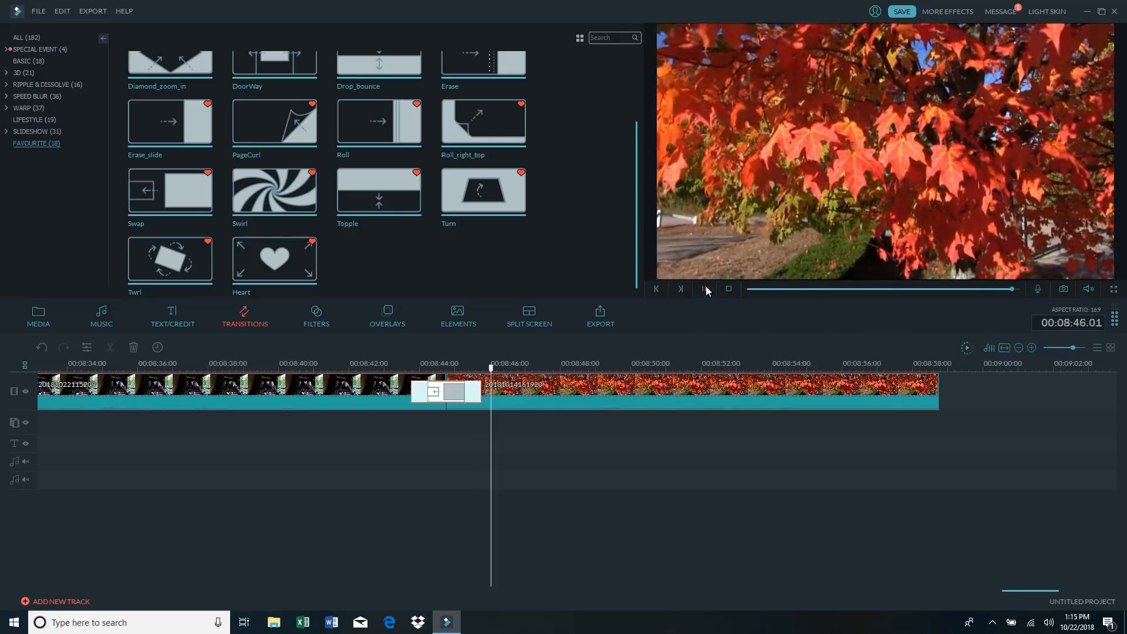
{"action": "left_click", "coordinate": [703, 289]}
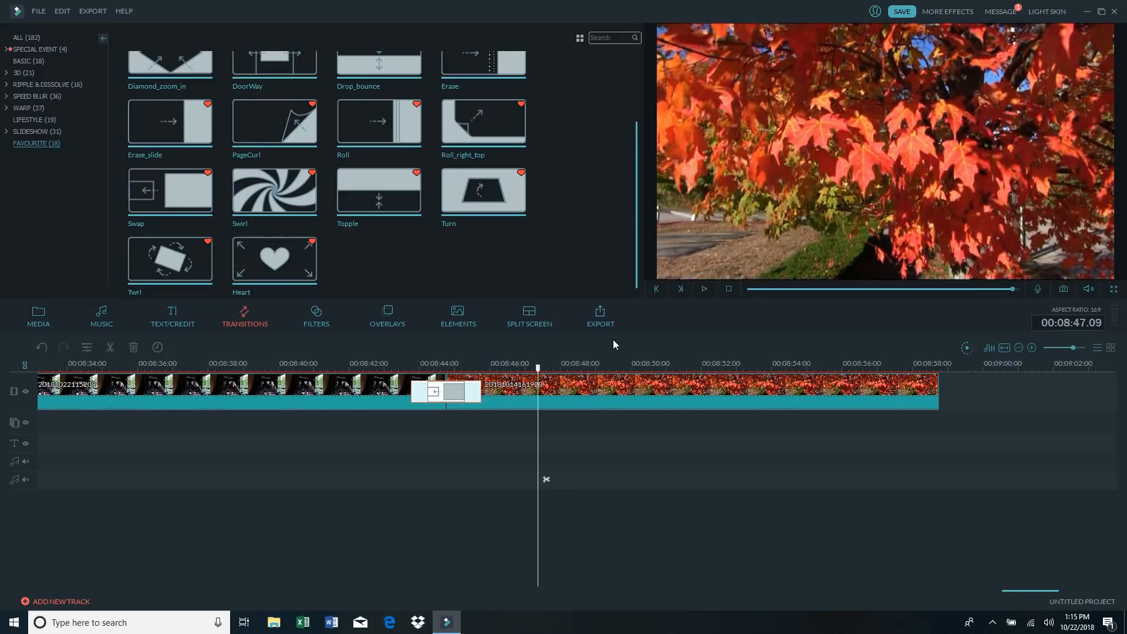
{"action": "scroll", "coordinate": [1039, 594], "scroll_direction": "down", "scroll_amount": 3}
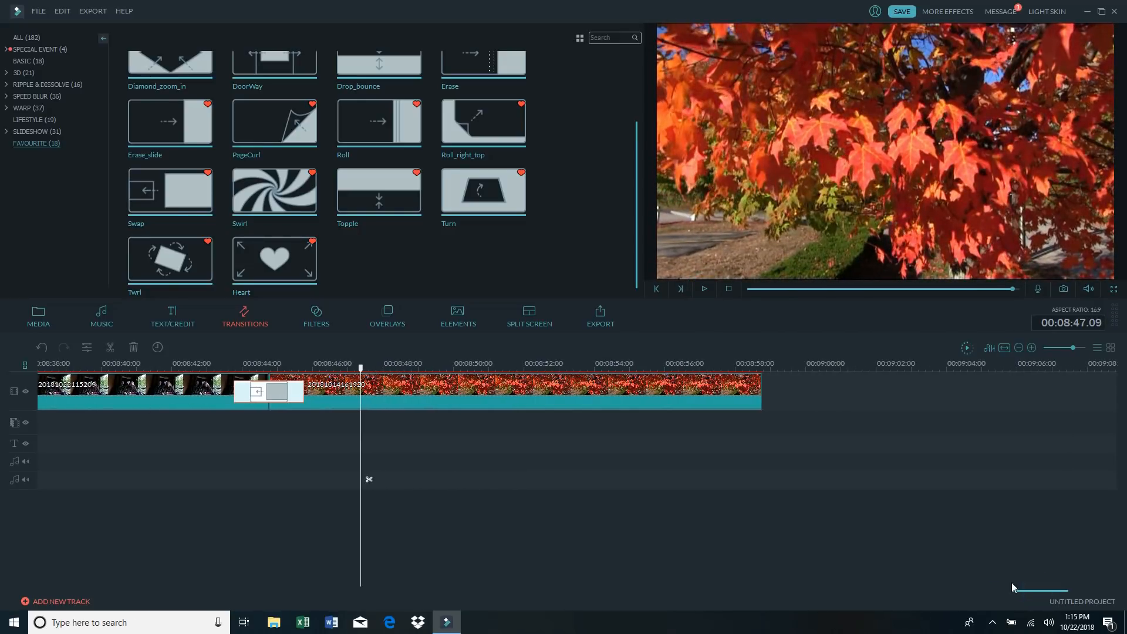
{"action": "left_click", "coordinate": [38, 315]}
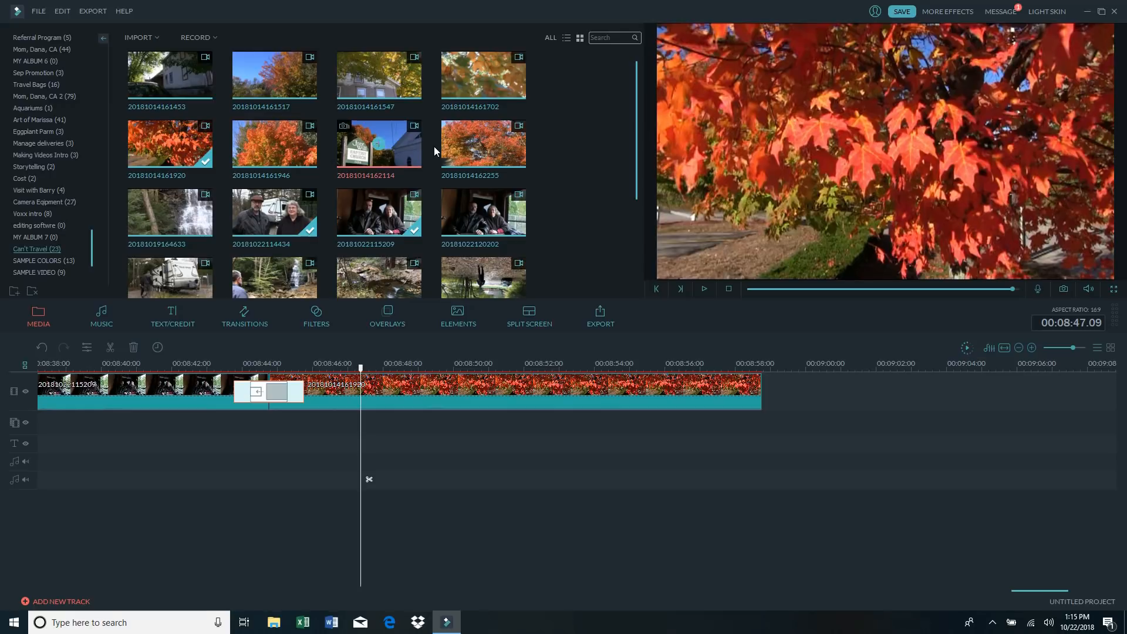
{"action": "scroll", "coordinate": [413, 230], "scroll_direction": "down", "scroll_amount": 3}
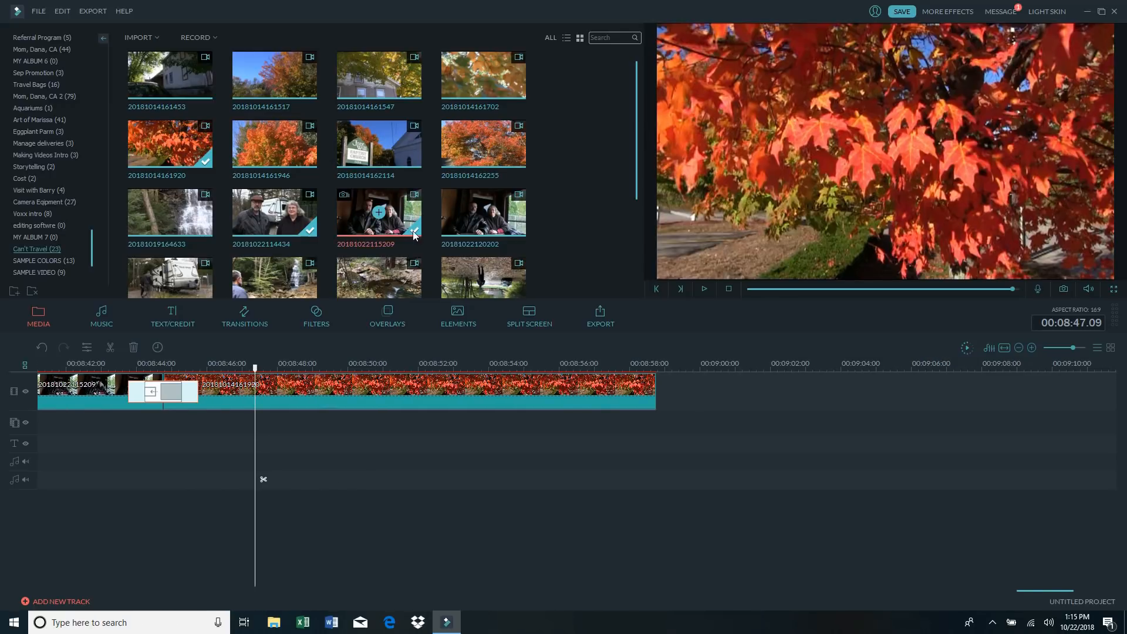
{"action": "left_click", "coordinate": [431, 171]}
{"action": "scroll", "coordinate": [430, 171], "scroll_direction": "down", "scroll_amount": 3}
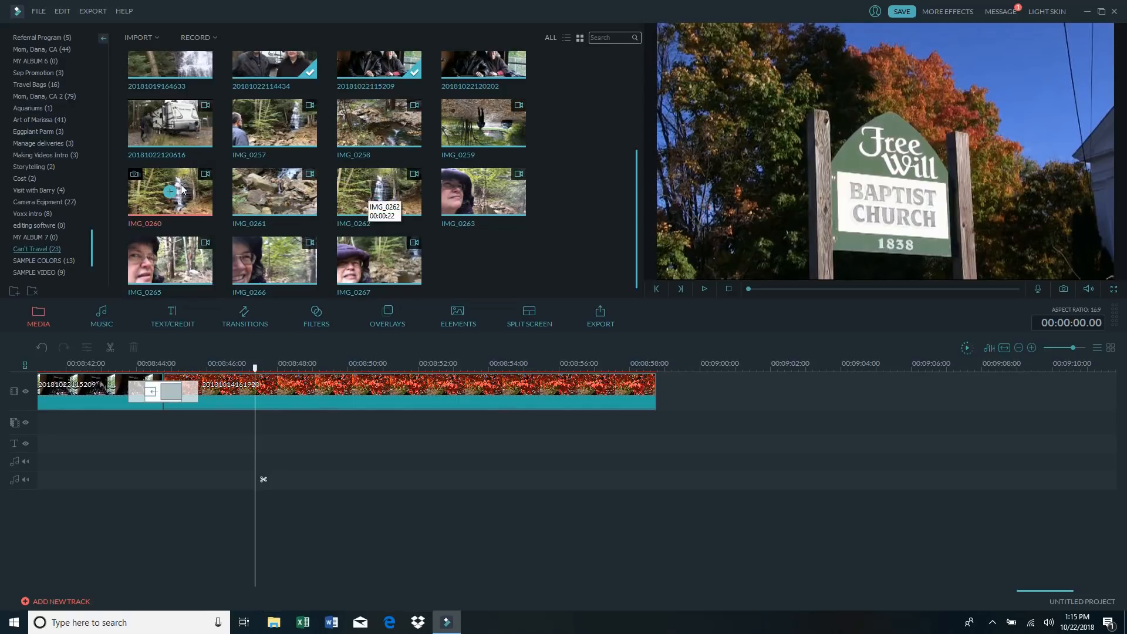
{"action": "left_click", "coordinate": [200, 202]}
{"action": "left_click", "coordinate": [704, 288]}
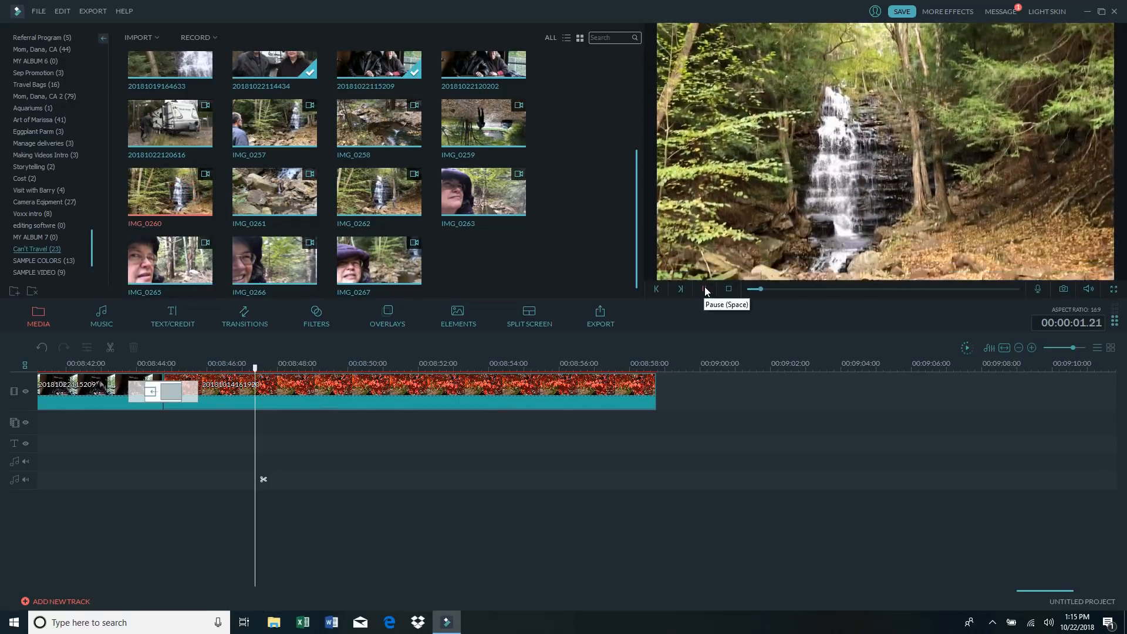
{"action": "left_click", "coordinate": [704, 289]}
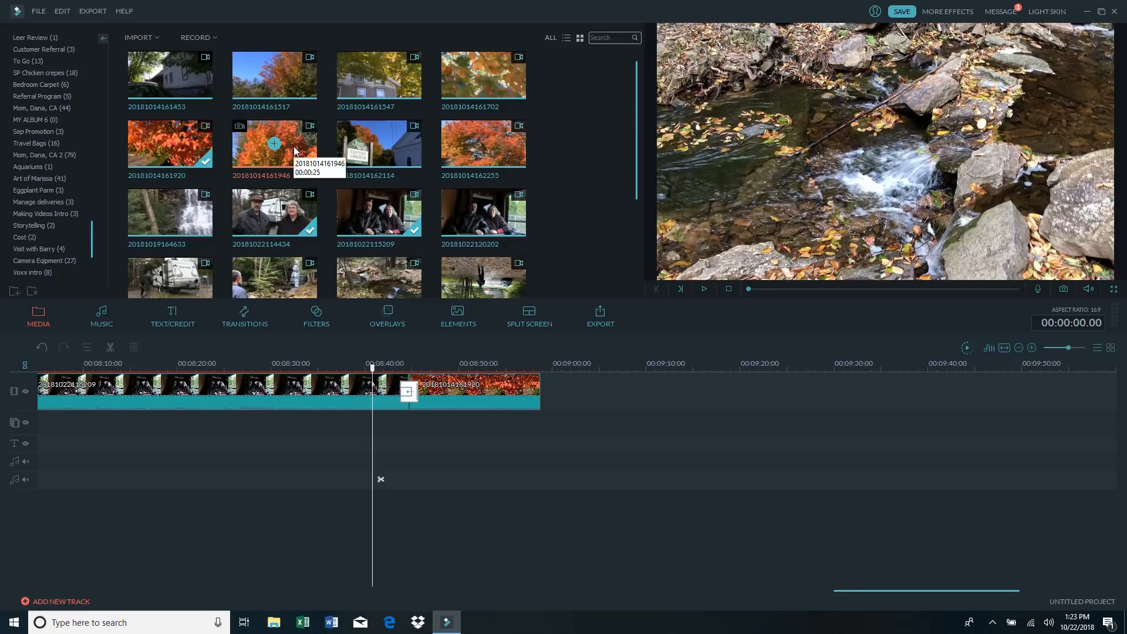
{"action": "left_click_drag", "start_coordinate": [295, 148], "coordinate": [573, 377]}
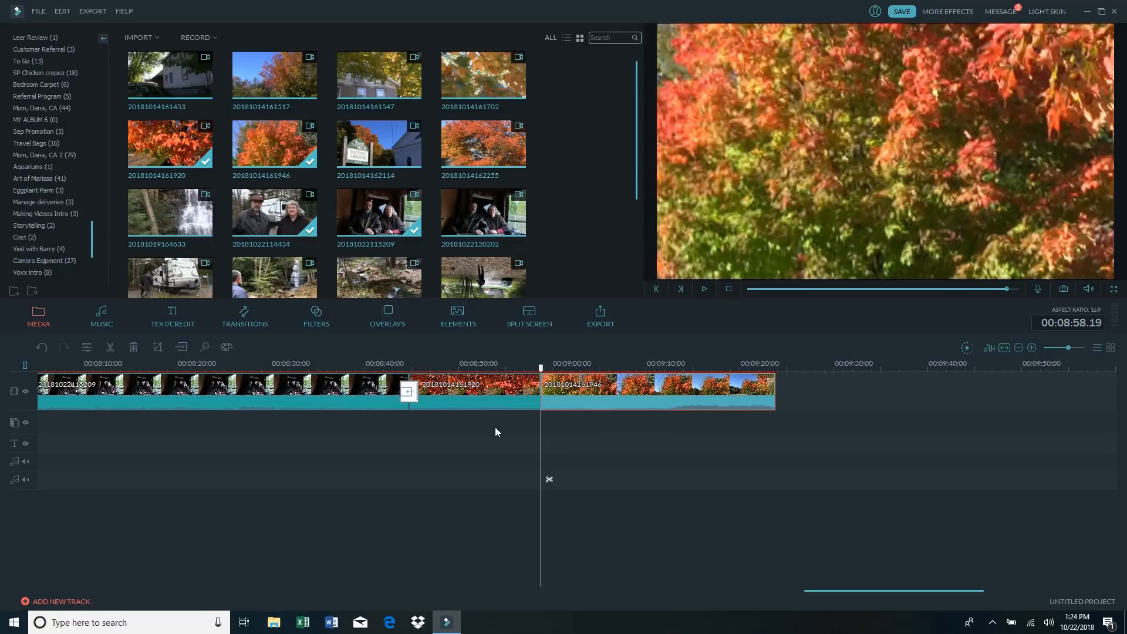
{"action": "left_click", "coordinate": [400, 366]}
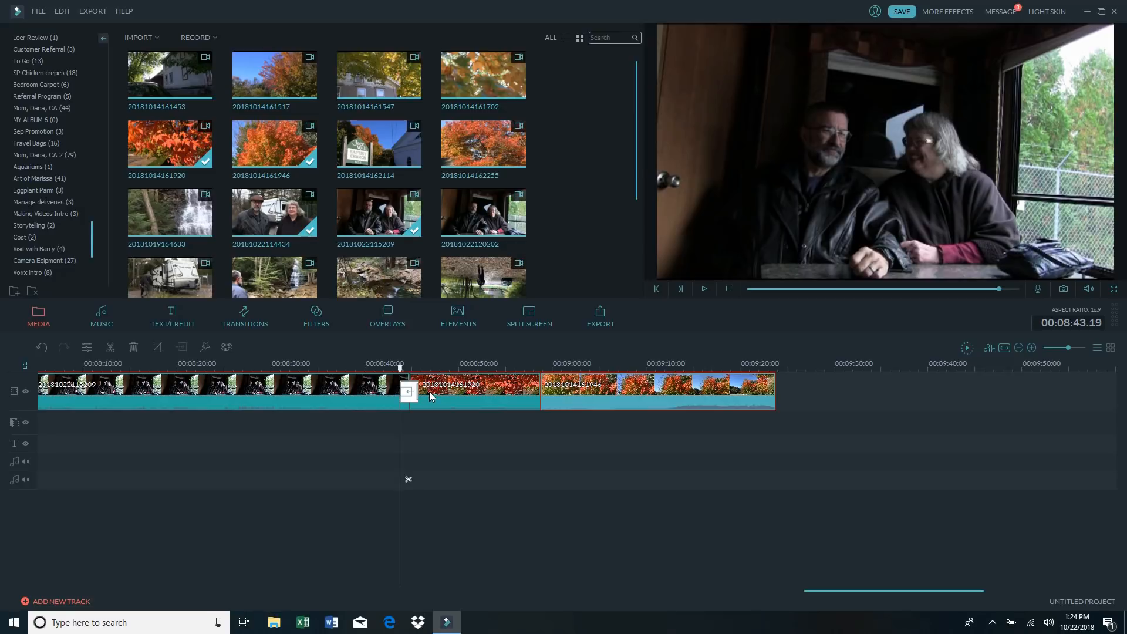
{"action": "left_click", "coordinate": [703, 288]}
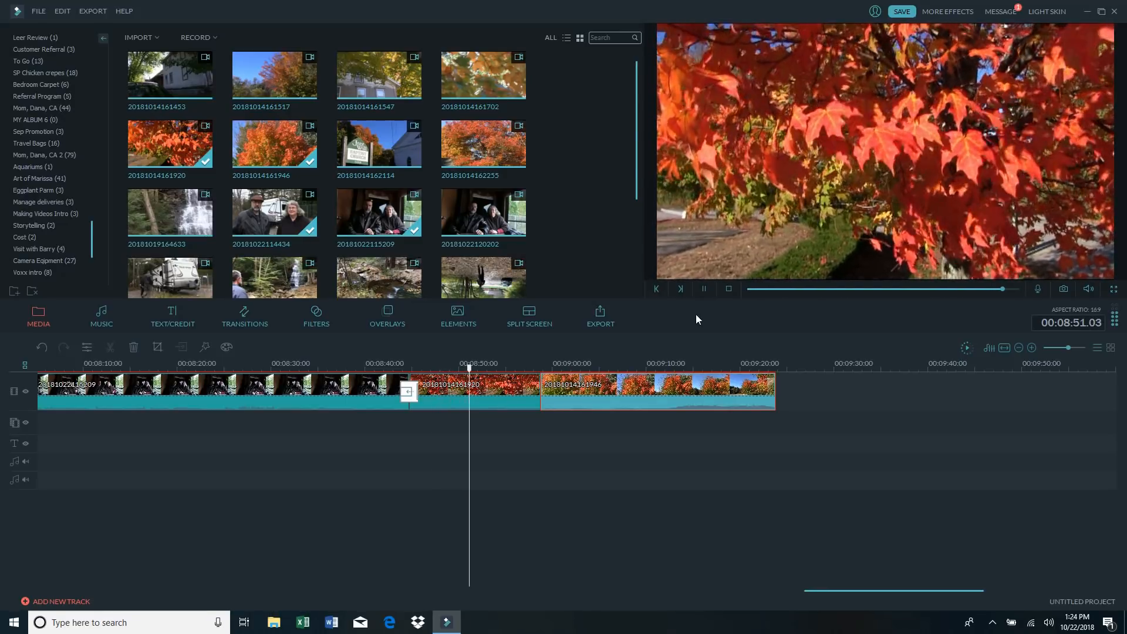
{"action": "left_click", "coordinate": [704, 288]}
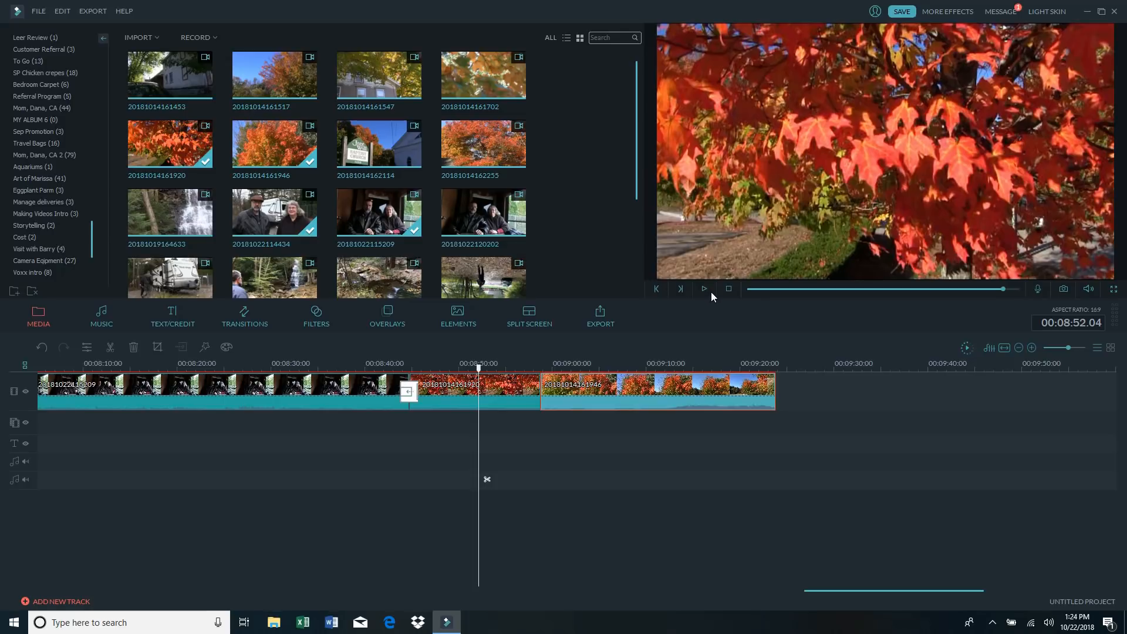
{"action": "left_click", "coordinate": [706, 289]}
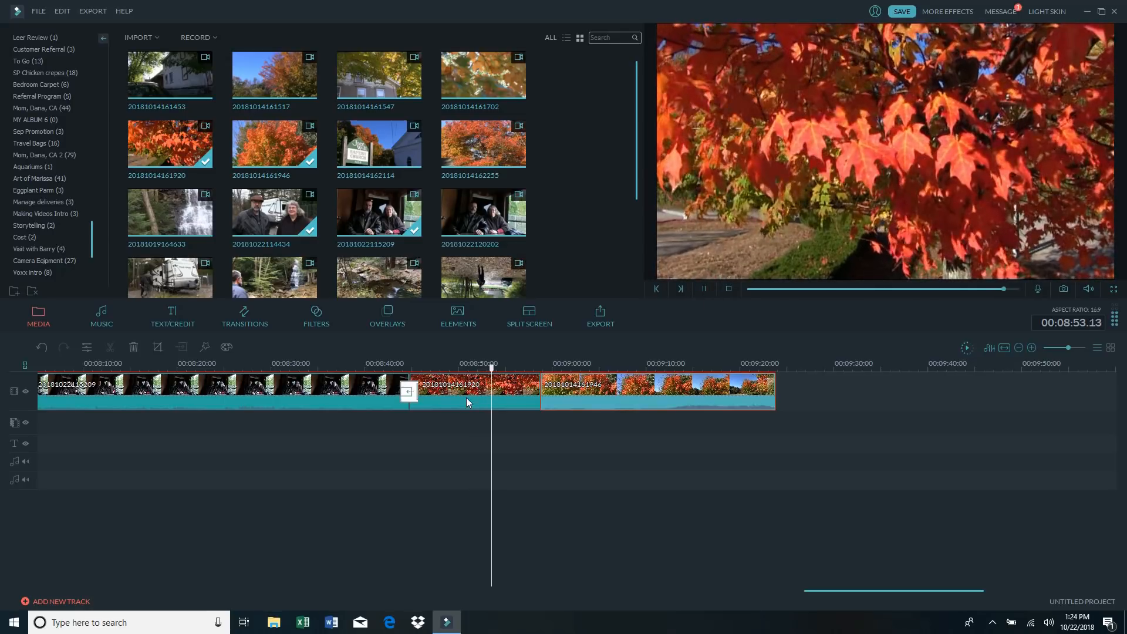
{"action": "left_click", "coordinate": [705, 288]}
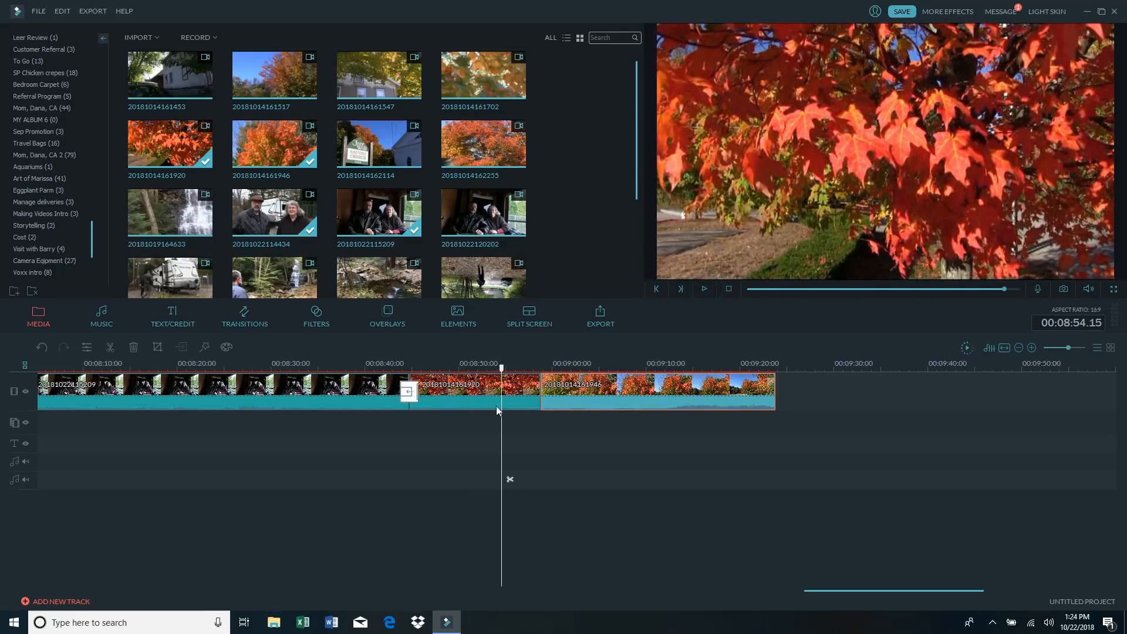
{"action": "right_click", "coordinate": [456, 388]}
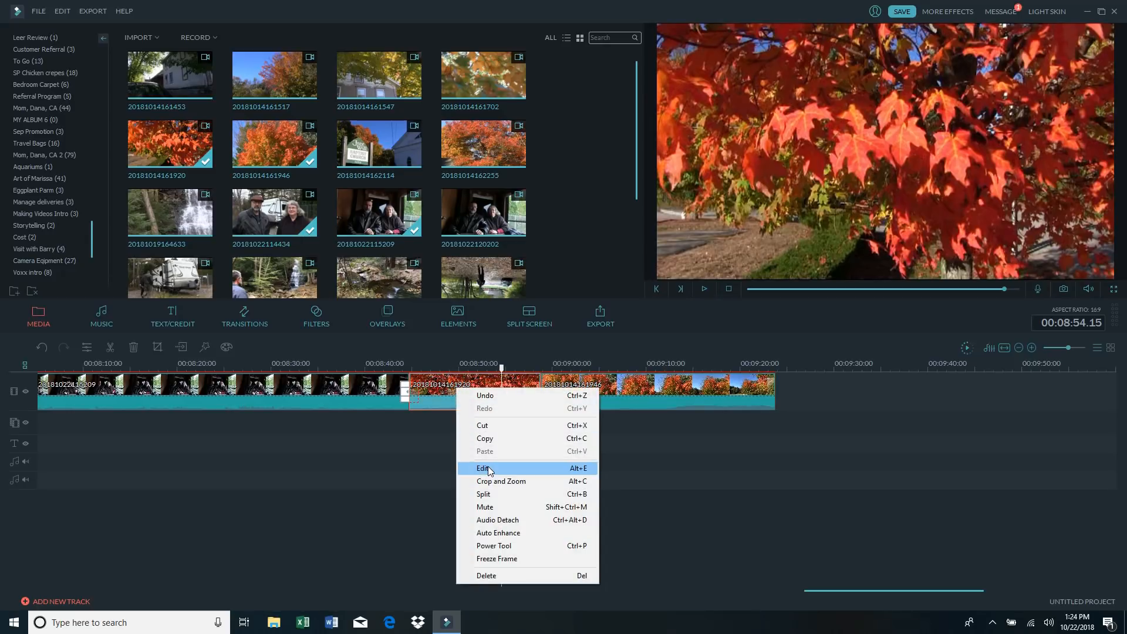
{"action": "left_click", "coordinate": [483, 472]}
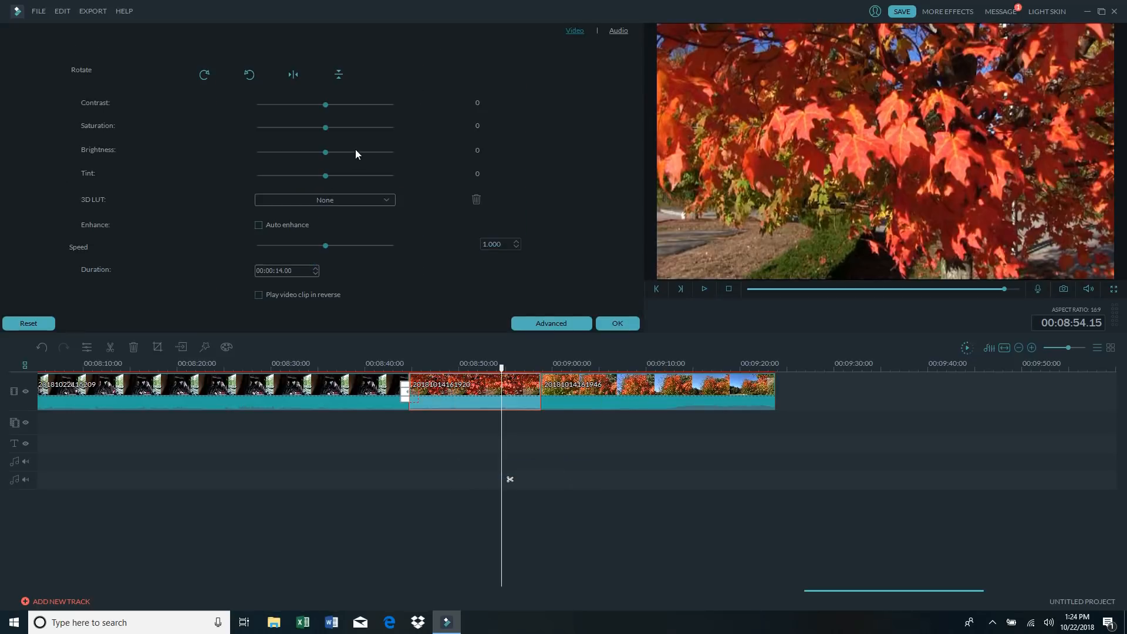
{"action": "left_click", "coordinate": [619, 31]}
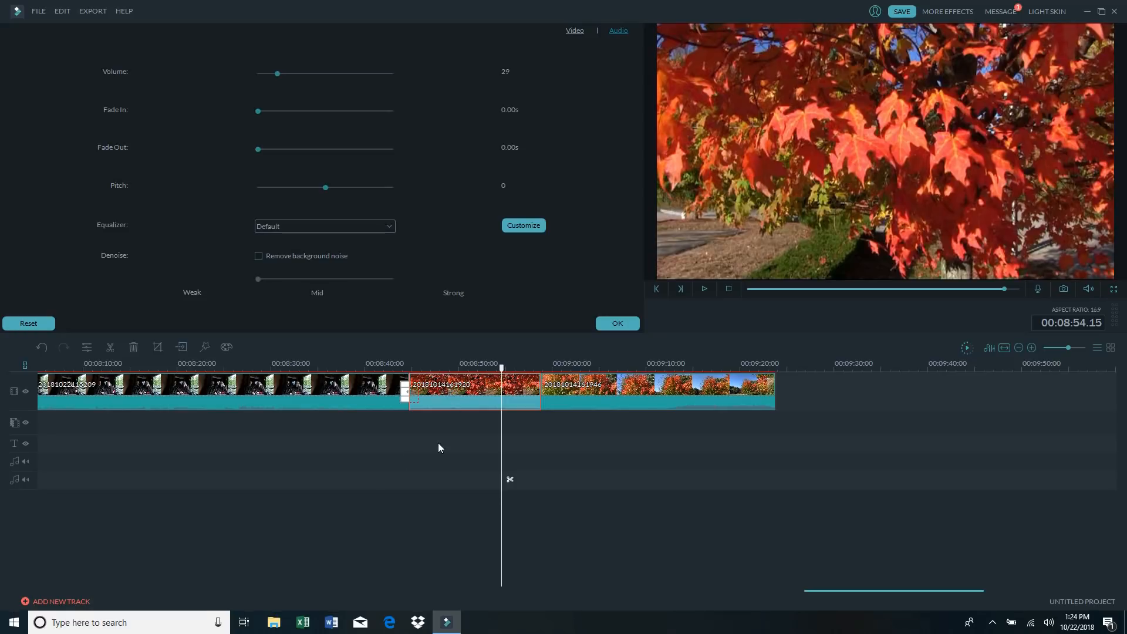
{"action": "left_click", "coordinate": [388, 366]}
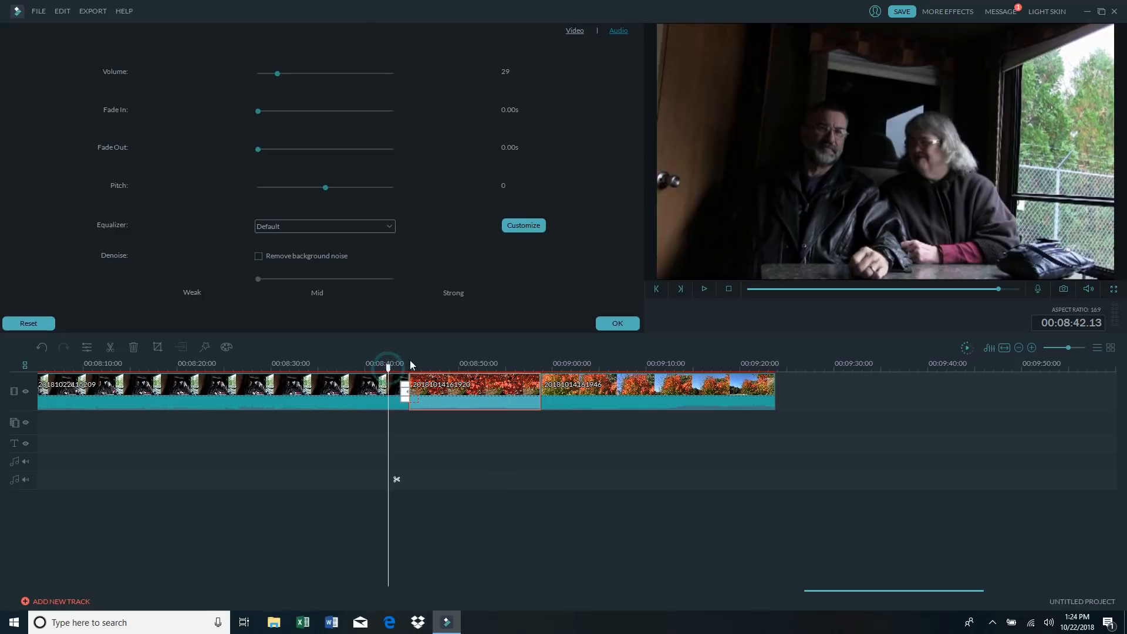
{"action": "left_click", "coordinate": [703, 289]}
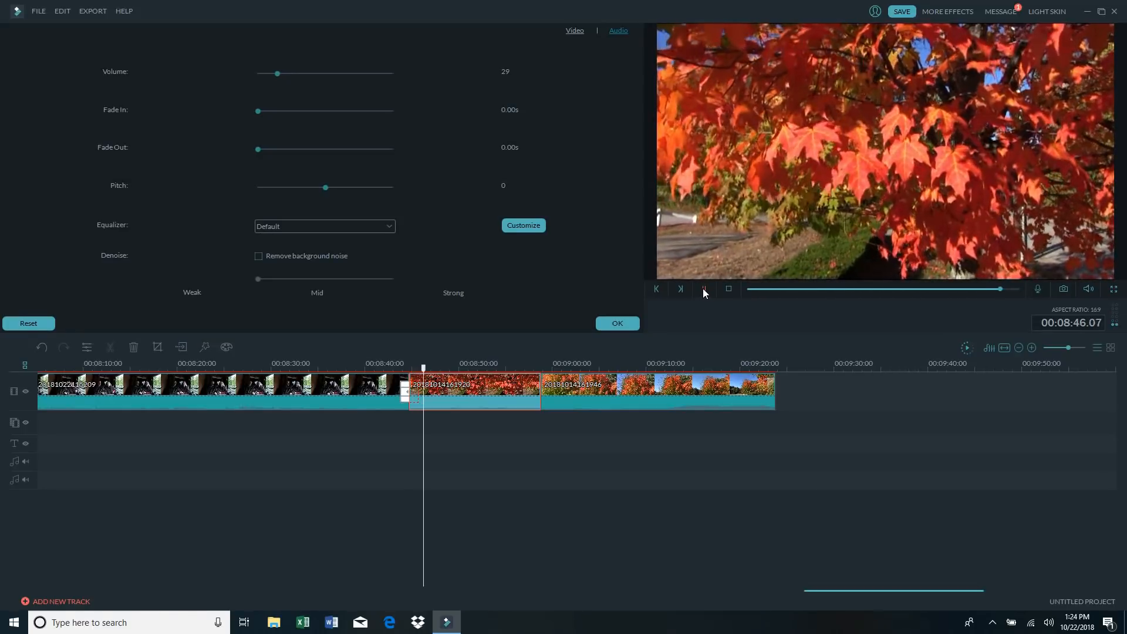
{"action": "left_click", "coordinate": [703, 289]}
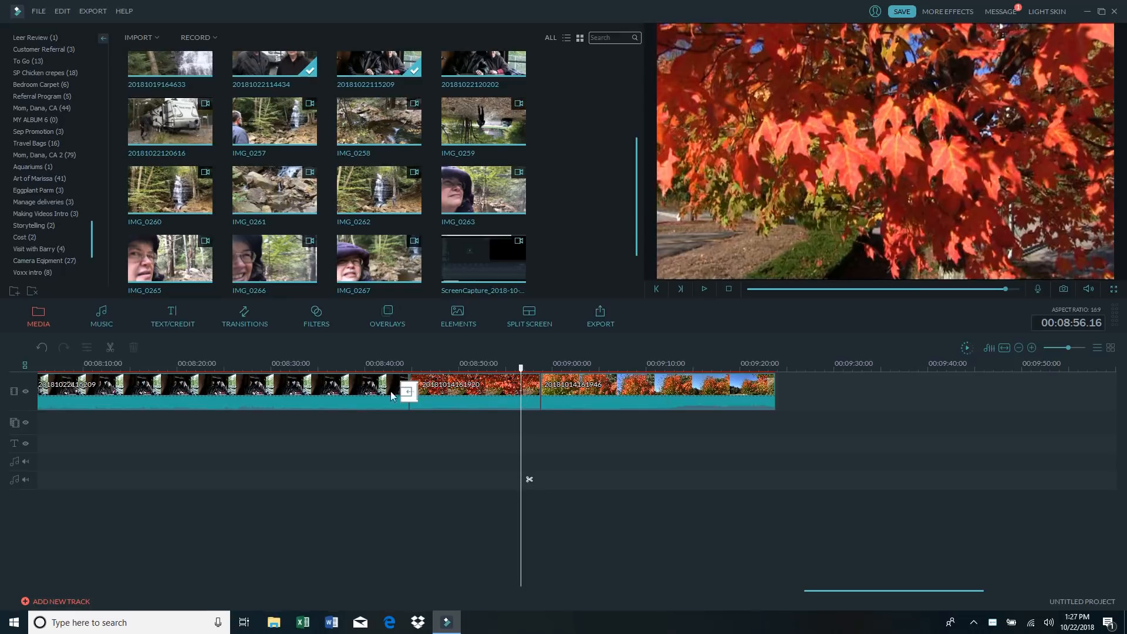
{"action": "right_click", "coordinate": [481, 390]}
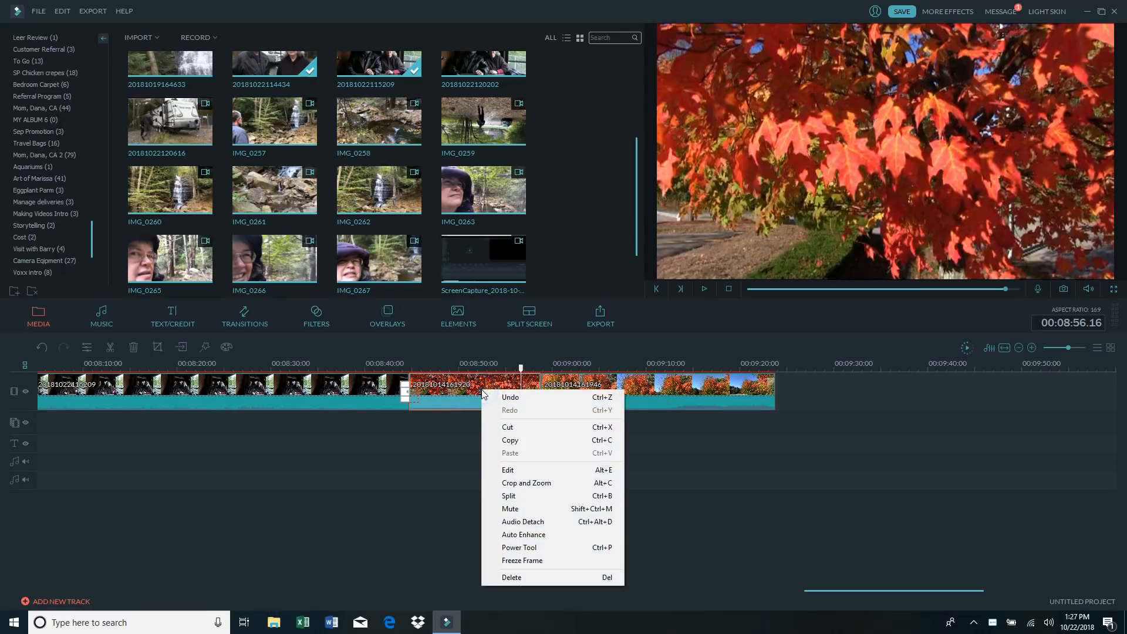
{"action": "left_click", "coordinate": [528, 507]}
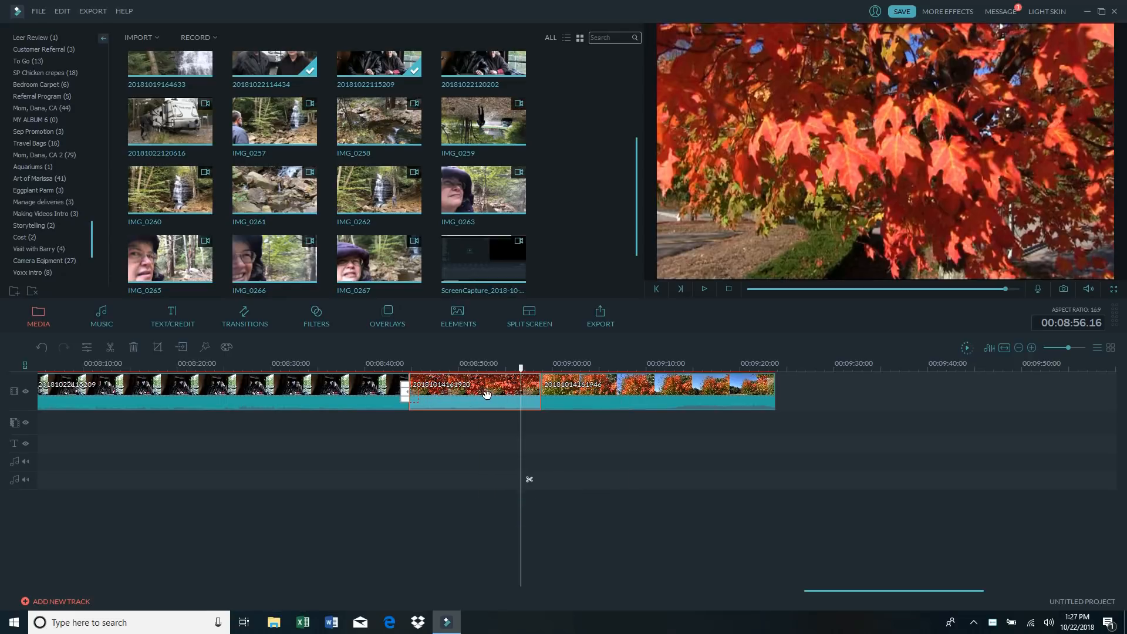
{"action": "left_click", "coordinate": [391, 365]}
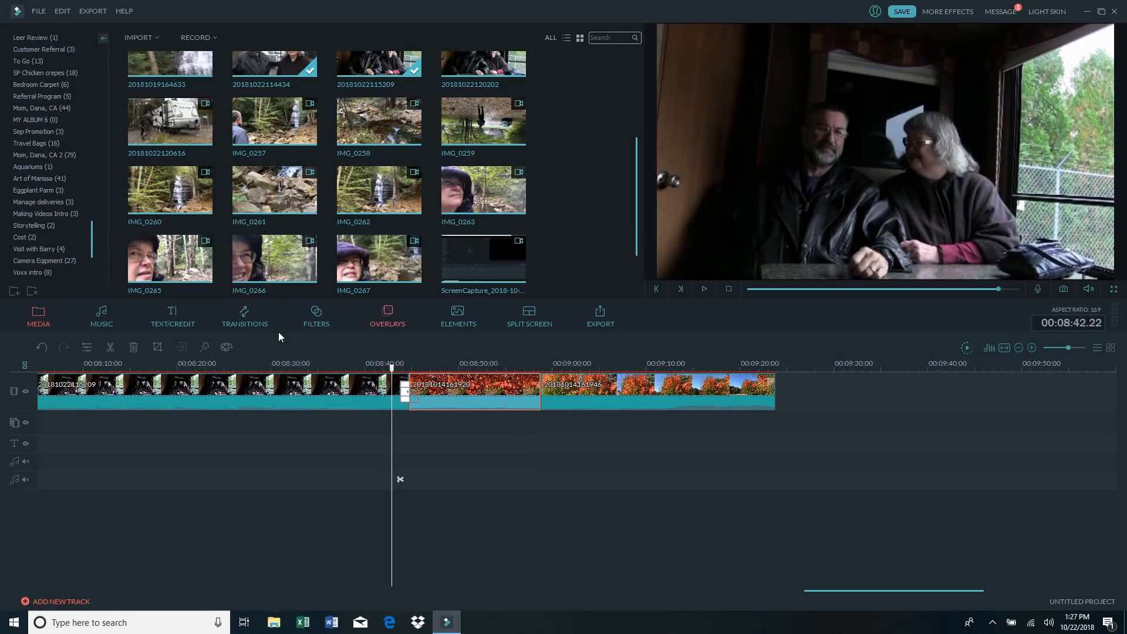
{"action": "left_click", "coordinate": [376, 365]}
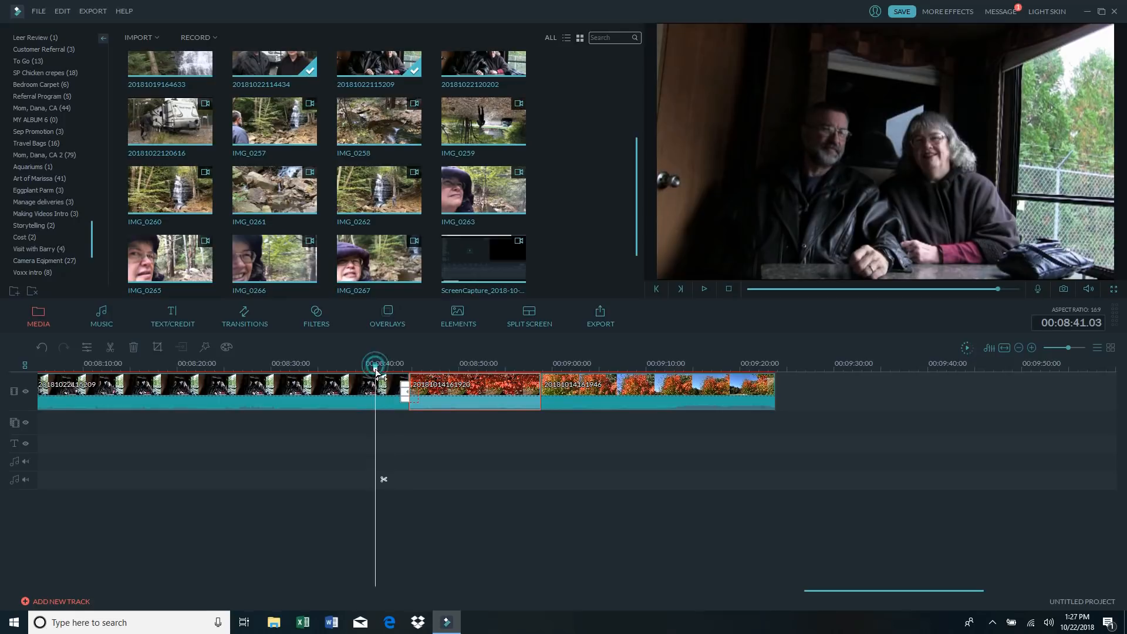
{"action": "left_click", "coordinate": [704, 289]}
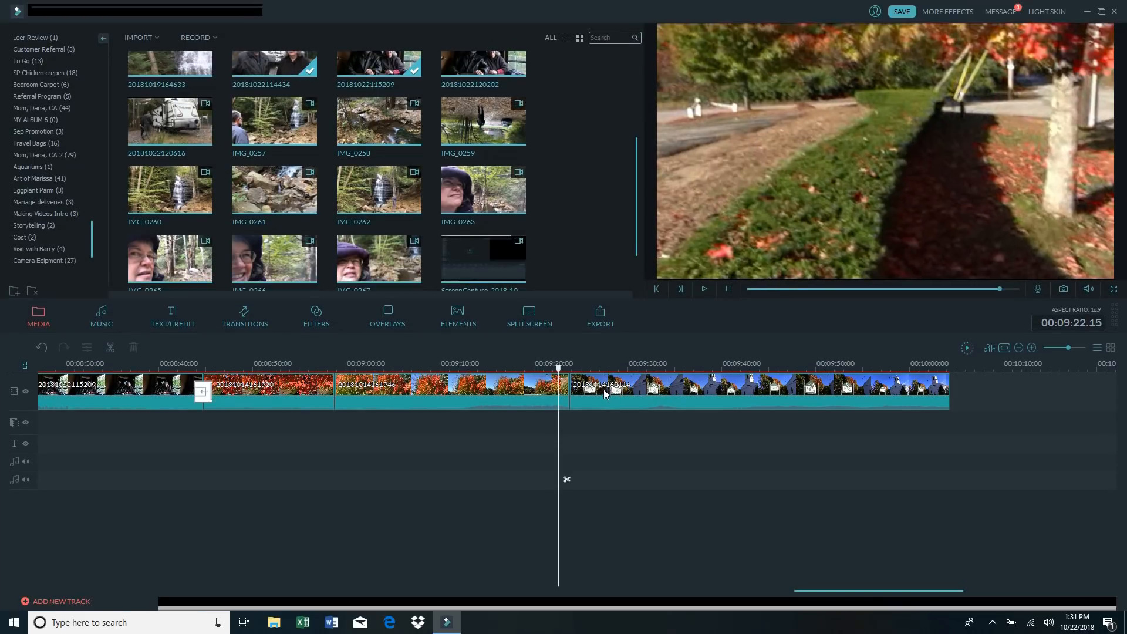
- Play the church sign clip on the track briefly from 00:09:27.06 and mute its audio
{"action": "left_click", "coordinate": [601, 368]}
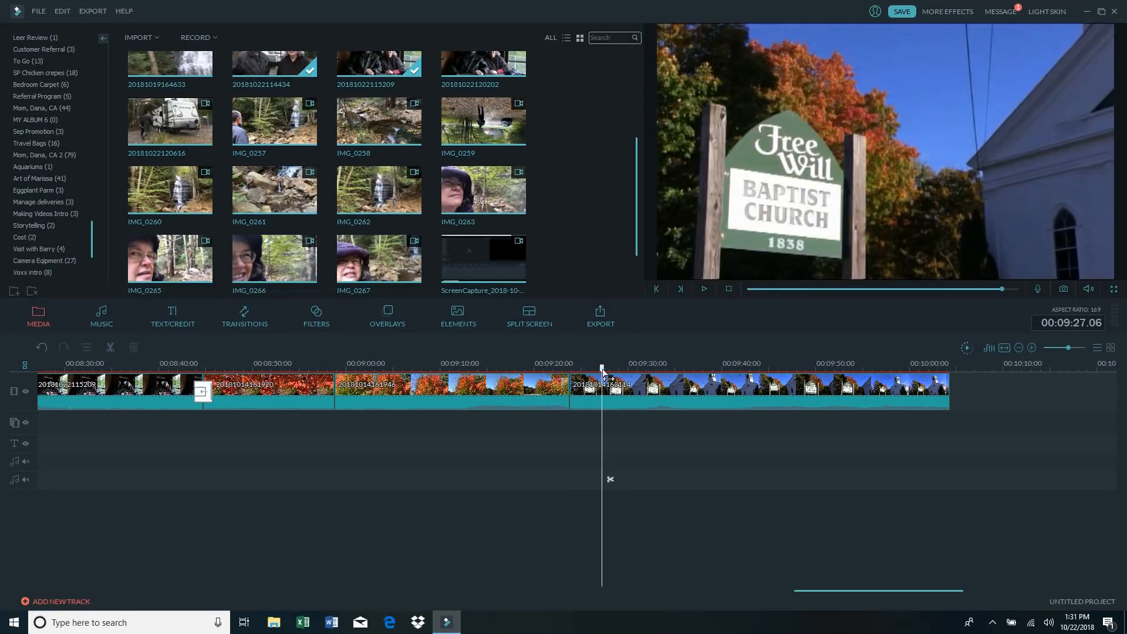
{"action": "left_click", "coordinate": [704, 288]}
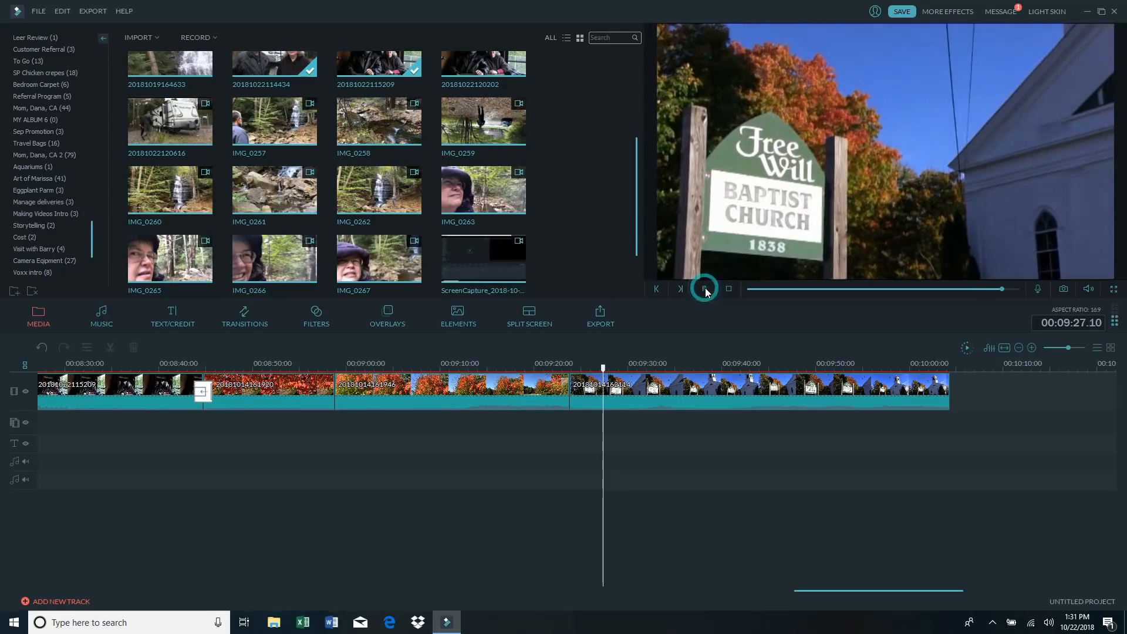
{"action": "left_click", "coordinate": [705, 288]}
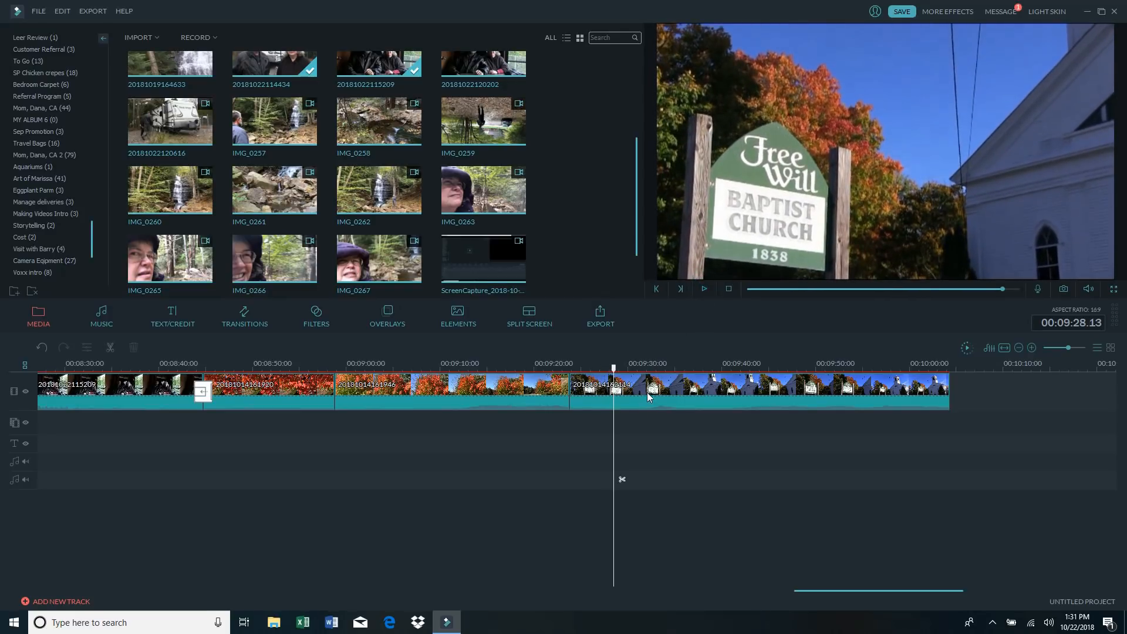
{"action": "right_click", "coordinate": [647, 392]}
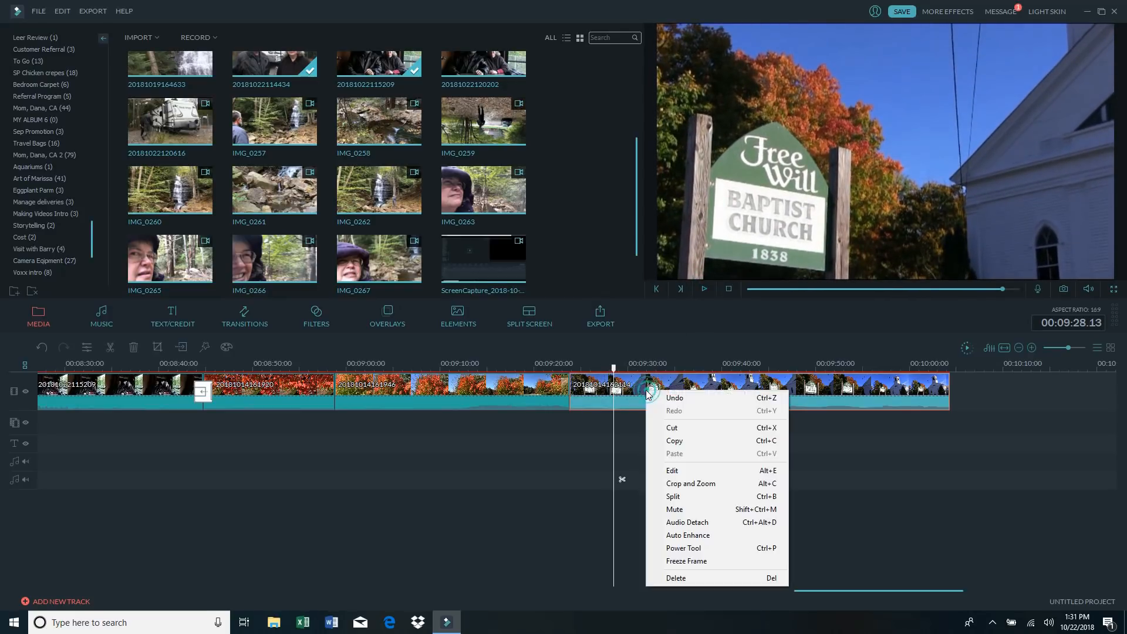
{"action": "left_click", "coordinate": [681, 510]}
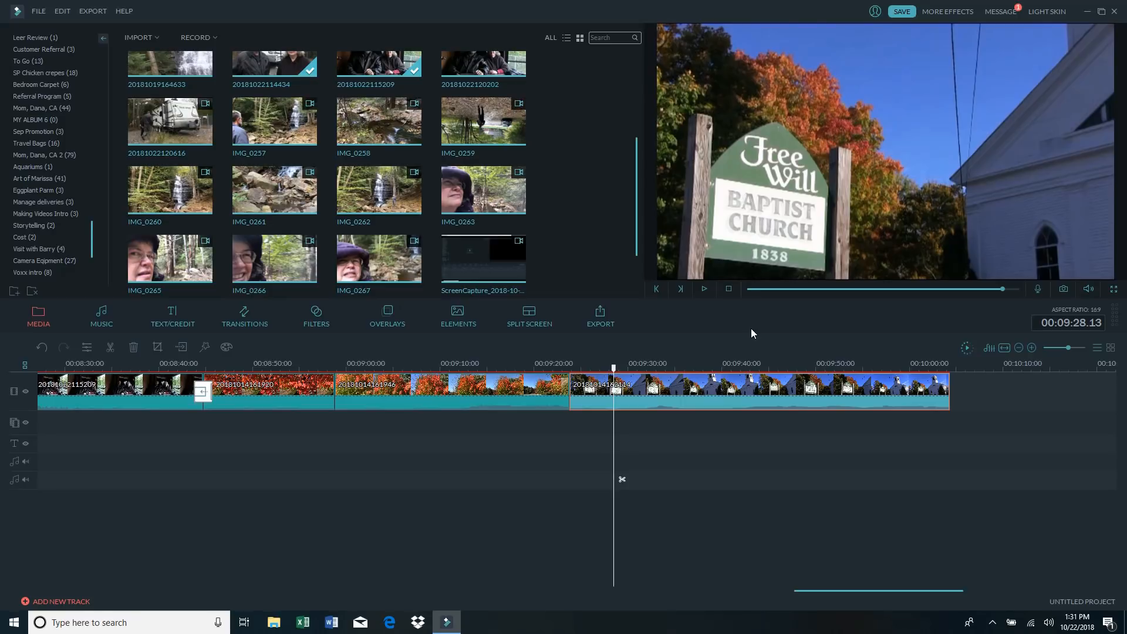
- Play the church sign clip up to 00:09:46.02, split it there and delete the part before the cut
{"action": "left_click", "coordinate": [703, 287]}
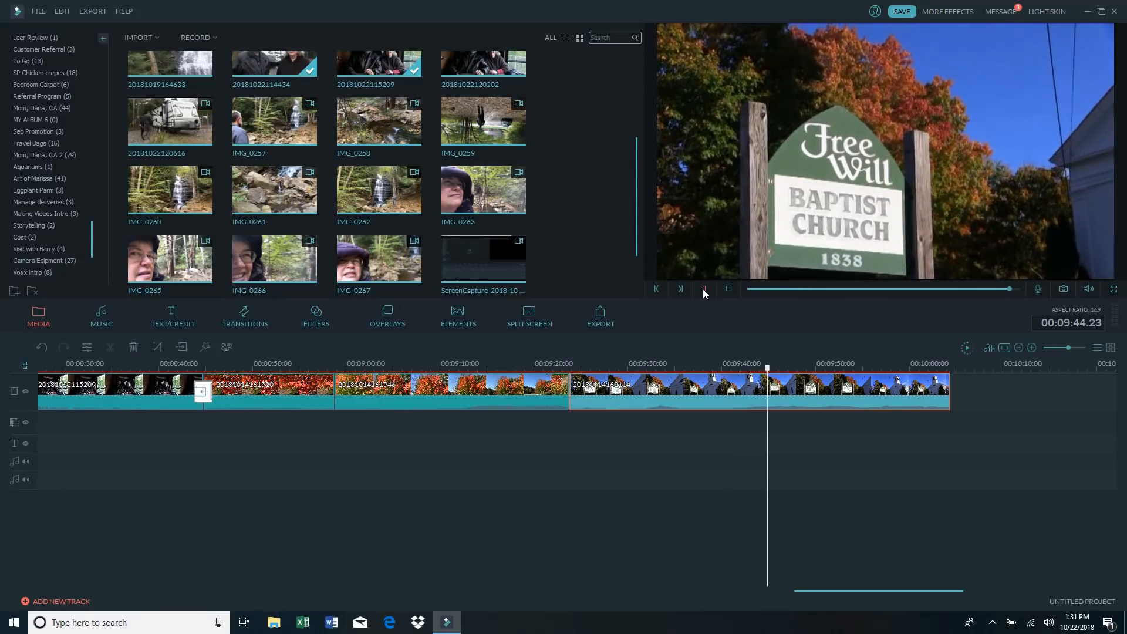
{"action": "left_click", "coordinate": [704, 290]}
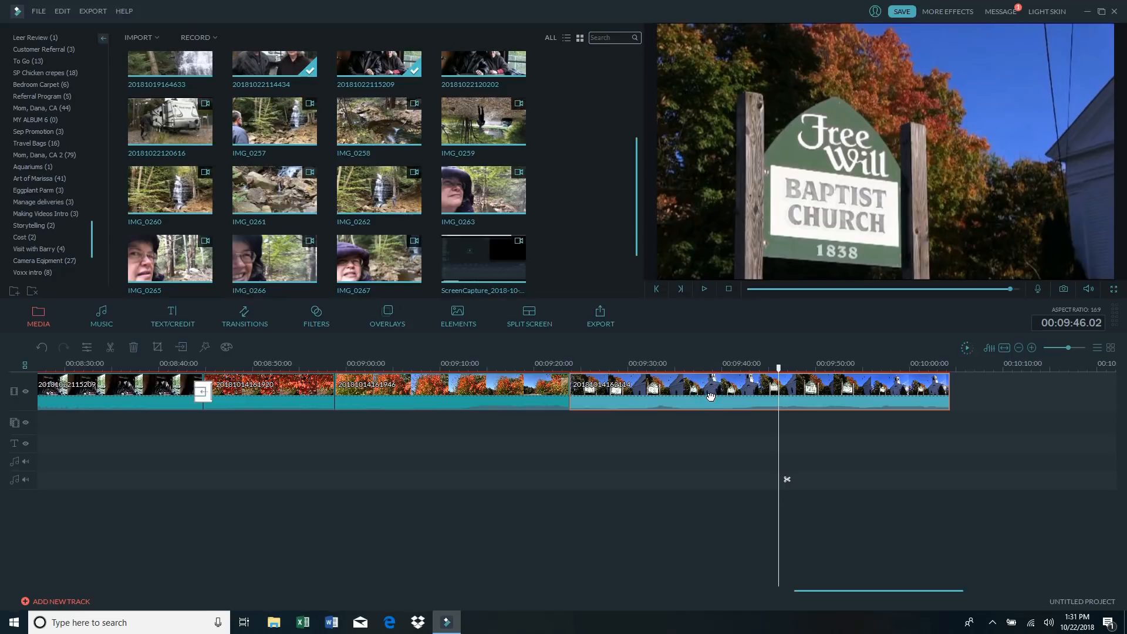
{"action": "left_click", "coordinate": [110, 349]}
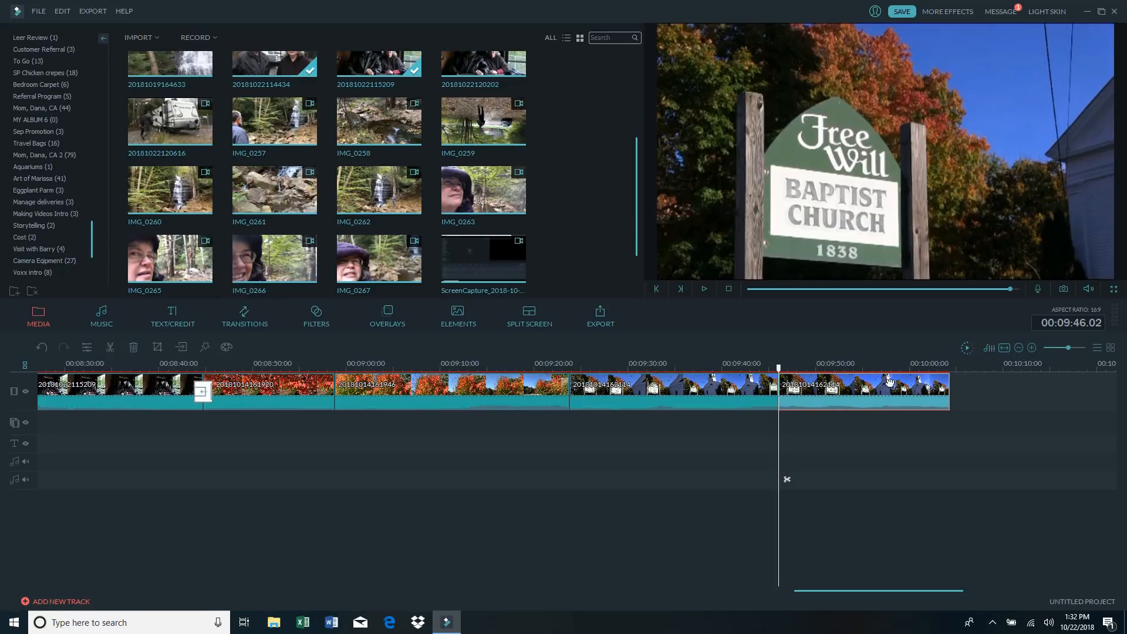
{"action": "left_click", "coordinate": [688, 393]}
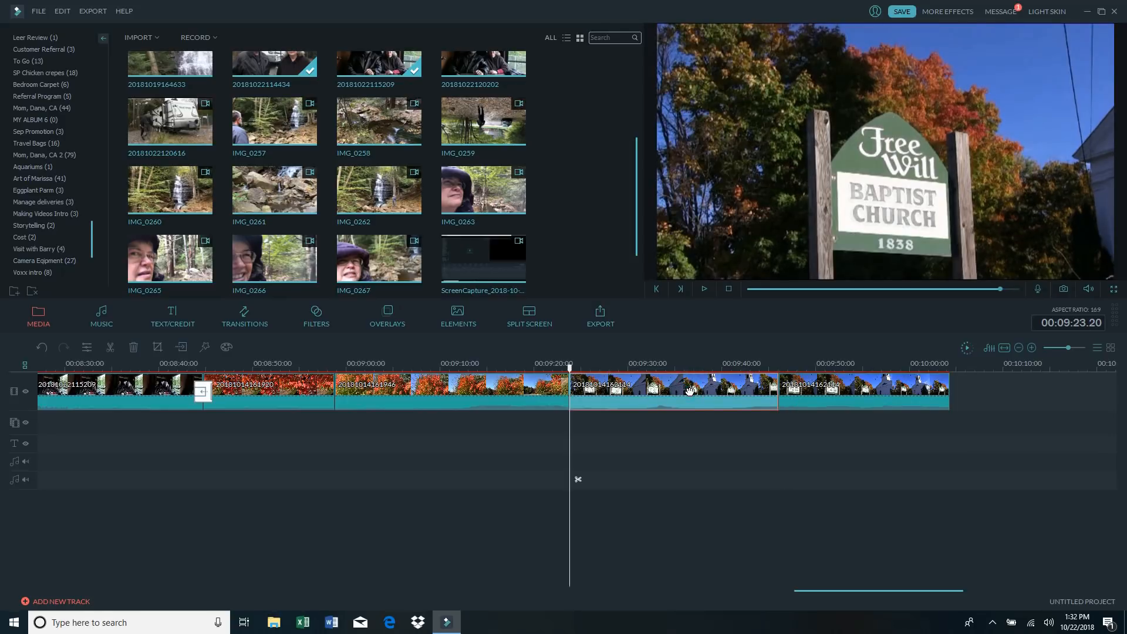
{"action": "left_click", "coordinate": [134, 349]}
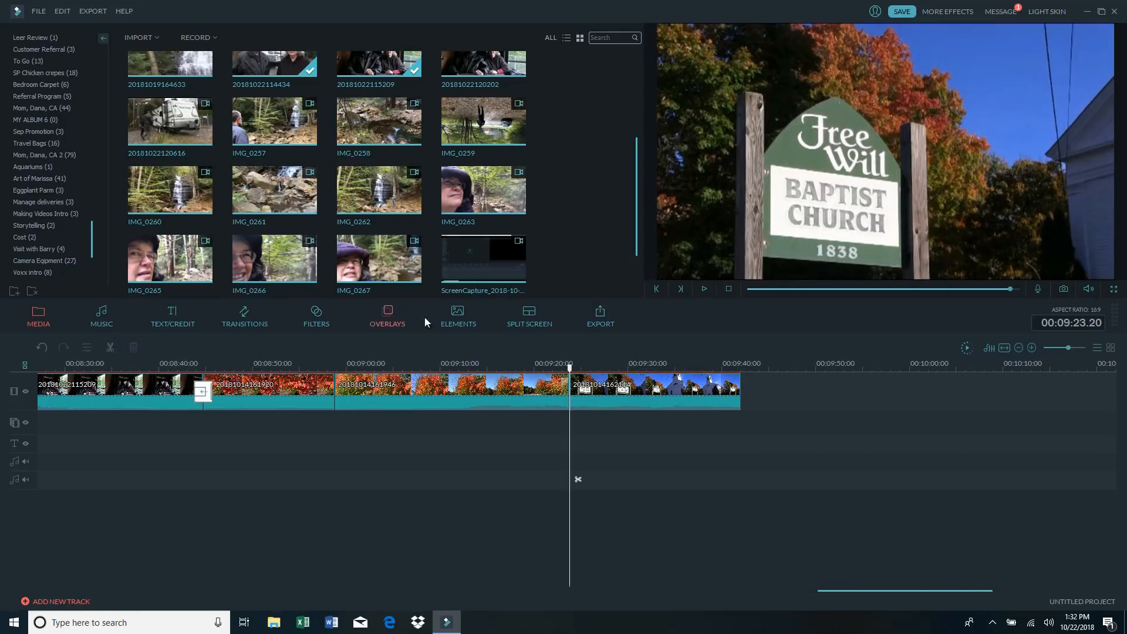
- Review the remaining church sign footage, split it at 00:09:36.04 and delete the part after the cut
{"action": "left_click", "coordinate": [704, 289]}
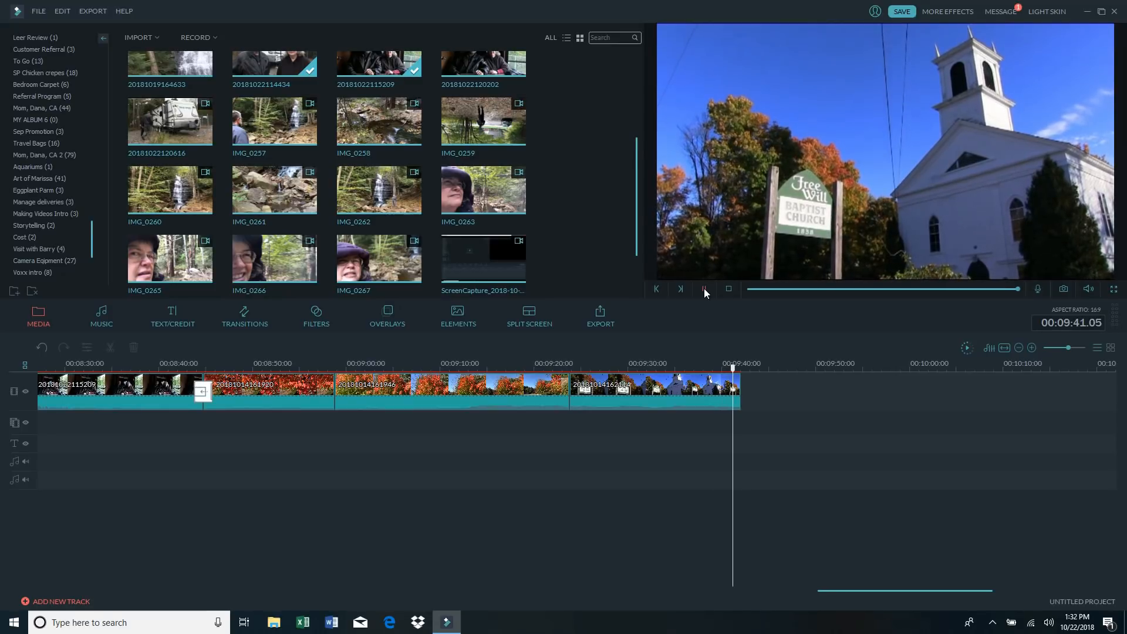
{"action": "left_click", "coordinate": [704, 288]}
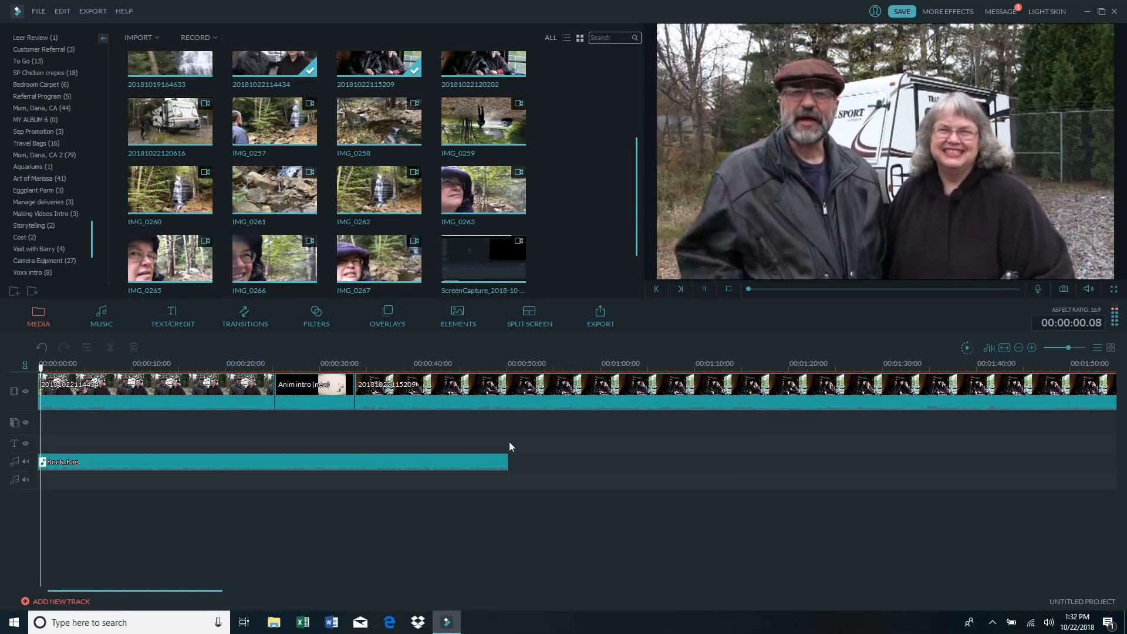
{"action": "left_click", "coordinate": [704, 288]}
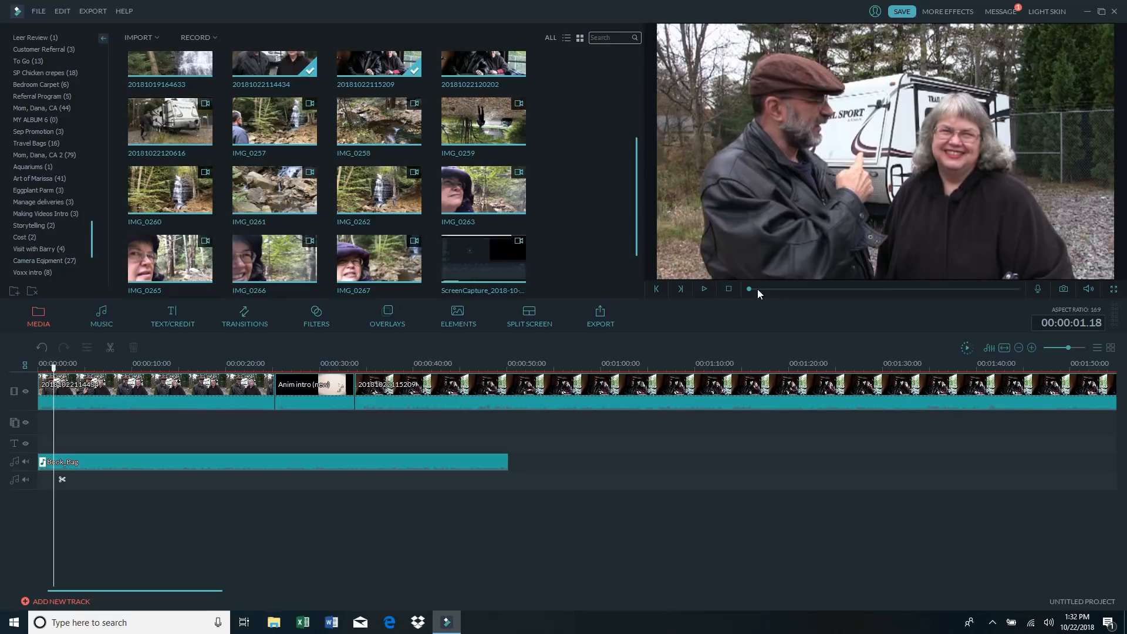
{"action": "left_click_drag", "start_coordinate": [751, 288], "coordinate": [1013, 288]}
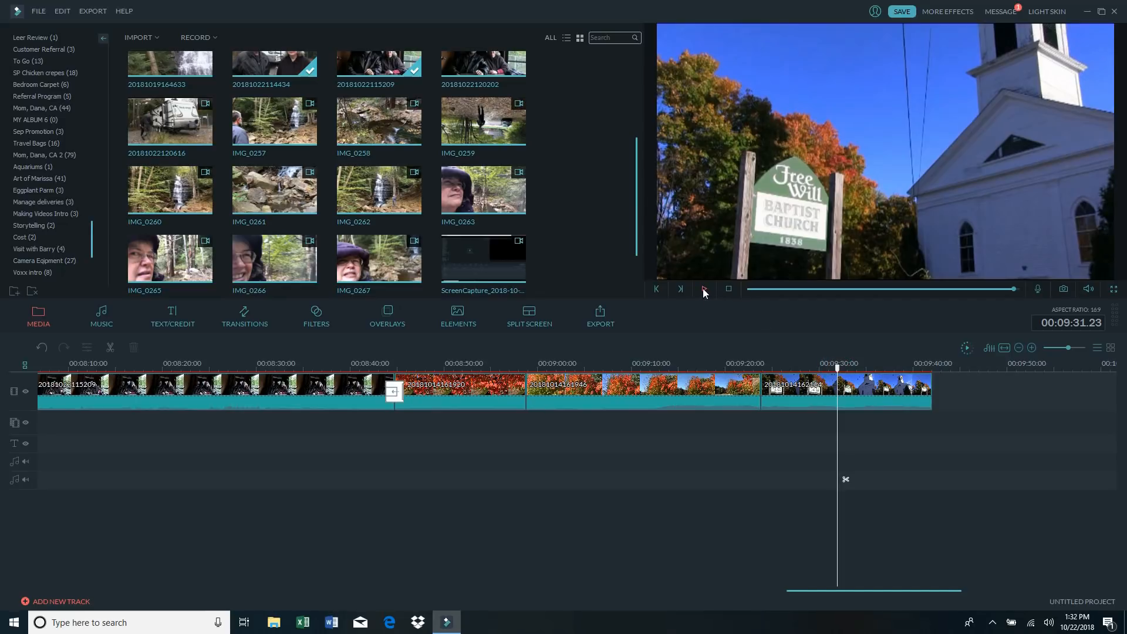
{"action": "left_click", "coordinate": [705, 290]}
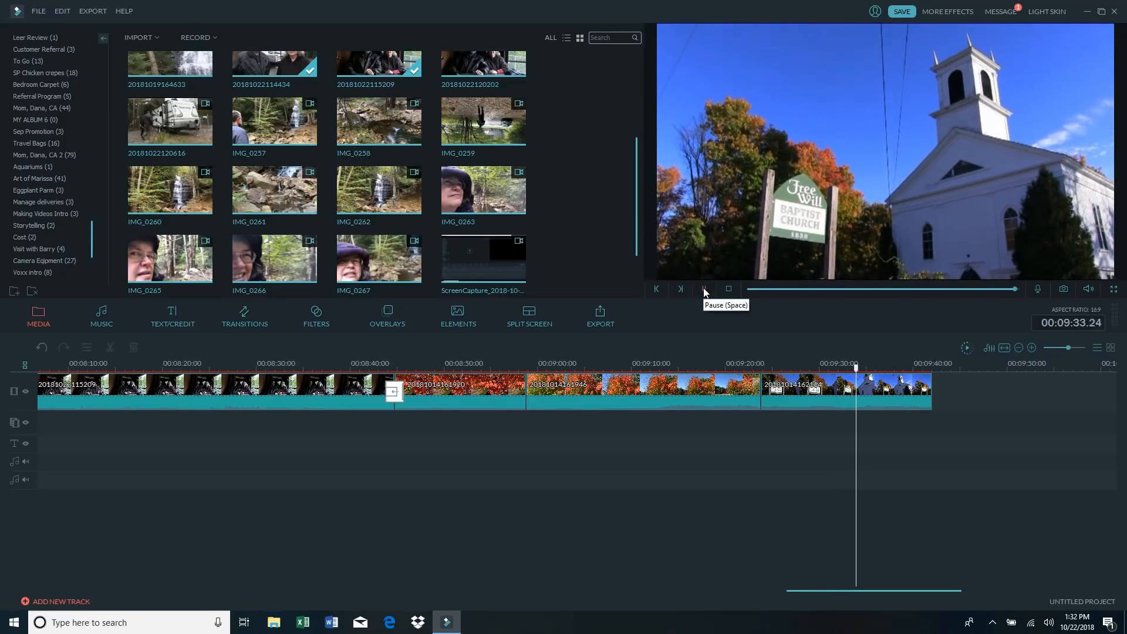
{"action": "left_click", "coordinate": [705, 290]}
{"action": "left_click", "coordinate": [812, 407]}
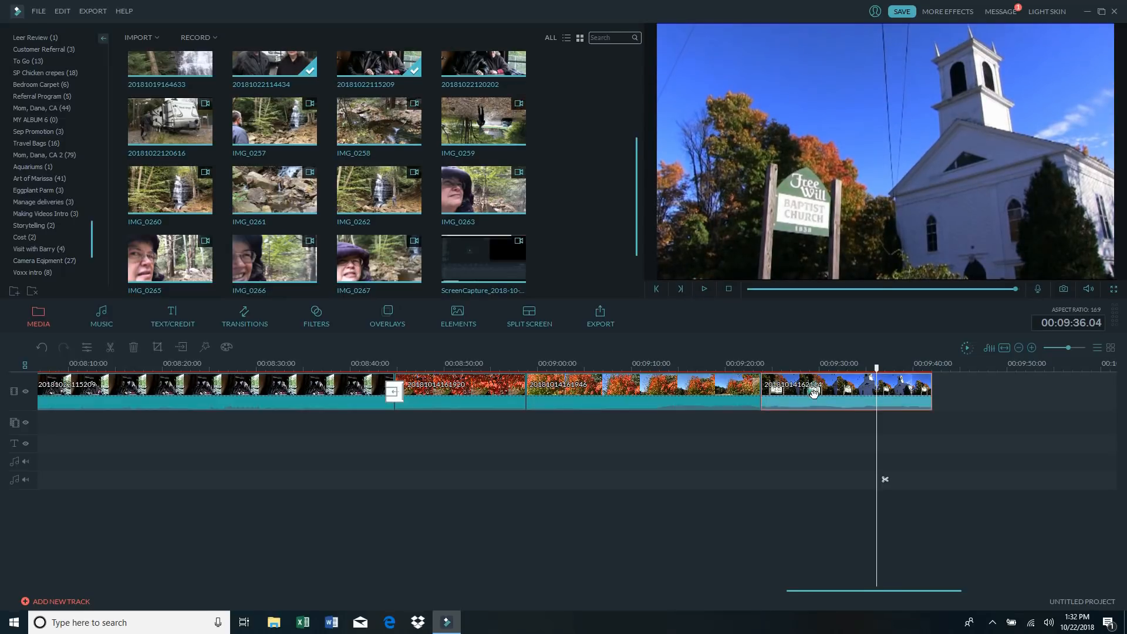
{"action": "left_click", "coordinate": [110, 348]}
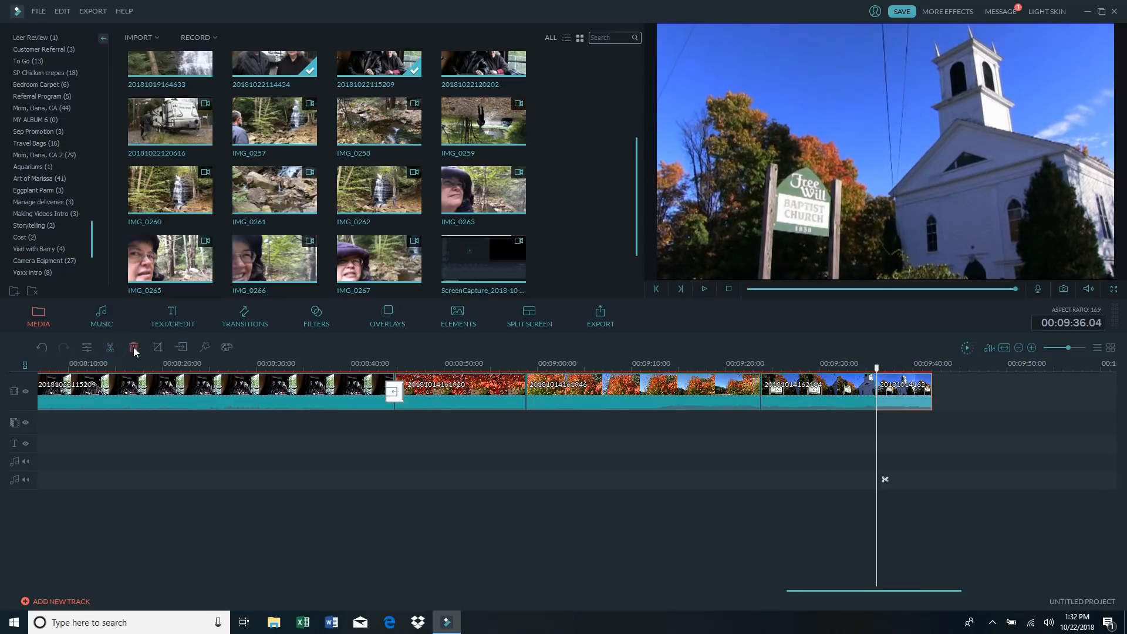
{"action": "left_click", "coordinate": [133, 348]}
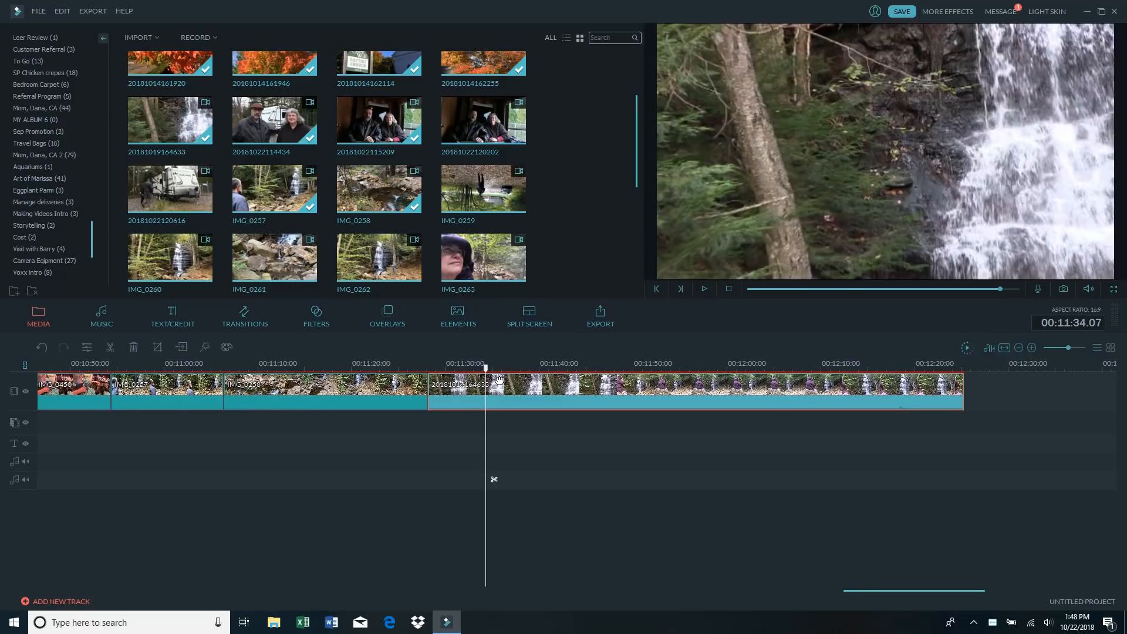
{"action": "left_click", "coordinate": [704, 288]}
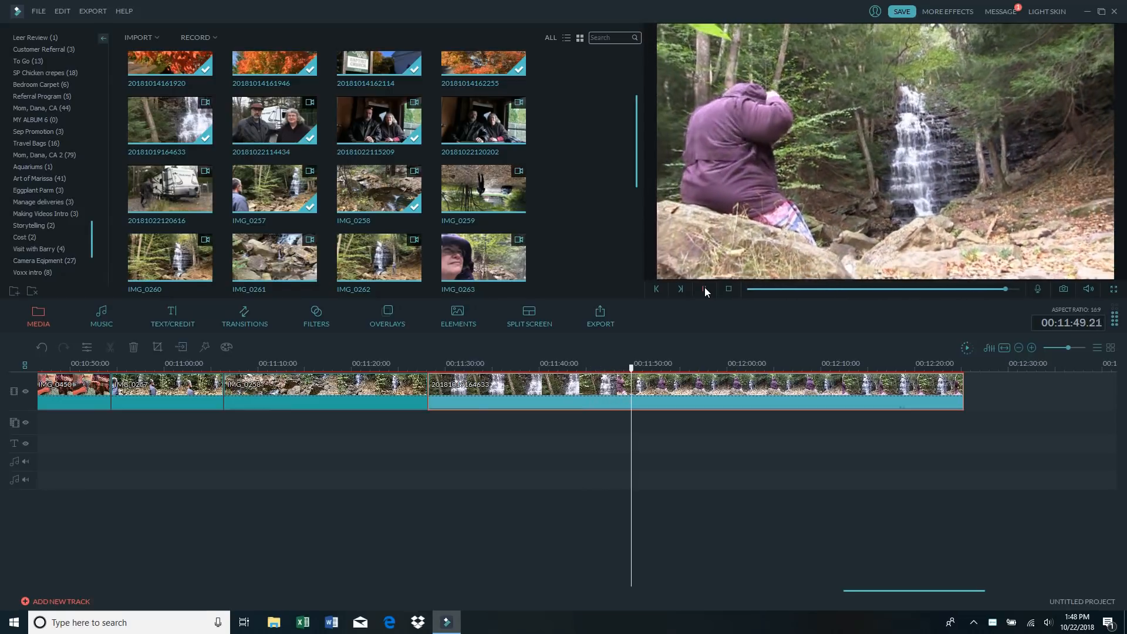
{"action": "left_click", "coordinate": [704, 287]}
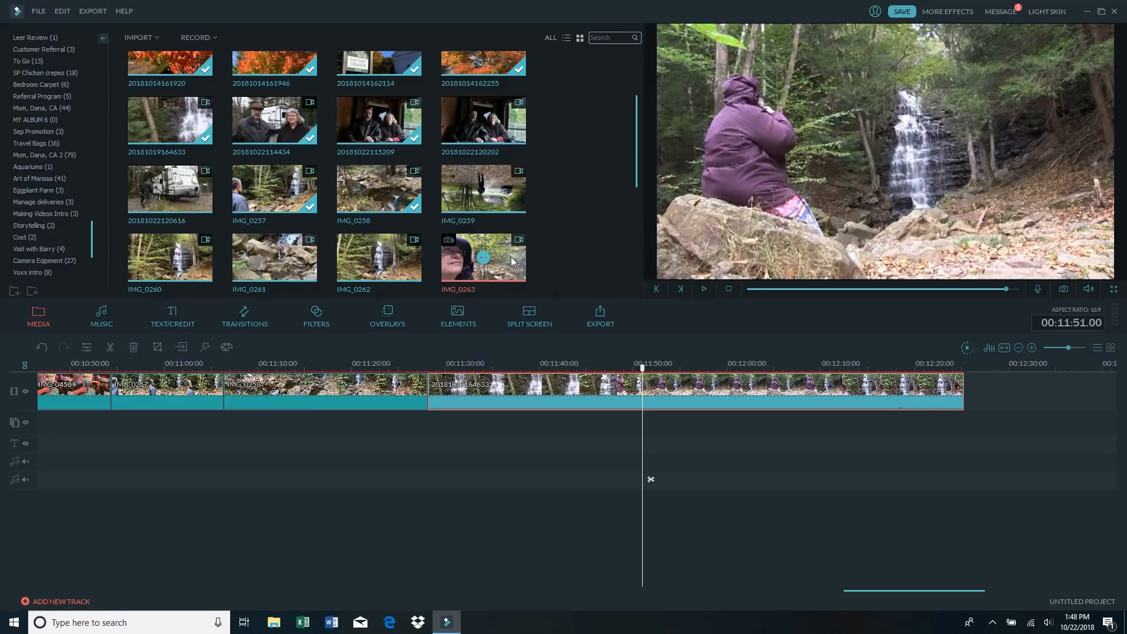
{"action": "left_click", "coordinate": [512, 261]}
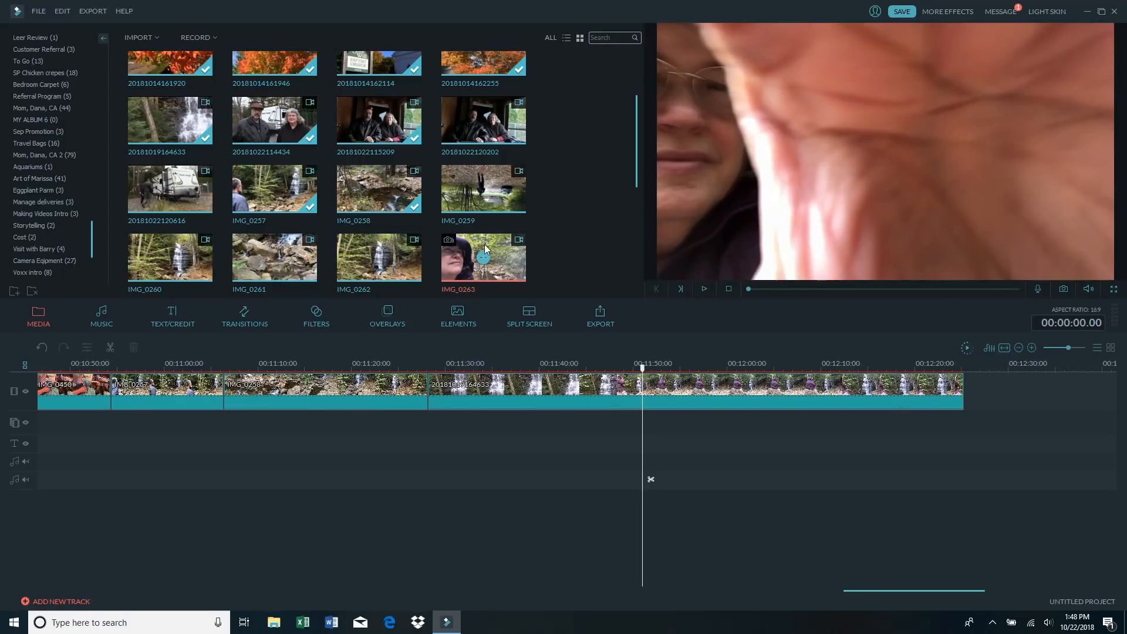
{"action": "left_click", "coordinate": [704, 288]}
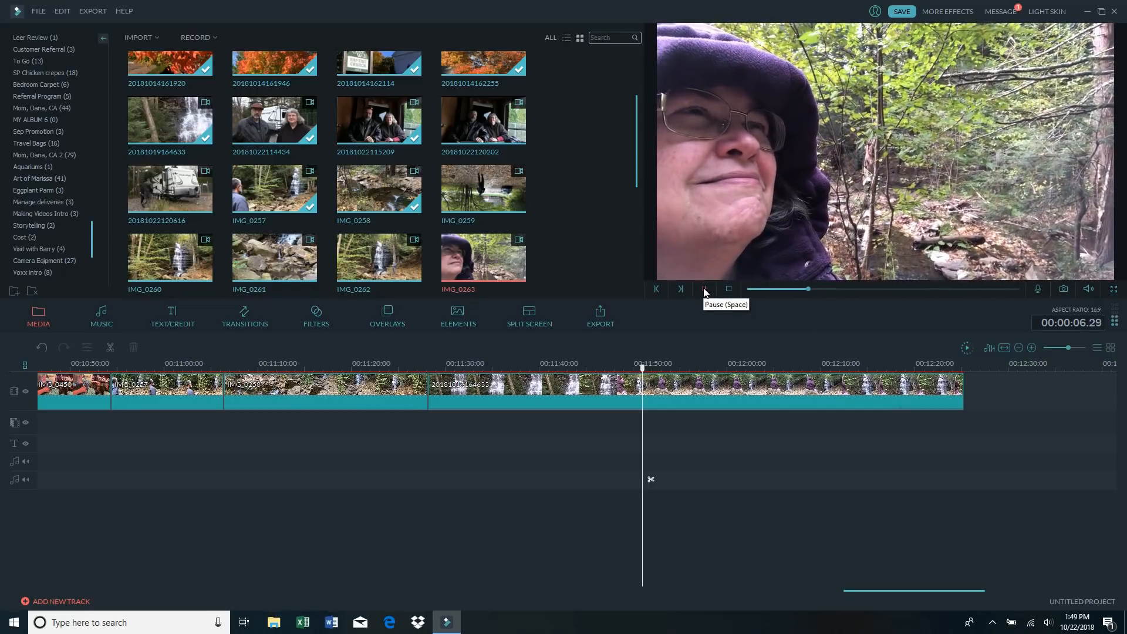
{"action": "left_click", "coordinate": [704, 290]}
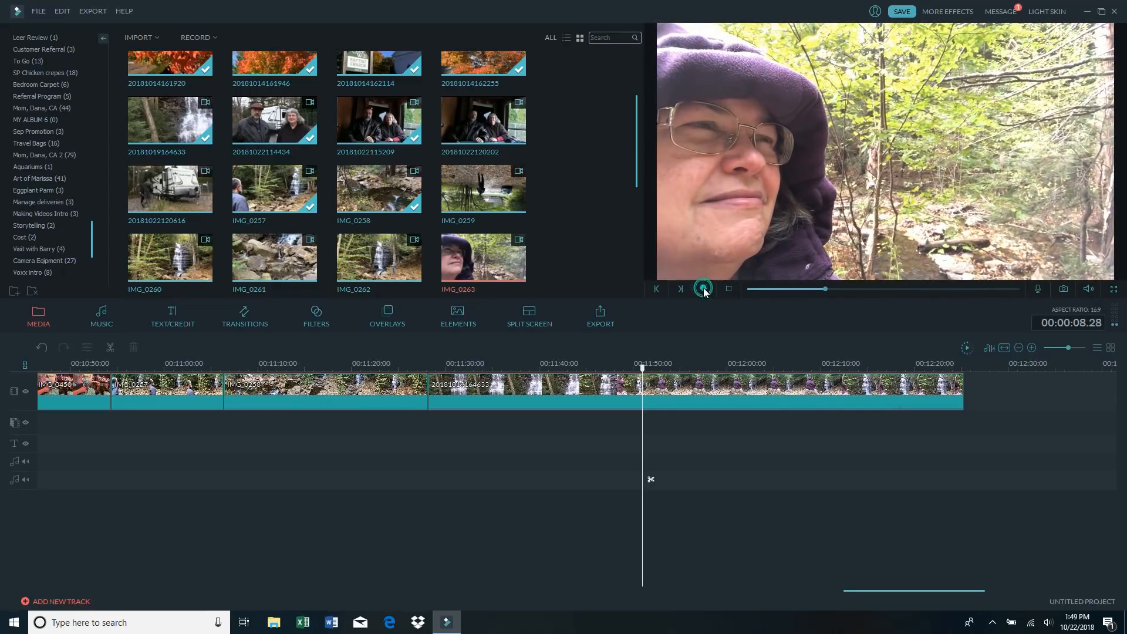
{"action": "left_click", "coordinate": [678, 392]}
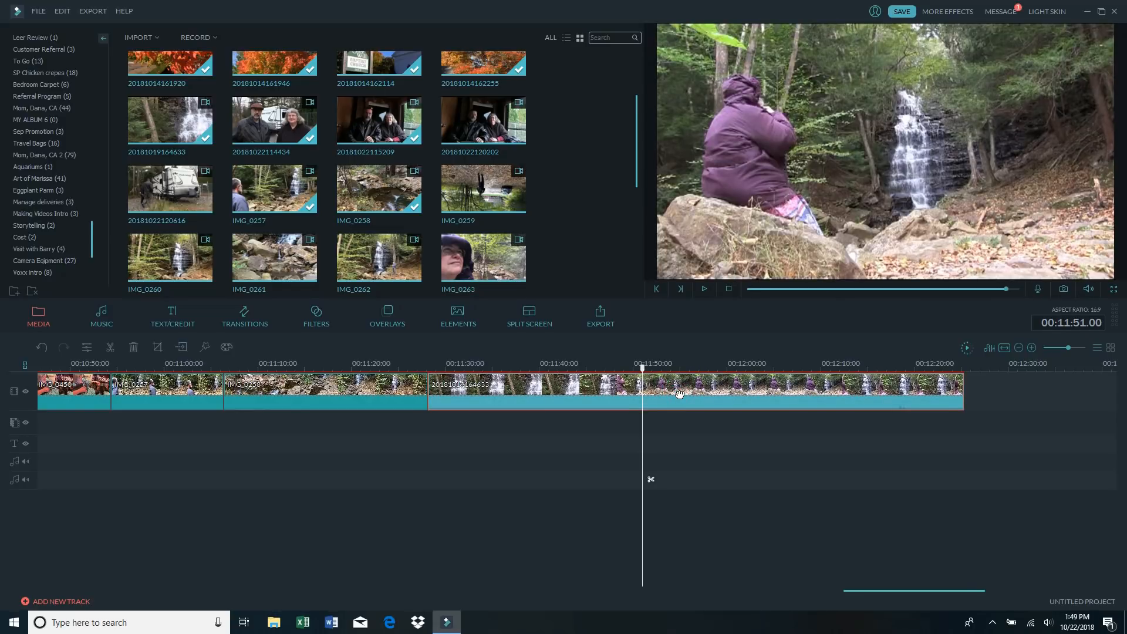
- Try IMG_0263 as a small picture-in-picture over the waterfall clip from 00:11:45.06, and remove it from the overlay track
{"action": "left_click", "coordinate": [481, 256]}
{"action": "left_click", "coordinate": [508, 256]}
{"action": "left_click_drag", "start_coordinate": [571, 370], "coordinate": [588, 418]}
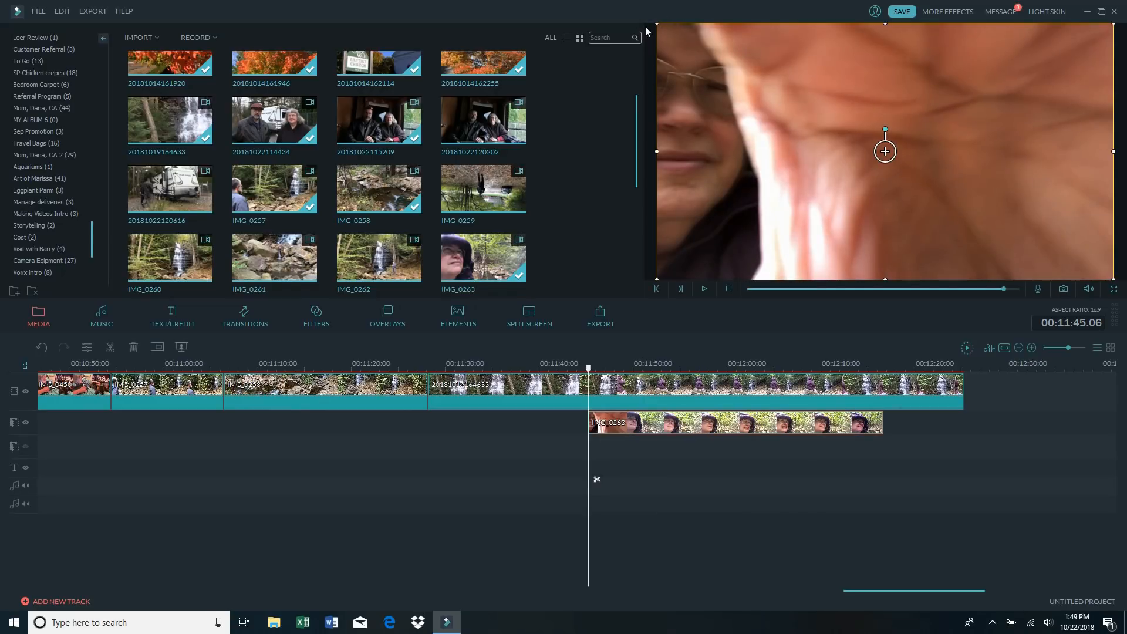
{"action": "left_click_drag", "start_coordinate": [656, 24], "coordinate": [925, 173]}
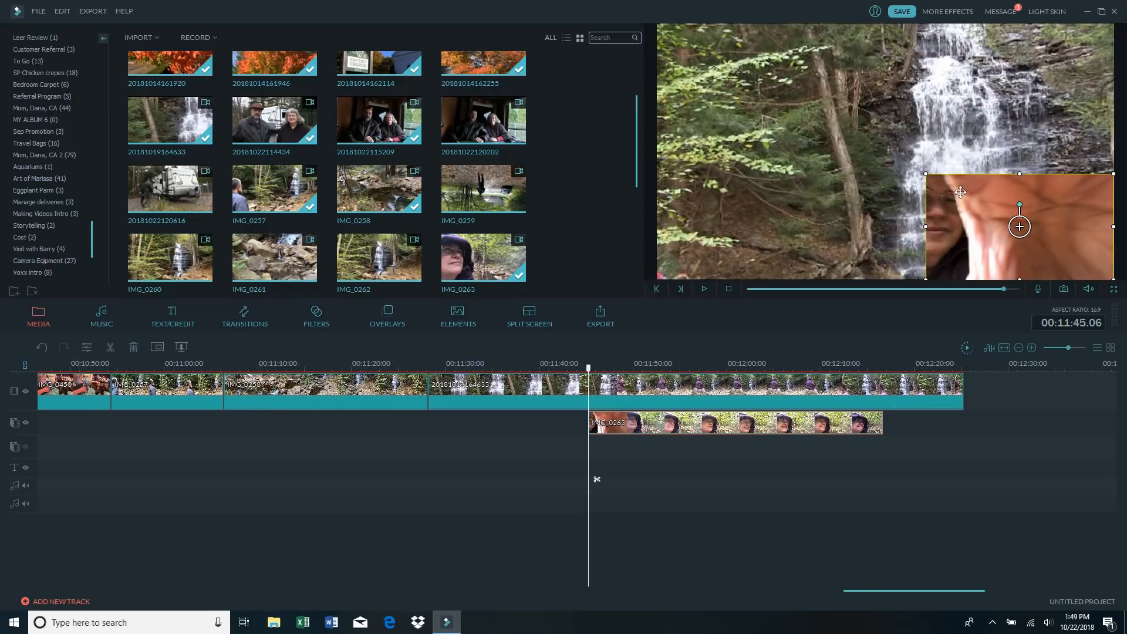
{"action": "left_click_drag", "start_coordinate": [977, 215], "coordinate": [821, 129]}
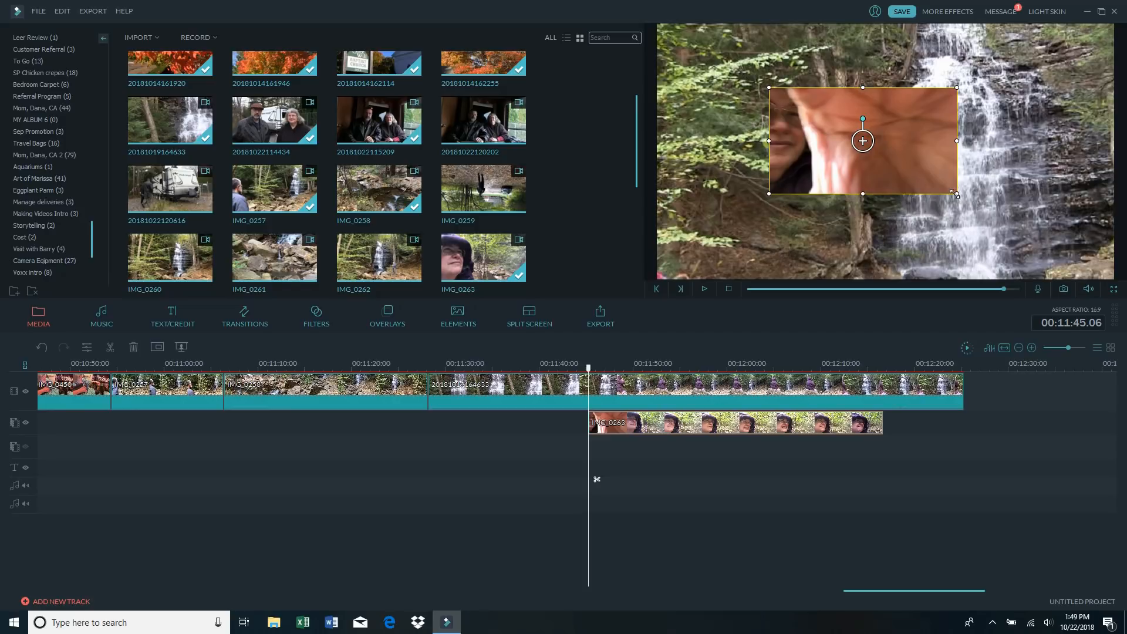
{"action": "left_click_drag", "start_coordinate": [958, 195], "coordinate": [938, 183]}
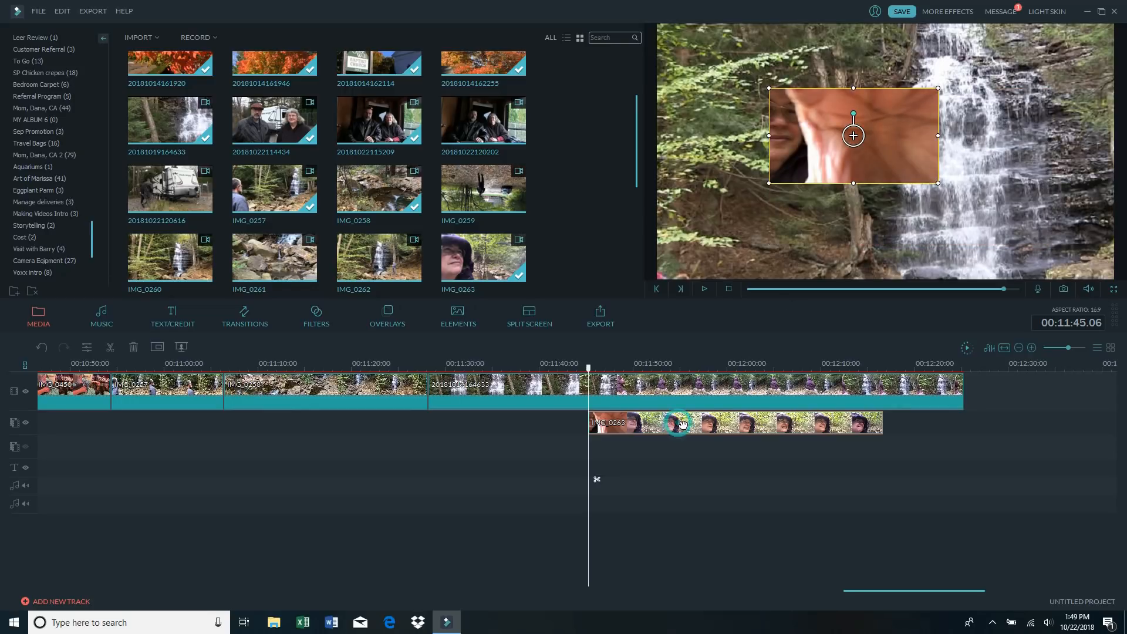
{"action": "left_click", "coordinate": [134, 348]}
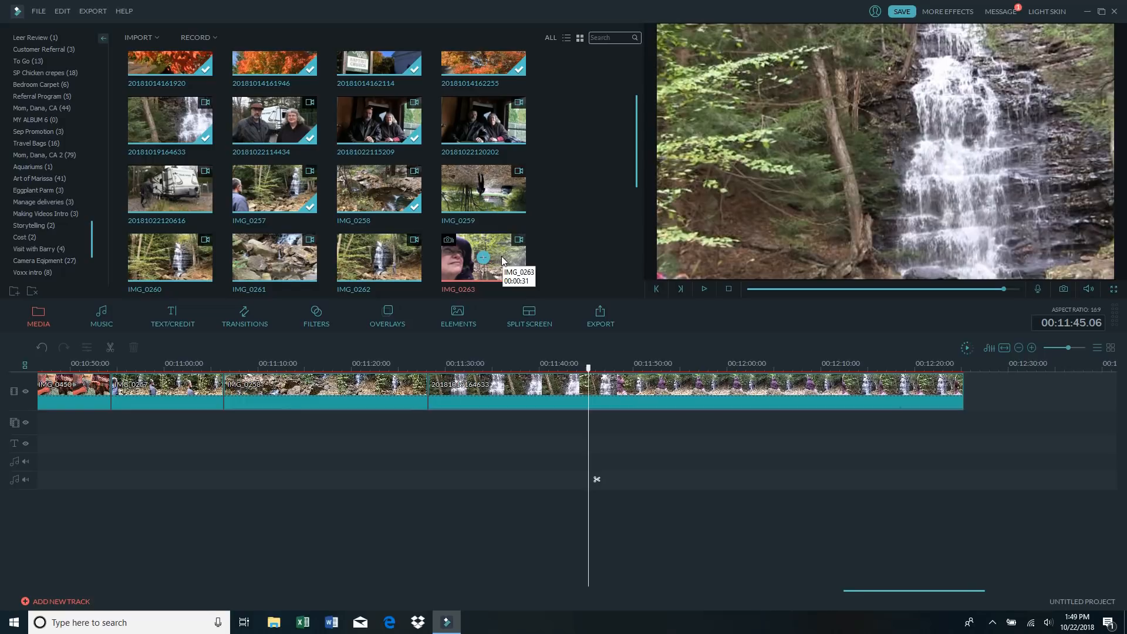
- Place IMG_0263 full-frame on the overlay track at 00:11:45.24, split it at 00:11:51.11 and delete the part before the cut
{"action": "left_click_drag", "start_coordinate": [510, 263], "coordinate": [595, 414]}
{"action": "left_click", "coordinate": [704, 290]}
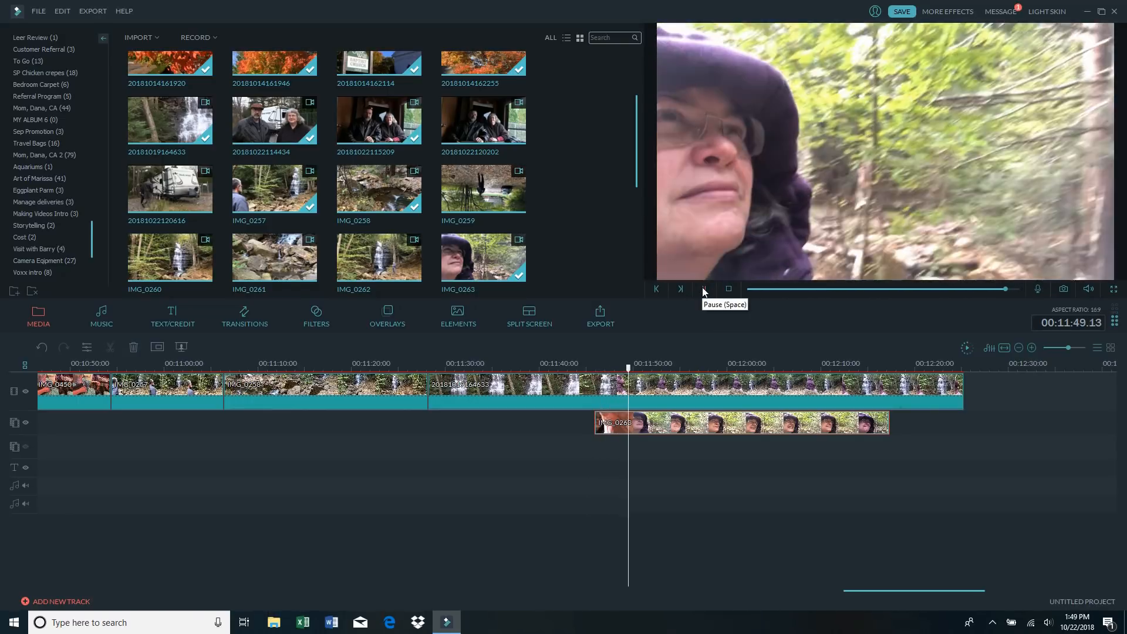
{"action": "left_click", "coordinate": [705, 290]}
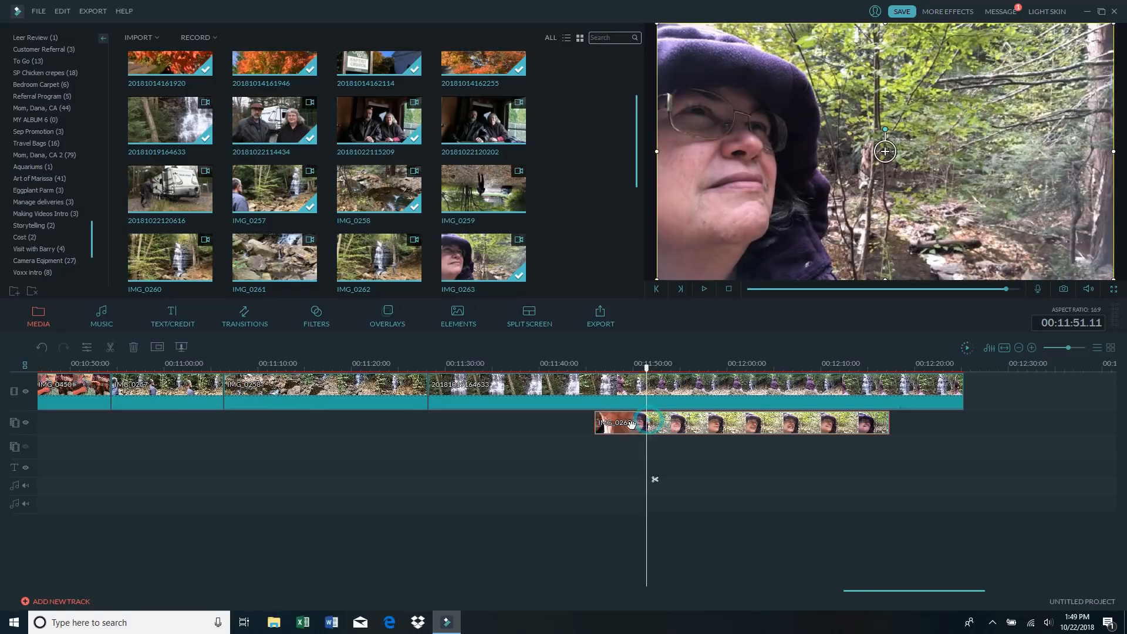
{"action": "left_click", "coordinate": [109, 351]}
{"action": "key", "text": "Up"}
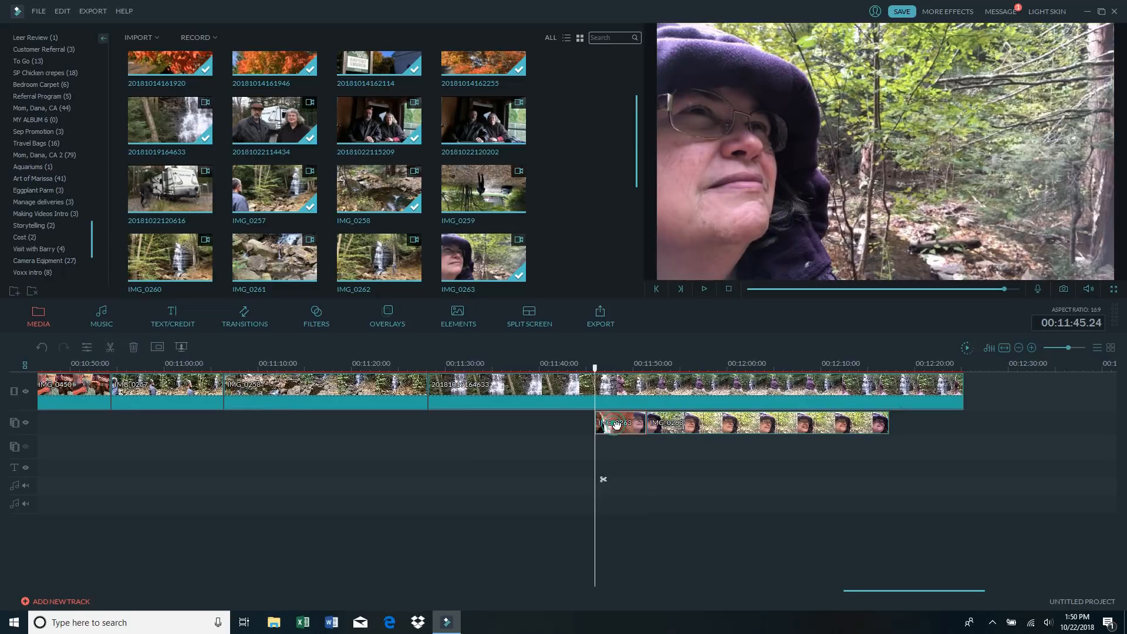
{"action": "left_click", "coordinate": [135, 350]}
- Play the overlay clip from 00:11:51.13 to 00:11:57.14, split it there and delete the part after the cut
{"action": "left_click", "coordinate": [647, 366]}
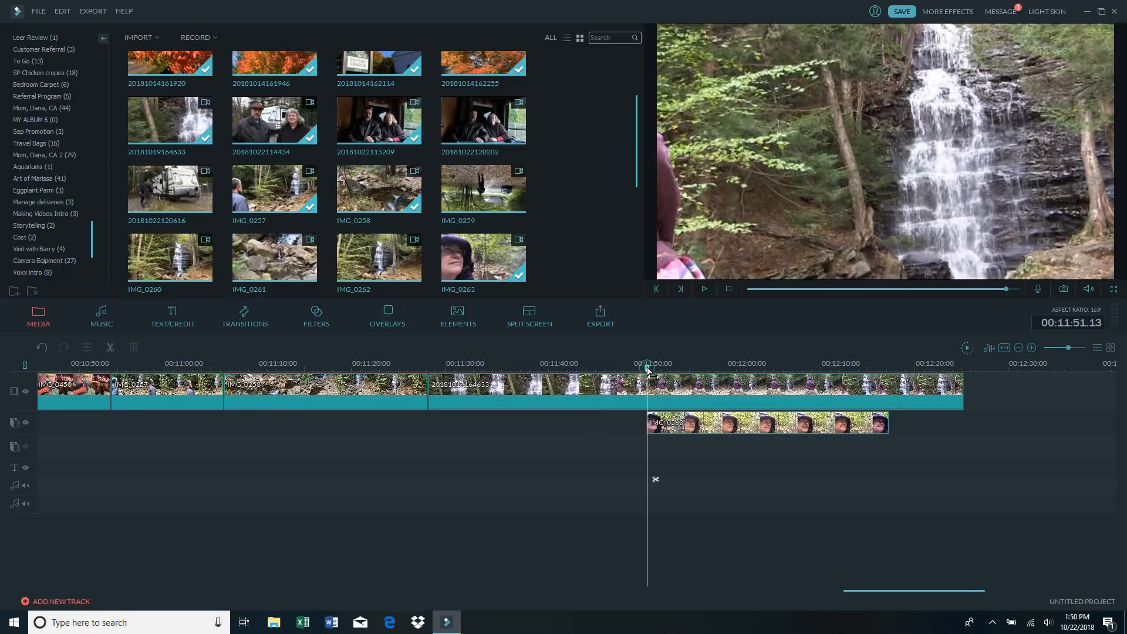
{"action": "left_click", "coordinate": [703, 289]}
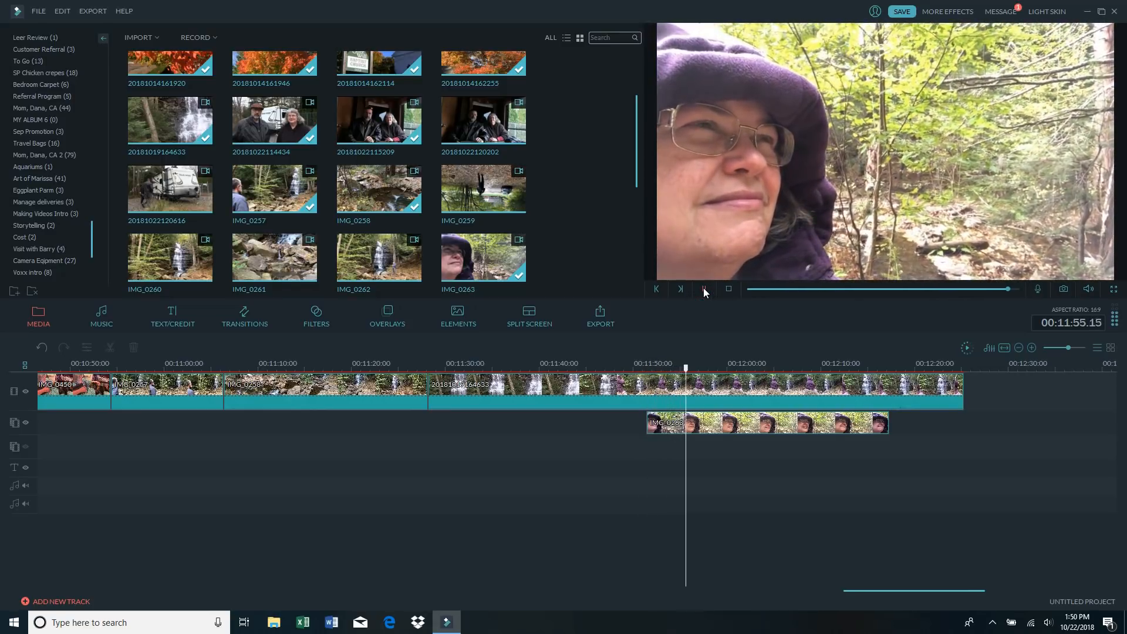
{"action": "left_click", "coordinate": [703, 288]}
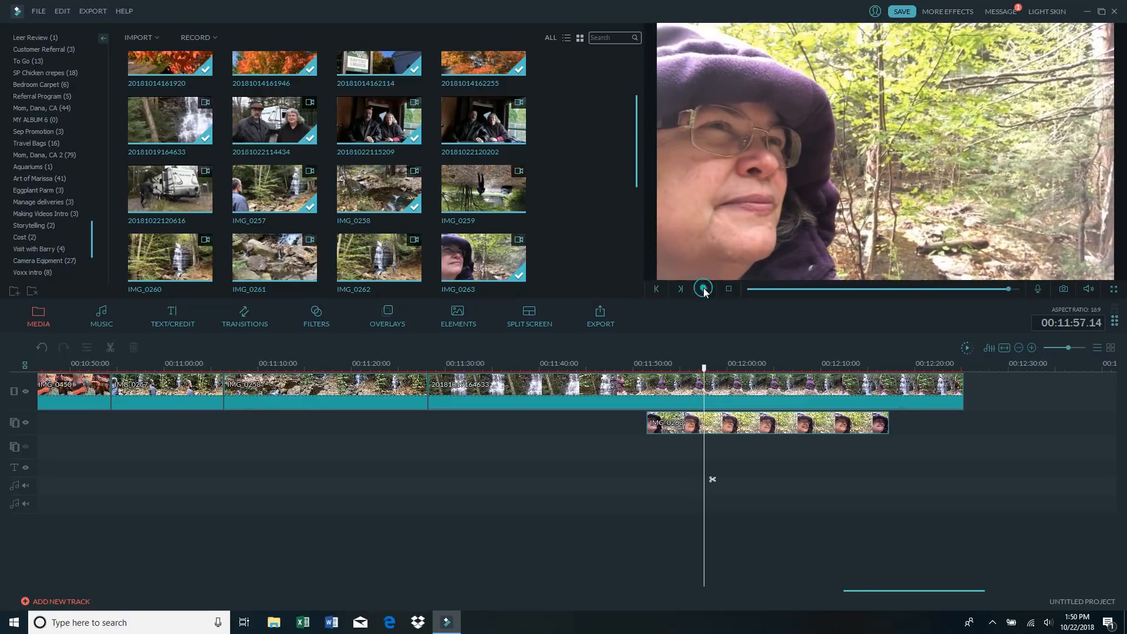
{"action": "left_click", "coordinate": [744, 418]}
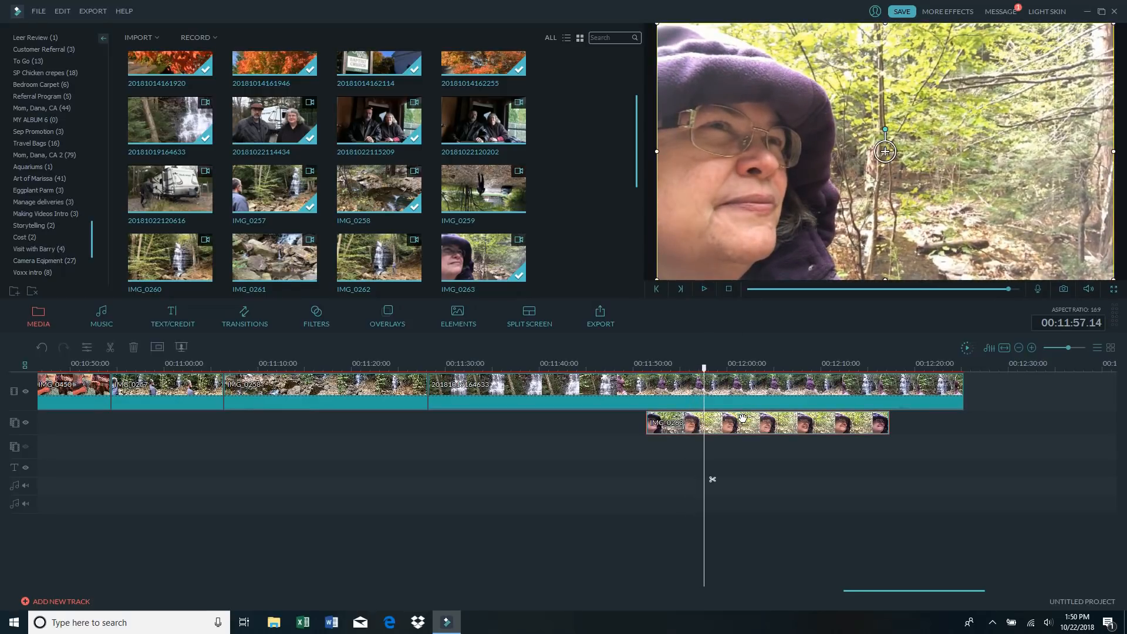
{"action": "left_click", "coordinate": [110, 347]}
{"action": "left_click", "coordinate": [133, 347]}
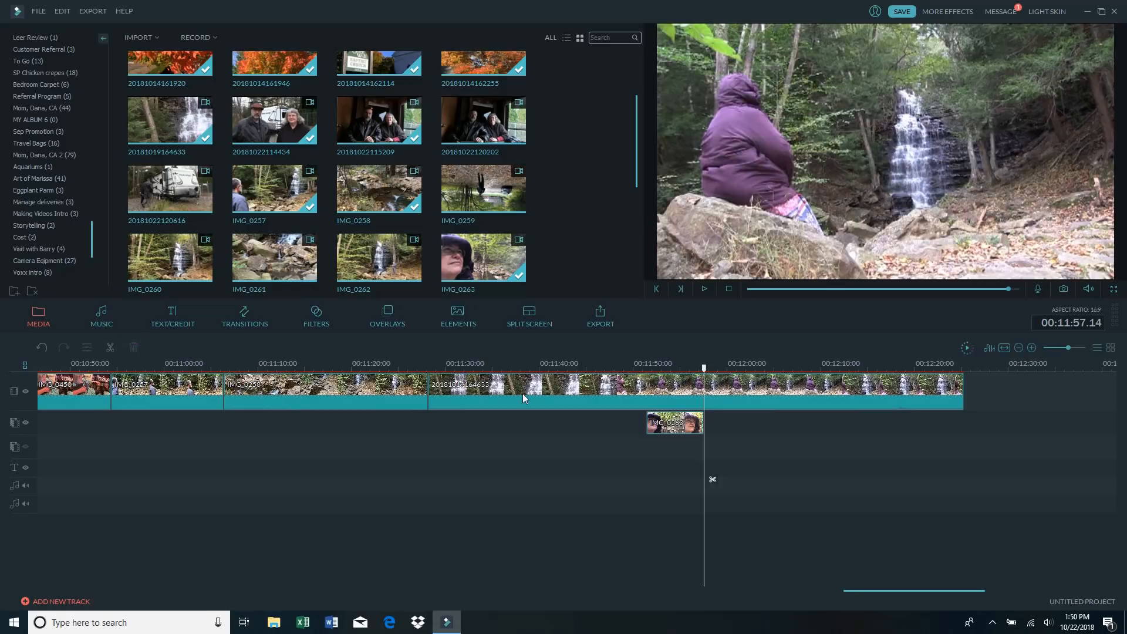
- Play the waterfall footage leading into the overlay close-up and locate the spot around 00:11:50.18 where the hands move
{"action": "left_click", "coordinate": [674, 365]}
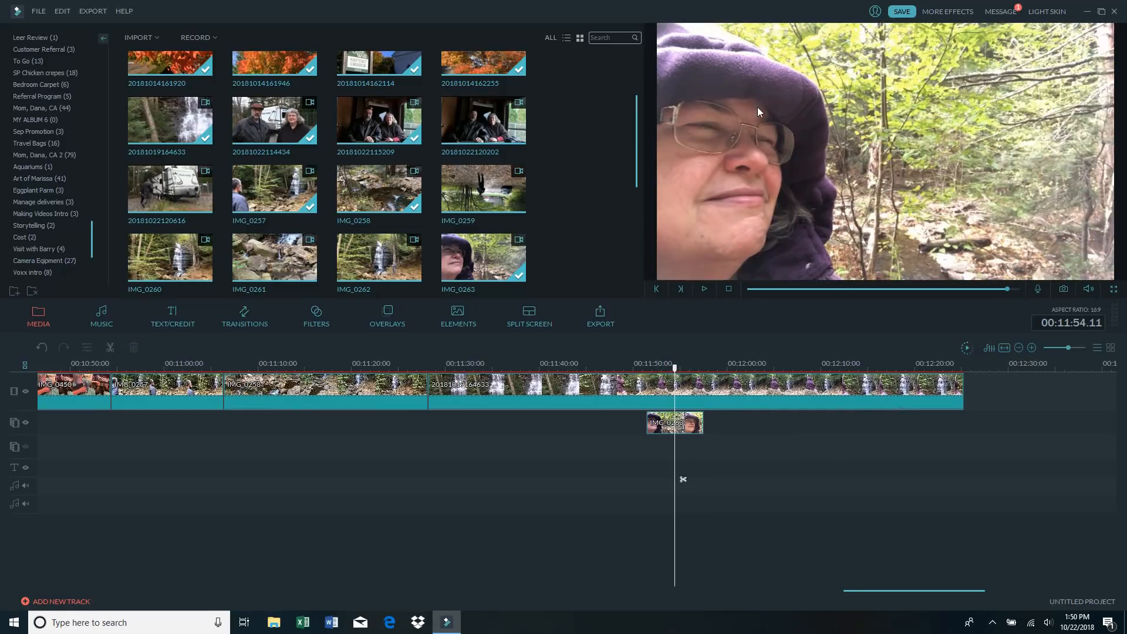
{"action": "left_click", "coordinate": [618, 366]}
{"action": "left_click", "coordinate": [704, 288]}
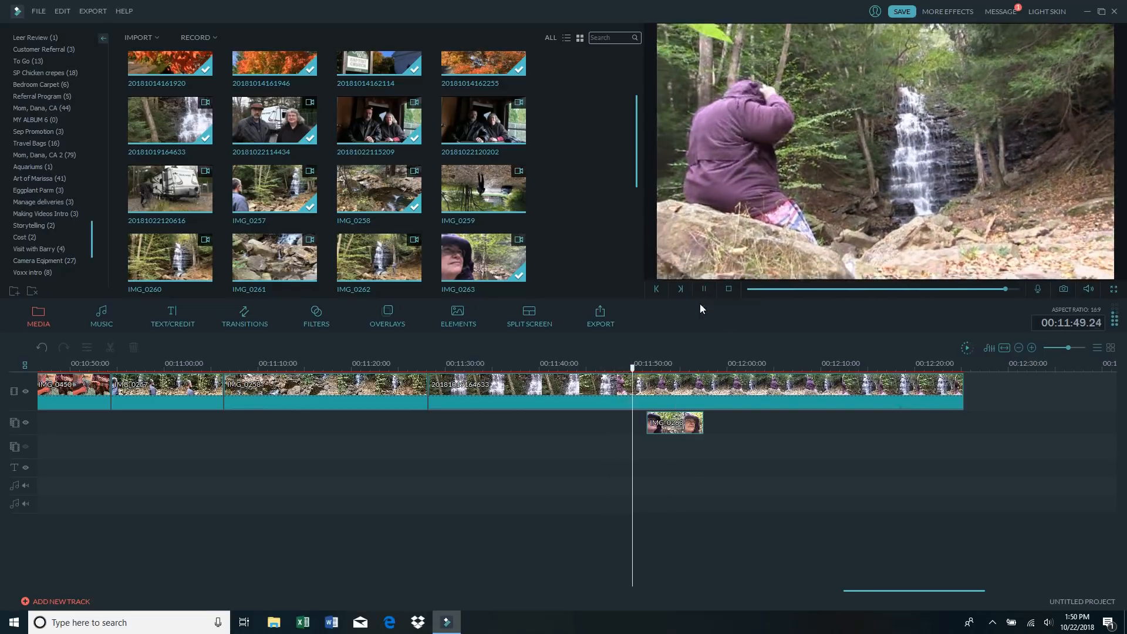
{"action": "left_click", "coordinate": [702, 289]}
{"action": "left_click_drag", "start_coordinate": [657, 369], "coordinate": [640, 371]}
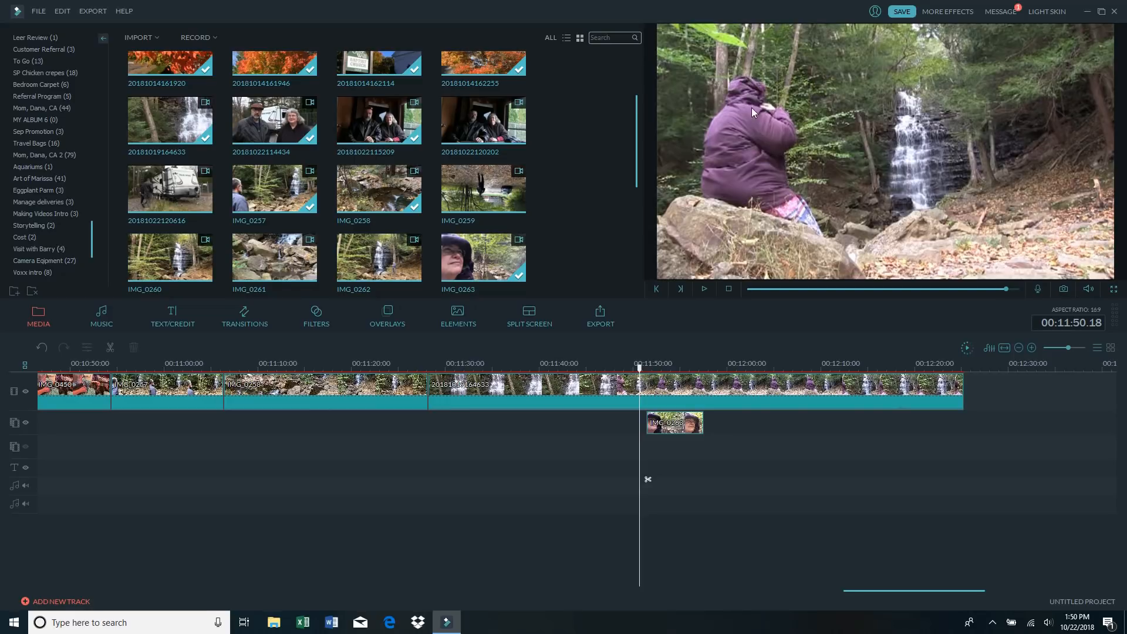
- Shift the overlay close-up about 3 seconds later on its track and play the result from 00:11:53.02 to 00:12:02.09
{"action": "left_click_drag", "start_coordinate": [683, 428], "coordinate": [714, 422]}
{"action": "left_click_drag", "start_coordinate": [676, 367], "coordinate": [663, 370]}
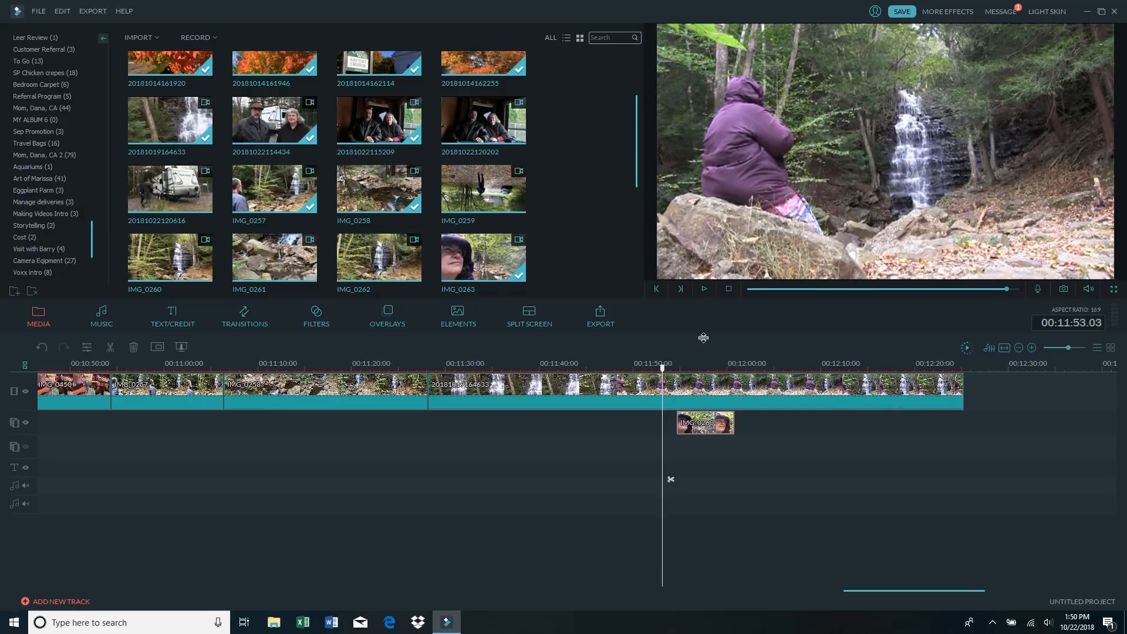
{"action": "left_click_drag", "start_coordinate": [661, 370], "coordinate": [655, 370]}
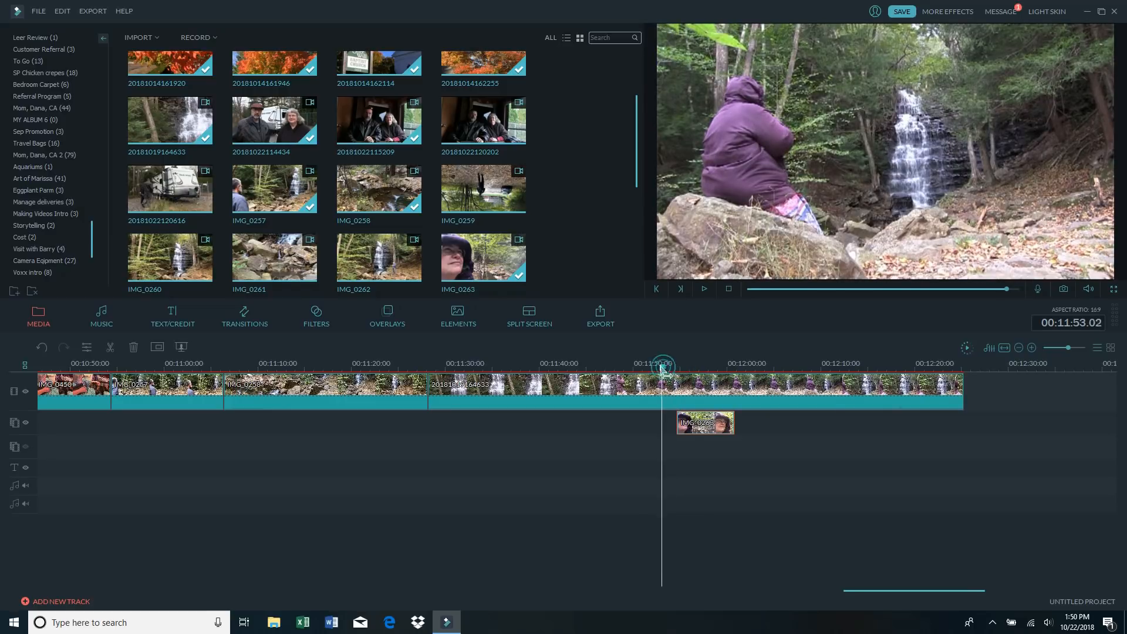
{"action": "left_click", "coordinate": [703, 287]}
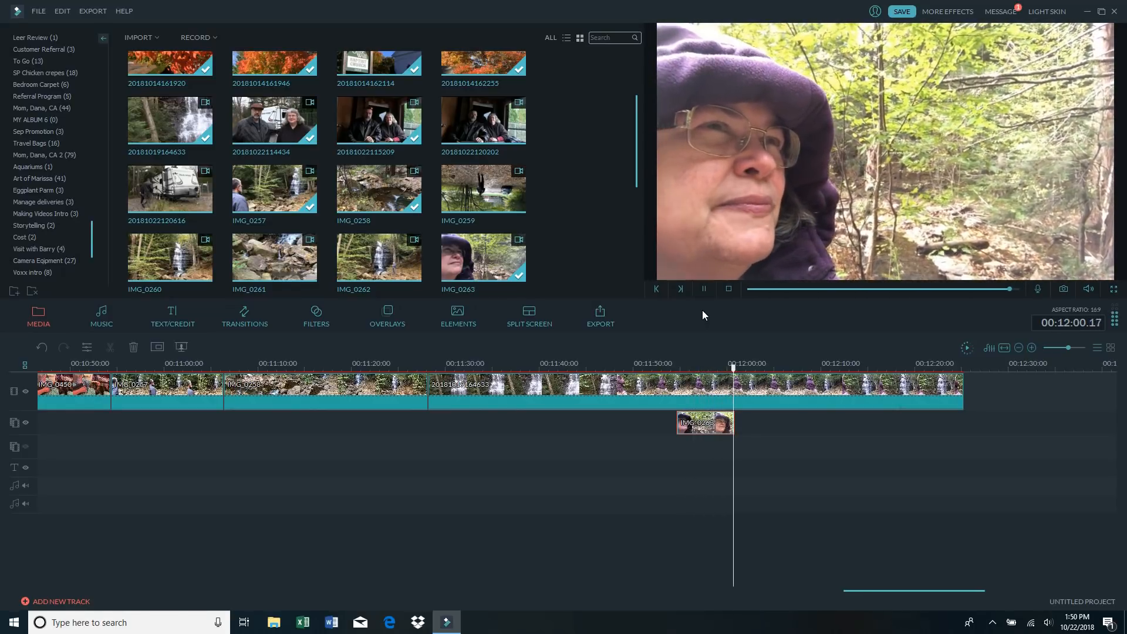
{"action": "left_click", "coordinate": [705, 290]}
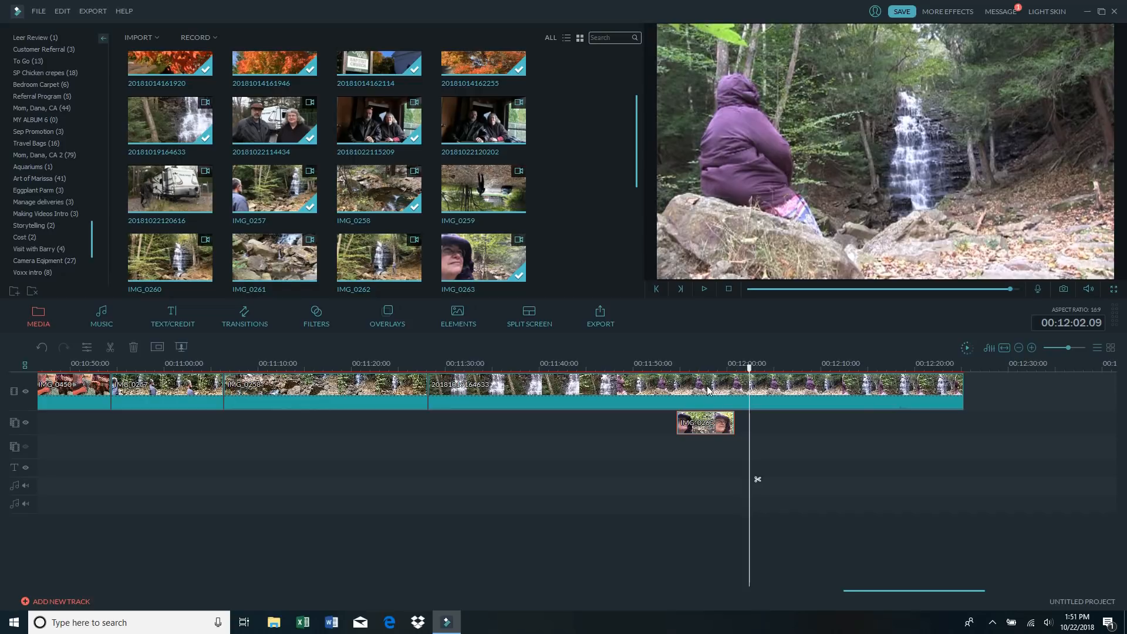
- Mute the overlay close-up clip and replay the section from 00:11:52.14 to 00:11:57.14
{"action": "right_click", "coordinate": [706, 422]}
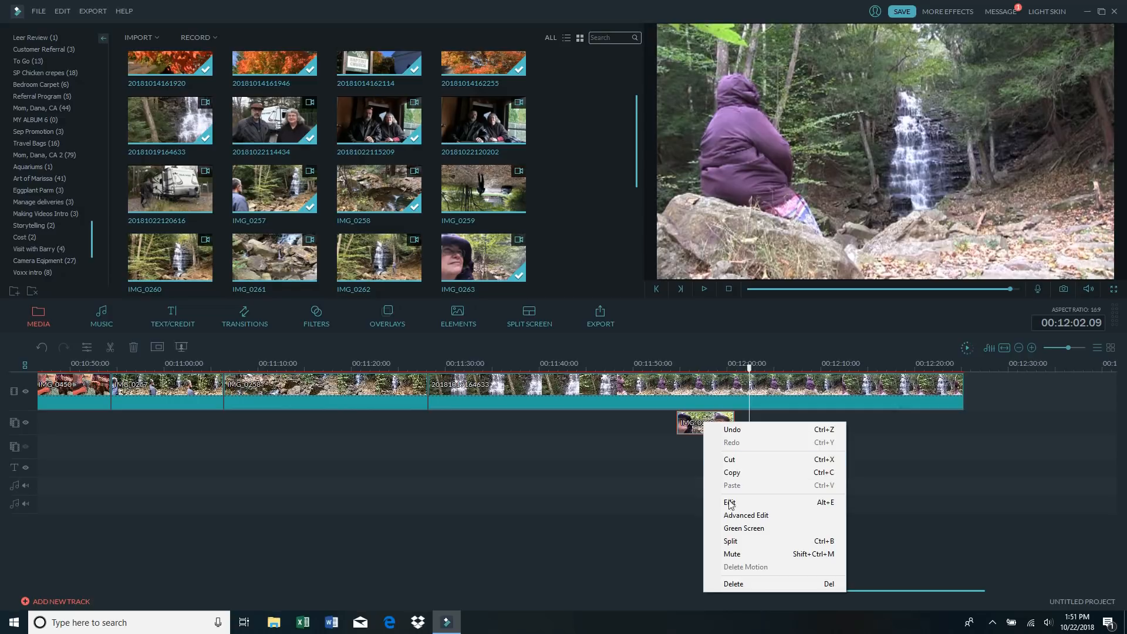
{"action": "left_click", "coordinate": [732, 553]}
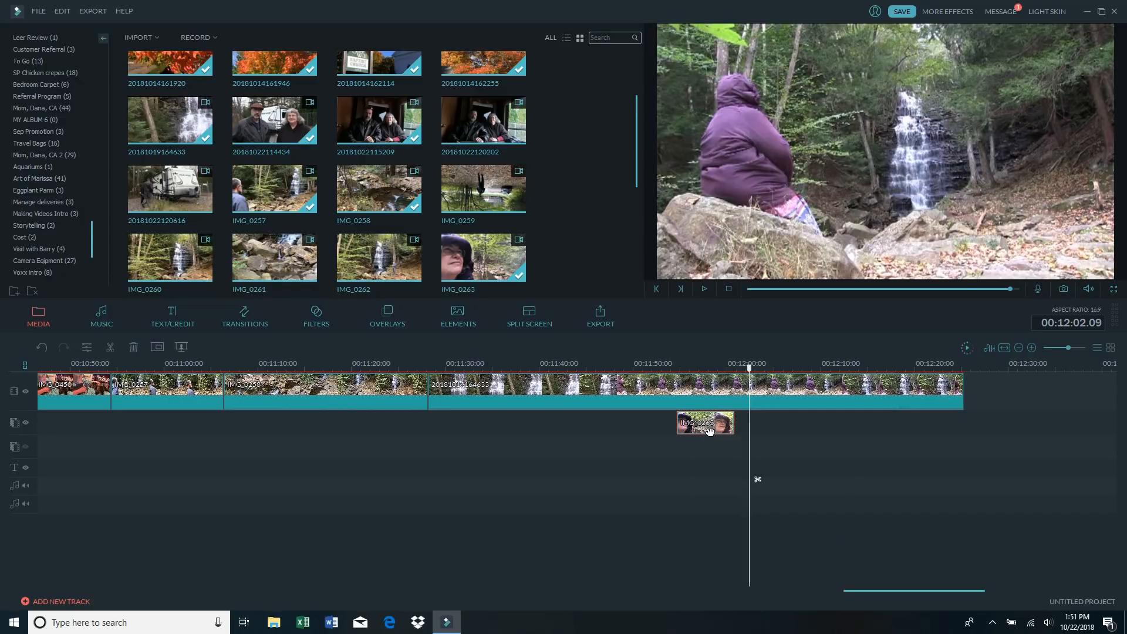
{"action": "left_click", "coordinate": [712, 390]}
{"action": "left_click", "coordinate": [685, 369]}
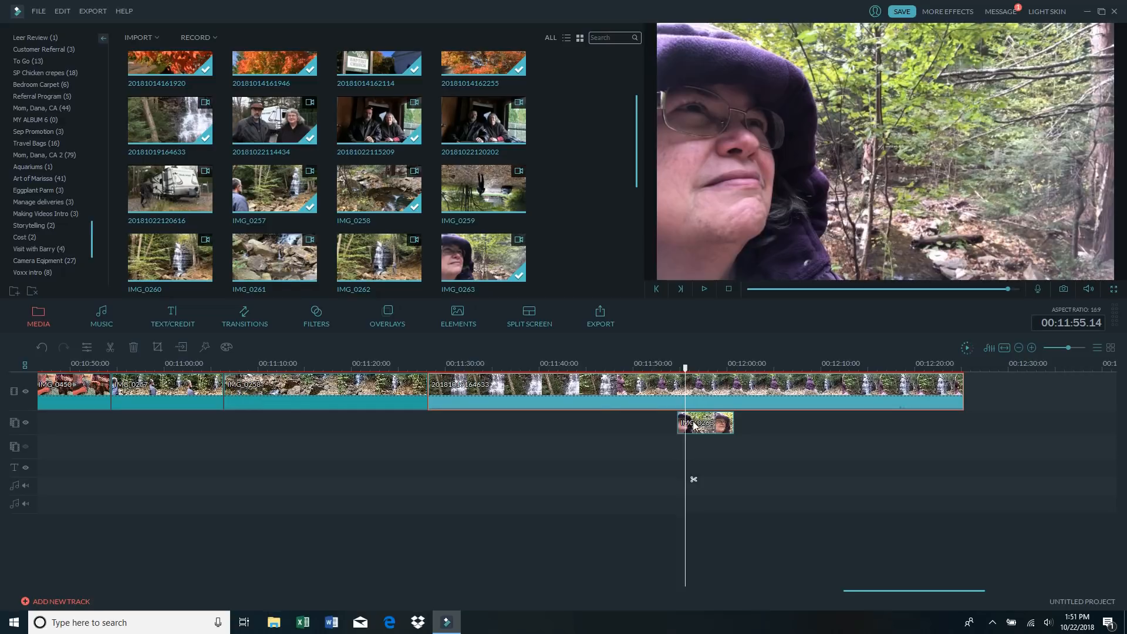
{"action": "left_click", "coordinate": [657, 370]}
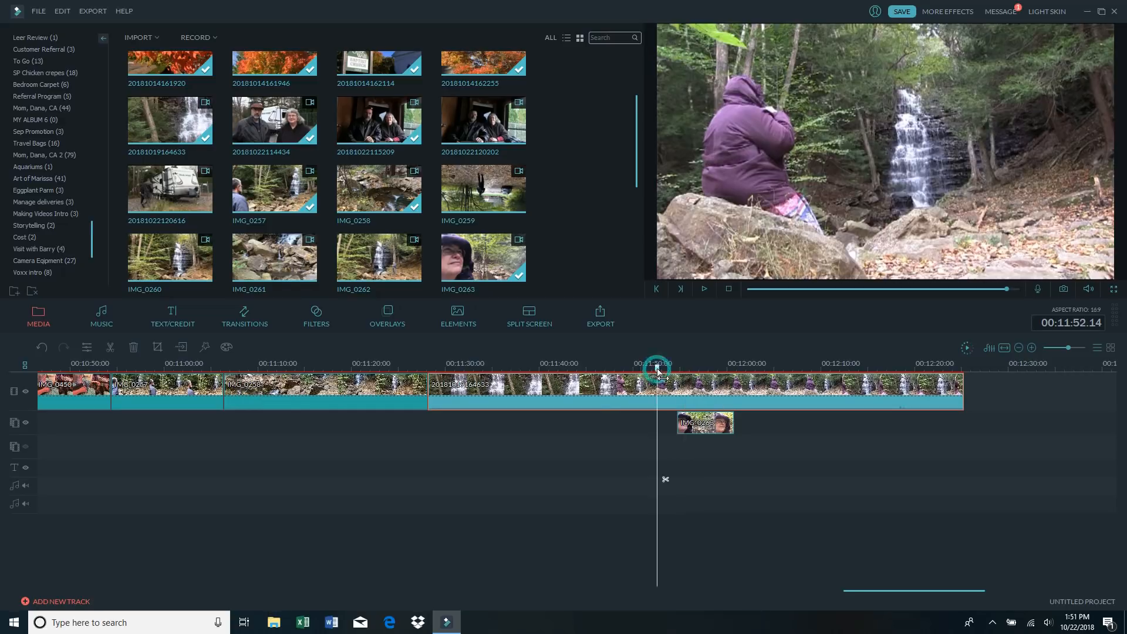
{"action": "left_click", "coordinate": [704, 290]}
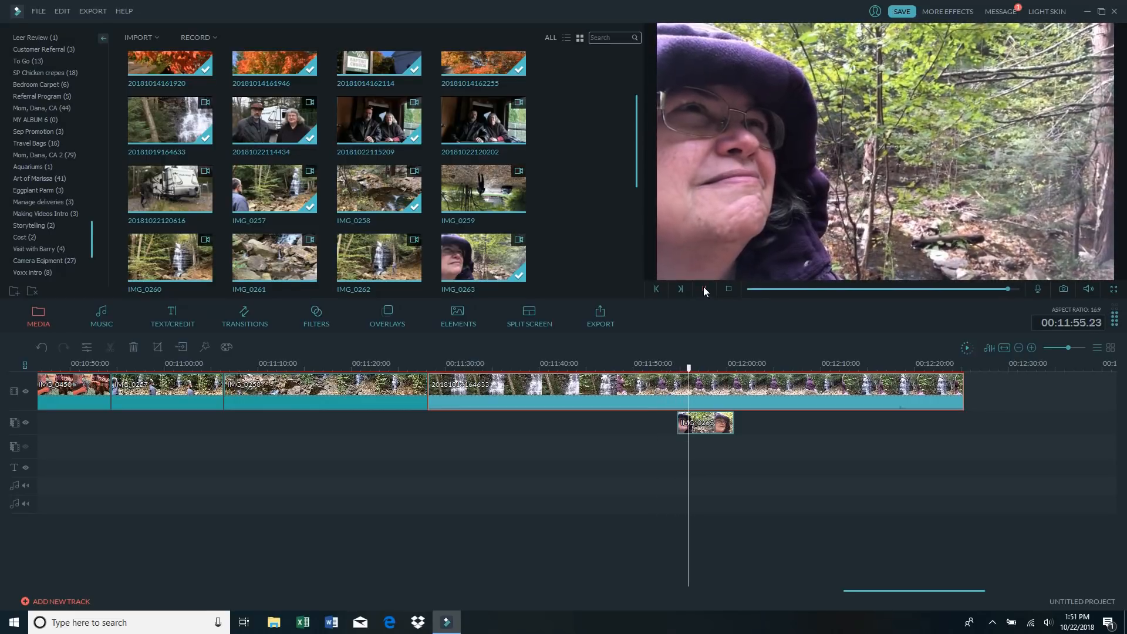
{"action": "left_click", "coordinate": [704, 289]}
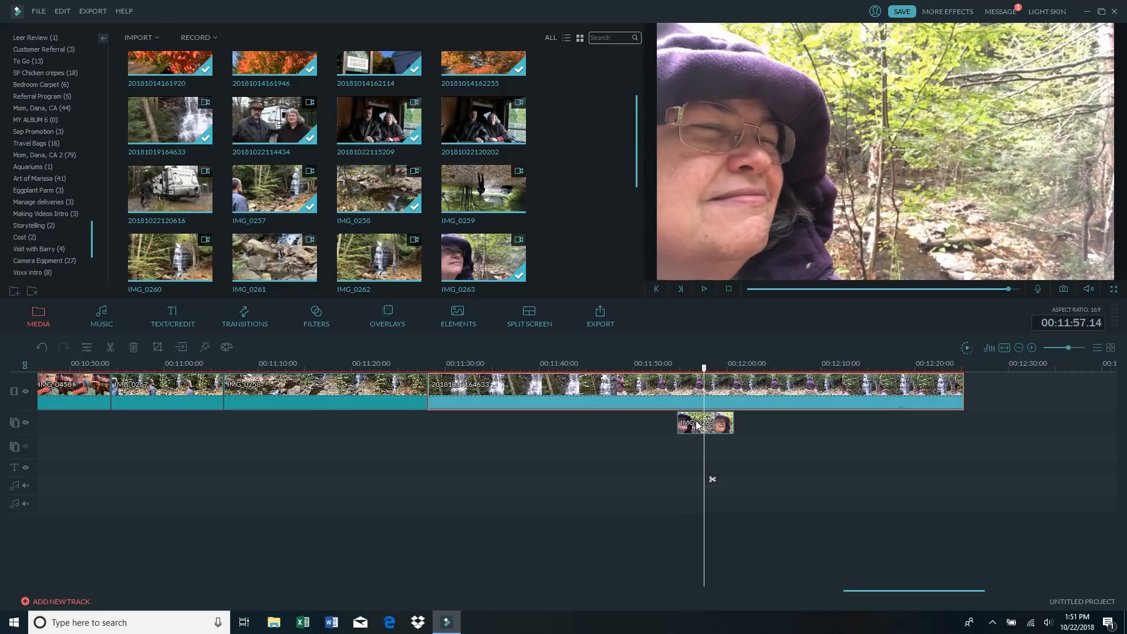
{"action": "left_click", "coordinate": [697, 425]}
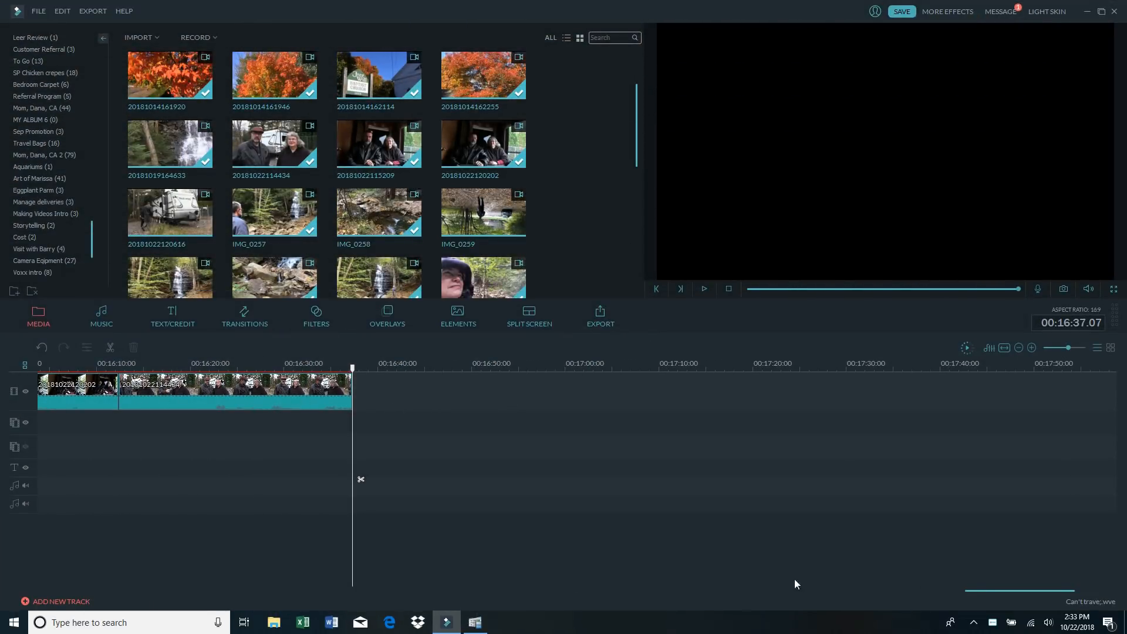
- Look over the assembled timeline from its beginning to its last clip
{"action": "left_click_drag", "start_coordinate": [994, 592], "coordinate": [670, 577]}
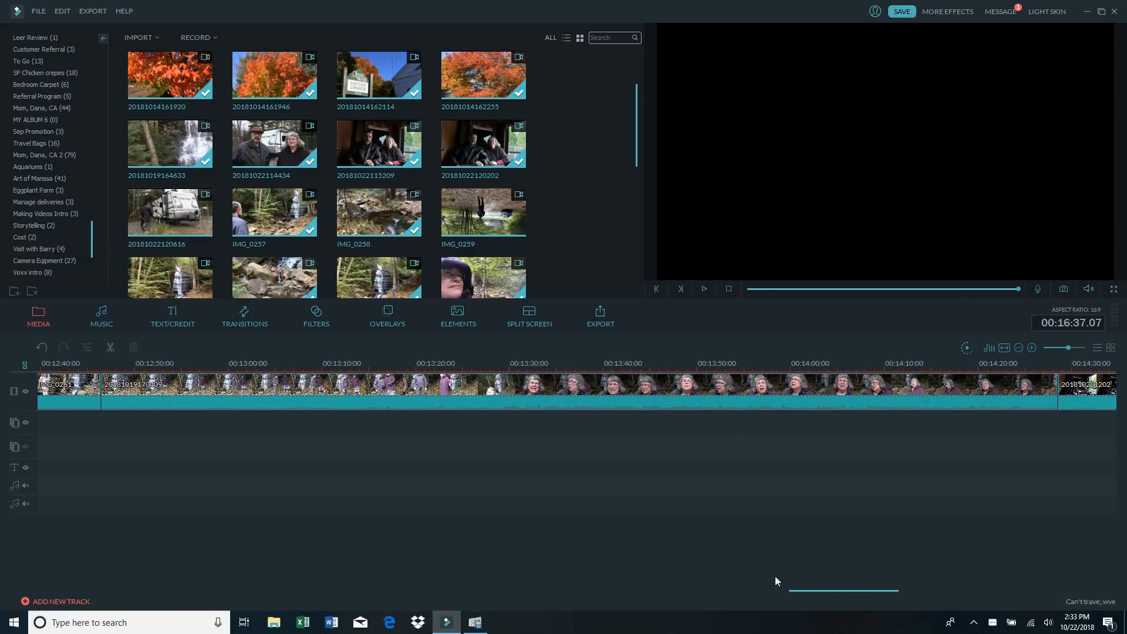
{"action": "left_click_drag", "start_coordinate": [1020, 582], "coordinate": [829, 587]}
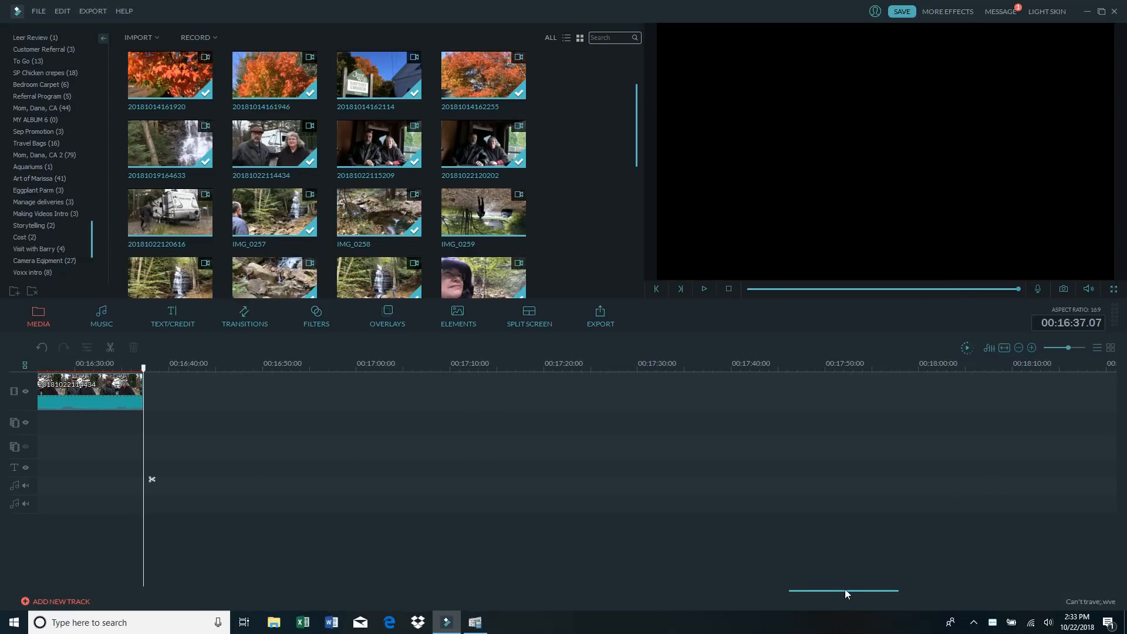
{"action": "scroll", "coordinate": [845, 594], "scroll_direction": "up", "scroll_amount": 8}
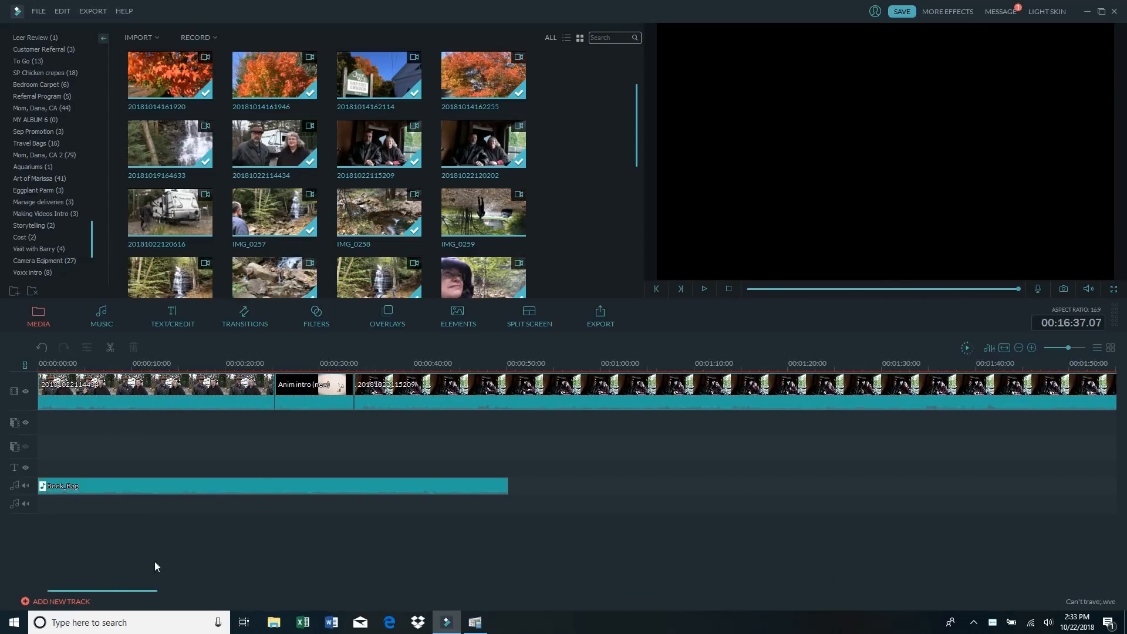
{"action": "left_click_drag", "start_coordinate": [114, 590], "coordinate": [1011, 583]}
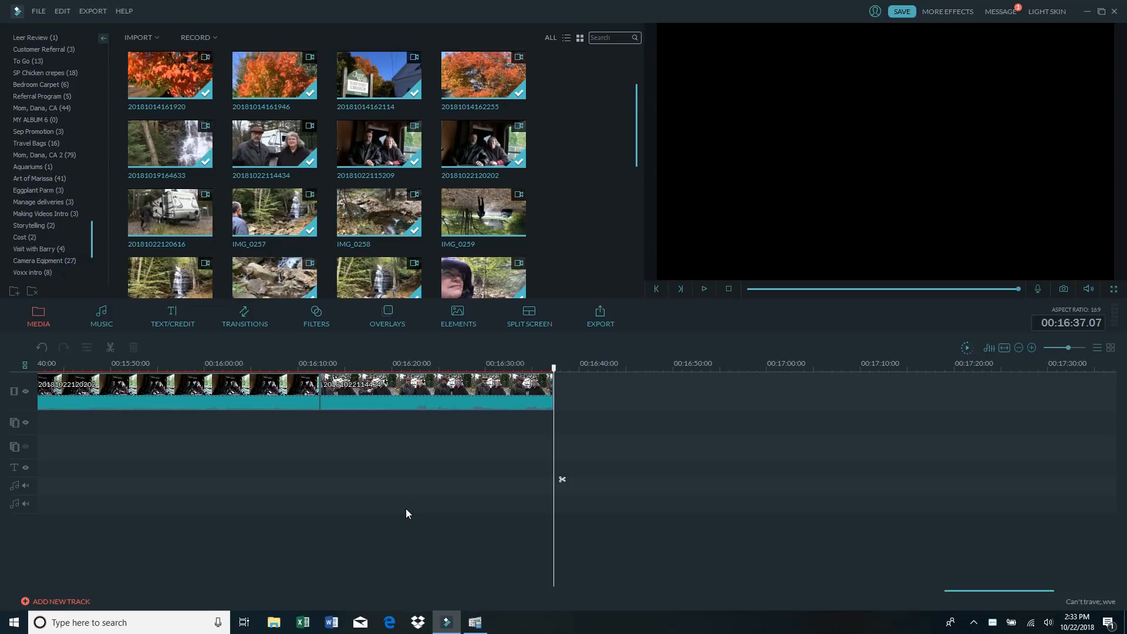
{"action": "left_click", "coordinate": [530, 179]}
{"action": "scroll", "coordinate": [530, 179], "scroll_direction": "down", "scroll_amount": 5}
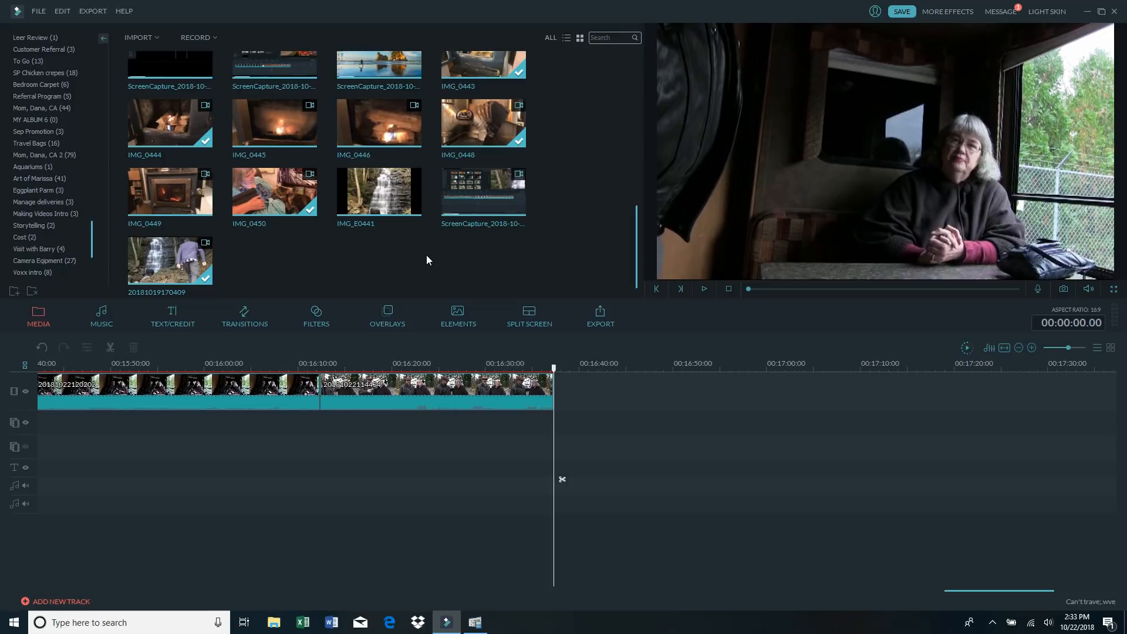
{"action": "left_click", "coordinate": [379, 194]}
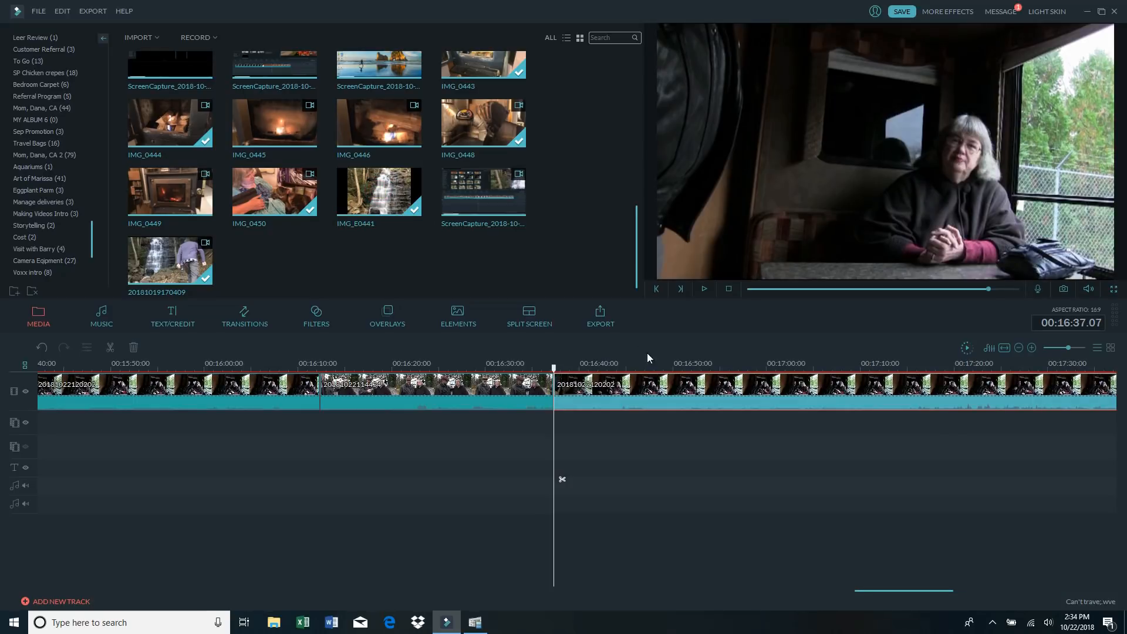
{"action": "left_click", "coordinate": [629, 391]}
{"action": "left_click", "coordinate": [135, 348]}
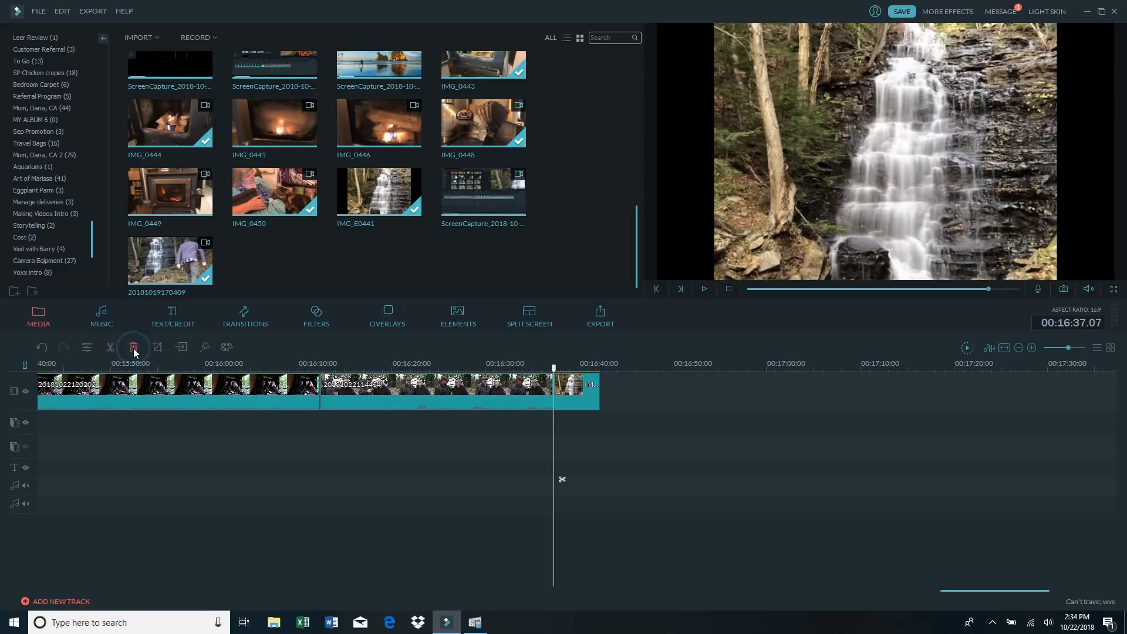
- Extend the closing photo IMG_E0441 to end at about 00:16:58 and play the transition into it up to 00:16:43.08
{"action": "left_click", "coordinate": [567, 388]}
{"action": "left_click_drag", "start_coordinate": [554, 369], "coordinate": [569, 371]}
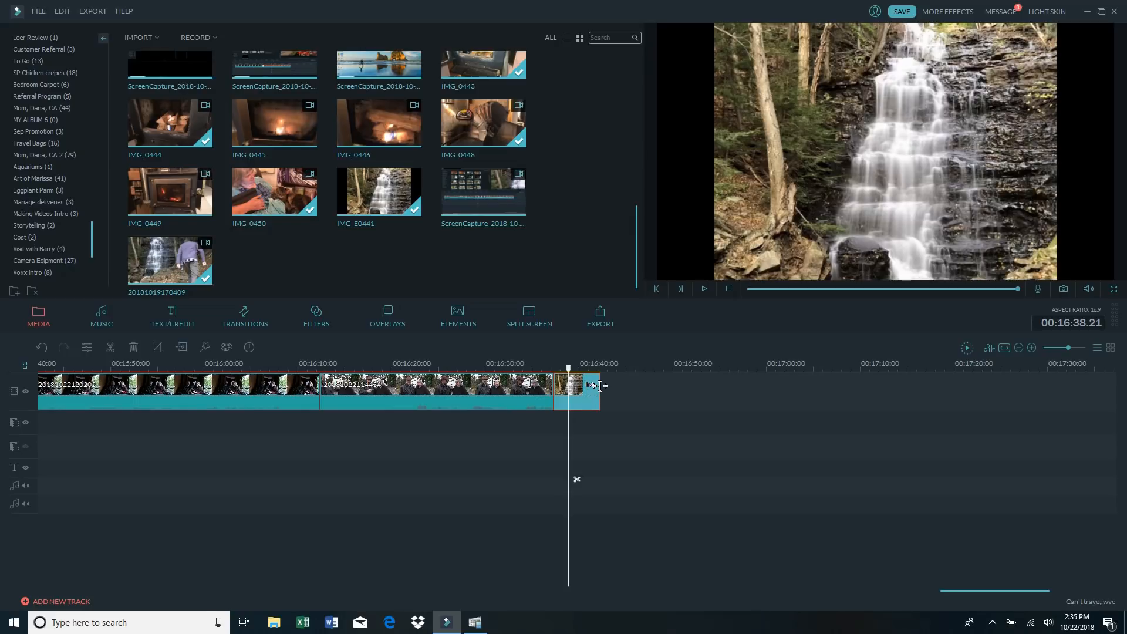
{"action": "left_click_drag", "start_coordinate": [599, 385], "coordinate": [658, 390]}
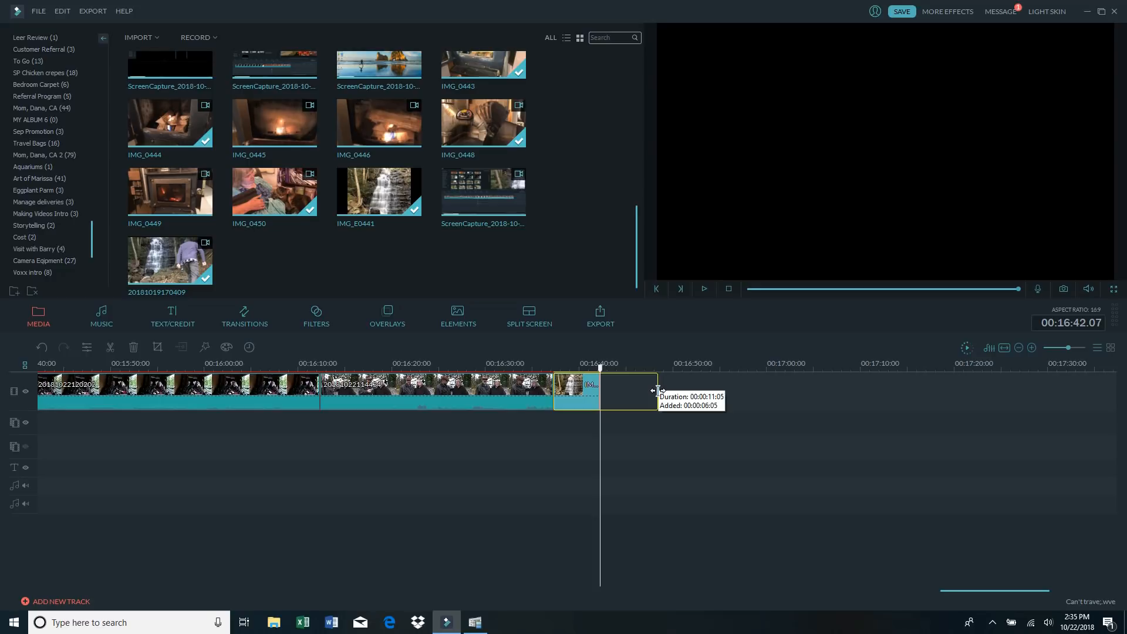
{"action": "left_click_drag", "start_coordinate": [658, 391], "coordinate": [750, 390]}
{"action": "left_click", "coordinate": [536, 366]}
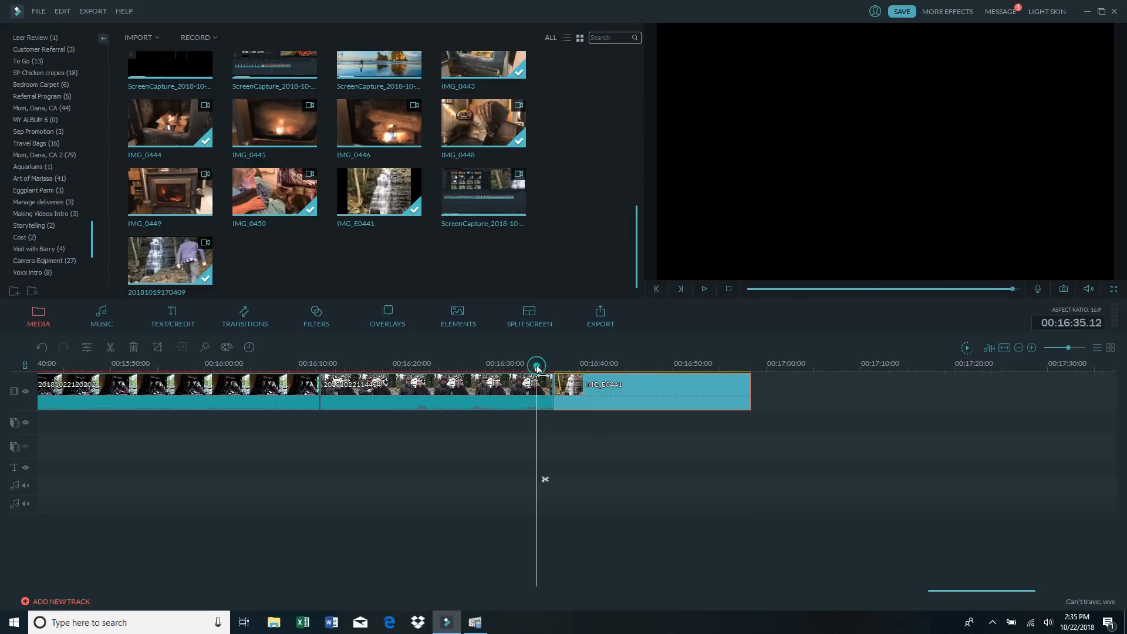
{"action": "left_click_drag", "start_coordinate": [537, 366], "coordinate": [528, 367]}
{"action": "left_click", "coordinate": [704, 289]}
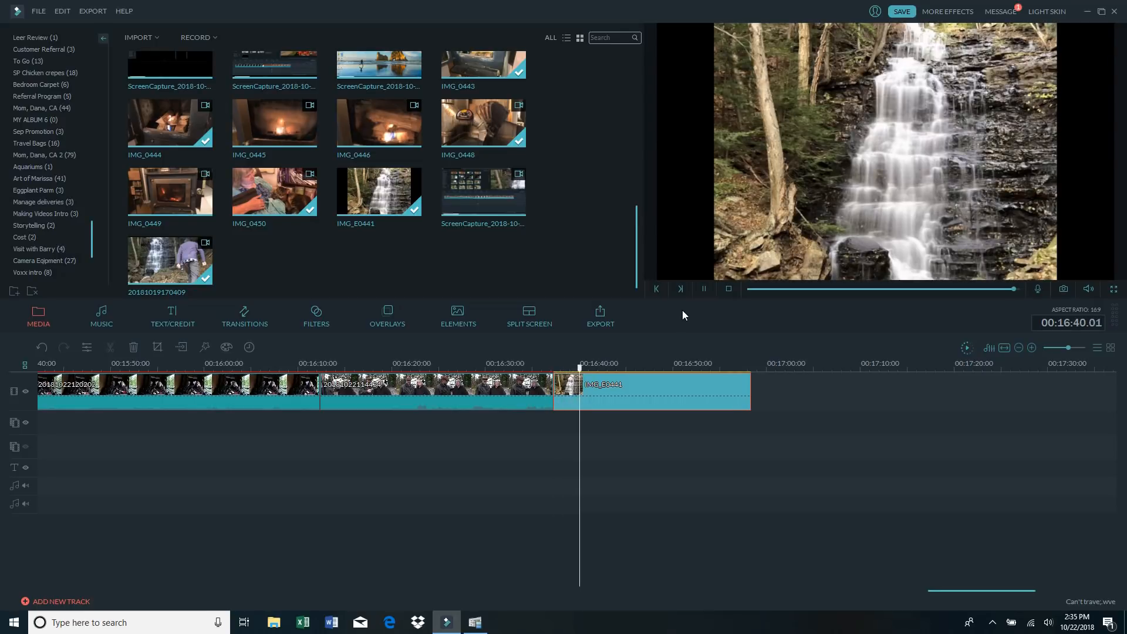
{"action": "left_click", "coordinate": [705, 290]}
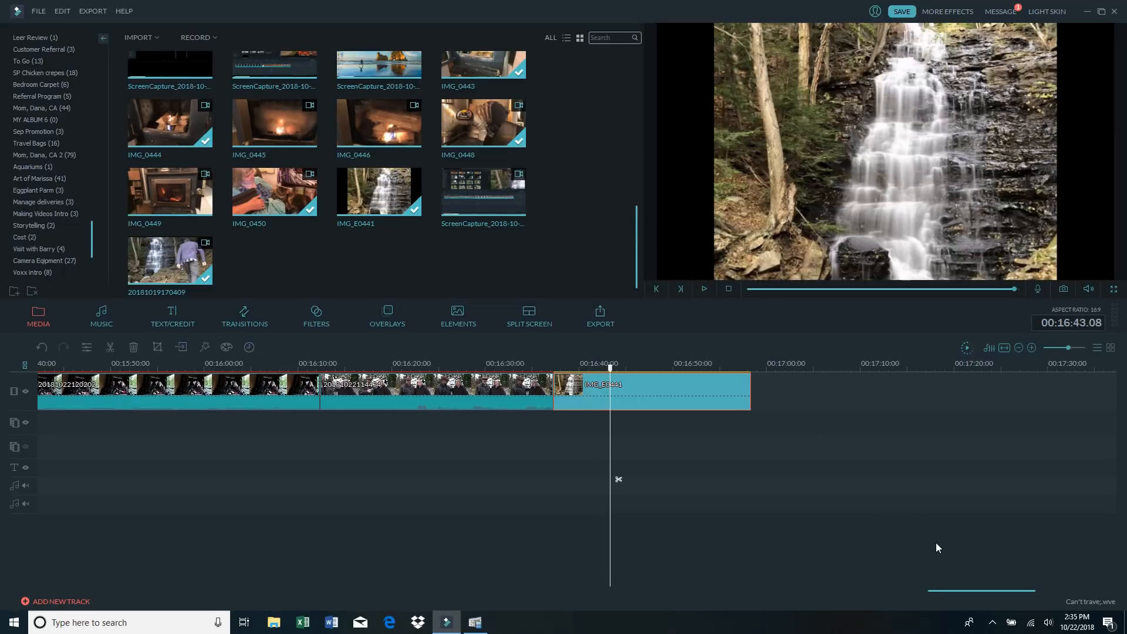
{"action": "left_click_drag", "start_coordinate": [977, 590], "coordinate": [633, 572]}
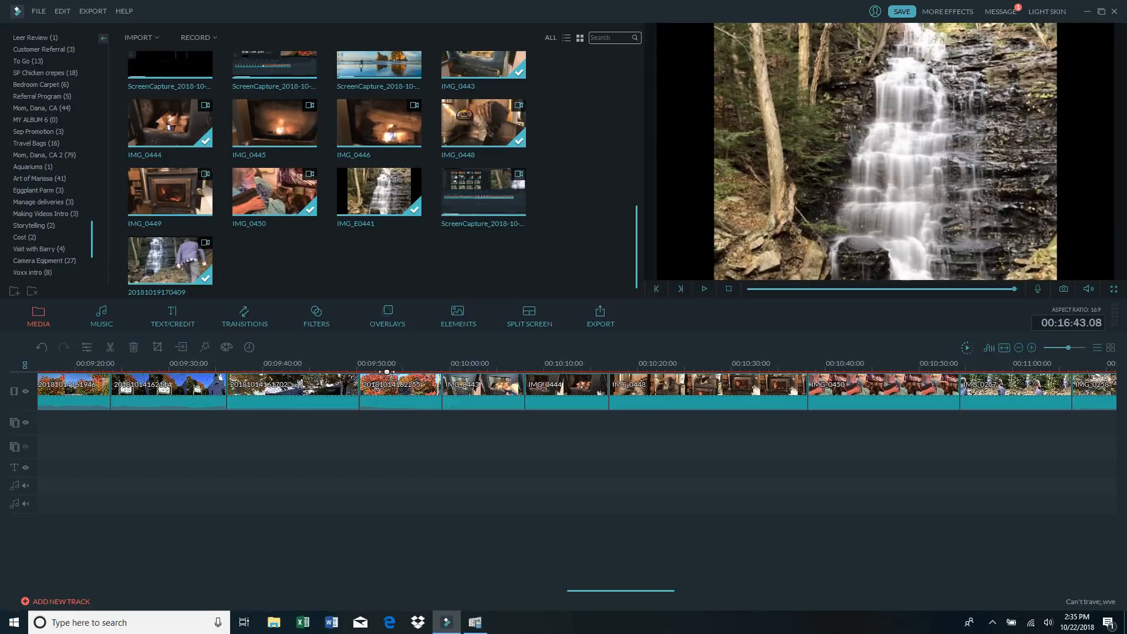
{"action": "left_click", "coordinate": [411, 363]}
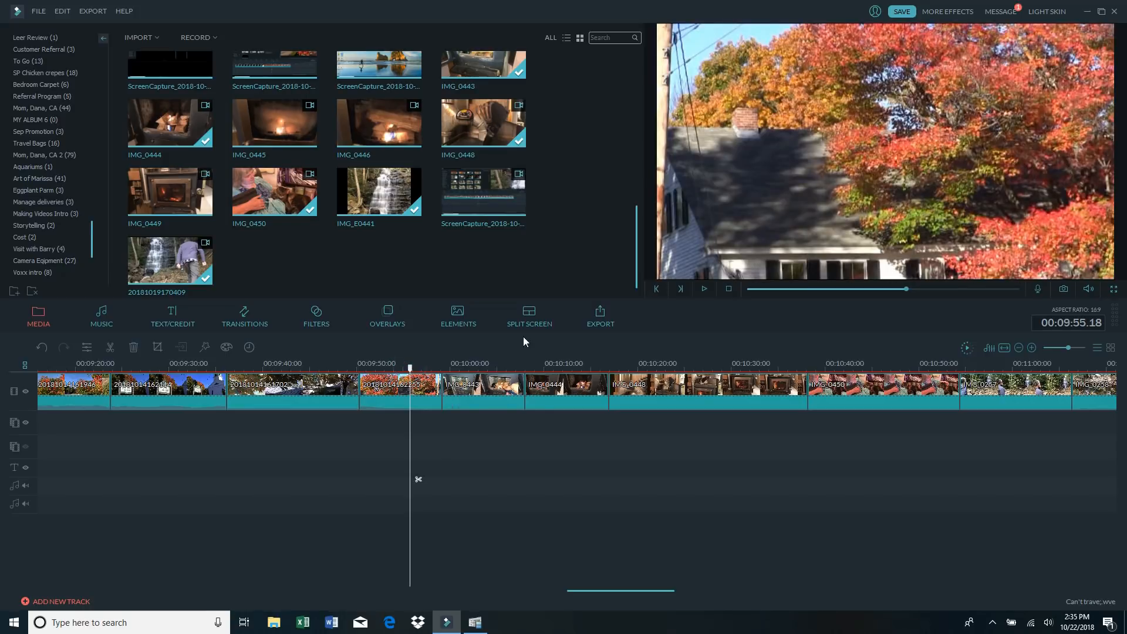
{"action": "left_click", "coordinate": [704, 289]}
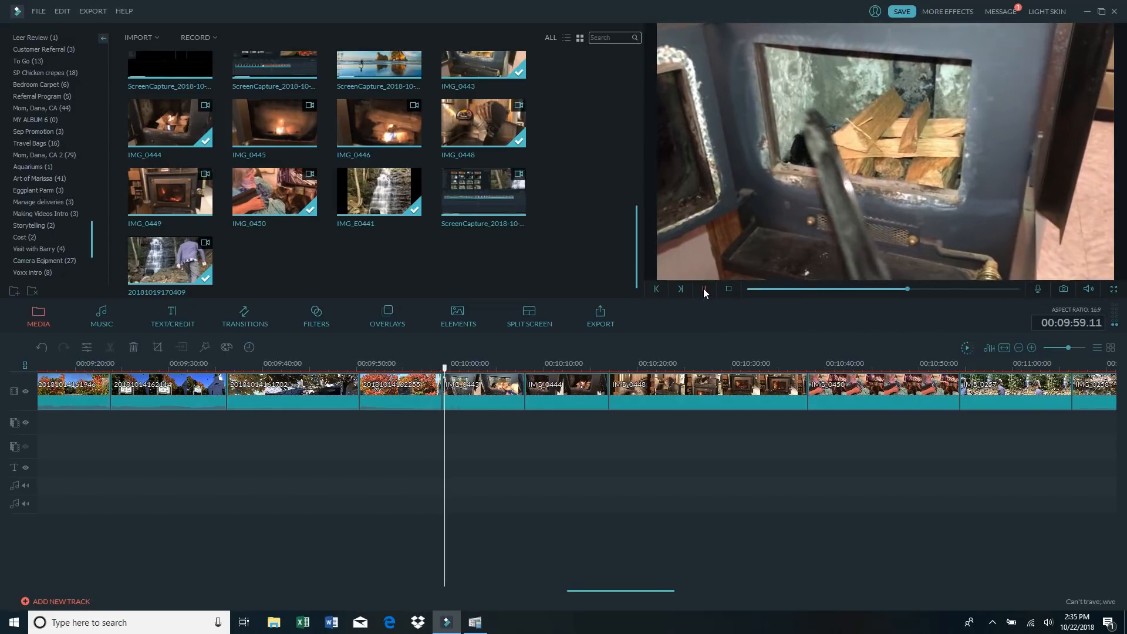
{"action": "left_click", "coordinate": [704, 288]}
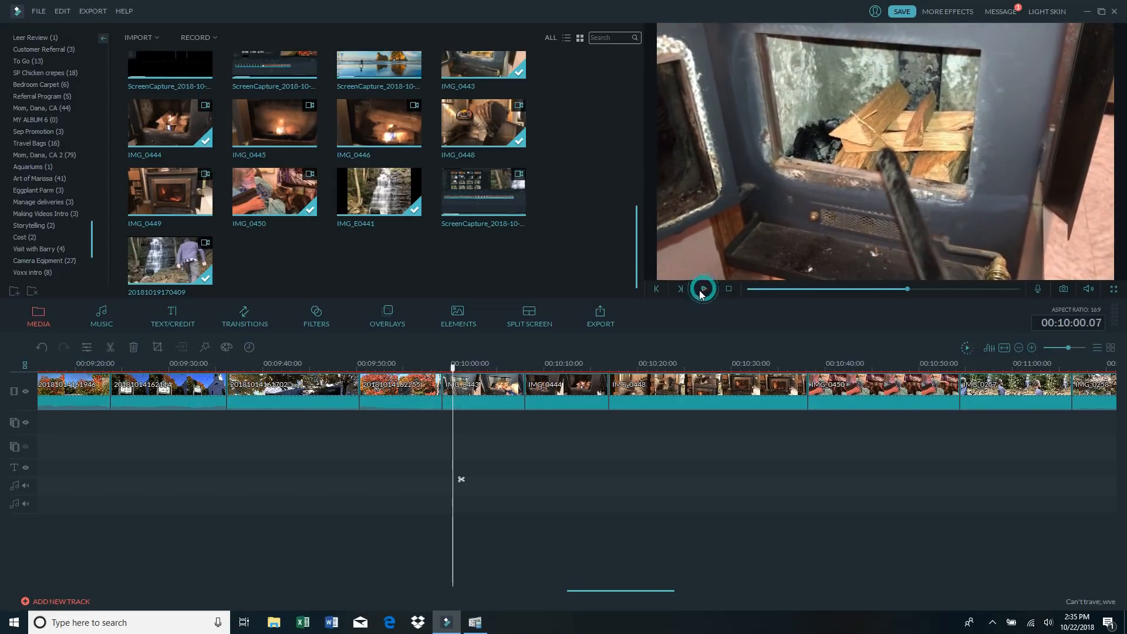
{"action": "left_click", "coordinate": [429, 368]}
{"action": "mouse_move", "coordinate": [429, 370]}
{"action": "left_mouse_down"}
{"action": "mouse_move", "coordinate": [189, 356]}
{"action": "mouse_move", "coordinate": [342, 350]}
{"action": "mouse_move", "coordinate": [274, 365]}
{"action": "mouse_move", "coordinate": [193, 365]}
{"action": "mouse_move", "coordinate": [418, 350]}
{"action": "mouse_move", "coordinate": [713, 359]}
{"action": "mouse_move", "coordinate": [430, 367]}
{"action": "left_mouse_up"}
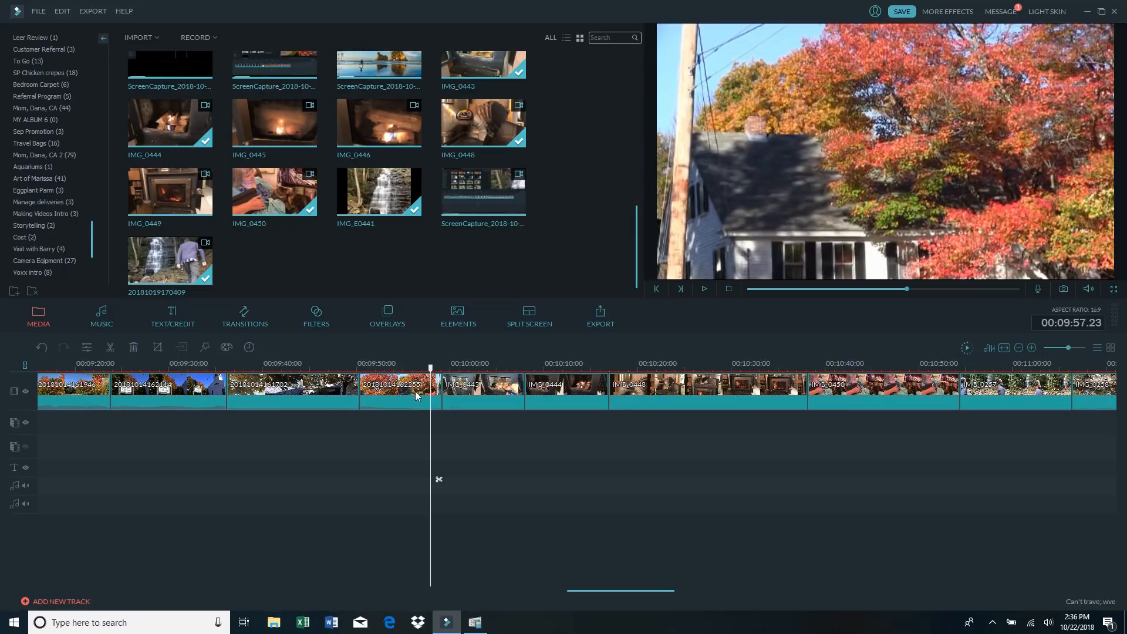
{"action": "left_click", "coordinate": [350, 365]}
{"action": "mouse_move", "coordinate": [349, 364]}
{"action": "left_mouse_down"}
{"action": "mouse_move", "coordinate": [376, 371]}
{"action": "mouse_move", "coordinate": [350, 370]}
{"action": "left_mouse_up"}
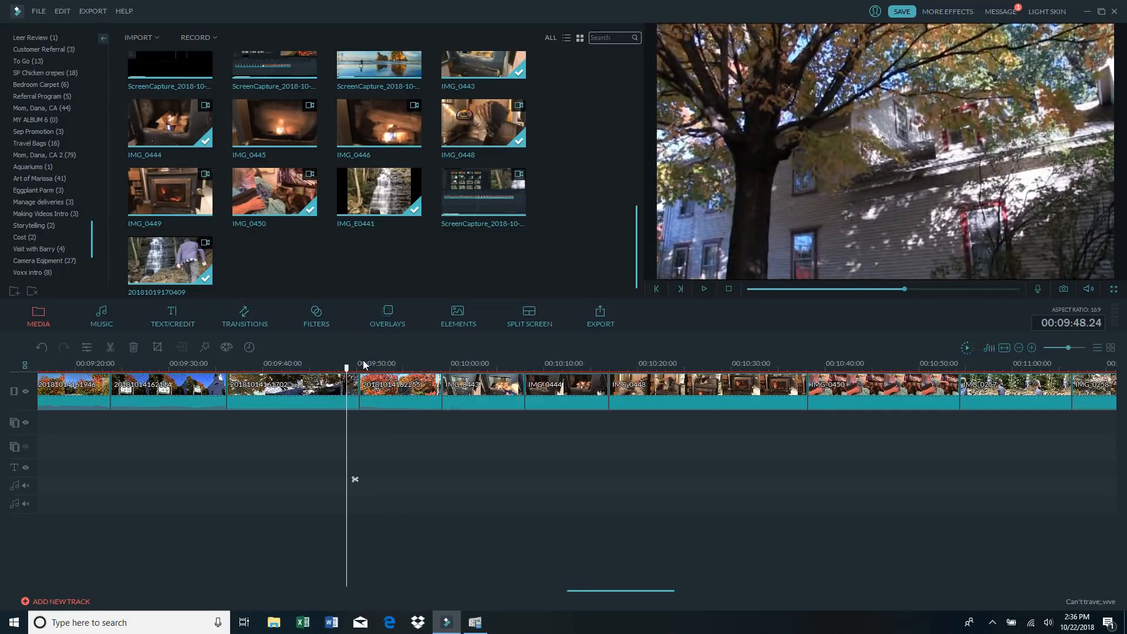
{"action": "left_click", "coordinate": [235, 319]}
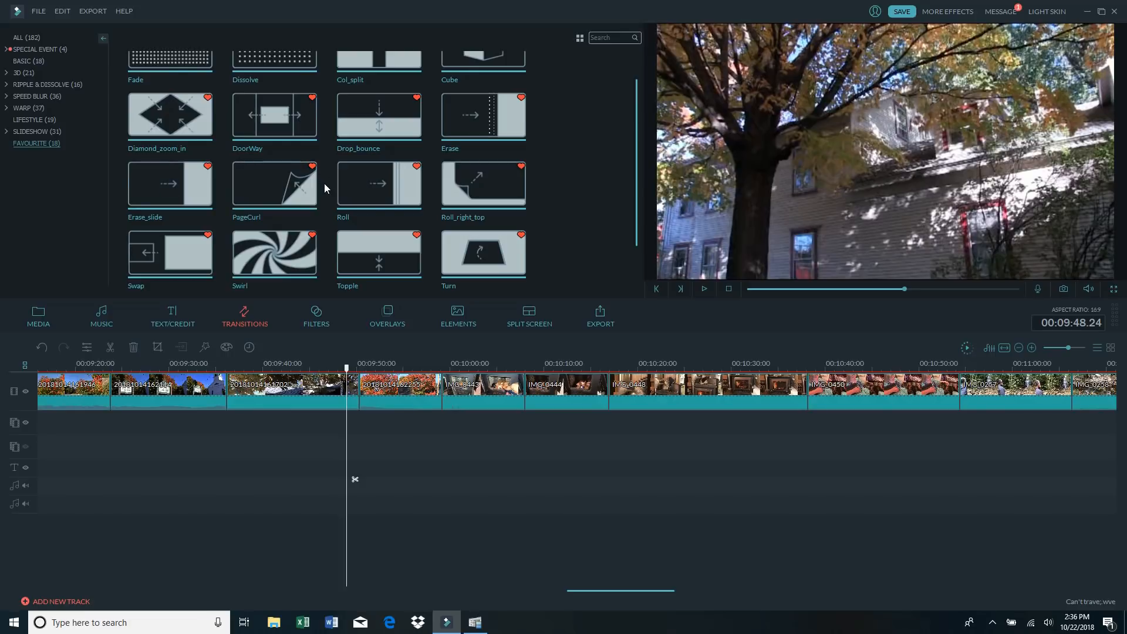
{"action": "scroll", "coordinate": [324, 184], "scroll_direction": "up", "scroll_amount": 1}
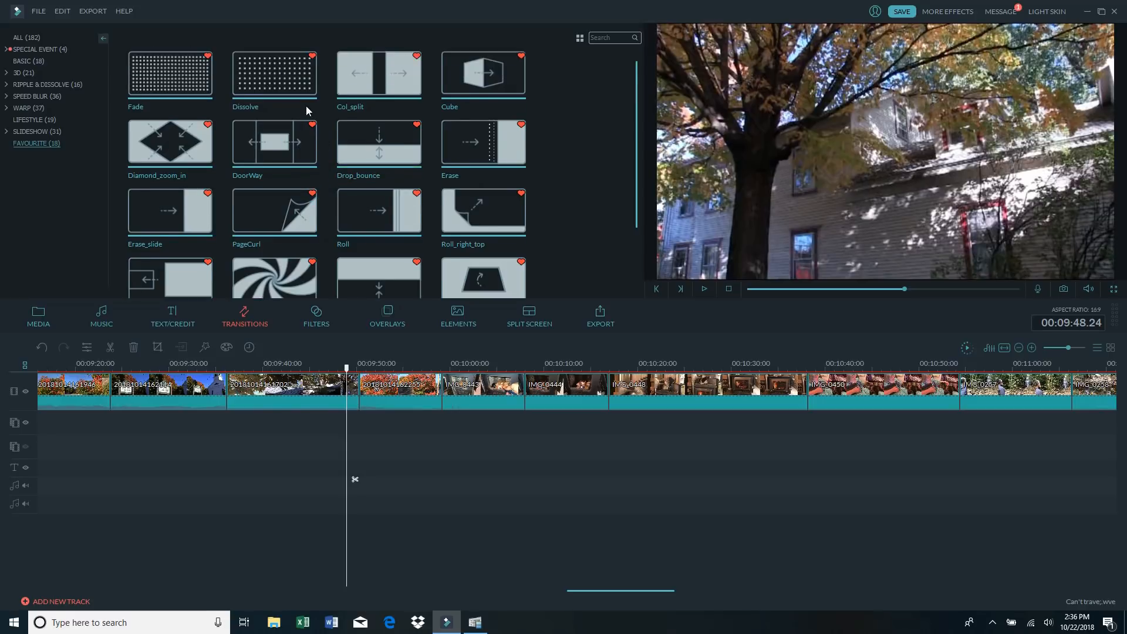
{"action": "left_click", "coordinate": [281, 74]}
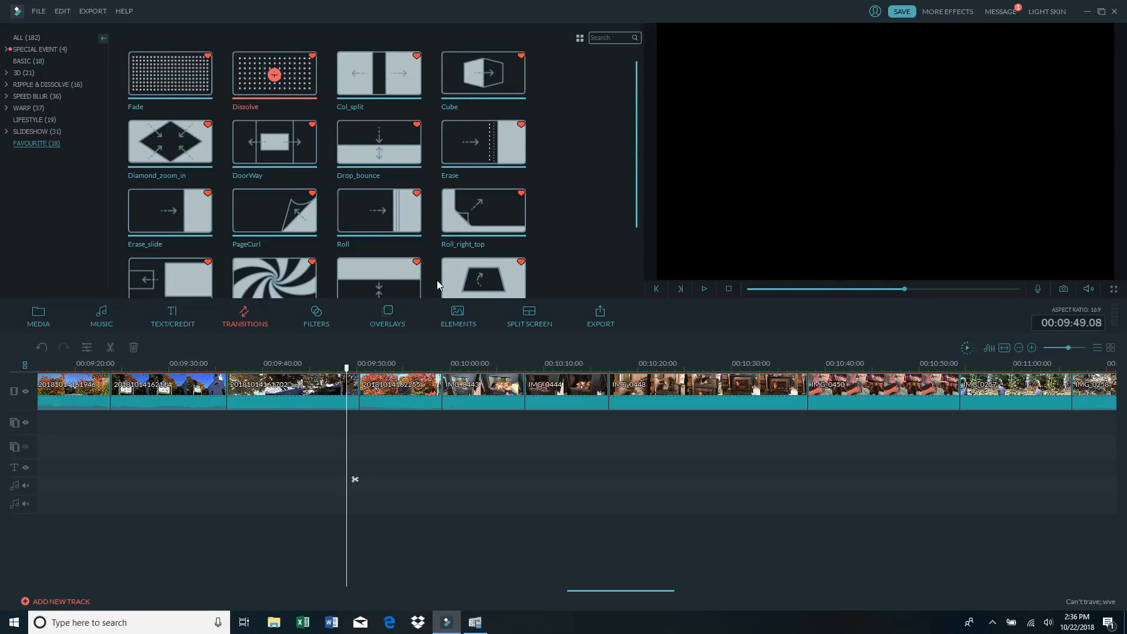
{"action": "left_click", "coordinate": [704, 289]}
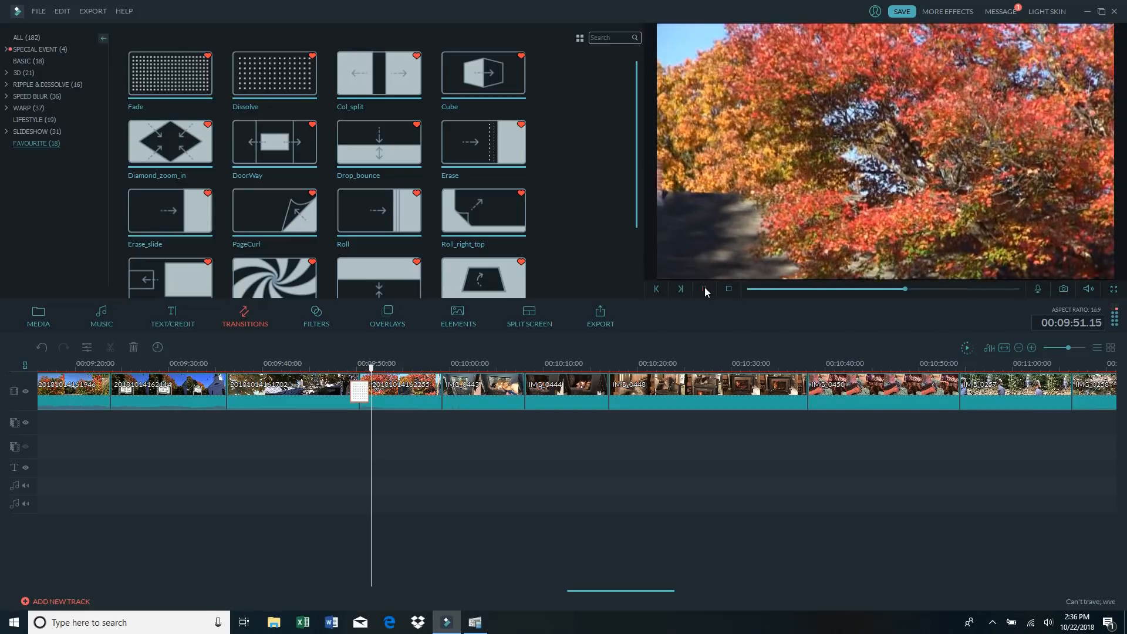
{"action": "left_click", "coordinate": [704, 289]}
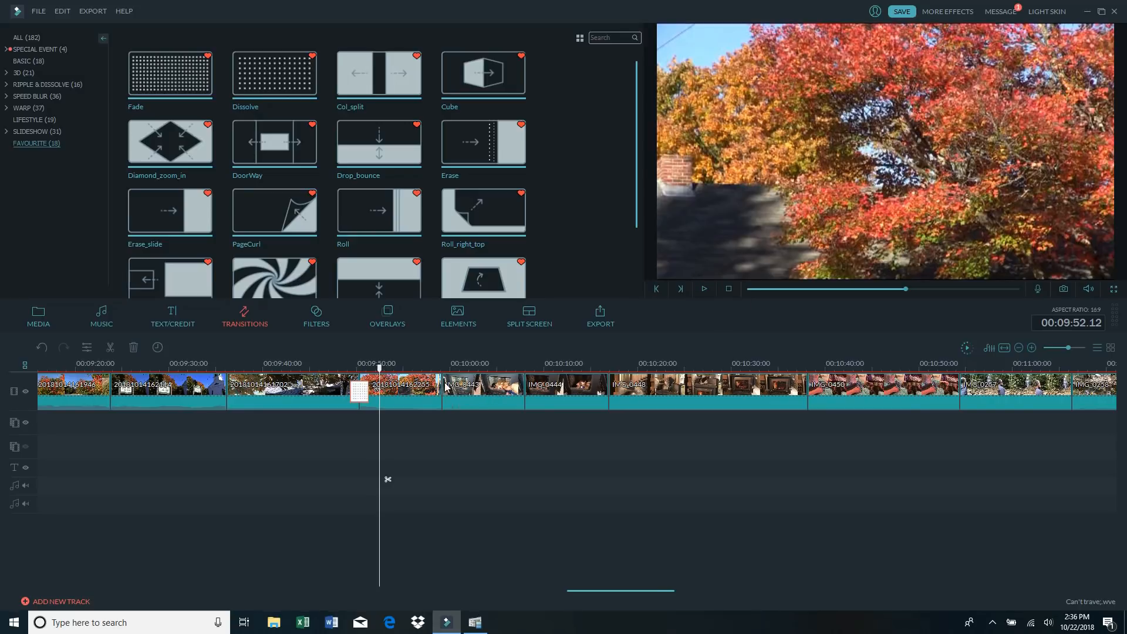
{"action": "left_click_drag", "start_coordinate": [379, 365], "coordinate": [426, 369]}
{"action": "mouse_move", "coordinate": [332, 224]}
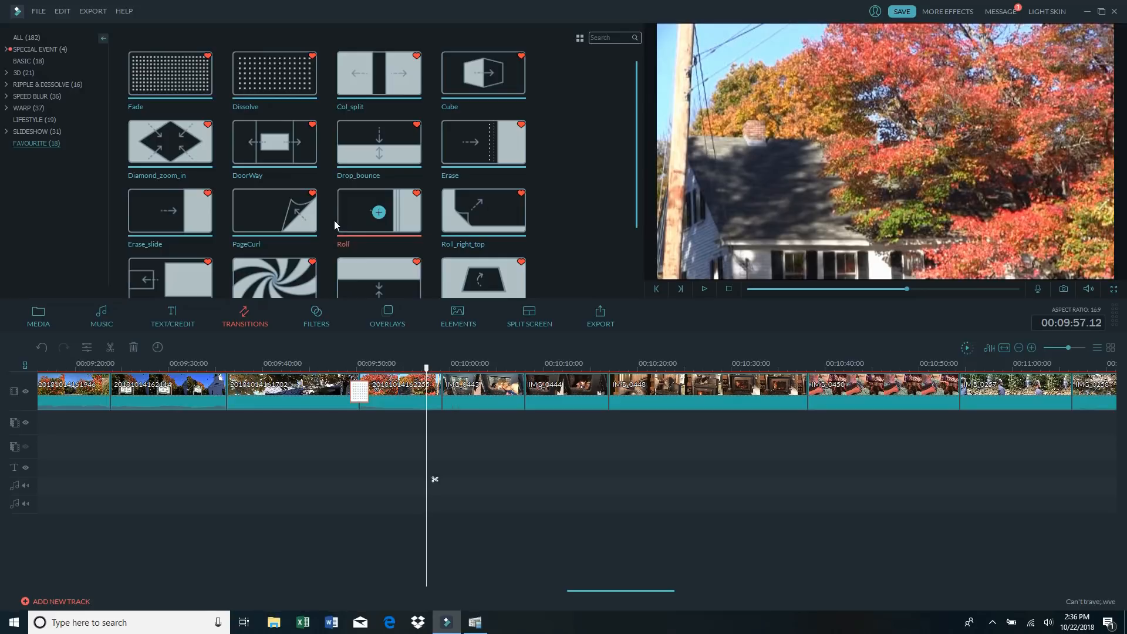
{"action": "mouse_move", "coordinate": [504, 86]}
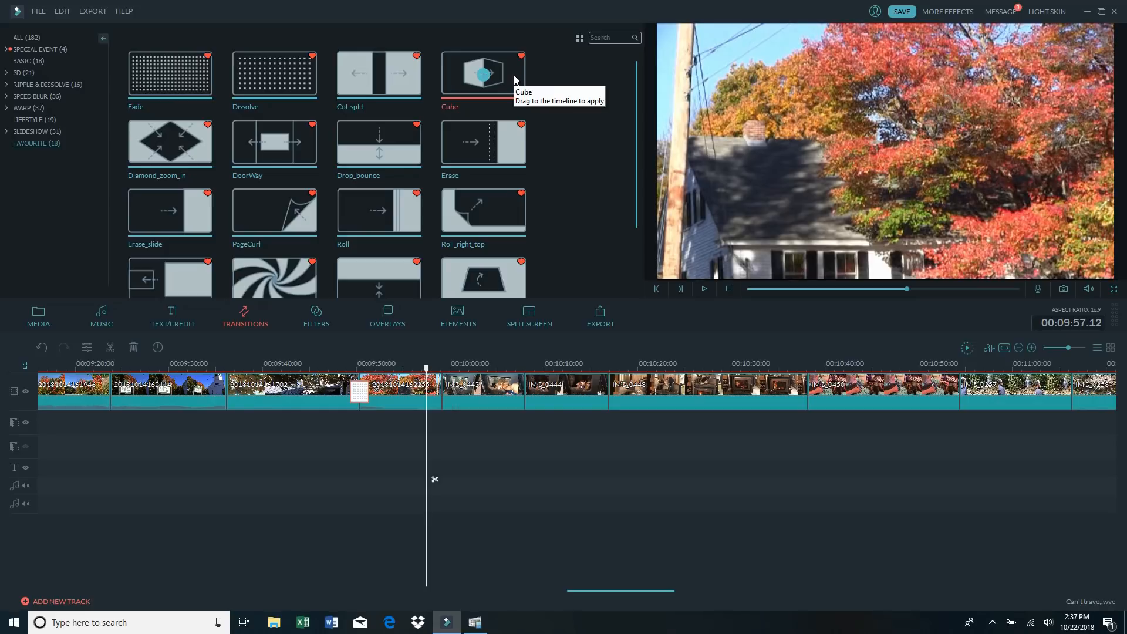
{"action": "left_click", "coordinate": [514, 80]}
{"action": "left_click", "coordinate": [704, 289]}
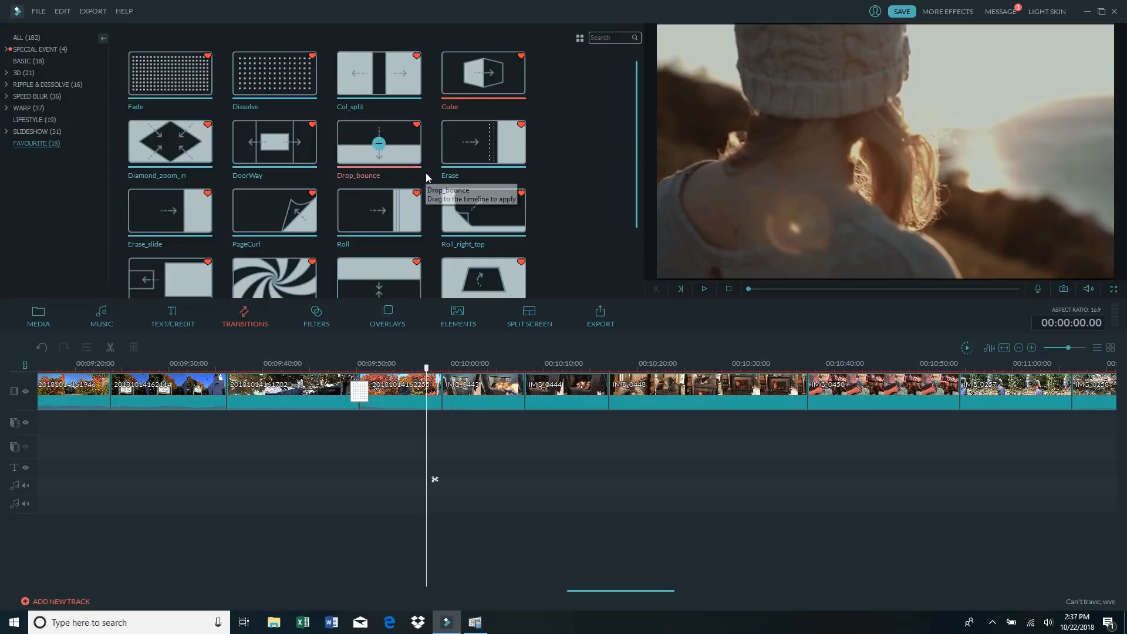
{"action": "scroll", "coordinate": [426, 174], "scroll_direction": "down", "scroll_amount": 1}
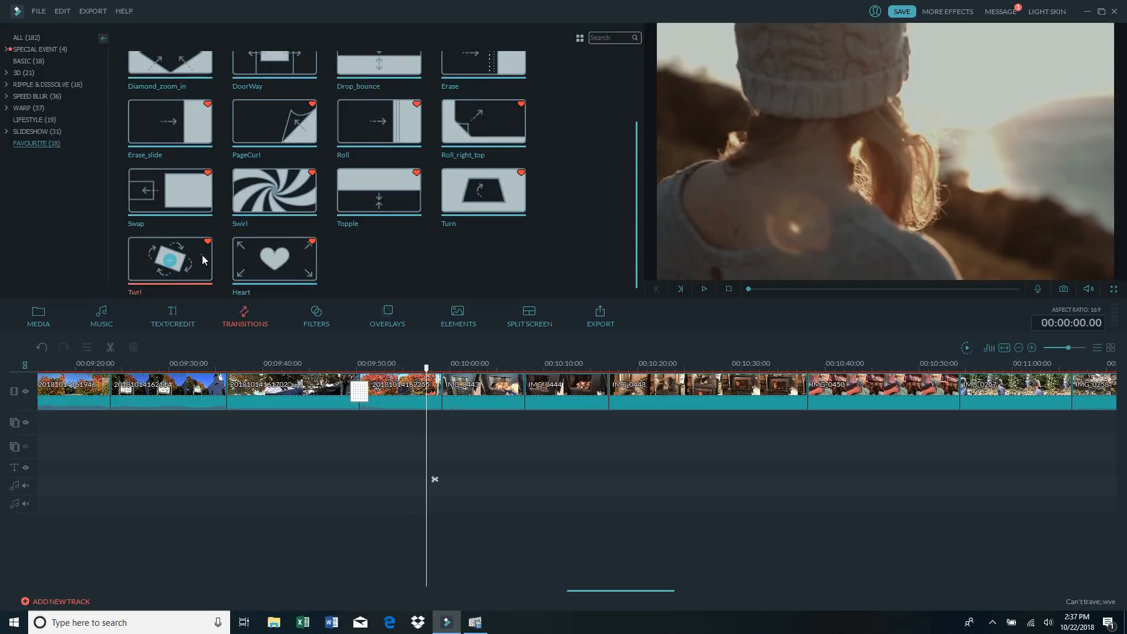
{"action": "left_click", "coordinate": [704, 289]}
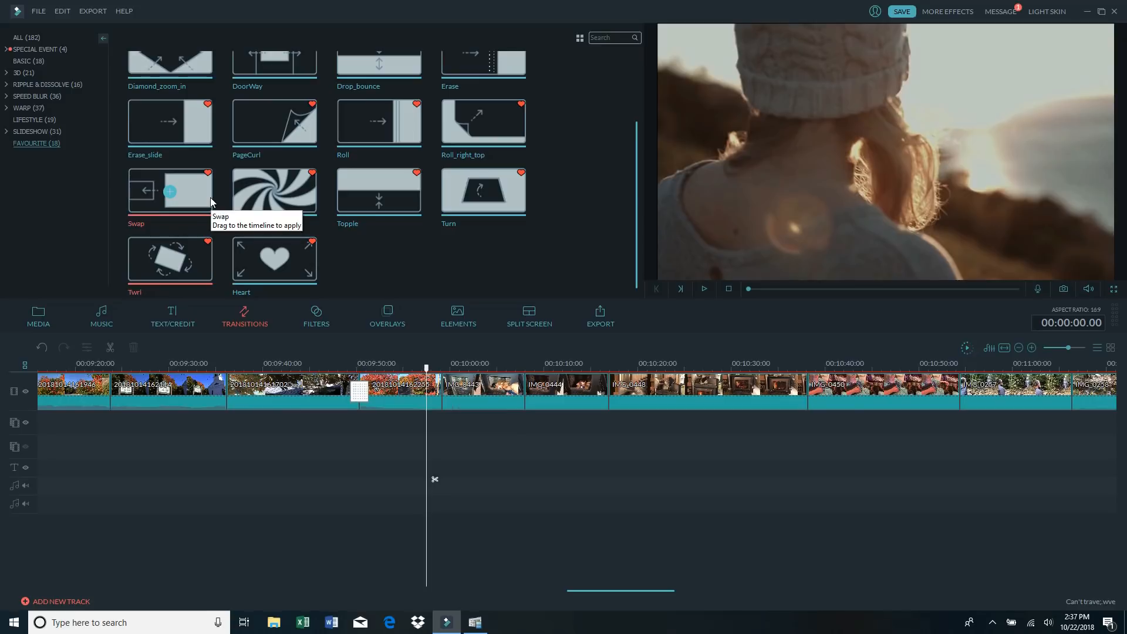
{"action": "left_click", "coordinate": [513, 203]}
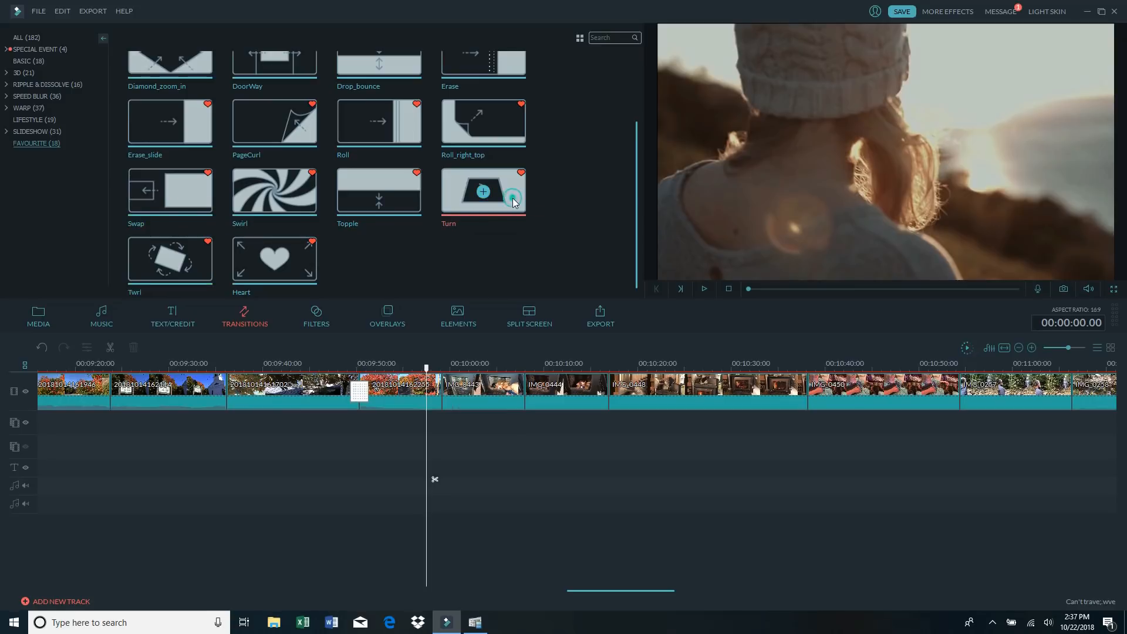
{"action": "left_click", "coordinate": [704, 288]}
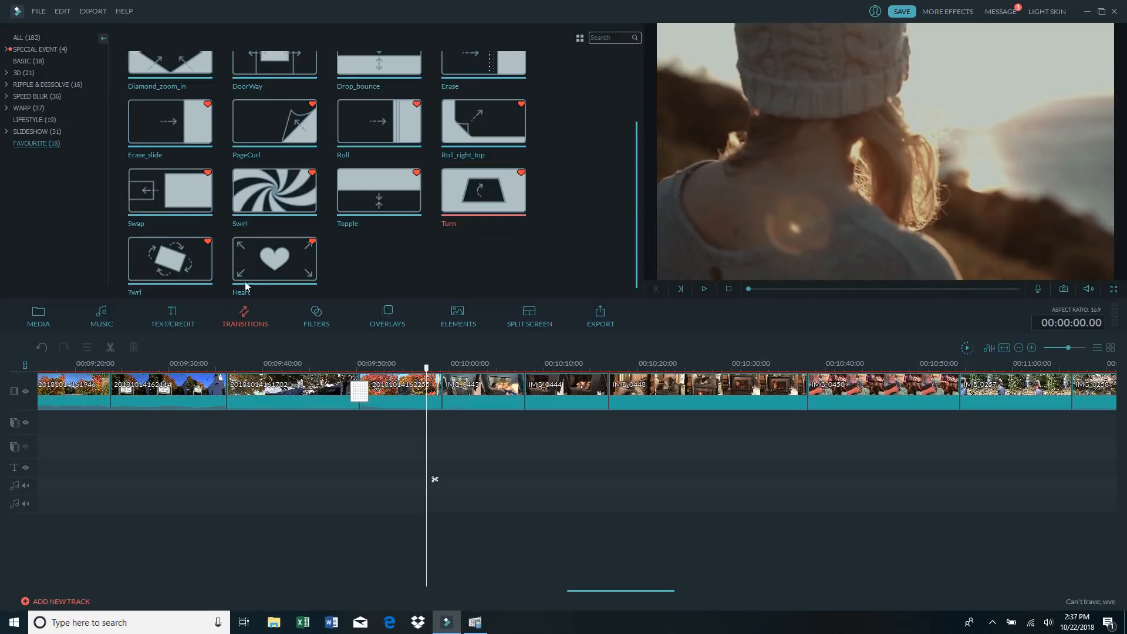
{"action": "left_click", "coordinate": [171, 262]}
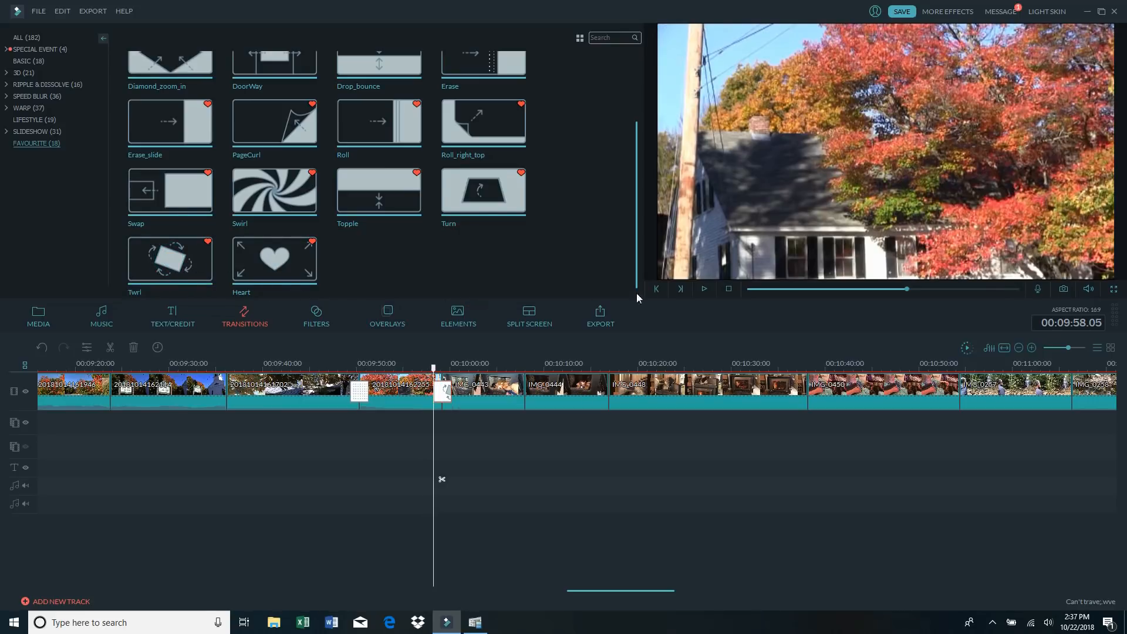
{"action": "left_click", "coordinate": [705, 288]}
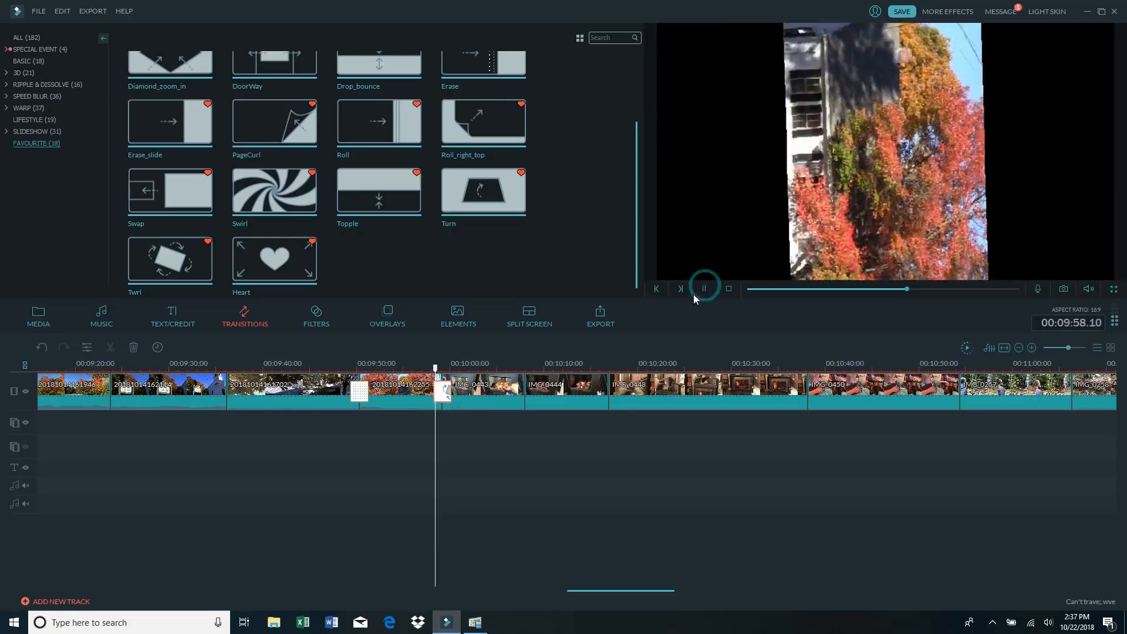
{"action": "left_click", "coordinate": [704, 289]}
{"action": "left_click", "coordinate": [418, 368]}
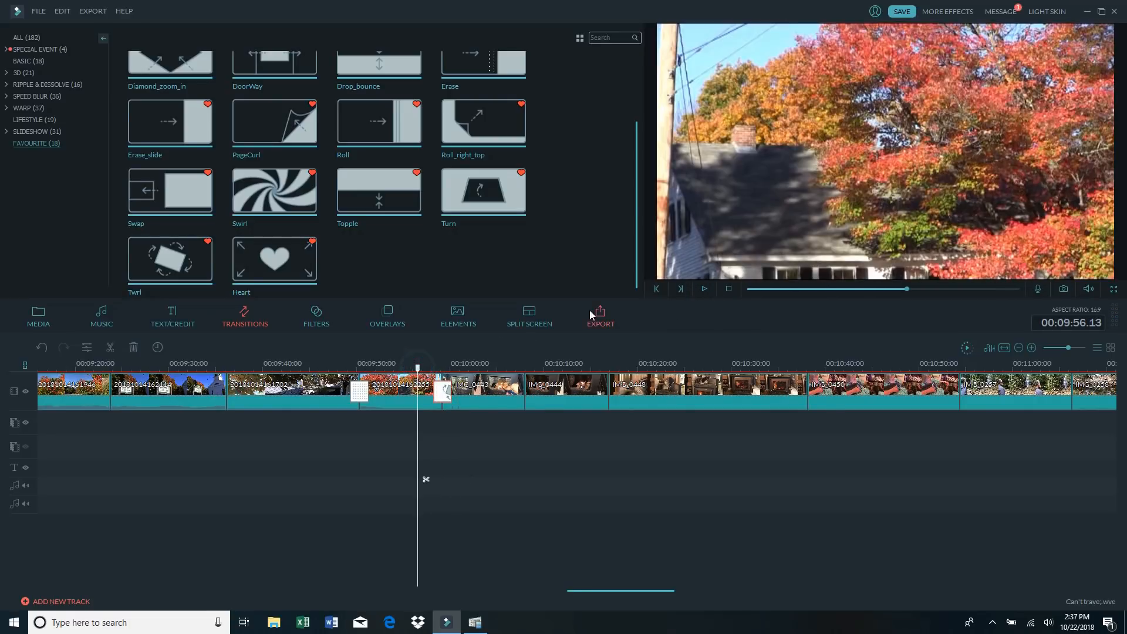
{"action": "left_click", "coordinate": [705, 288]}
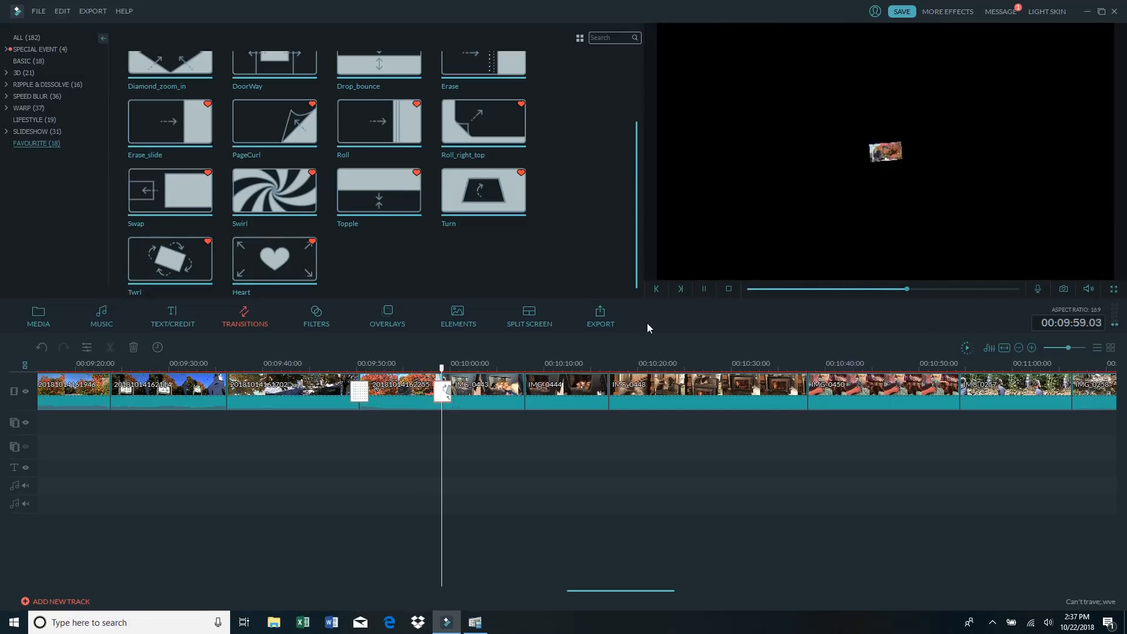
{"action": "left_click", "coordinate": [704, 290]}
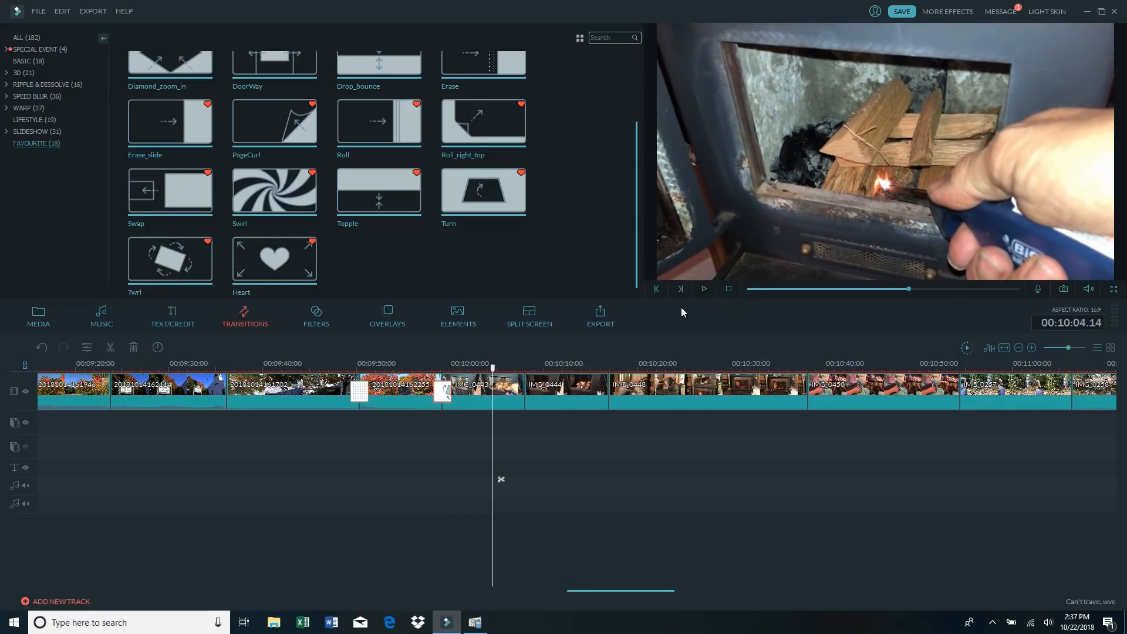
{"action": "left_click_drag", "start_coordinate": [649, 591], "coordinate": [597, 587]}
{"action": "left_click", "coordinate": [381, 368]}
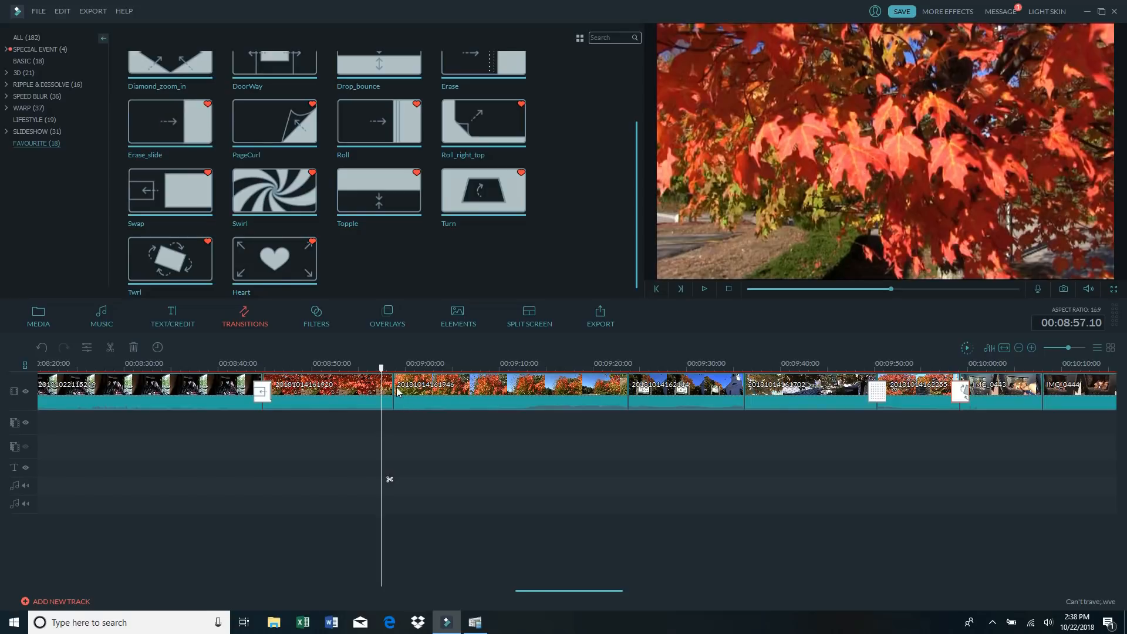
{"action": "mouse_move", "coordinate": [174, 112]}
{"action": "left_mouse_down"}
{"action": "mouse_move", "coordinate": [167, 121]}
{"action": "mouse_move", "coordinate": [393, 391]}
{"action": "left_mouse_up"}
{"action": "left_click", "coordinate": [704, 290]}
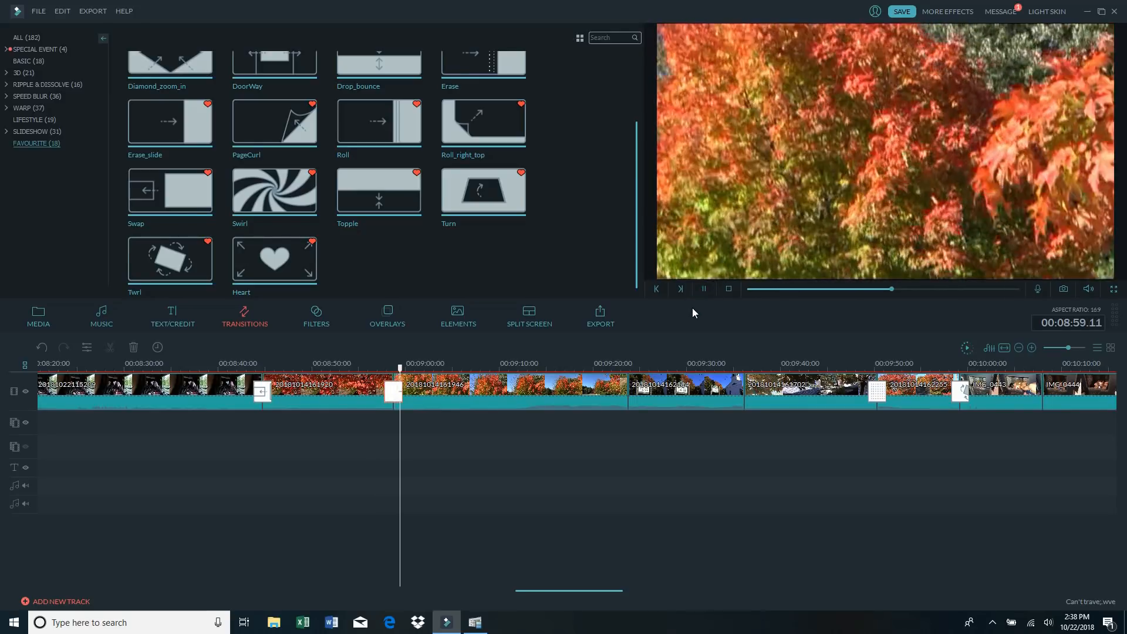
{"action": "left_click", "coordinate": [704, 289]}
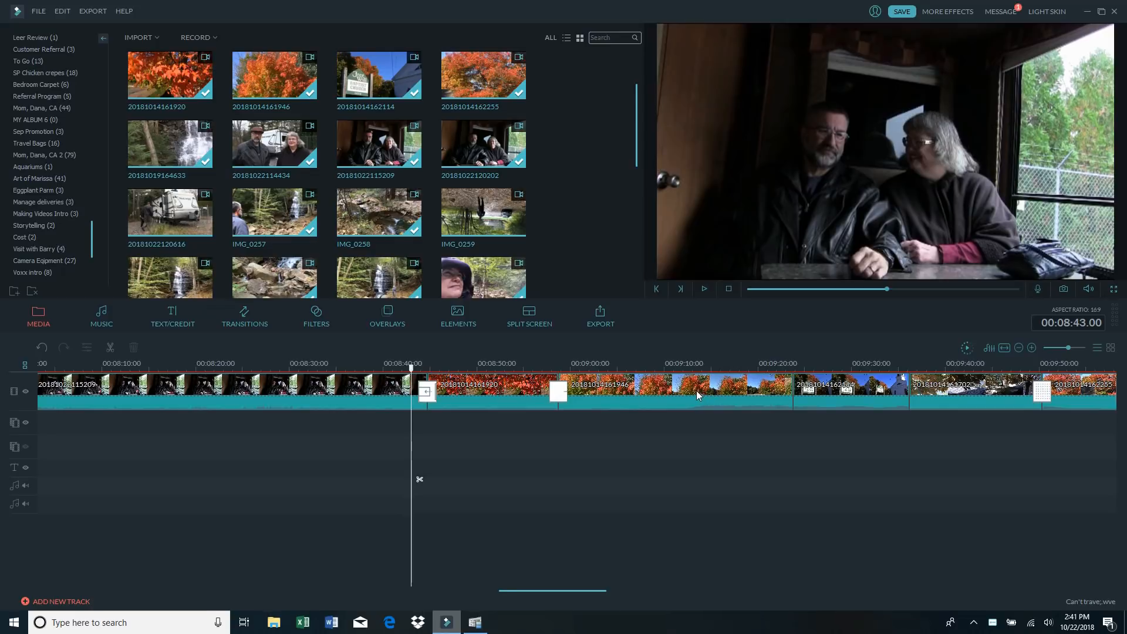
- Play the foliage section from 00:08:43.00 to 00:09:29.06 and replay it from 00:08:44.21
{"action": "left_click", "coordinate": [705, 288]}
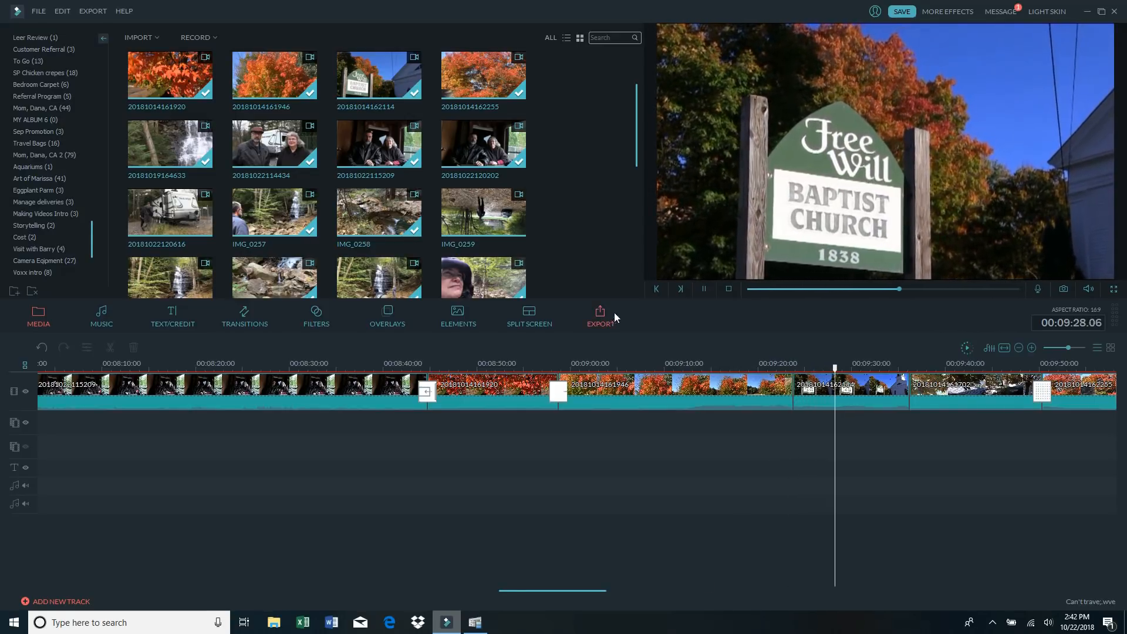
{"action": "left_click", "coordinate": [704, 289]}
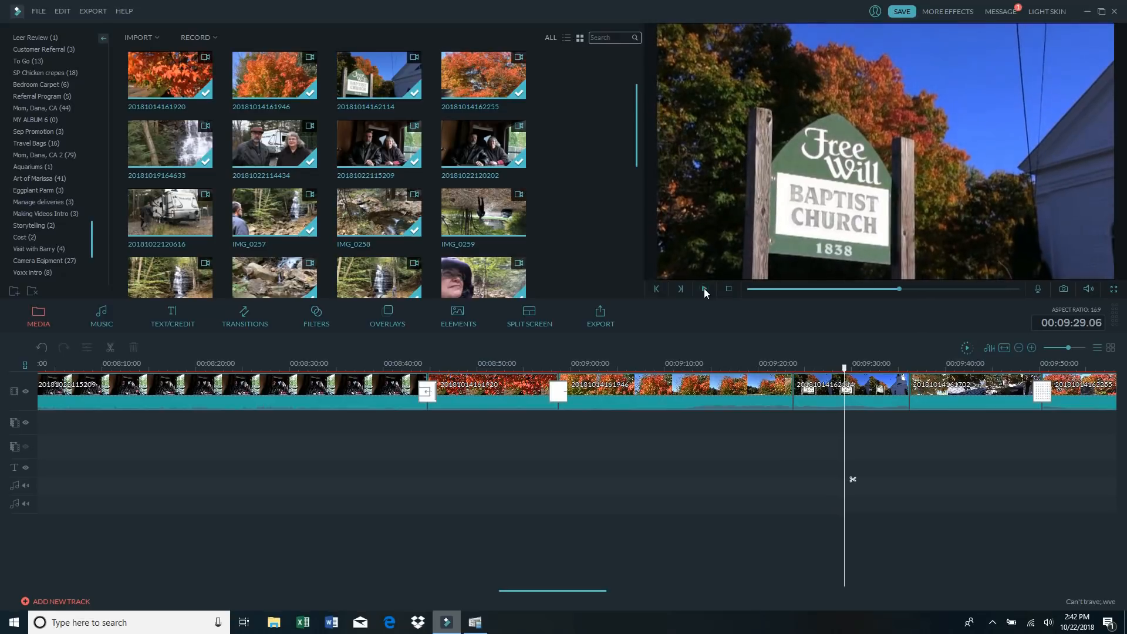
{"action": "left_click", "coordinate": [424, 366]}
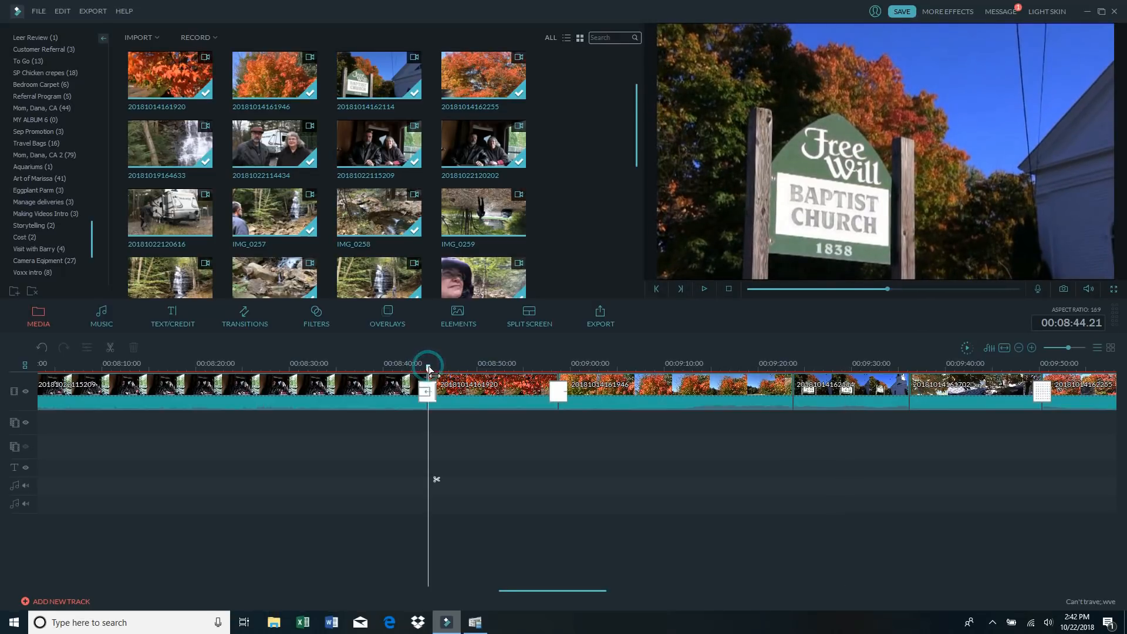
{"action": "left_click", "coordinate": [703, 289]}
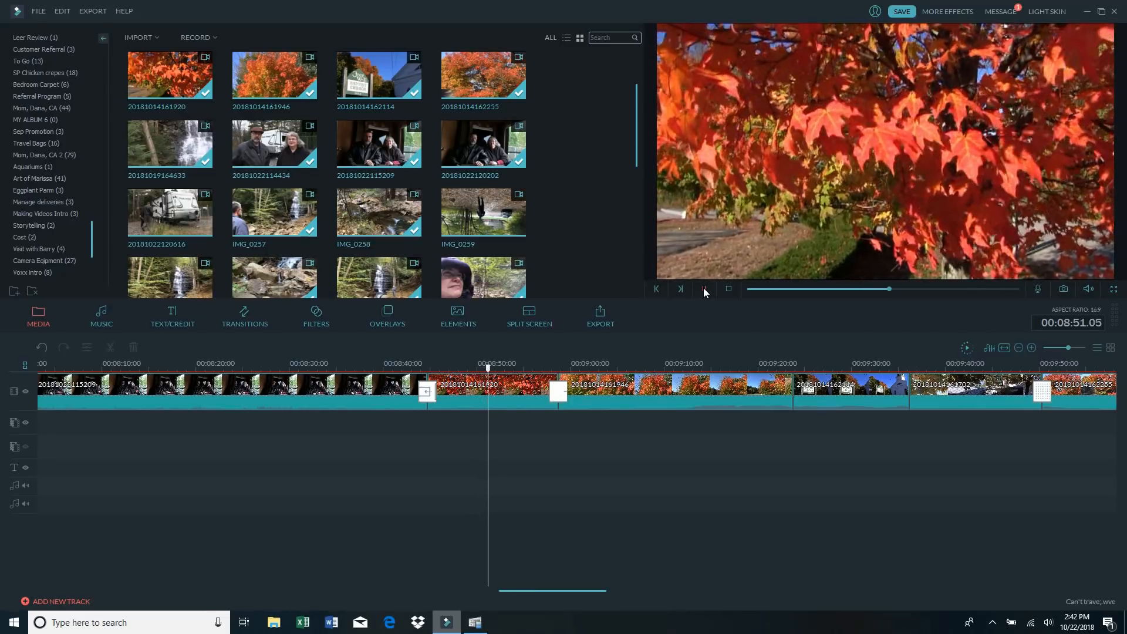
{"action": "left_click", "coordinate": [703, 288]}
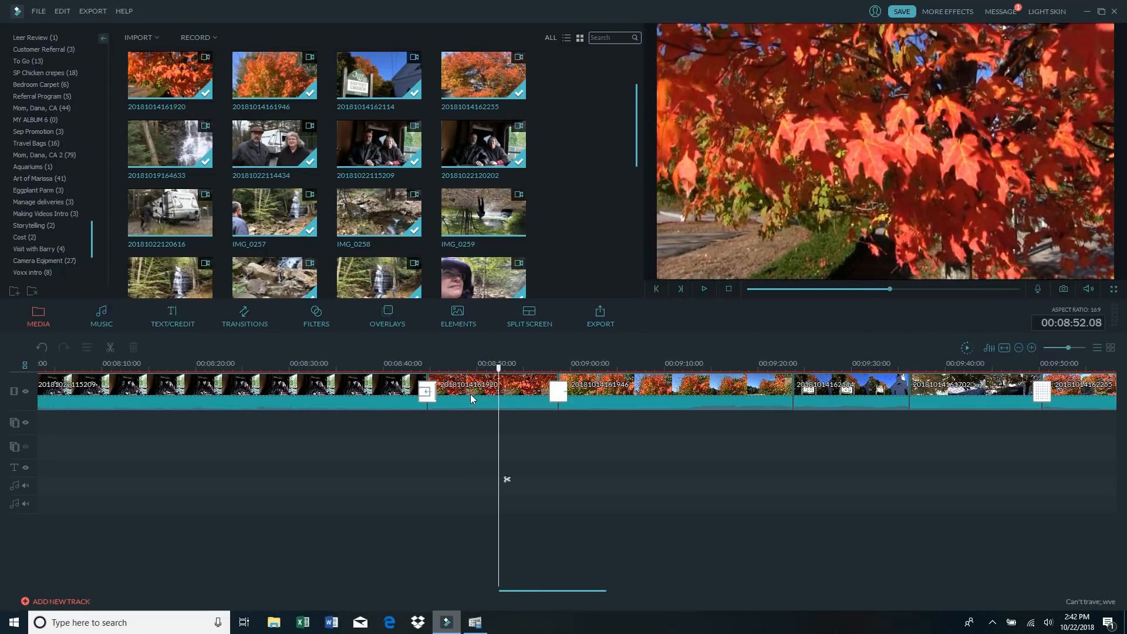
{"action": "left_click", "coordinate": [470, 394]}
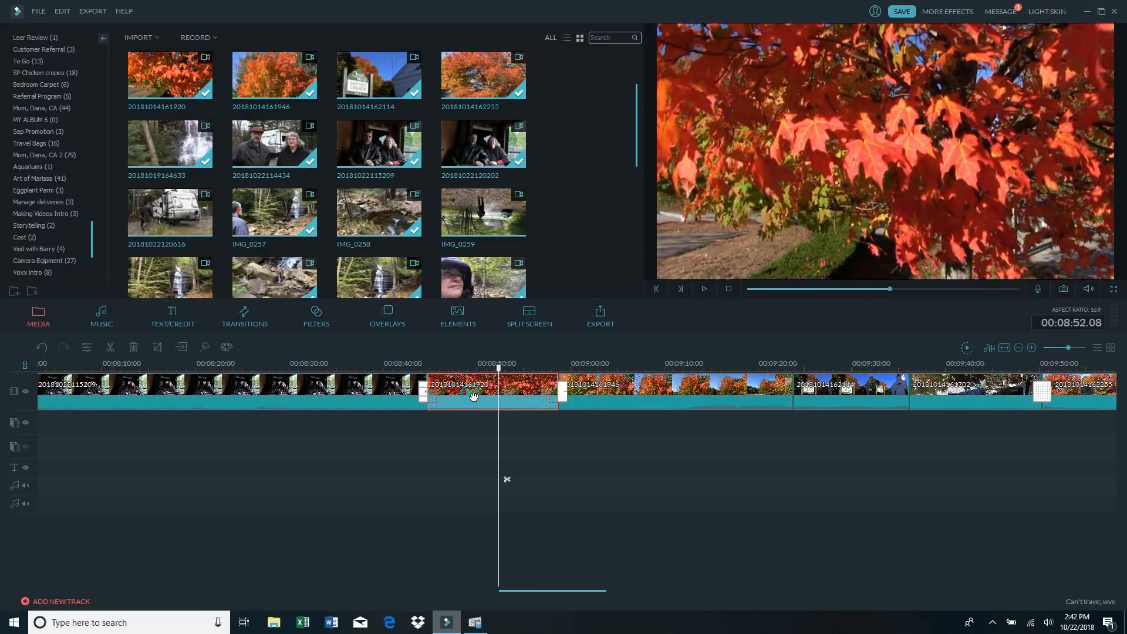
{"action": "left_click", "coordinate": [110, 348]}
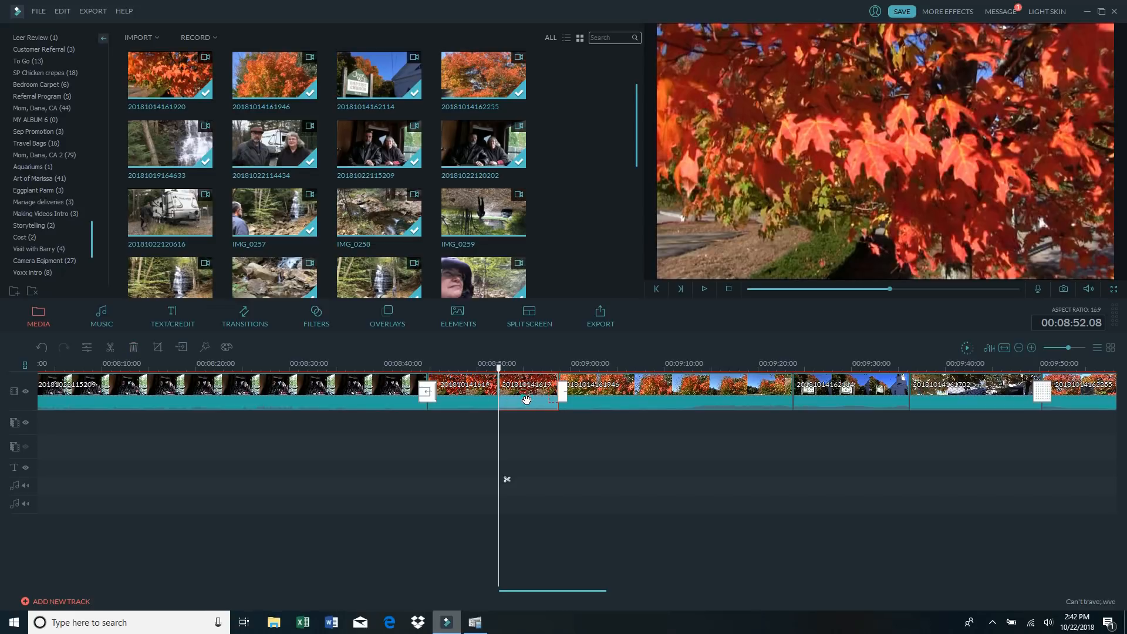
{"action": "left_click", "coordinate": [133, 348]}
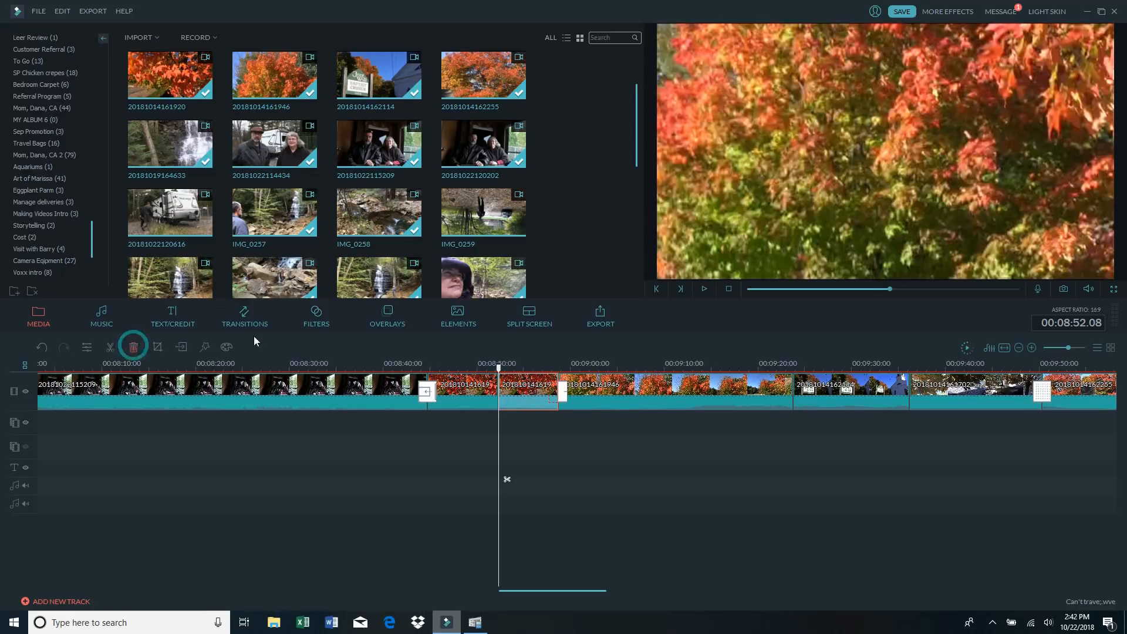
{"action": "left_click", "coordinate": [704, 289]}
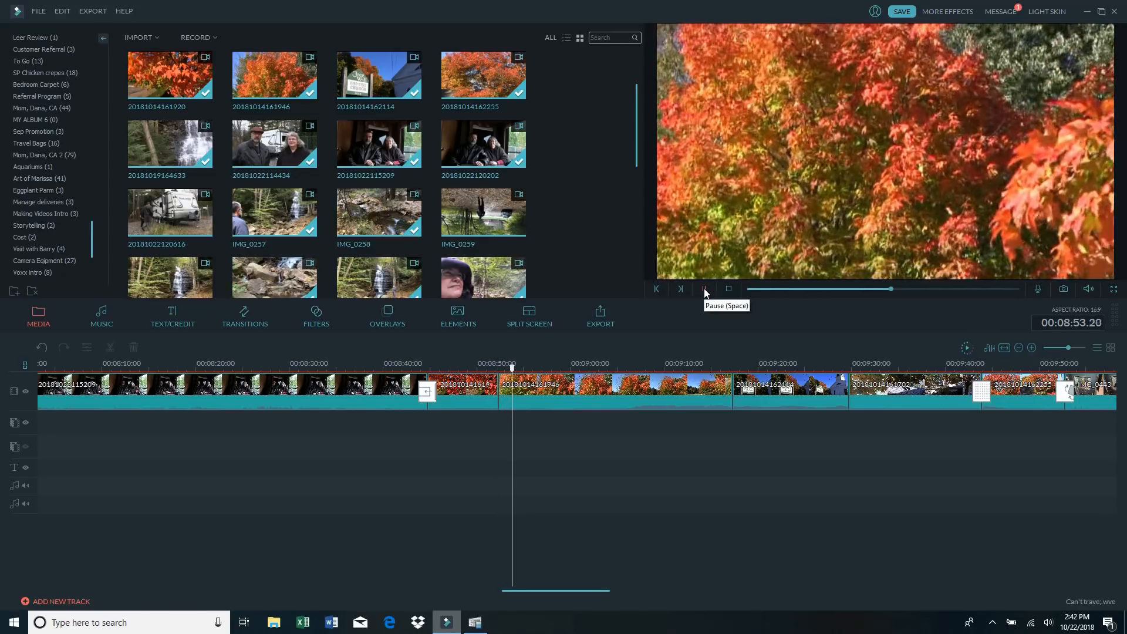
{"action": "left_click", "coordinate": [705, 289]}
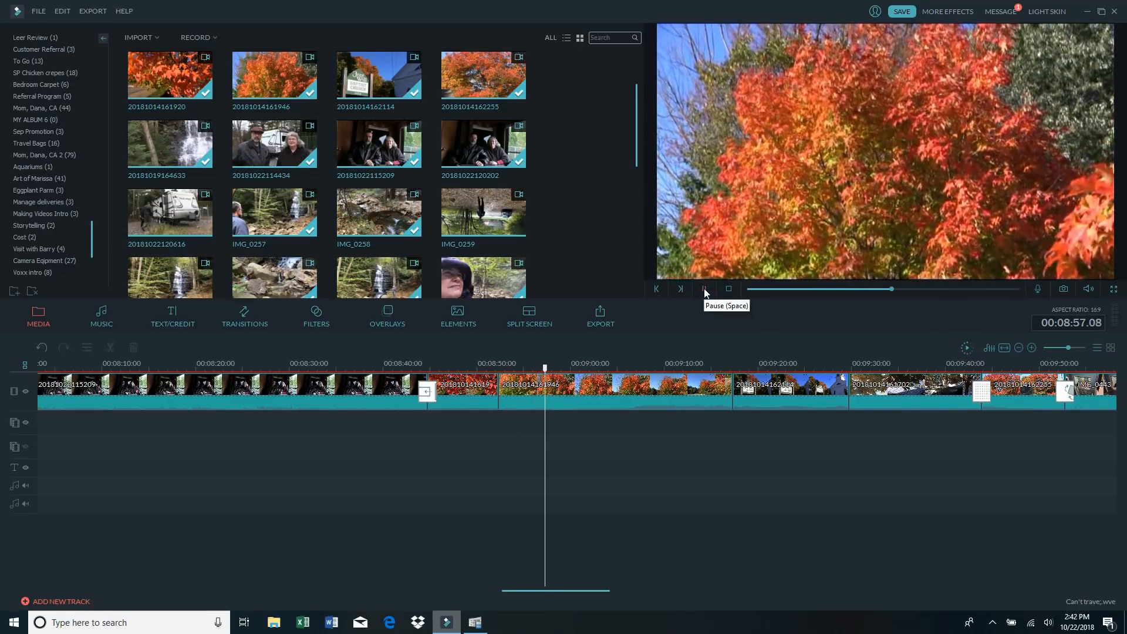
{"action": "left_click", "coordinate": [704, 289]}
{"action": "left_click", "coordinate": [599, 392]}
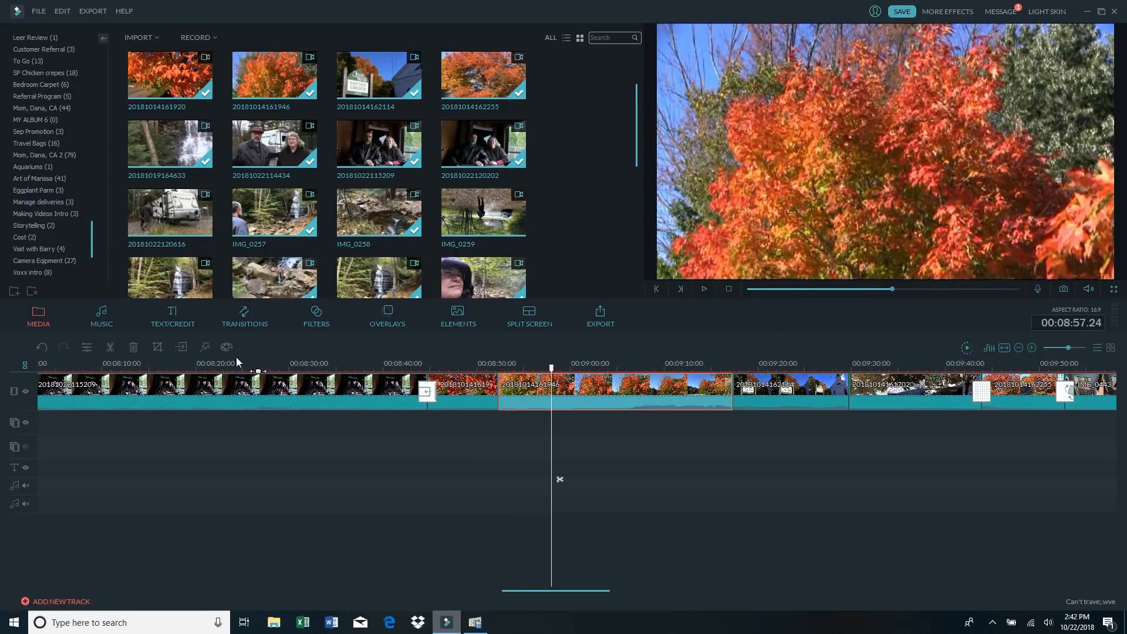
{"action": "left_click", "coordinate": [113, 344]}
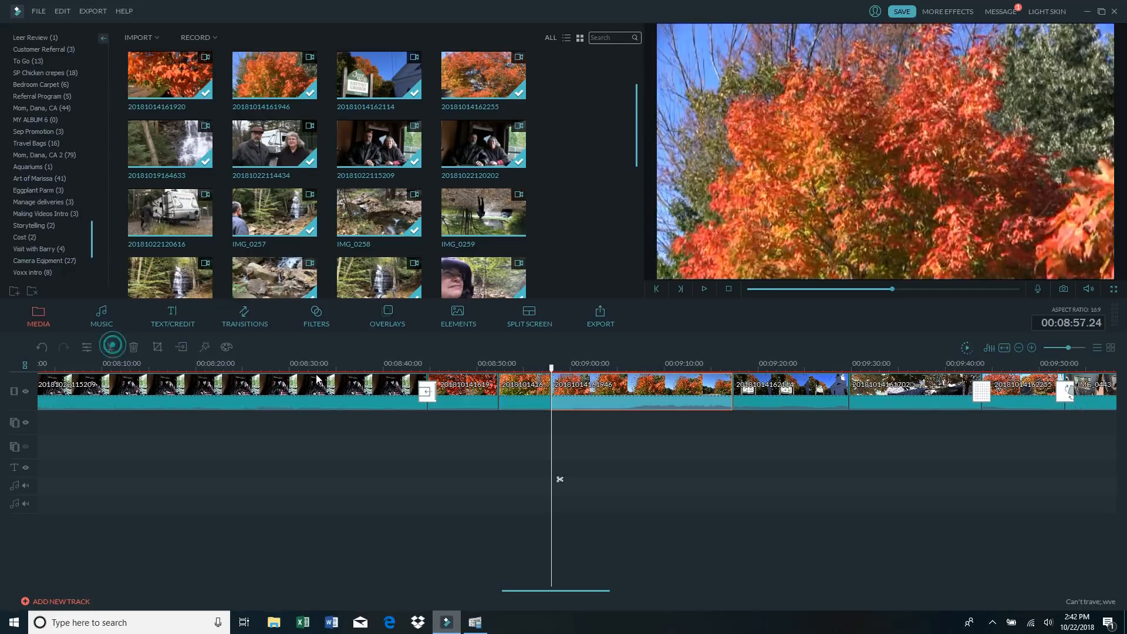
{"action": "left_click", "coordinate": [528, 388]}
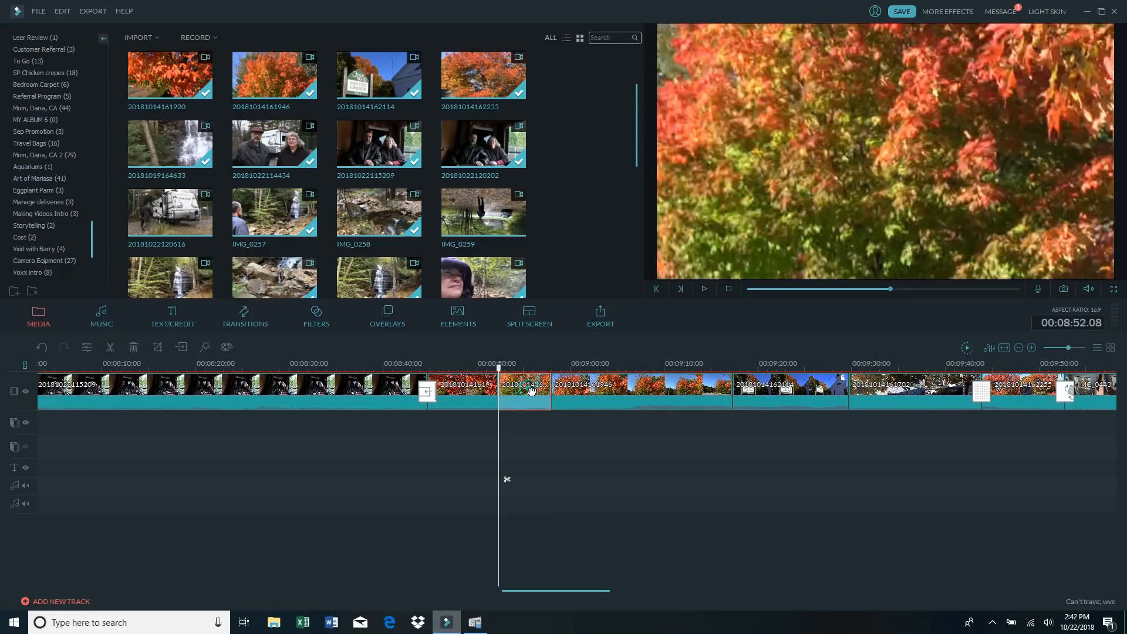
{"action": "left_click", "coordinate": [132, 348]}
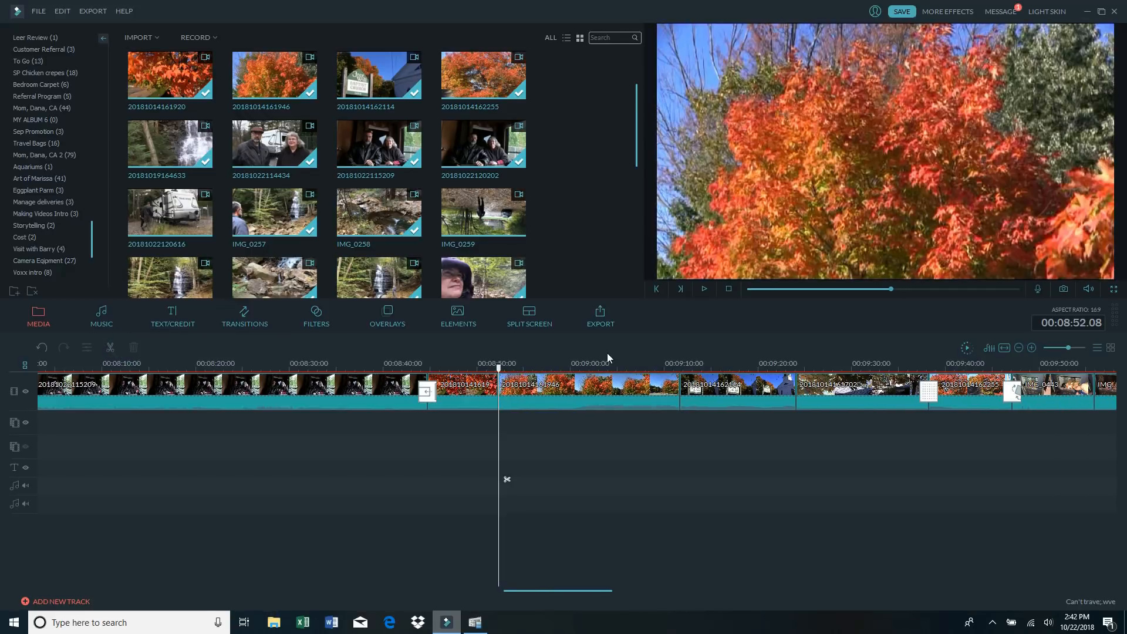
{"action": "left_click", "coordinate": [705, 290]}
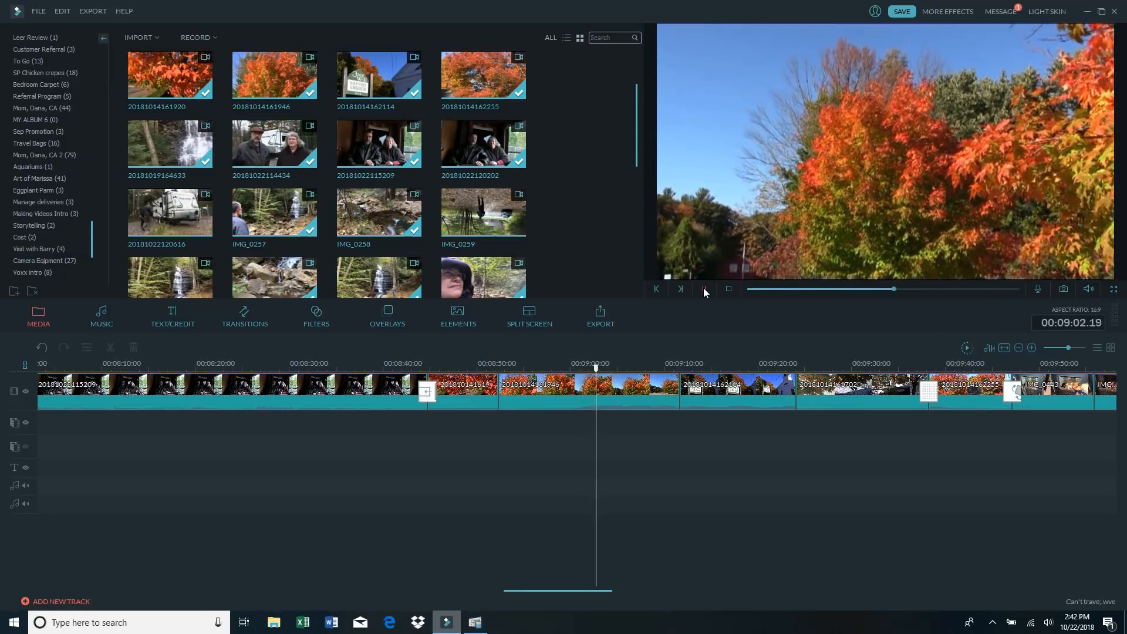
{"action": "left_click", "coordinate": [703, 287]}
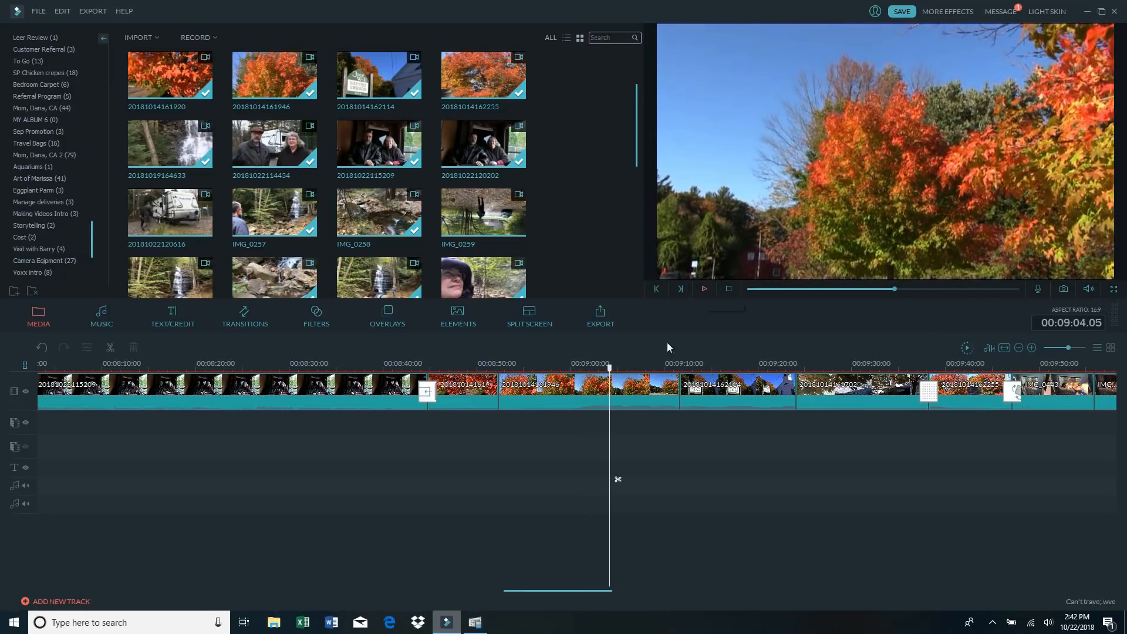
{"action": "left_click", "coordinate": [558, 392]}
{"action": "left_click", "coordinate": [110, 347]}
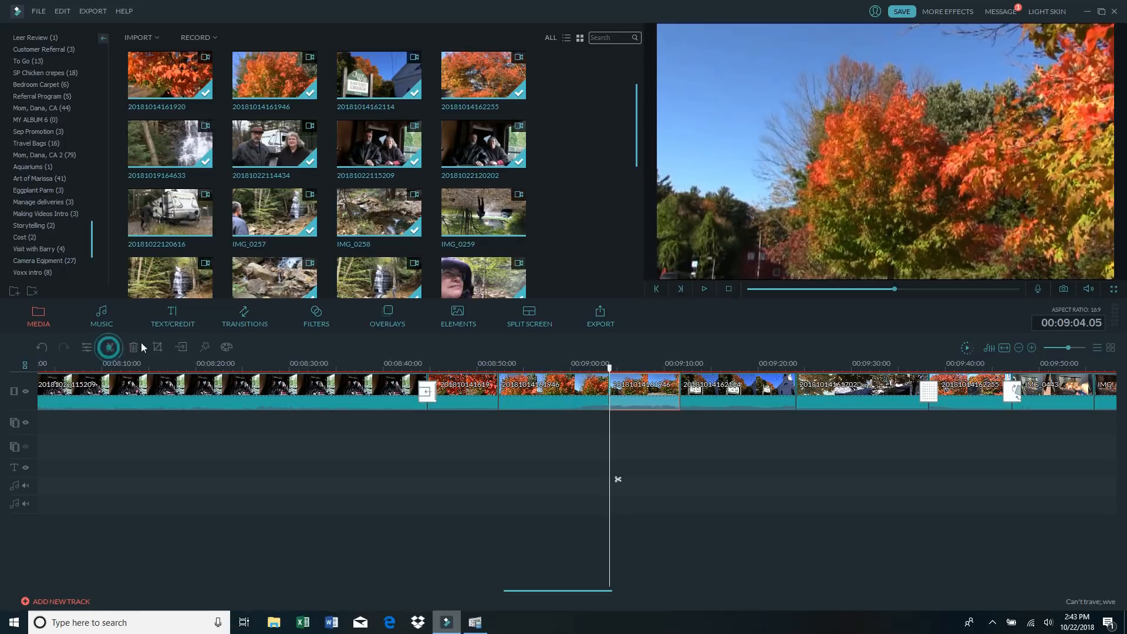
{"action": "left_click", "coordinate": [134, 347]}
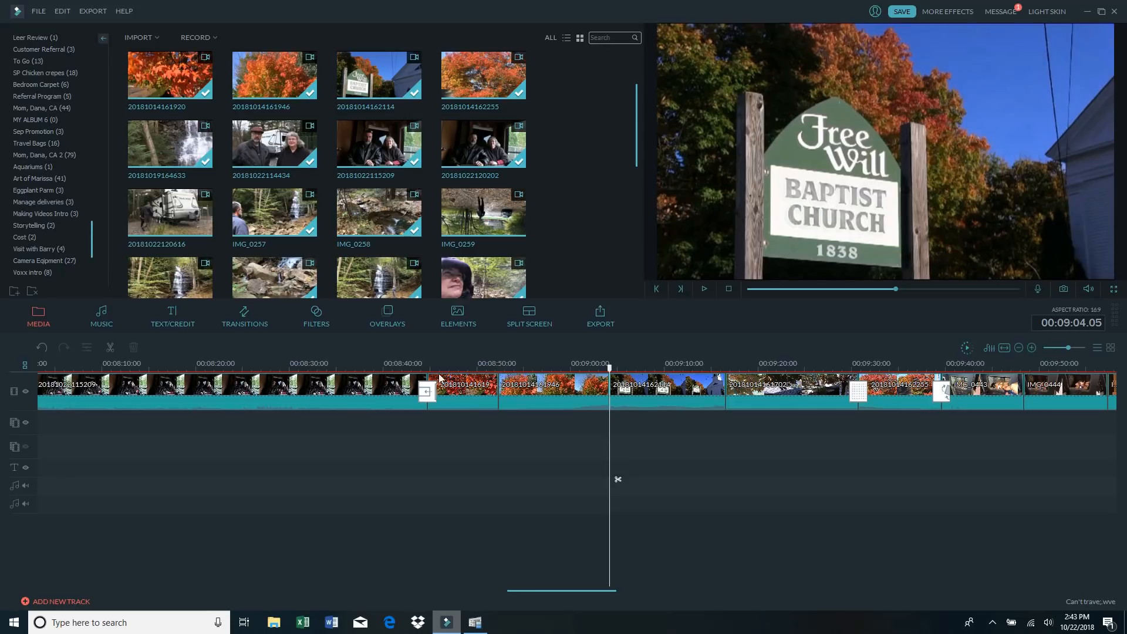
- Play the change from the interview to the foliage from 00:08:43.06 to 00:08:46.23
{"action": "left_click", "coordinate": [414, 369]}
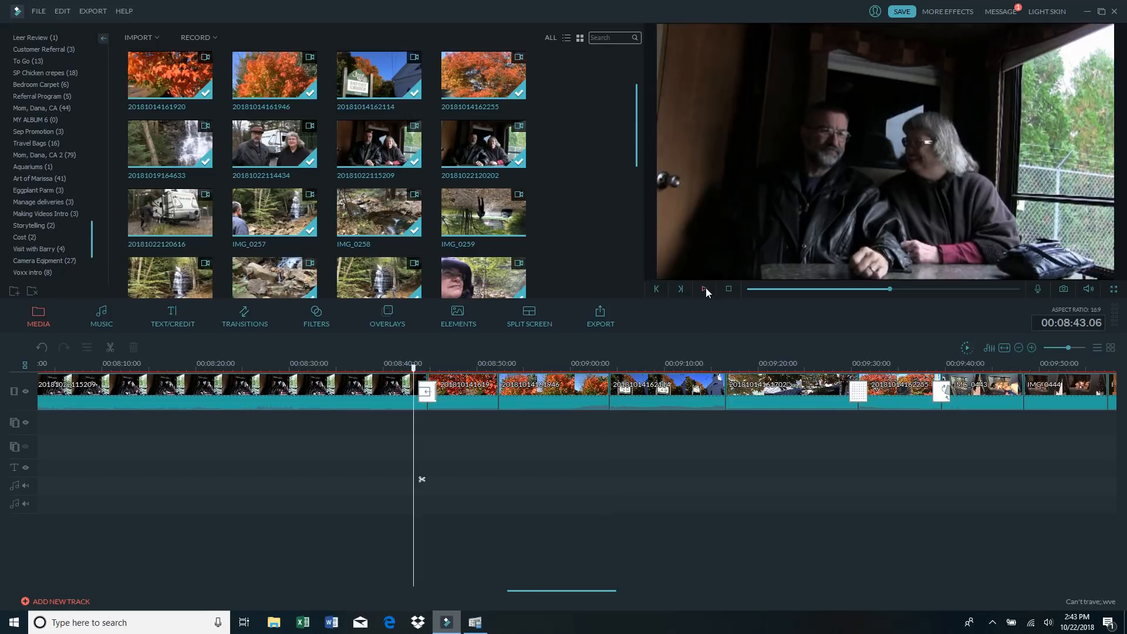
{"action": "left_click", "coordinate": [704, 288]}
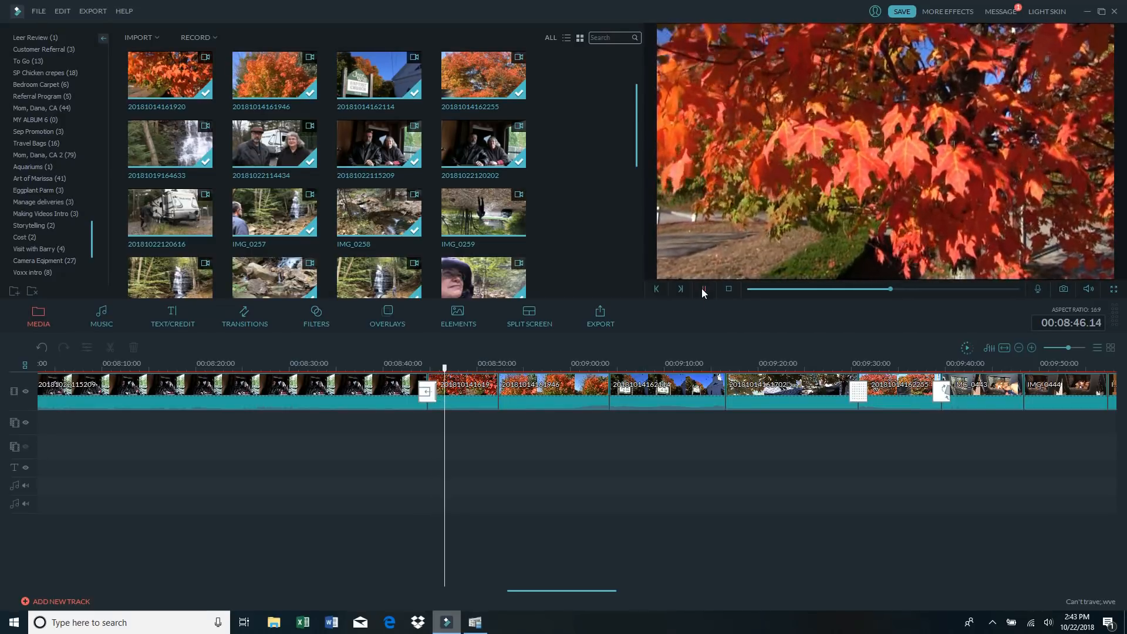
{"action": "left_click", "coordinate": [703, 289]}
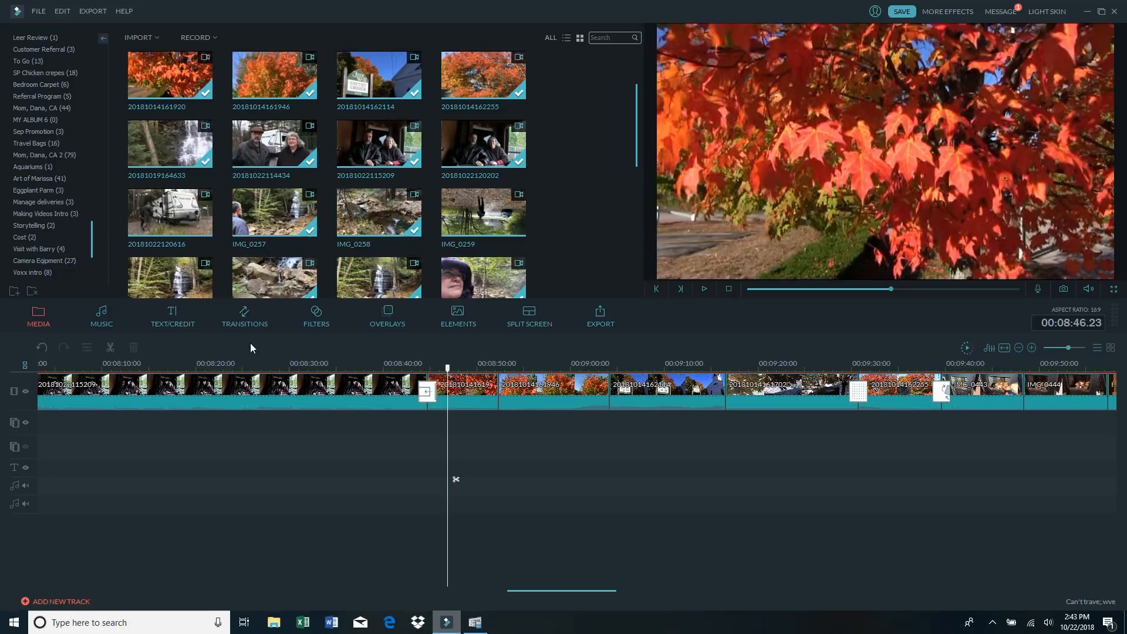
{"action": "left_click", "coordinate": [246, 320]}
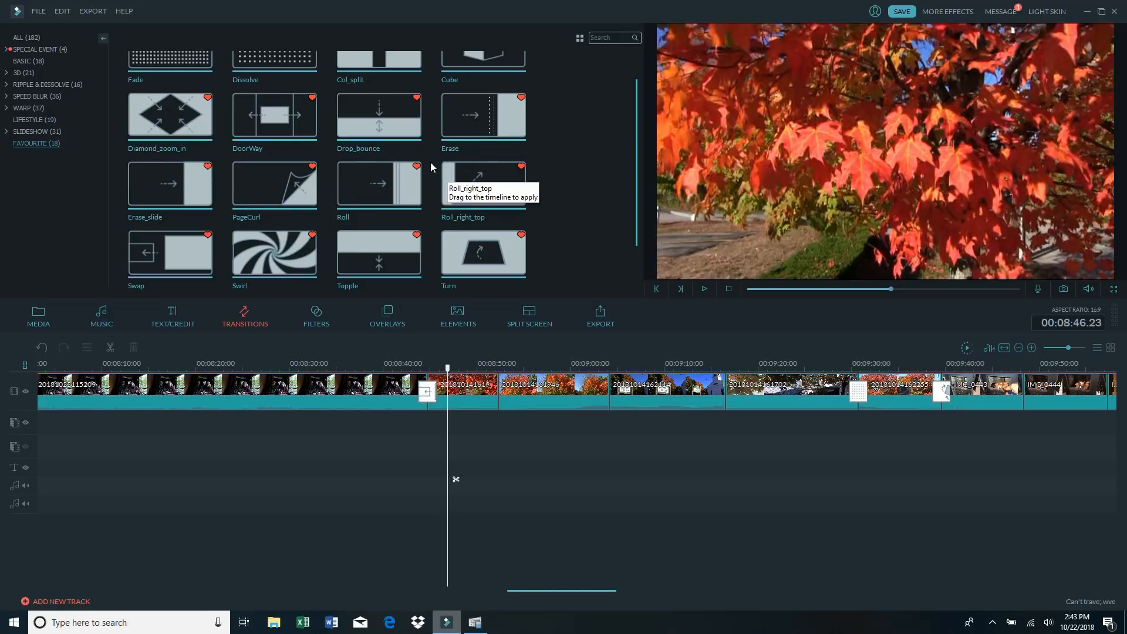
{"action": "scroll", "coordinate": [430, 159], "scroll_direction": "down", "scroll_amount": 1}
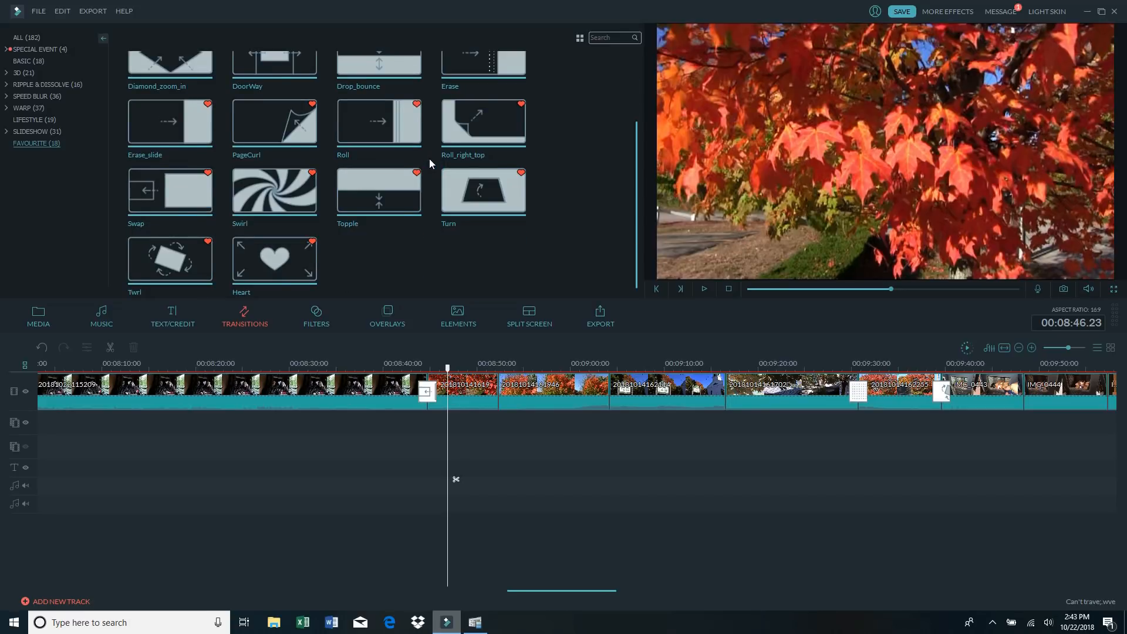
{"action": "scroll", "coordinate": [428, 159], "scroll_direction": "up", "scroll_amount": 1}
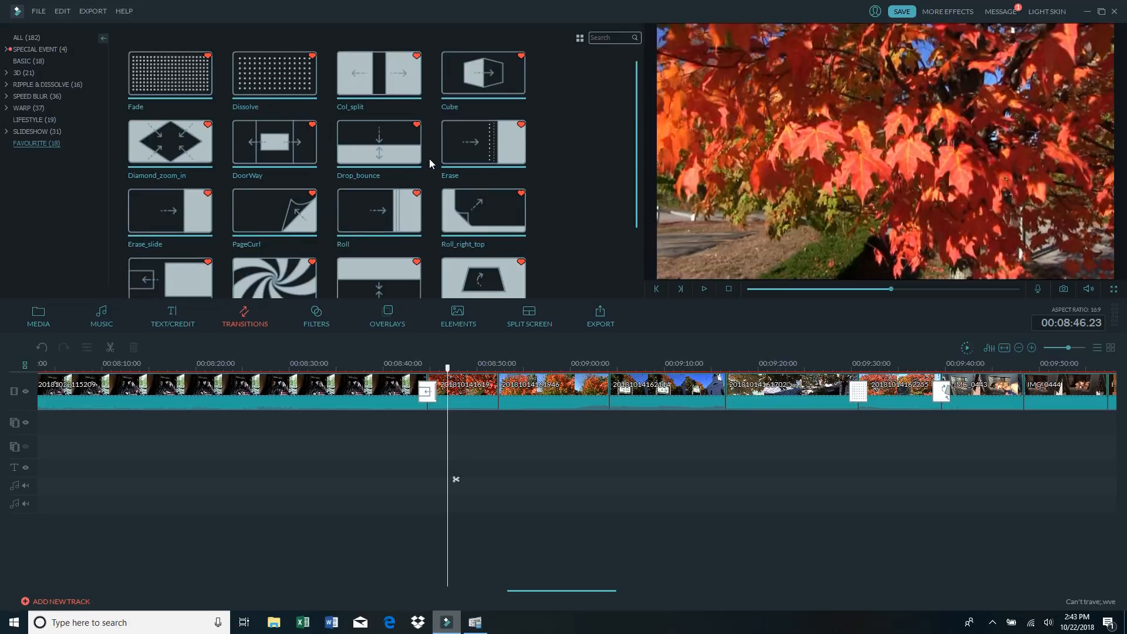
{"action": "left_click", "coordinate": [170, 77]}
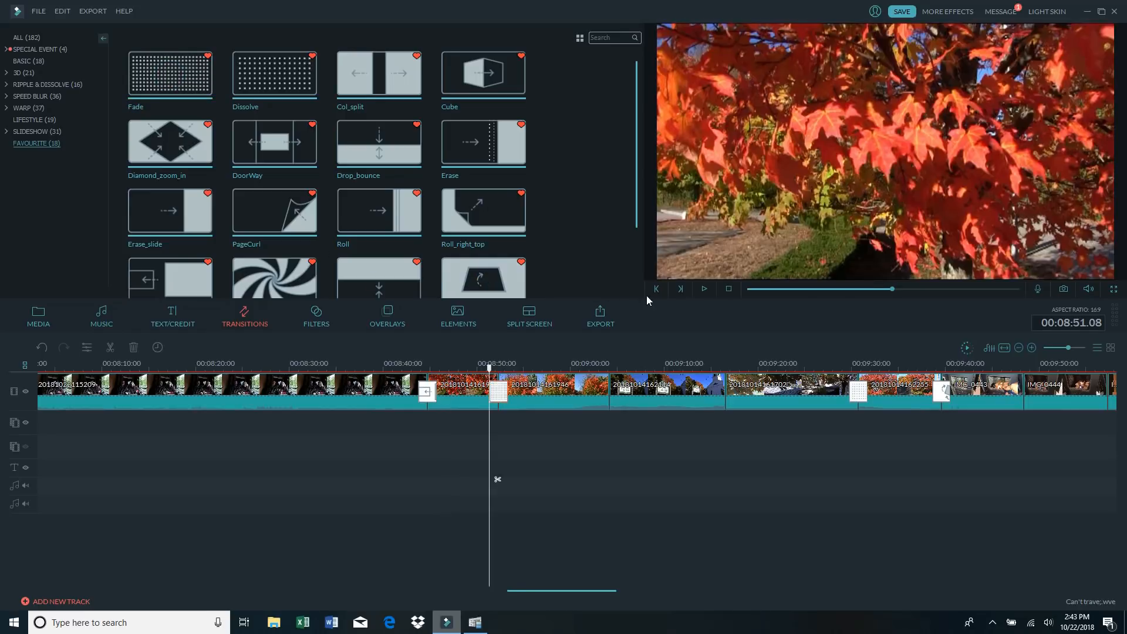
- Play the shortened foliage section with its transitions from 00:08:43.11 to 00:09:06.06
{"action": "left_click", "coordinate": [704, 290]}
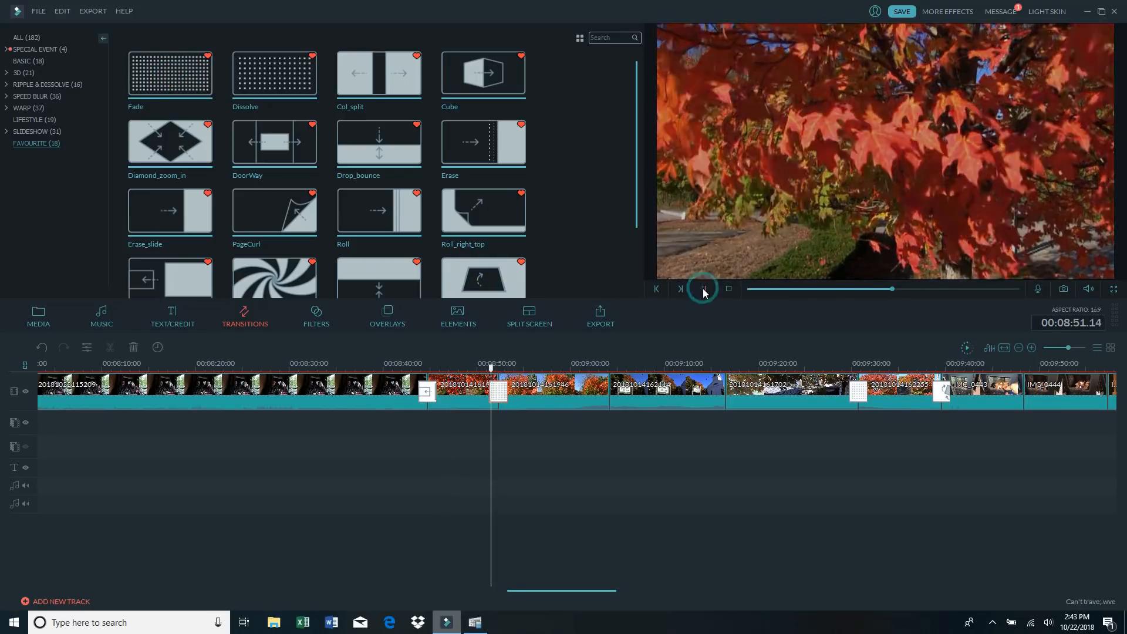
{"action": "left_click", "coordinate": [703, 290]}
{"action": "left_click", "coordinate": [415, 368]}
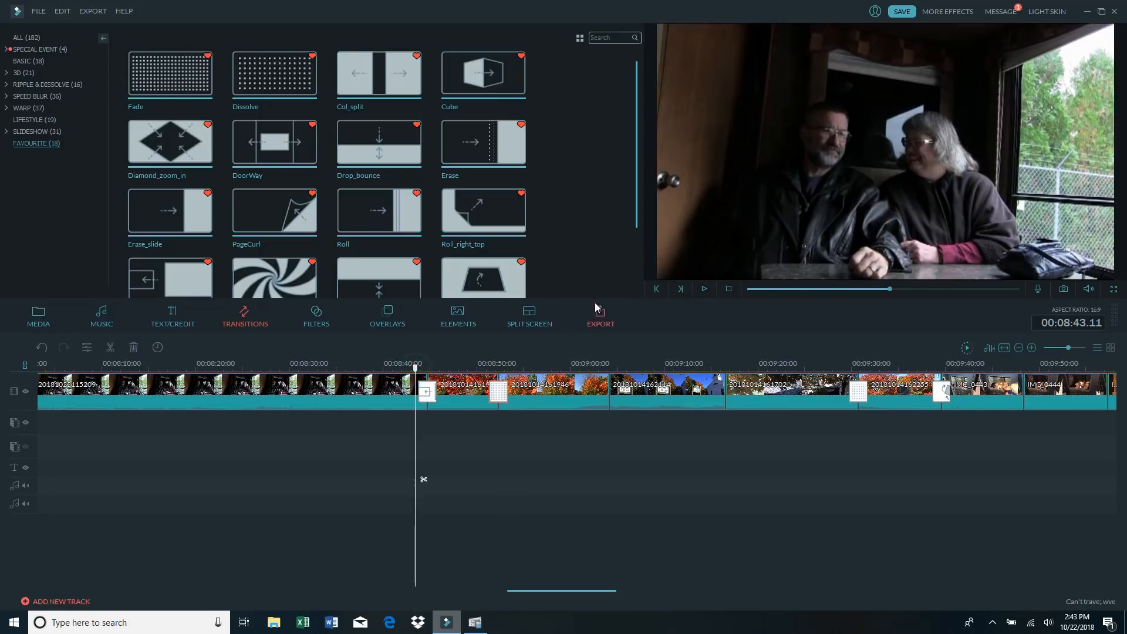
{"action": "left_click", "coordinate": [703, 290]}
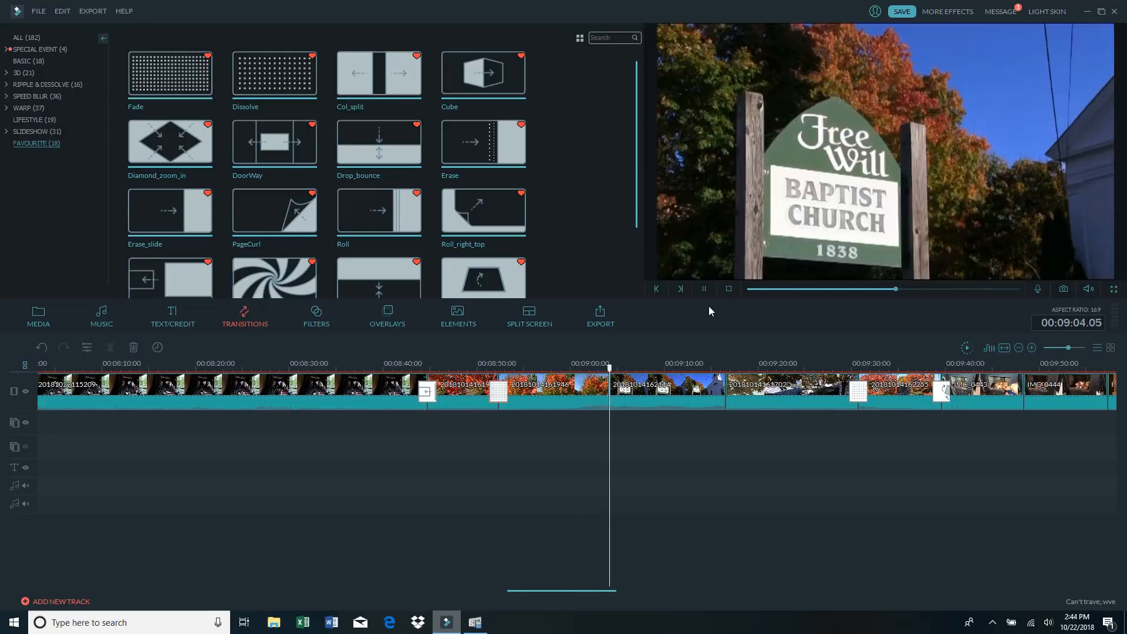
{"action": "left_click", "coordinate": [704, 289]}
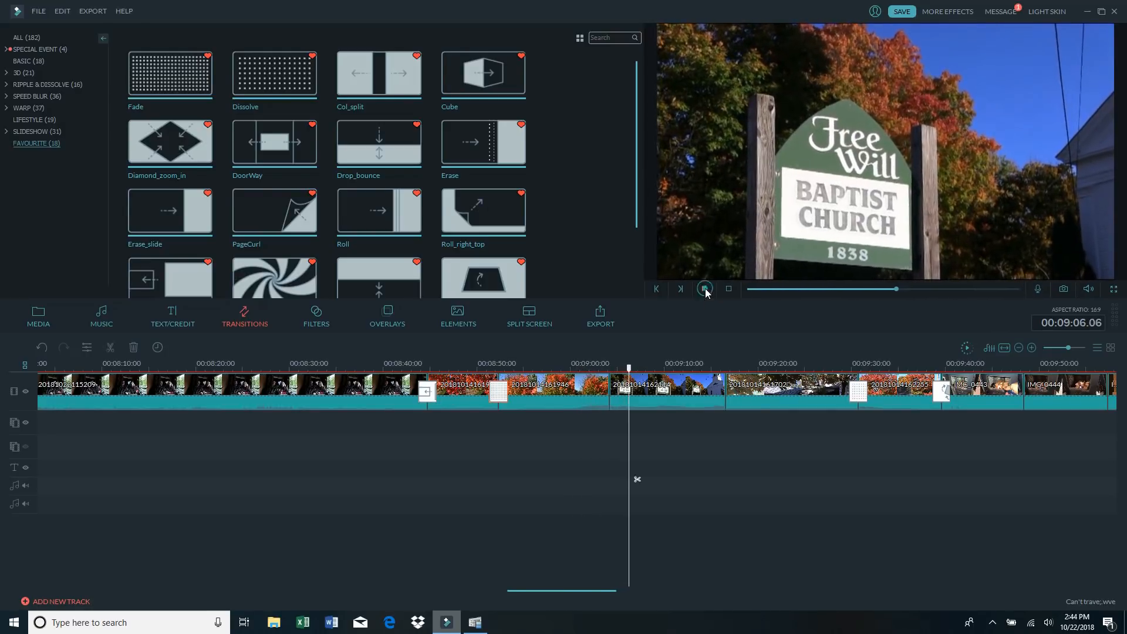
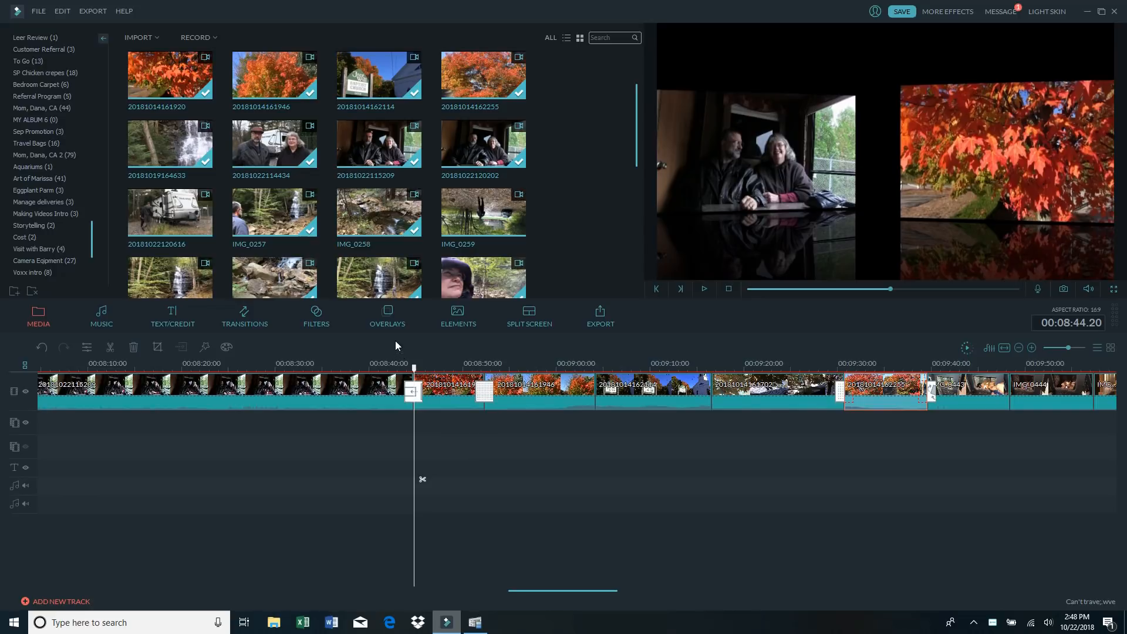
- Play the transition from the interview to the first foliage clip, starting at 00:08:43.03 and again from 00:08:40.01 to 00:08:46.03
{"action": "left_click_drag", "start_coordinate": [418, 371], "coordinate": [397, 369]}
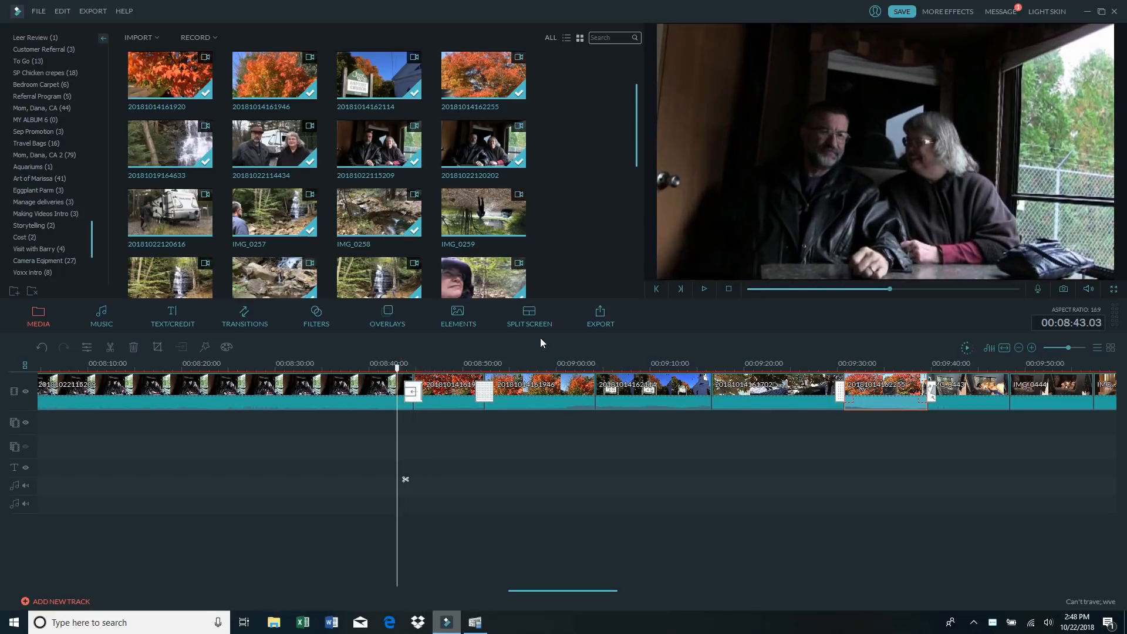
{"action": "left_click", "coordinate": [703, 288]}
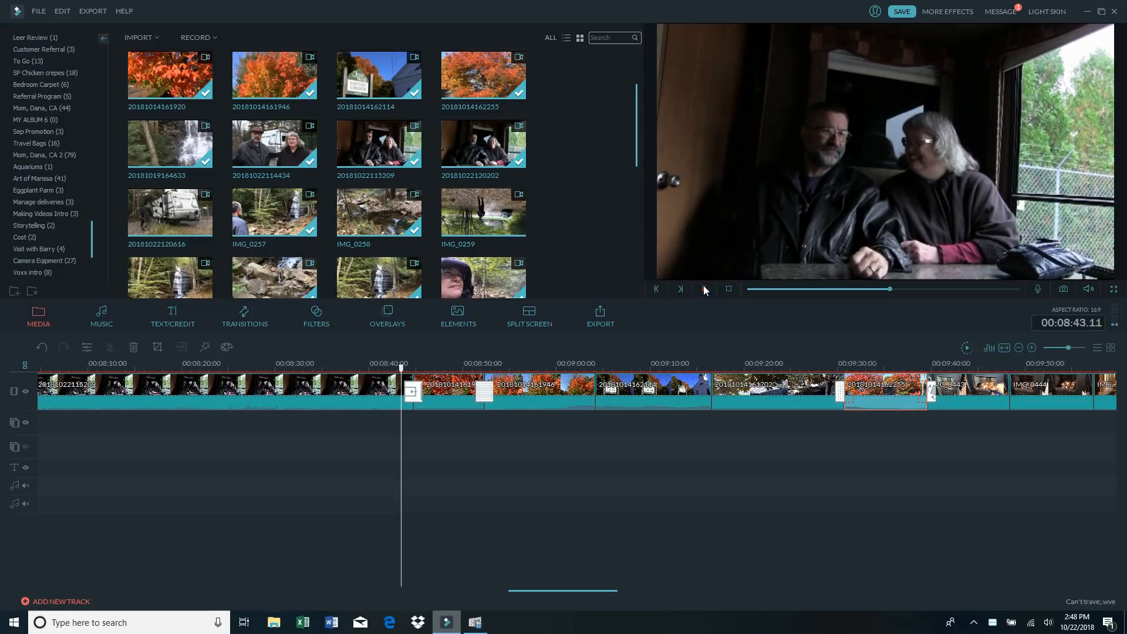
{"action": "left_click", "coordinate": [370, 364]}
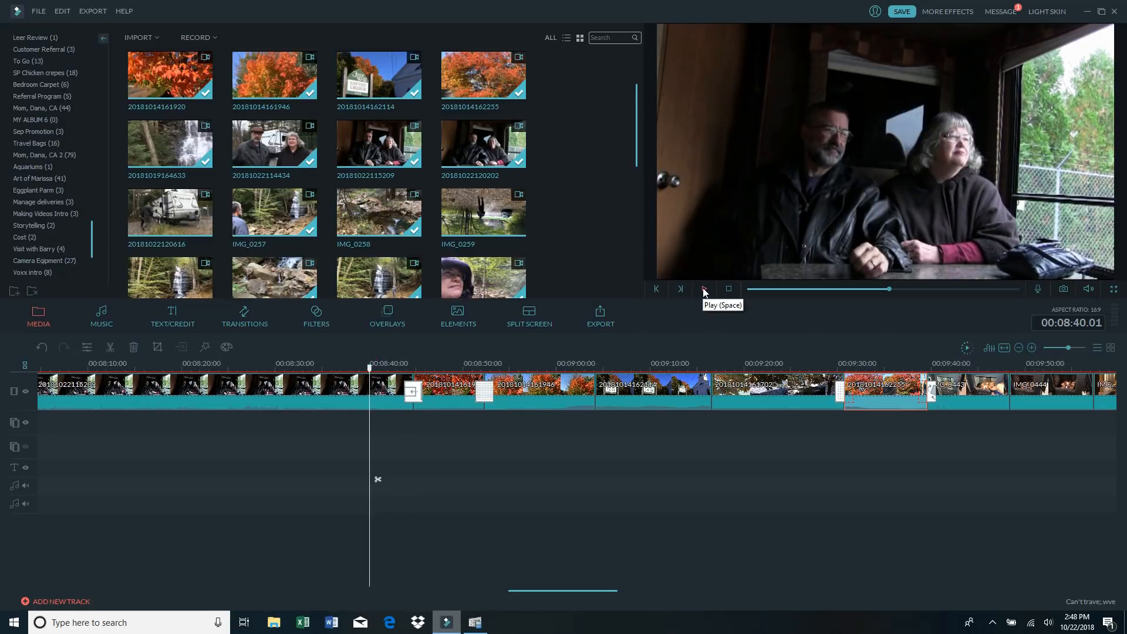
{"action": "left_click", "coordinate": [704, 290]}
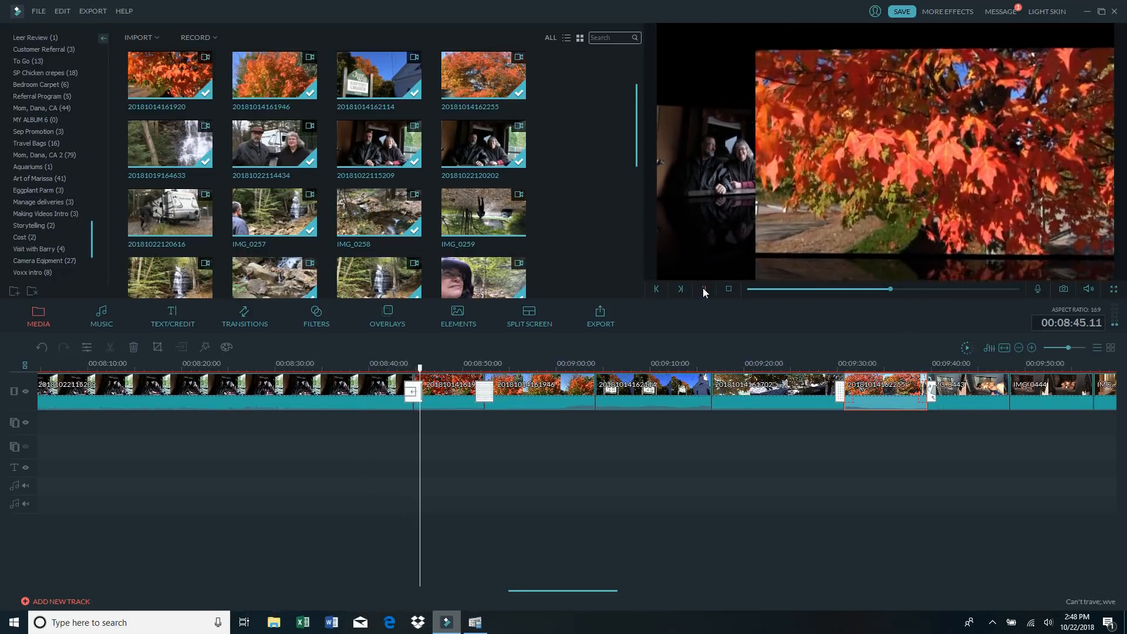
{"action": "left_click", "coordinate": [704, 289]}
- Play the transition into clip IMG_0443 from 00:09:38.06 to 00:09:41.10 and return the playhead to 00:09:41.05
{"action": "left_click_drag", "start_coordinate": [569, 589], "coordinate": [592, 589]}
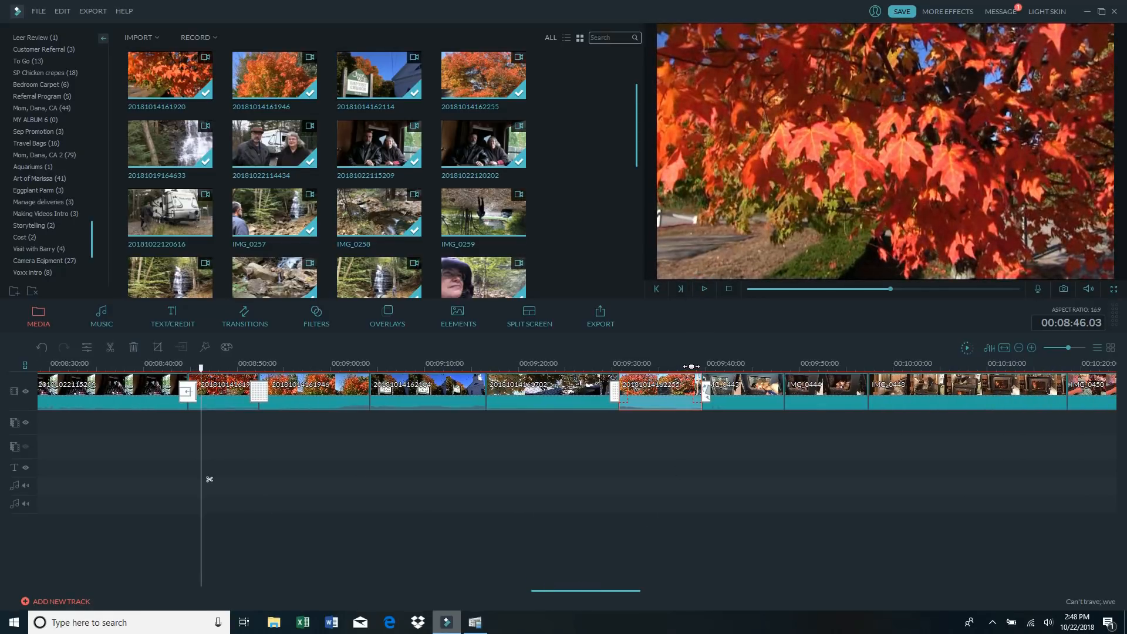
{"action": "left_click", "coordinate": [690, 366]}
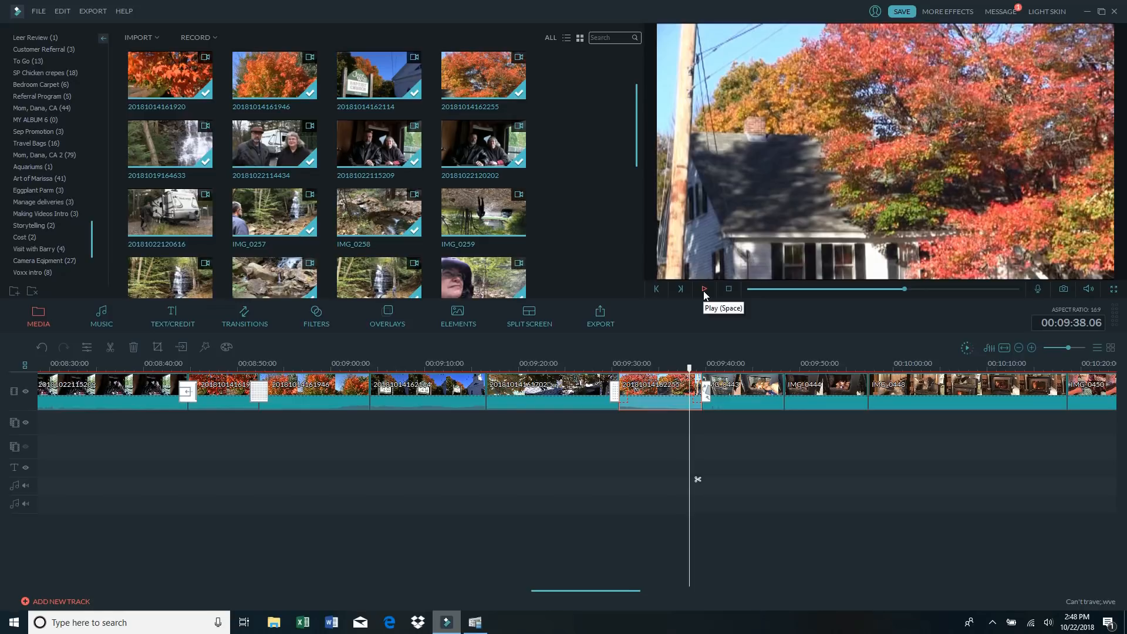
{"action": "left_click", "coordinate": [704, 289]}
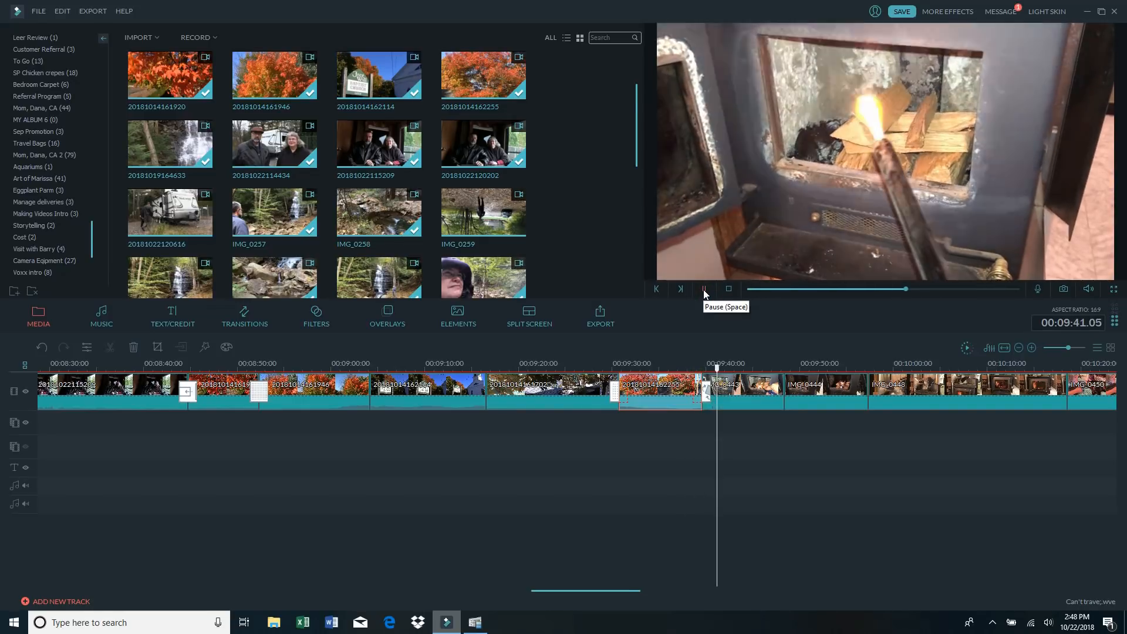
{"action": "left_click", "coordinate": [704, 289]}
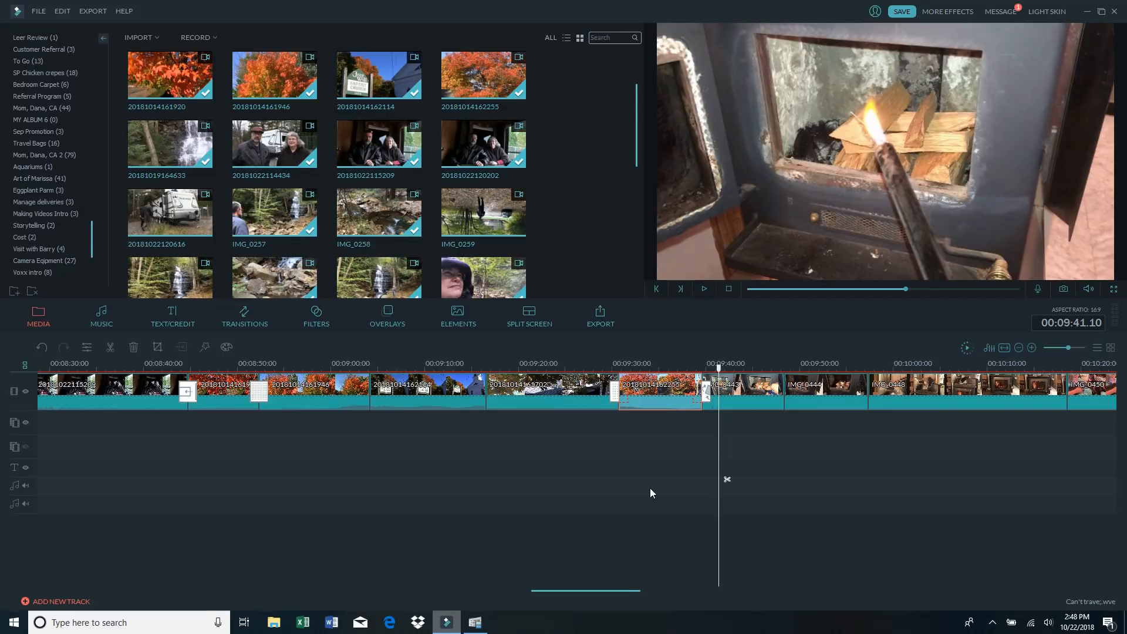
{"action": "mouse_move", "coordinate": [719, 369]}
{"action": "left_mouse_down"}
{"action": "mouse_move", "coordinate": [695, 369]}
{"action": "mouse_move", "coordinate": [717, 375]}
{"action": "left_mouse_up"}
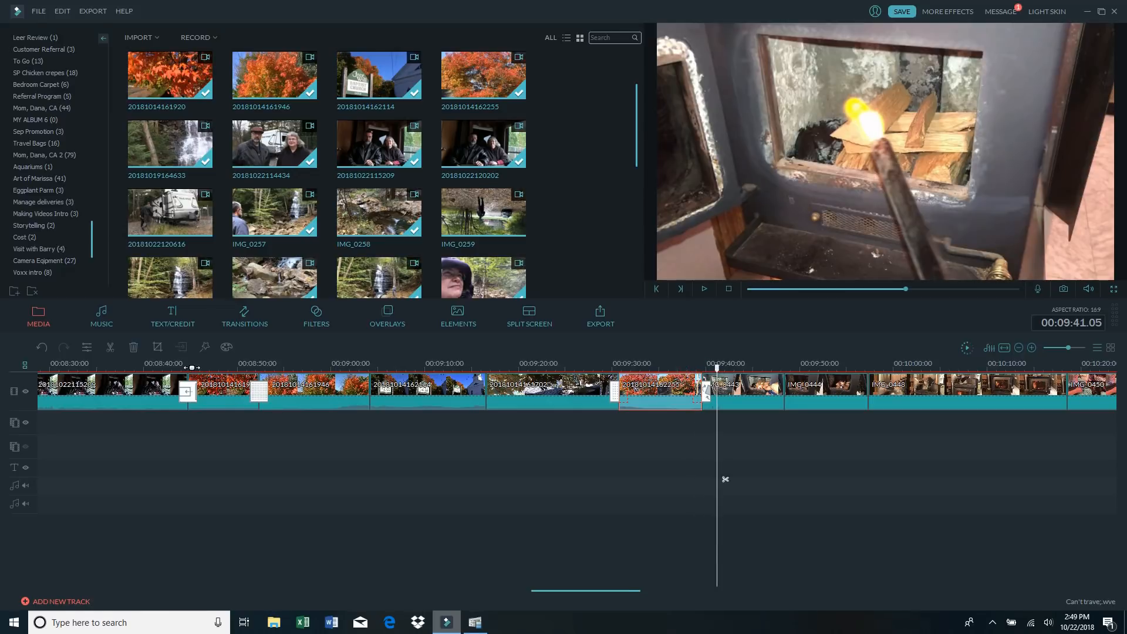
- Check the start and end of the foliage section with the playhead, and look through the Downloads folder in File Explorer for music
{"action": "left_click", "coordinate": [190, 367]}
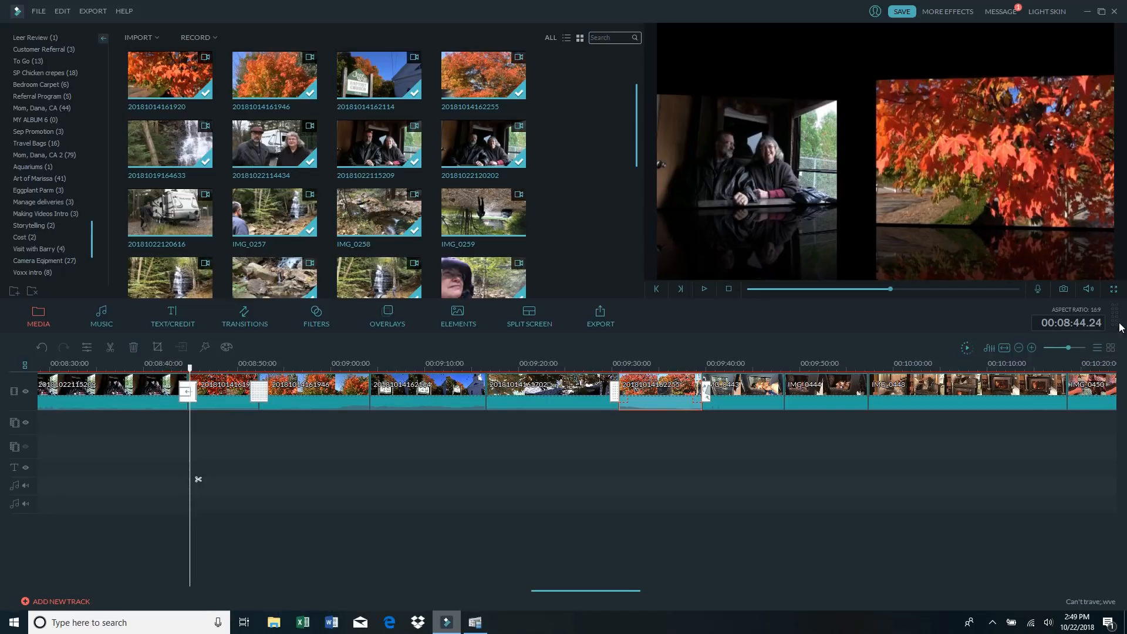
{"action": "left_click", "coordinate": [700, 364]}
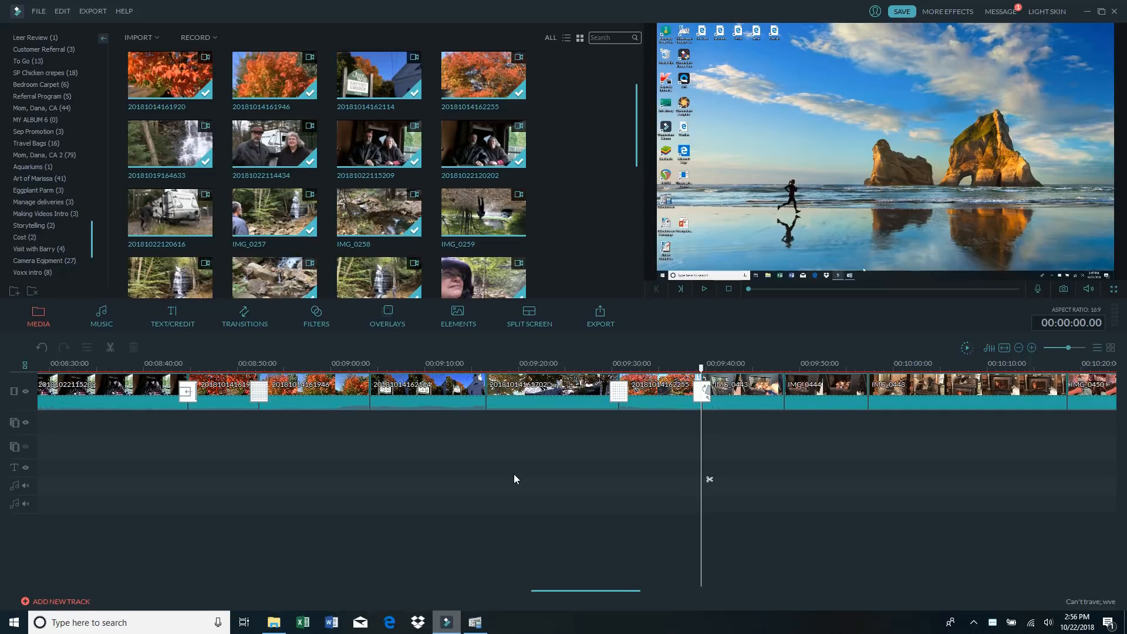
{"action": "left_click", "coordinate": [273, 623]}
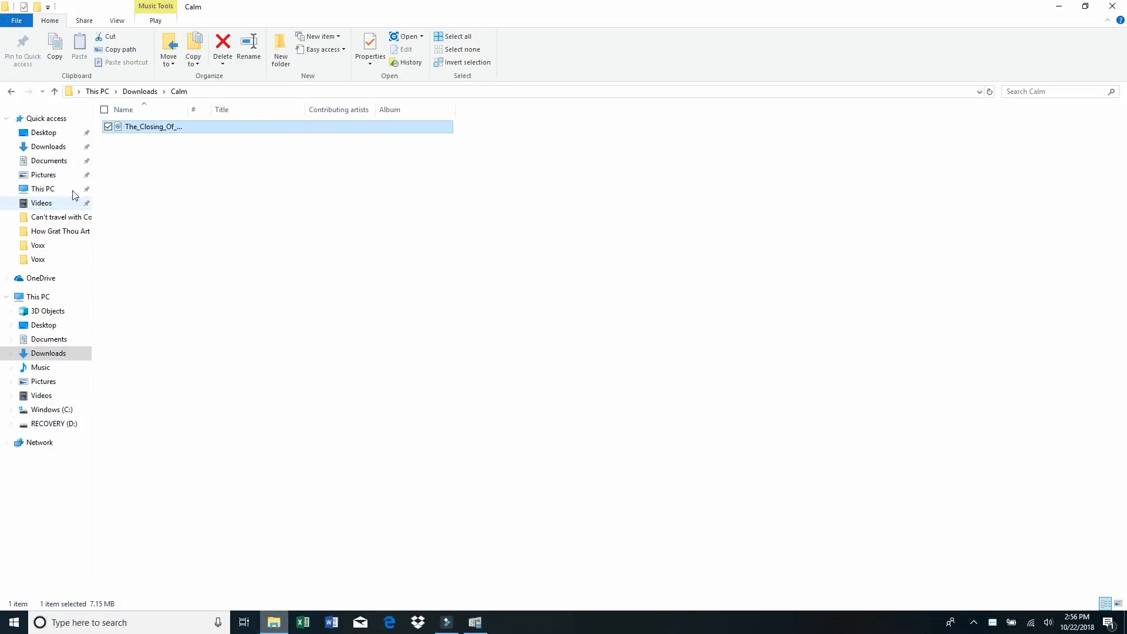
{"action": "left_click", "coordinate": [51, 147]}
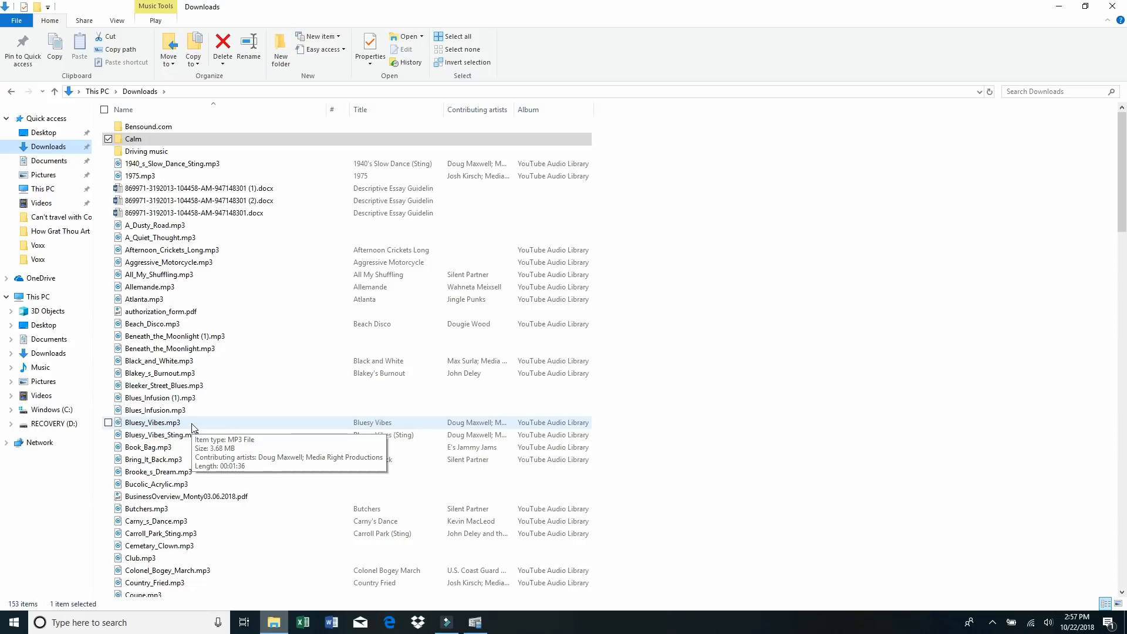
{"action": "scroll", "coordinate": [194, 428], "scroll_direction": "down", "scroll_amount": 15}
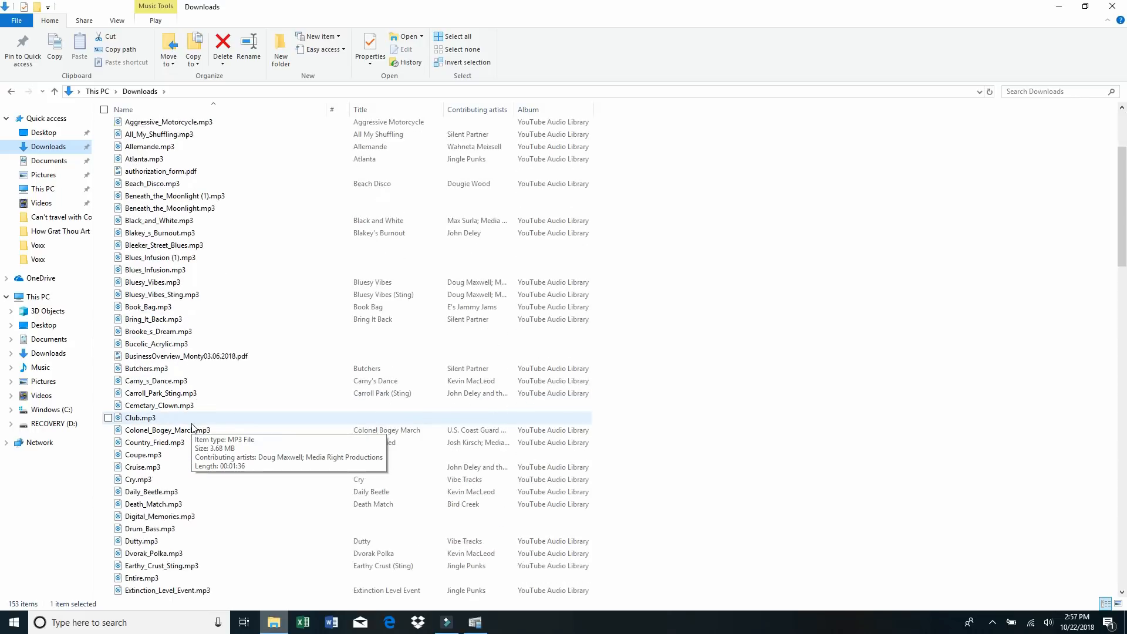
{"action": "scroll", "coordinate": [193, 427], "scroll_direction": "down", "scroll_amount": 3}
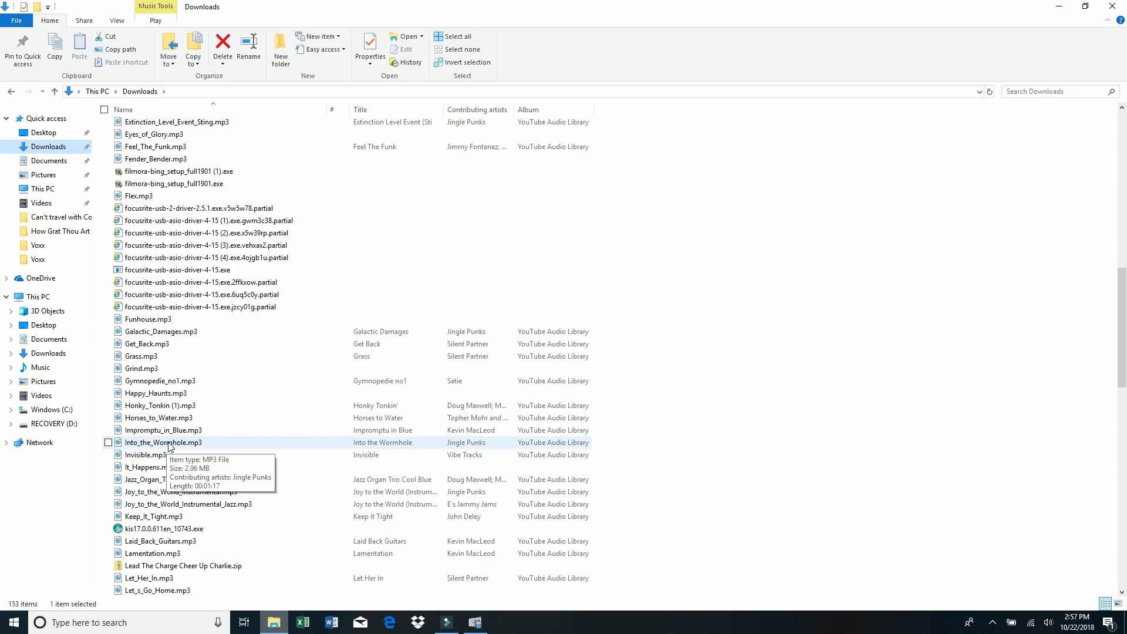
{"action": "left_click", "coordinate": [1111, 6]}
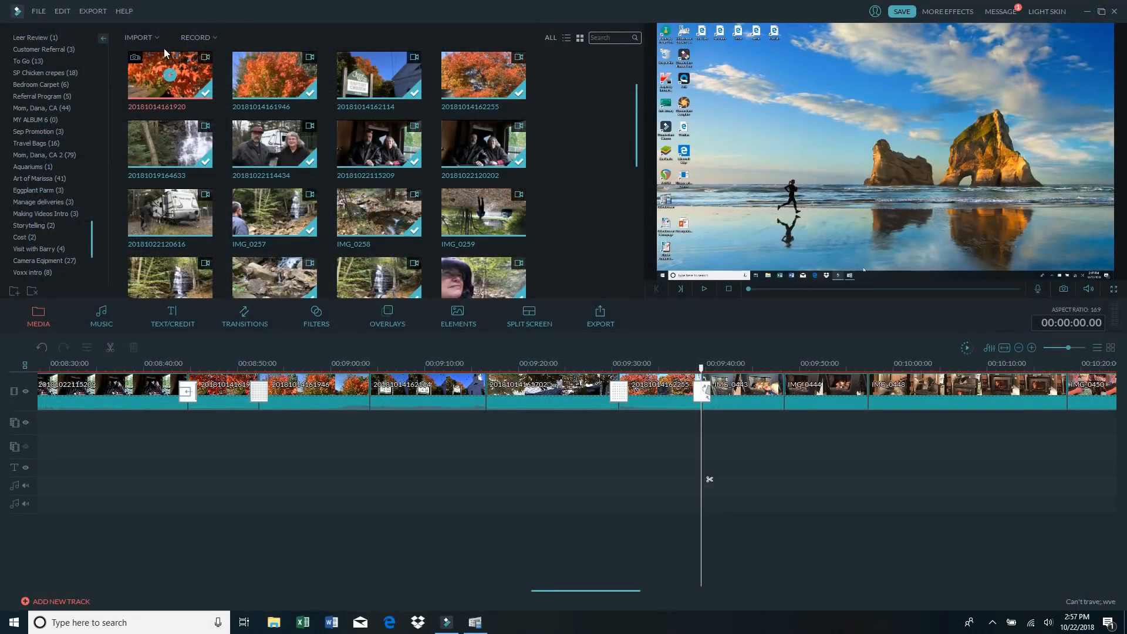
- Import the music file Into_the_Wormhole from the Downloads folder into the media library
{"action": "left_click", "coordinate": [139, 38]}
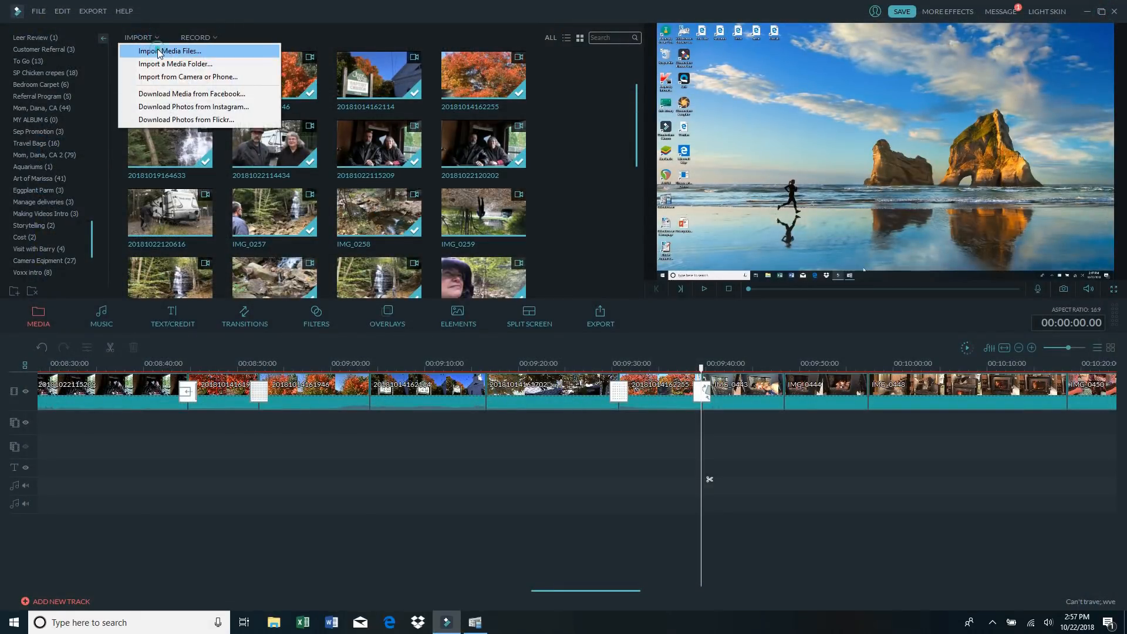
{"action": "left_click", "coordinate": [159, 52]}
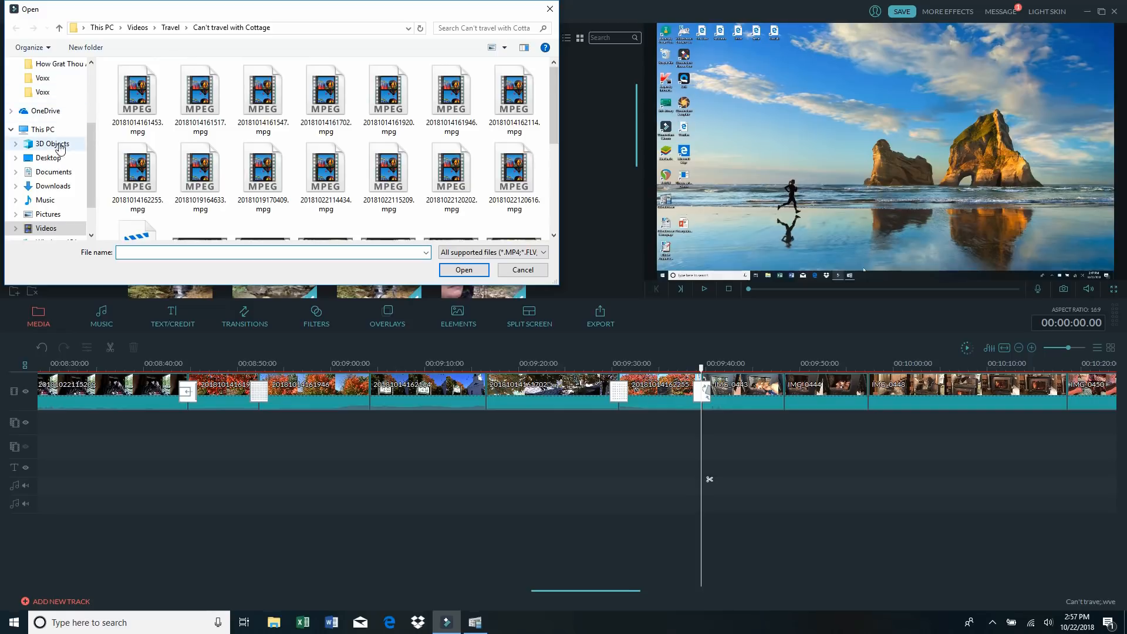
{"action": "left_click", "coordinate": [53, 186]}
{"action": "scroll", "coordinate": [278, 161], "scroll_direction": "down", "scroll_amount": 10}
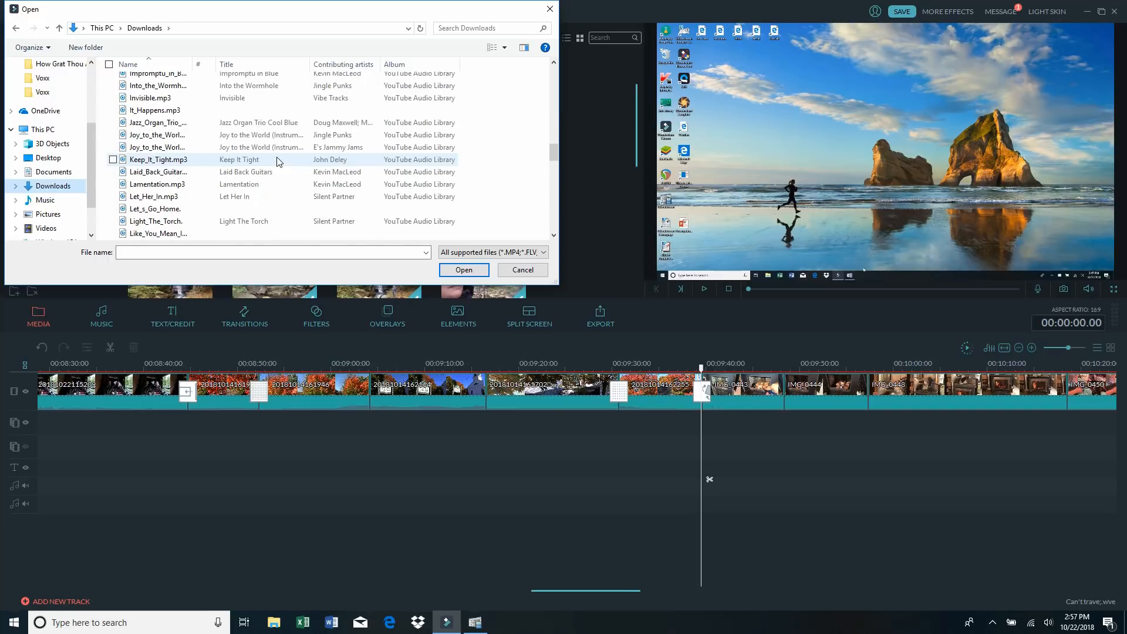
{"action": "scroll", "coordinate": [189, 123], "scroll_direction": "up", "scroll_amount": 1}
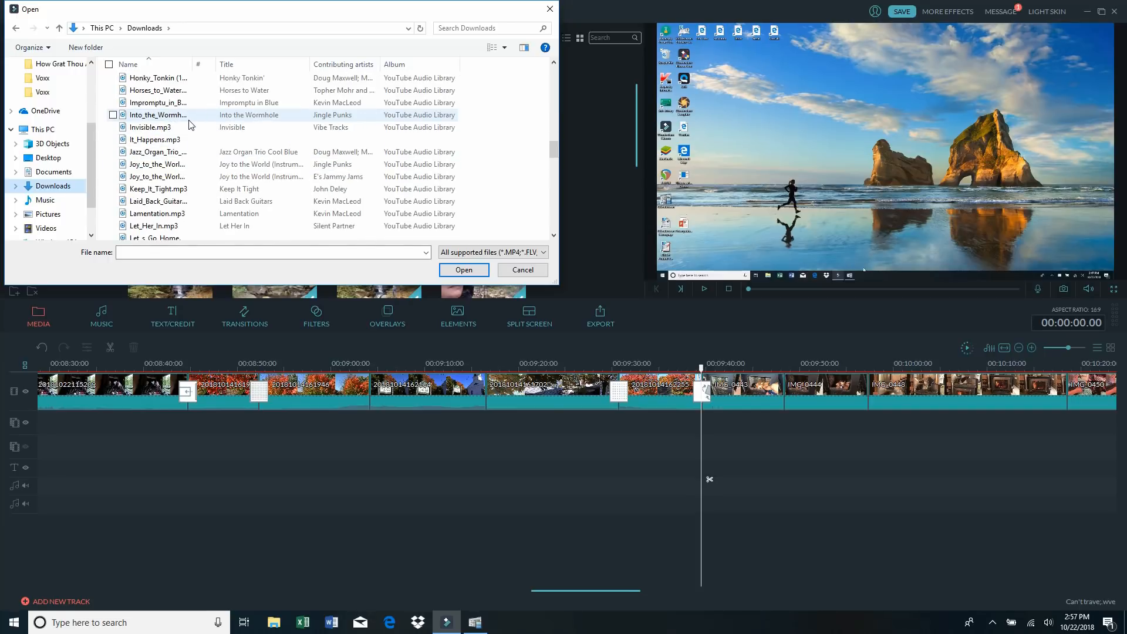
{"action": "double_click", "coordinate": [179, 116]}
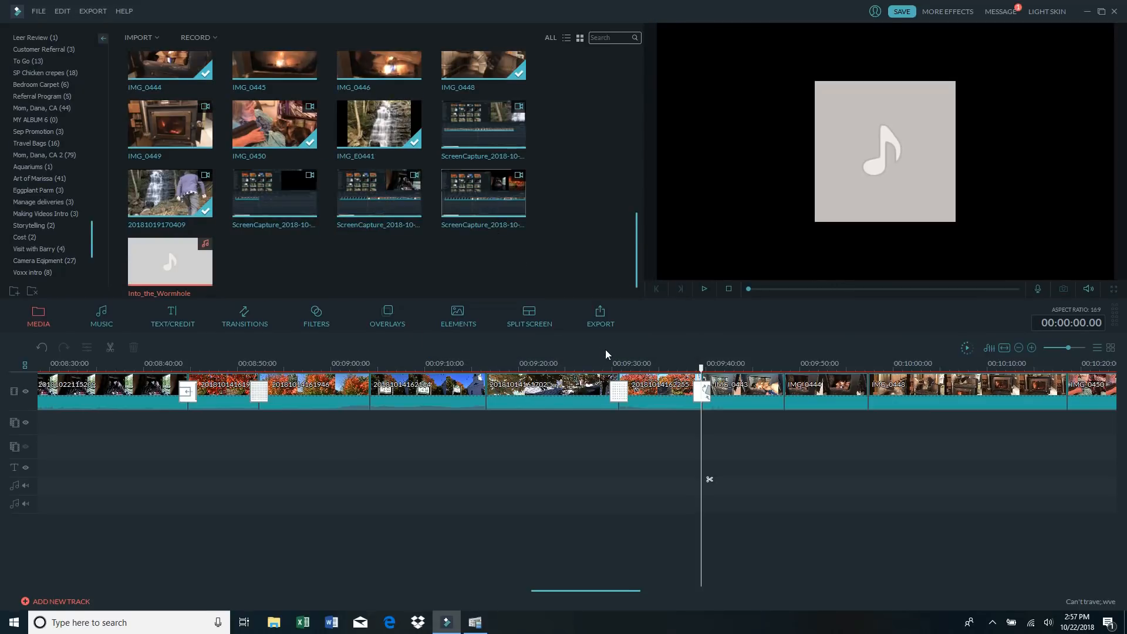
- Place the Into_the_Wormhole music on the first audio track at 00:09:30.20 and play its opening
{"action": "left_click_drag", "start_coordinate": [706, 375], "coordinate": [619, 370]}
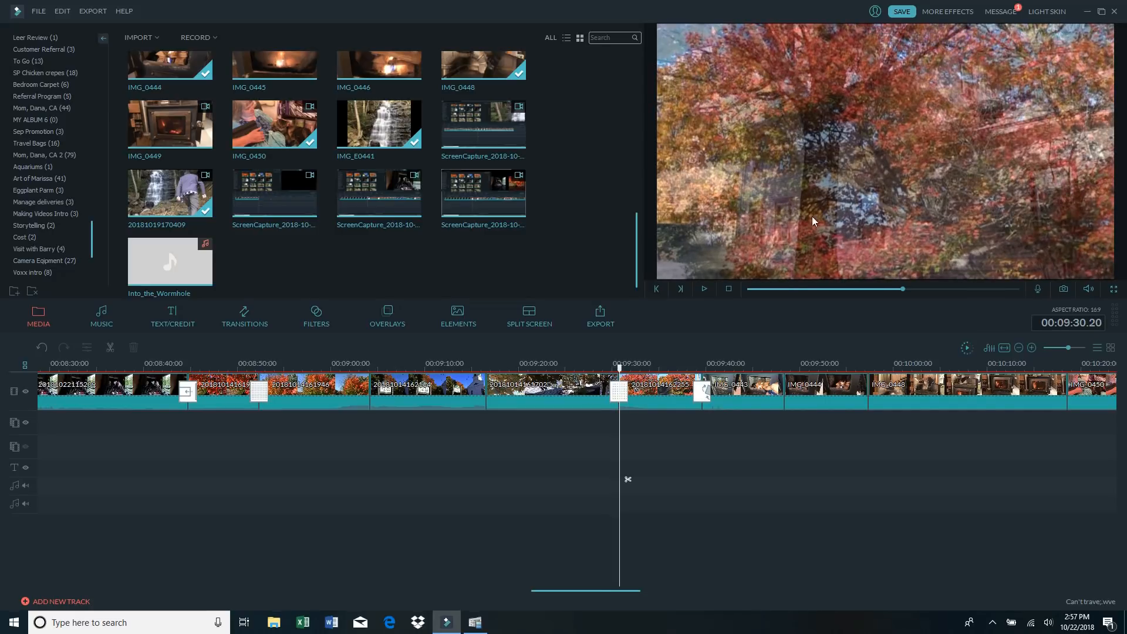
{"action": "left_click", "coordinate": [171, 262]}
{"action": "left_click_drag", "start_coordinate": [170, 264], "coordinate": [647, 476]}
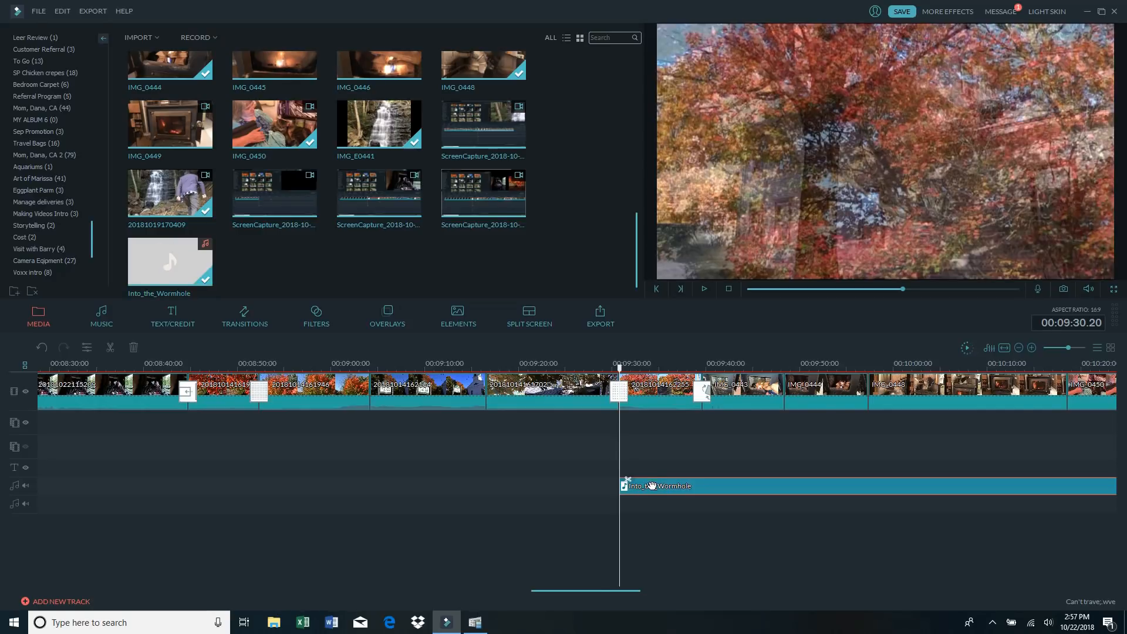
{"action": "left_click", "coordinate": [596, 368]}
{"action": "left_click", "coordinate": [705, 289]}
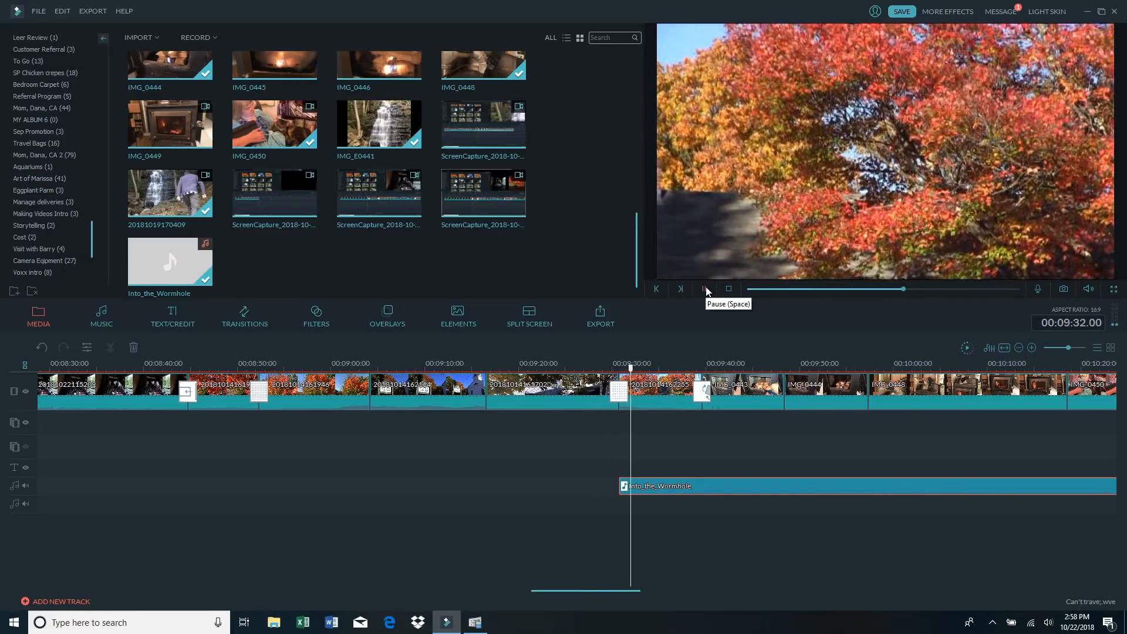
{"action": "left_click", "coordinate": [707, 290]}
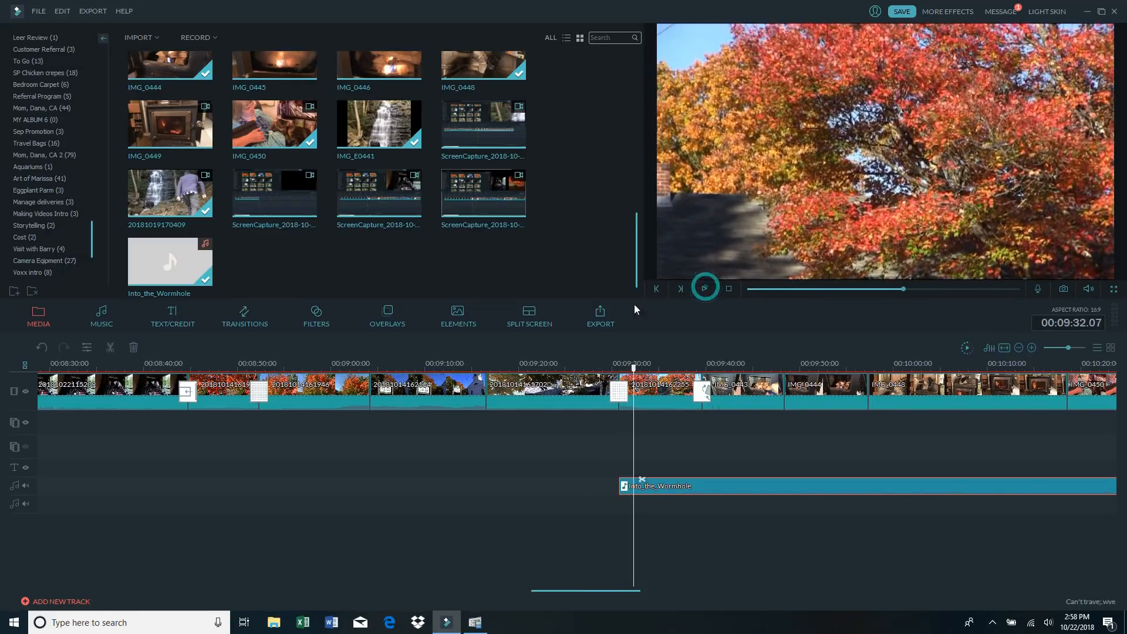
- Move the music clip to start at 00:08:44.17, at the interview-to-foliage transition, and play from 00:08:41.15 to 00:08:51.17
{"action": "left_click", "coordinate": [185, 366]}
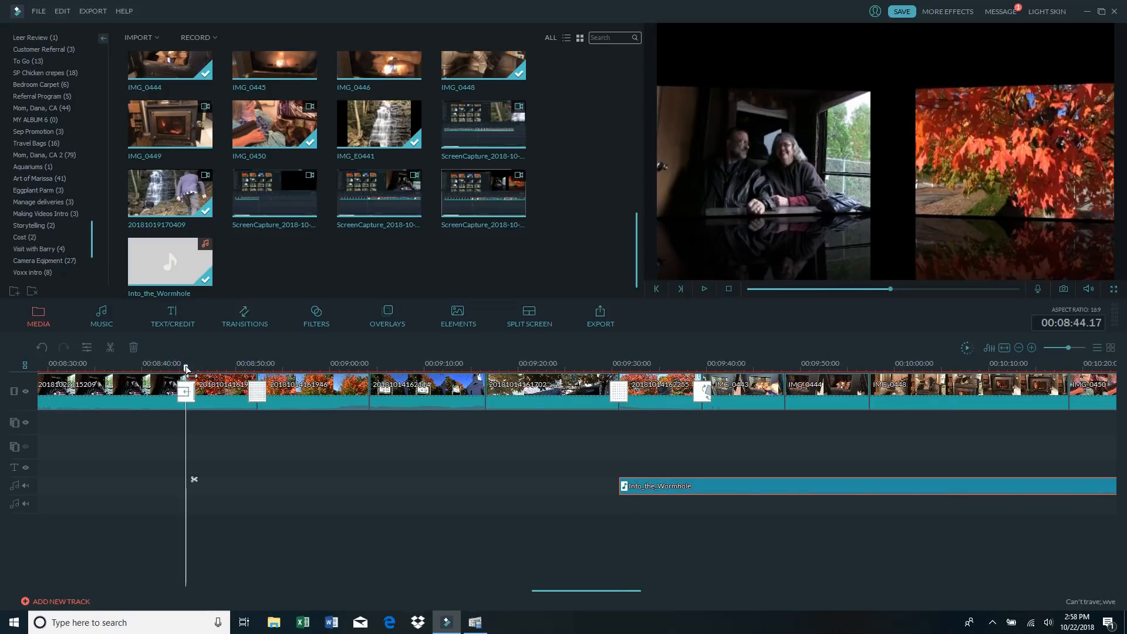
{"action": "left_click_drag", "start_coordinate": [676, 486], "coordinate": [247, 464]}
{"action": "left_click", "coordinate": [158, 367]}
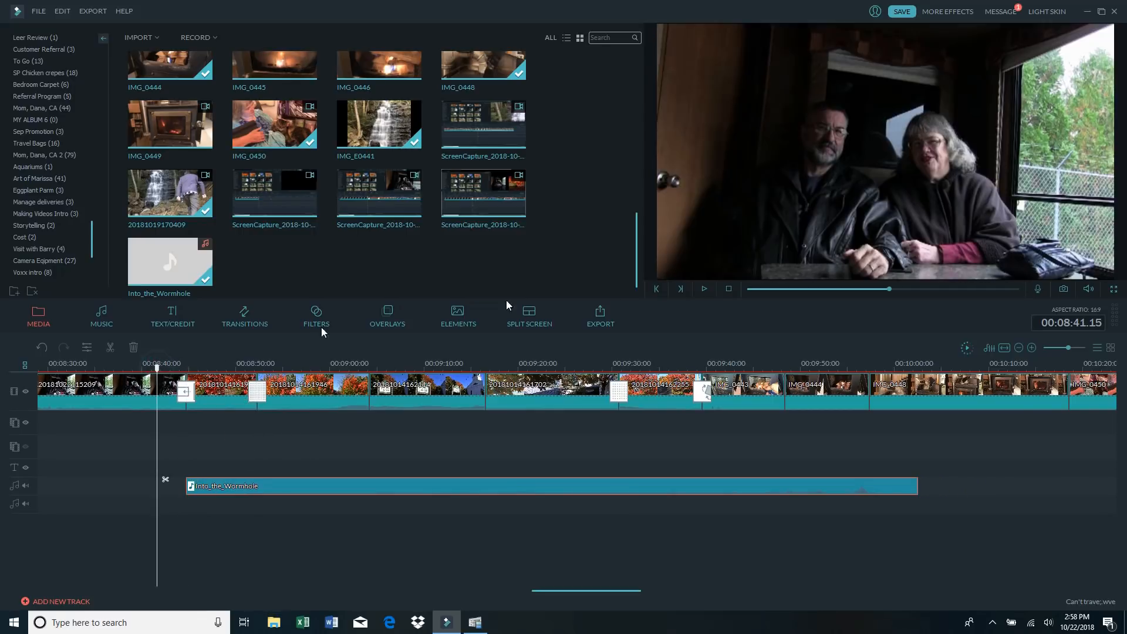
{"action": "left_click", "coordinate": [704, 289]}
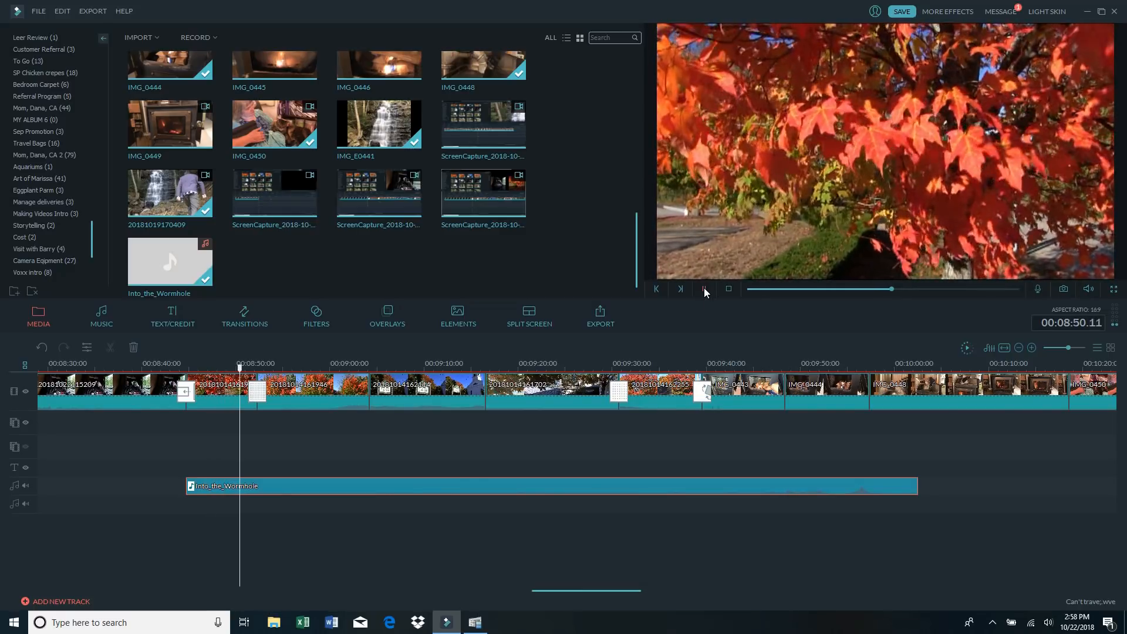
{"action": "left_click", "coordinate": [705, 289]}
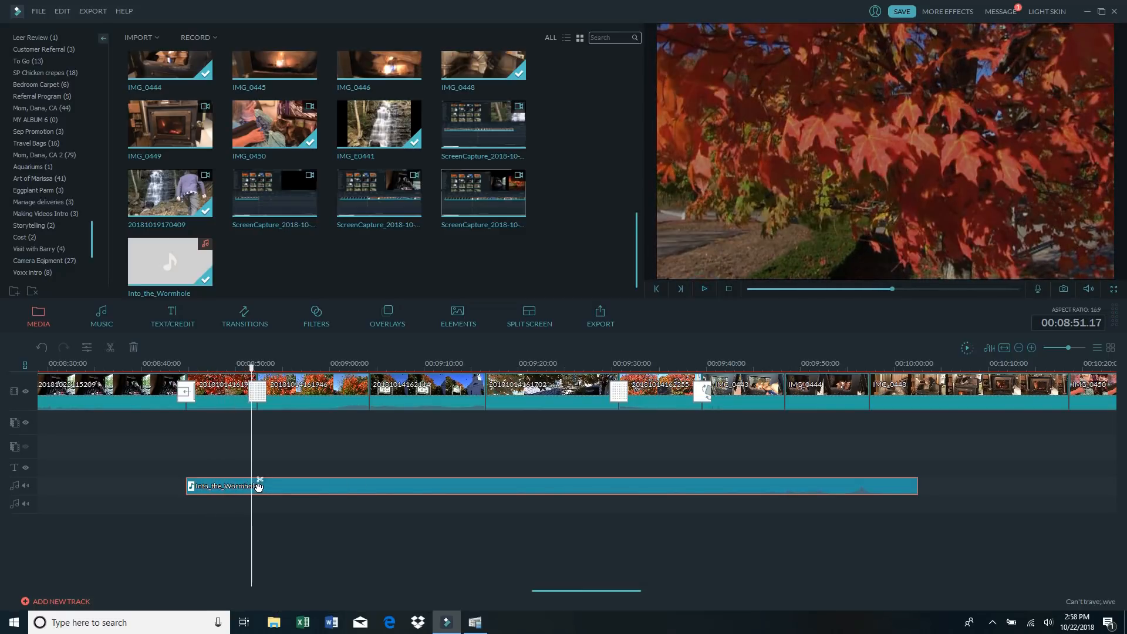
- Shift the music clip slightly earlier to start at 00:08:43.10 and play its opening
{"action": "left_click_drag", "start_coordinate": [265, 485], "coordinate": [254, 486]}
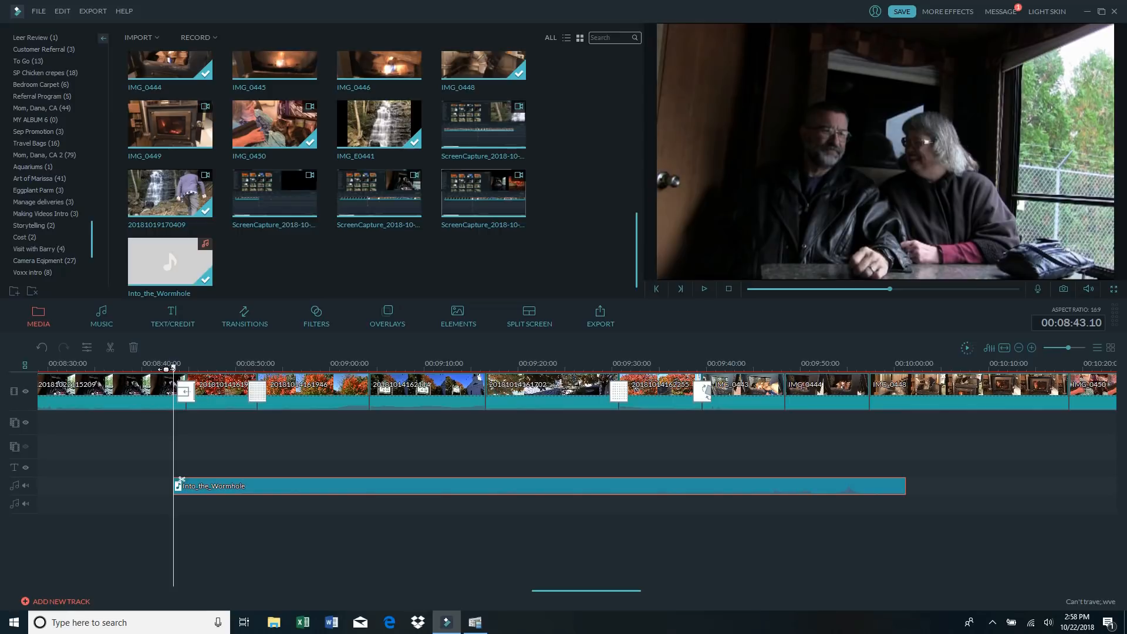
{"action": "left_click", "coordinate": [705, 288]}
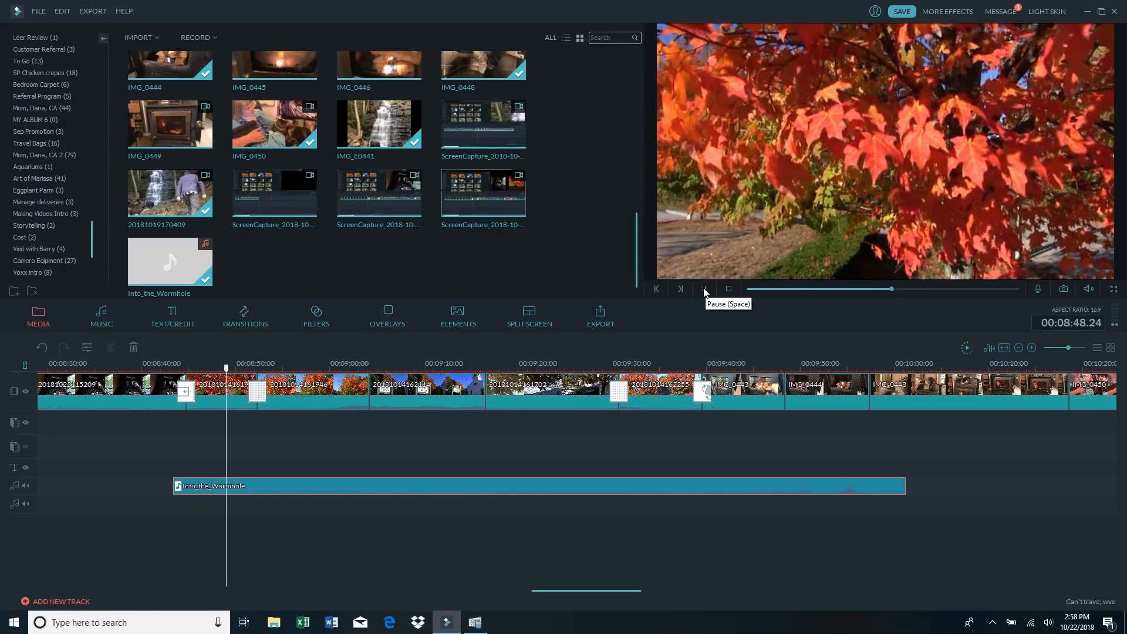
{"action": "left_click", "coordinate": [704, 289]}
- Split the music clip at 00:09:39.21, within the transition into IMG_0443, and delete the part after the cut
{"action": "left_click", "coordinate": [742, 366]}
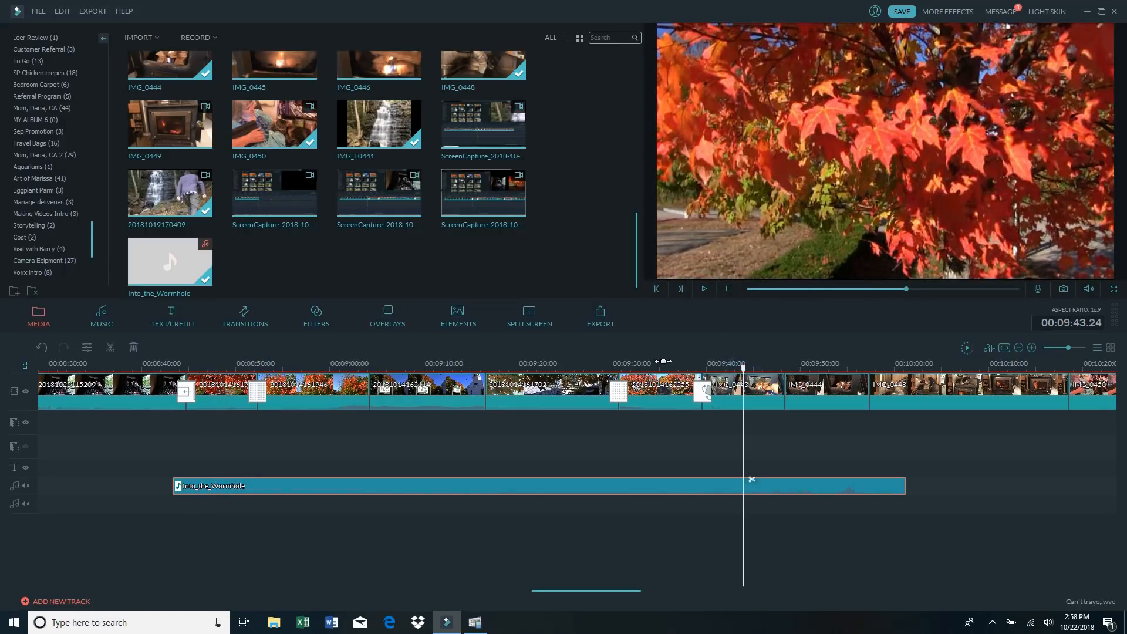
{"action": "left_click", "coordinate": [702, 367]}
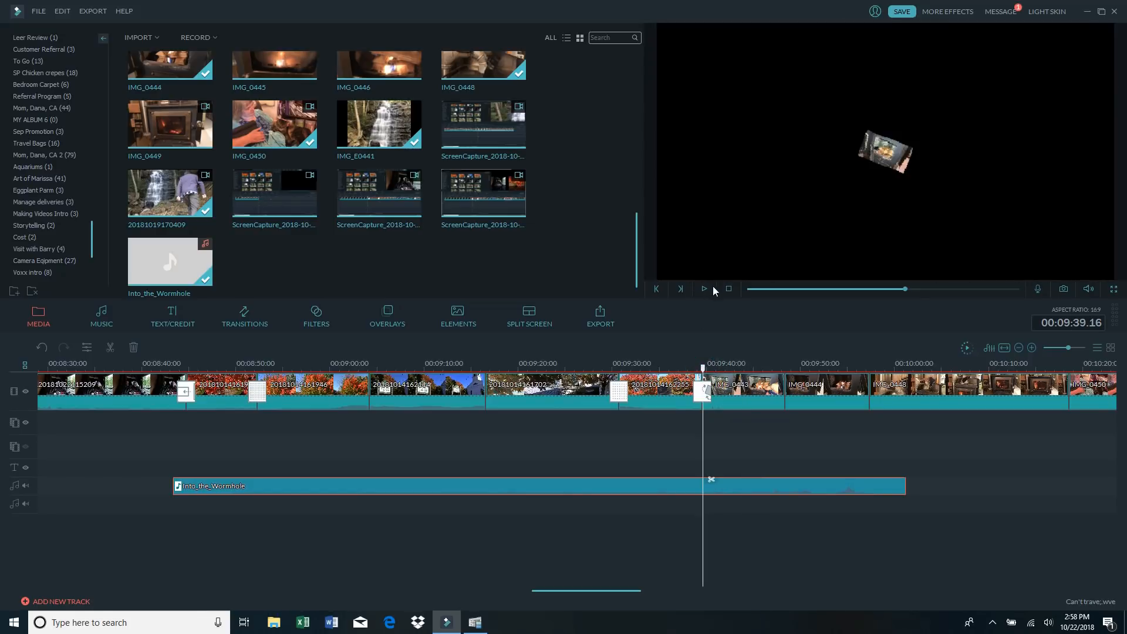
{"action": "left_click_drag", "start_coordinate": [687, 365], "coordinate": [689, 365]}
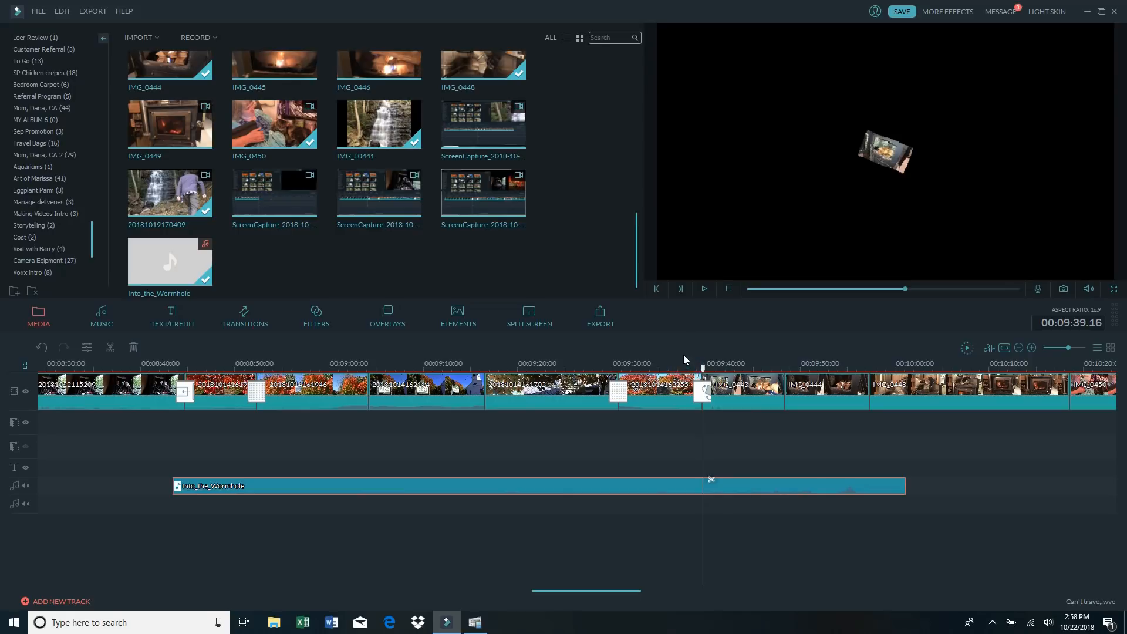
{"action": "left_click", "coordinate": [691, 367]}
{"action": "left_click", "coordinate": [705, 288]}
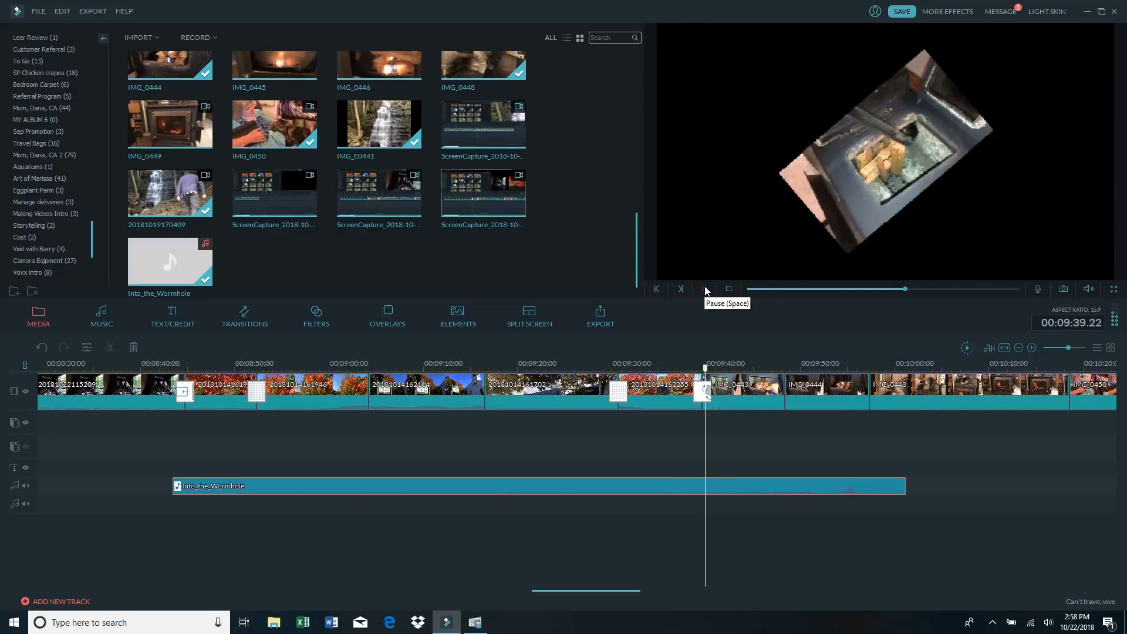
{"action": "left_click", "coordinate": [705, 289]}
{"action": "left_click_drag", "start_coordinate": [715, 369], "coordinate": [704, 369]}
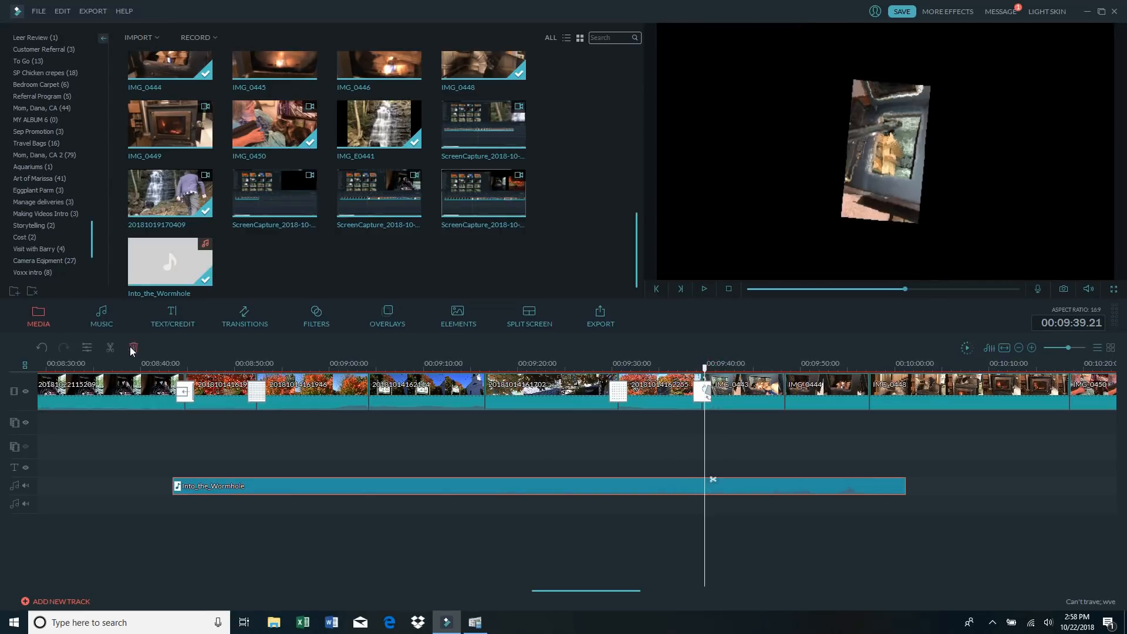
{"action": "left_click", "coordinate": [110, 348]}
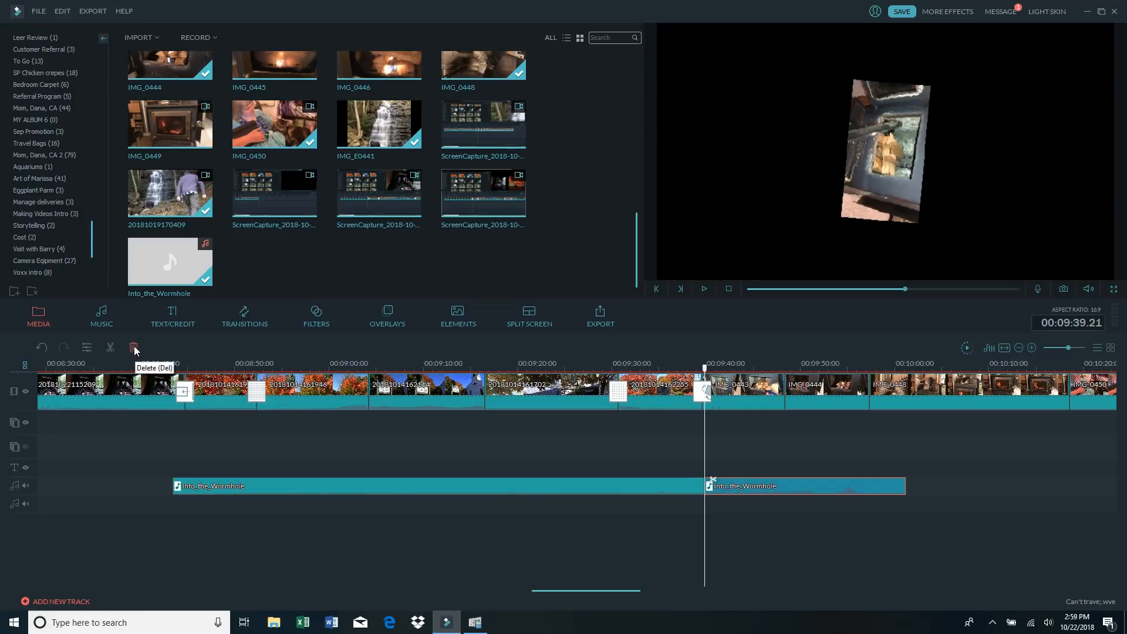
{"action": "left_click", "coordinate": [134, 348]}
- Lower the trimmed music clip's volume below 100 and set its fade-out to nearly the longest length
{"action": "left_click", "coordinate": [572, 482]}
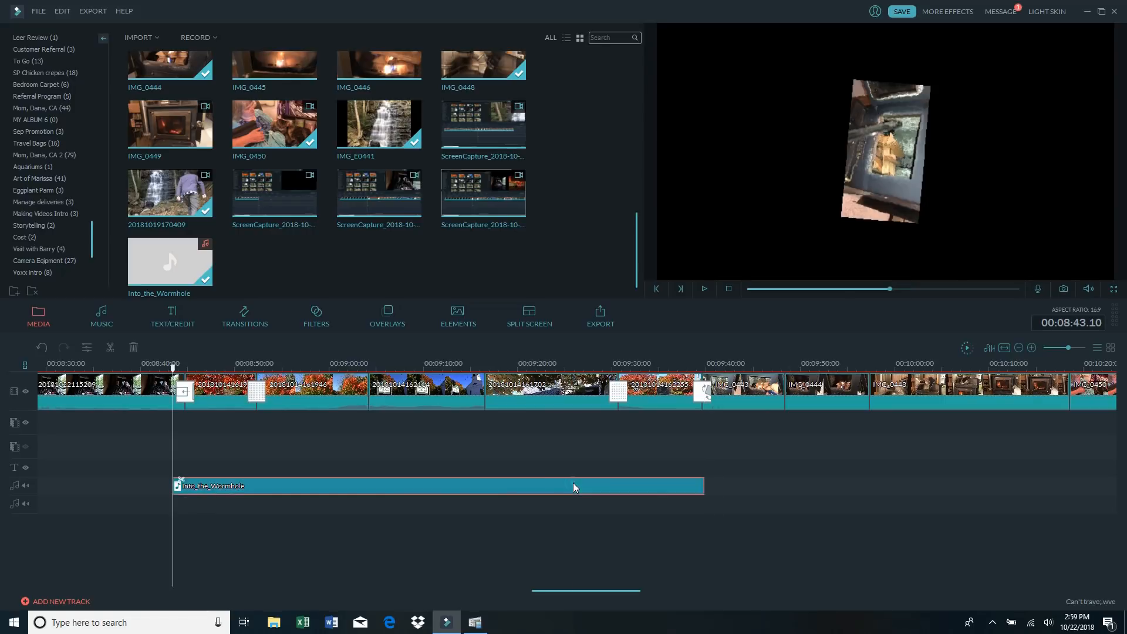
{"action": "right_click", "coordinate": [573, 482]}
{"action": "left_click", "coordinate": [615, 564]}
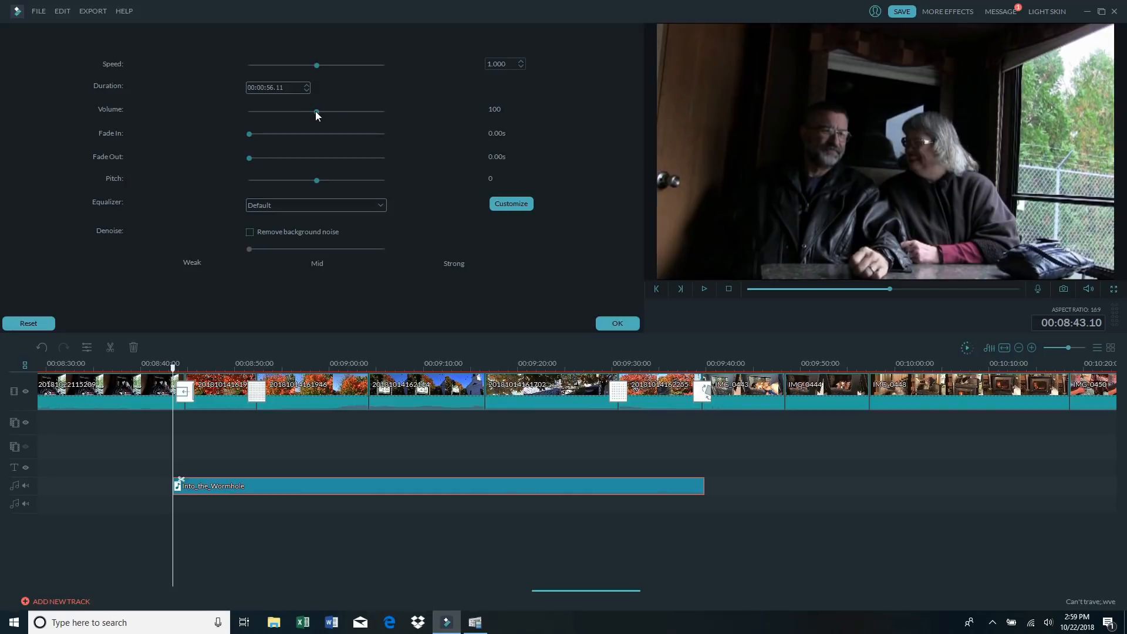
{"action": "left_click_drag", "start_coordinate": [315, 111], "coordinate": [298, 111]}
{"action": "left_click", "coordinate": [383, 158]}
{"action": "left_click", "coordinate": [617, 323]}
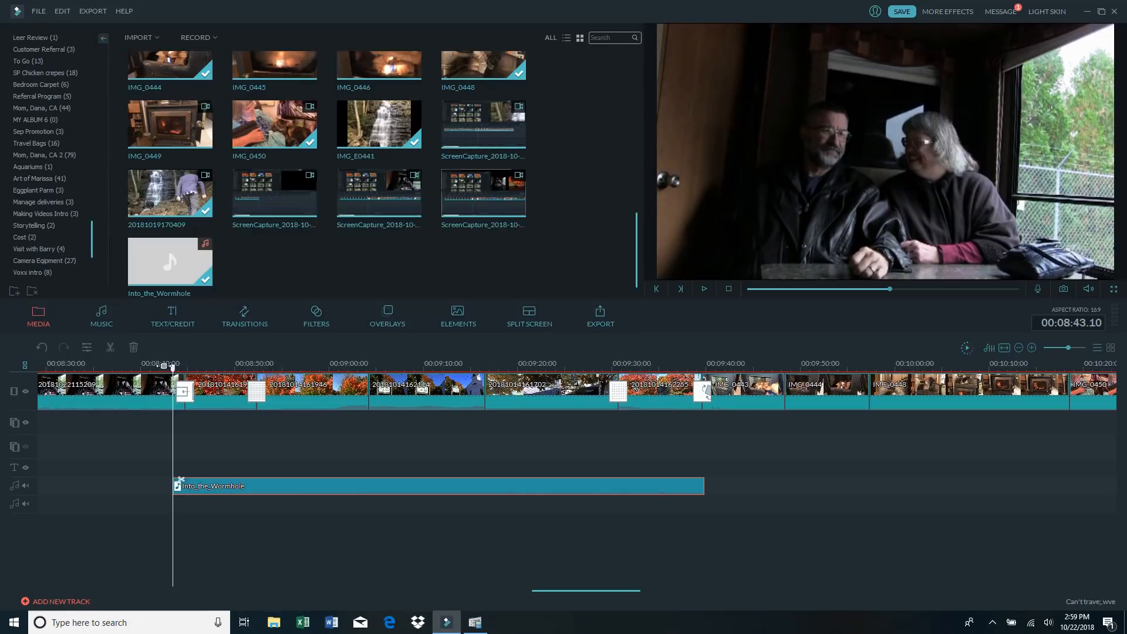
- Play the adjusted music's beginning over the interview transition and its fade-out from 00:09:32.12 to 00:09:42.07
{"action": "left_click", "coordinate": [163, 365]}
{"action": "left_click", "coordinate": [705, 289]}
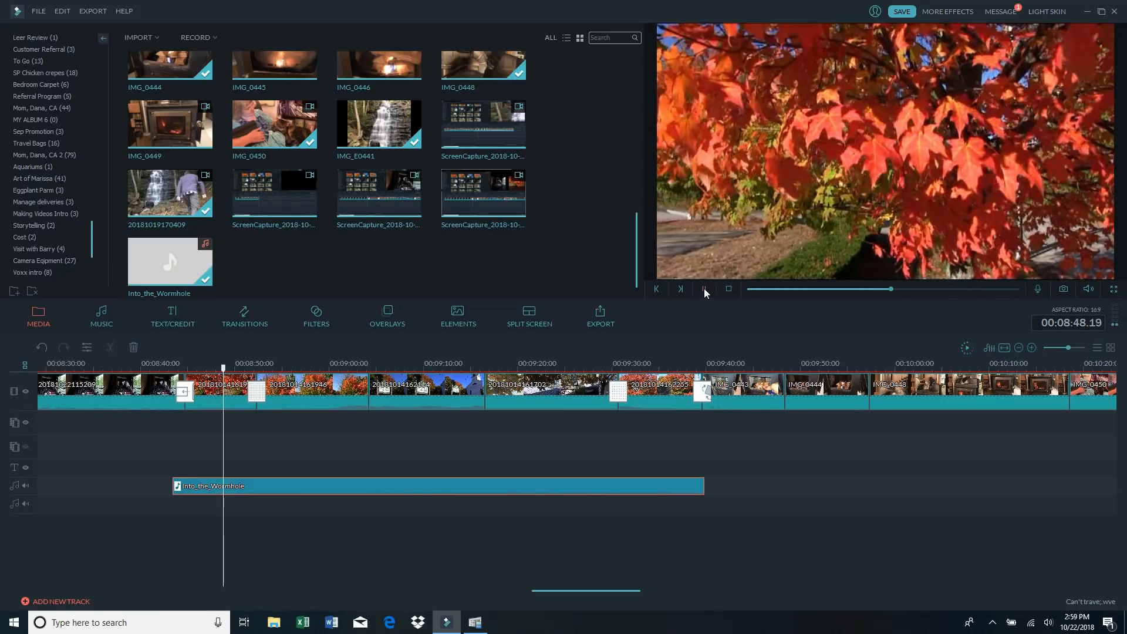
{"action": "left_click", "coordinate": [704, 289]}
{"action": "left_click", "coordinate": [636, 369]}
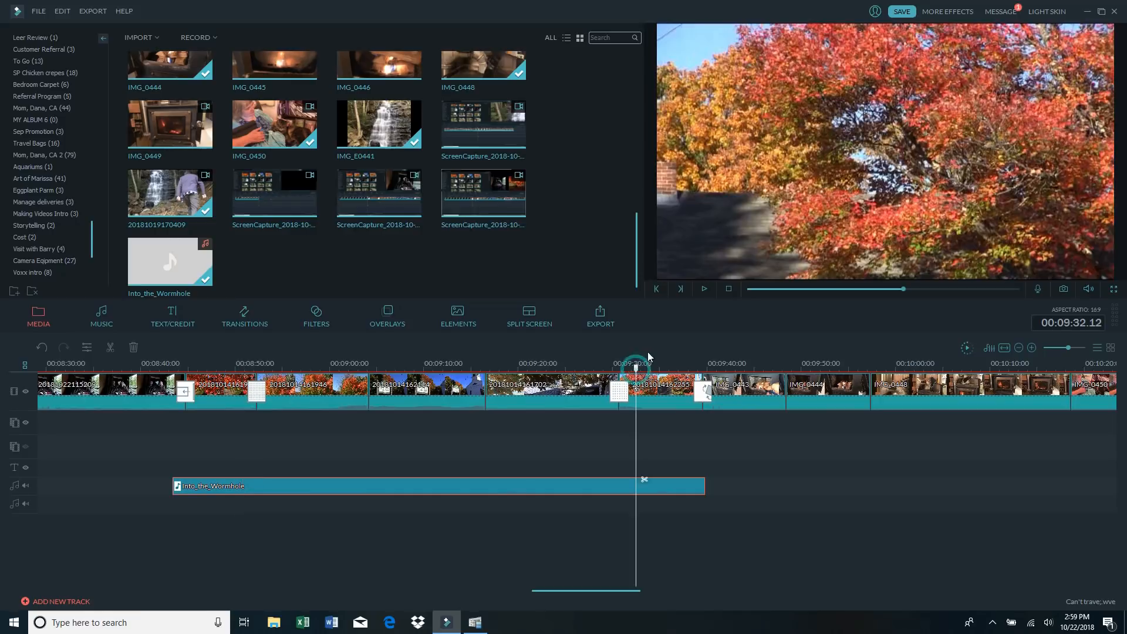
{"action": "left_click", "coordinate": [705, 289]}
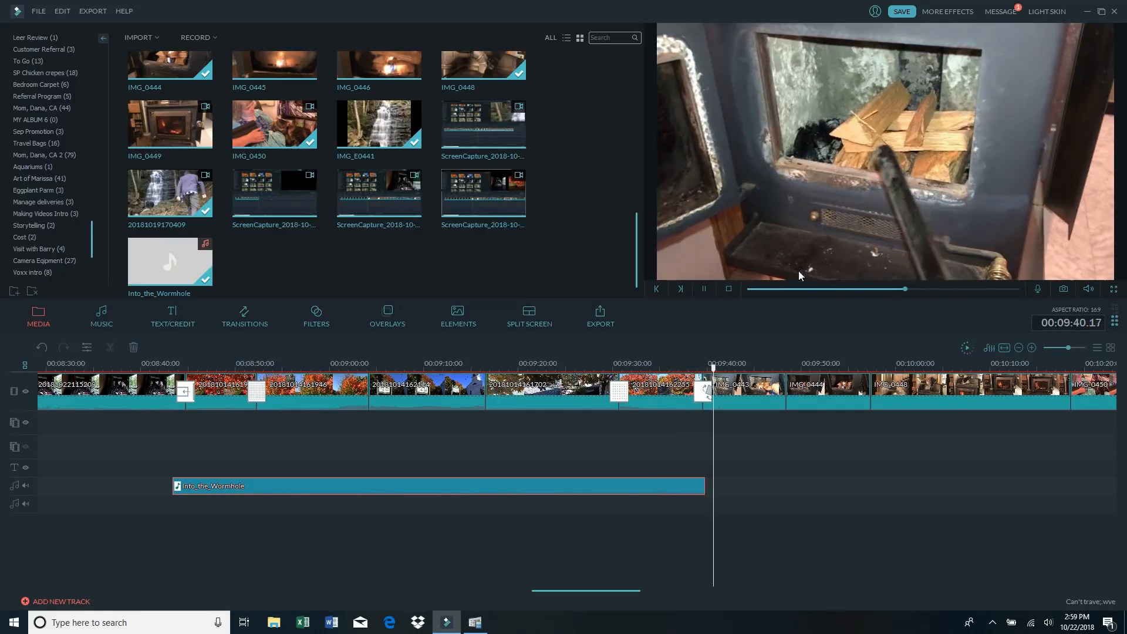
{"action": "left_click", "coordinate": [704, 288]}
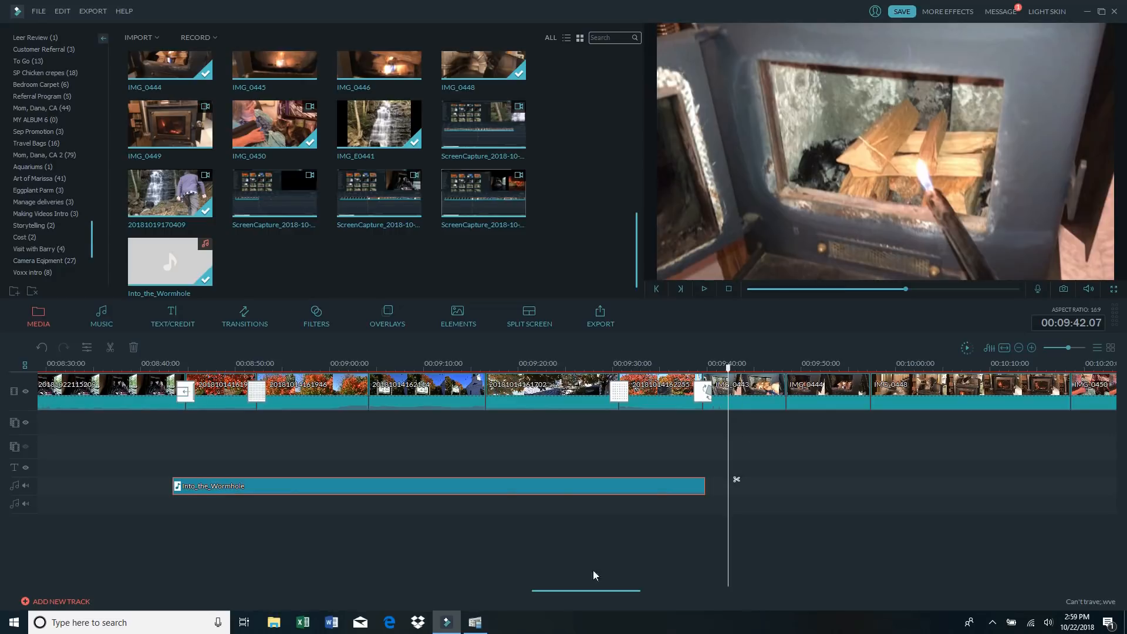
- Play part of the fireplace footage after the first music clip and set the playhead at 00:09:42.19
{"action": "left_click_drag", "start_coordinate": [593, 591], "coordinate": [604, 590]}
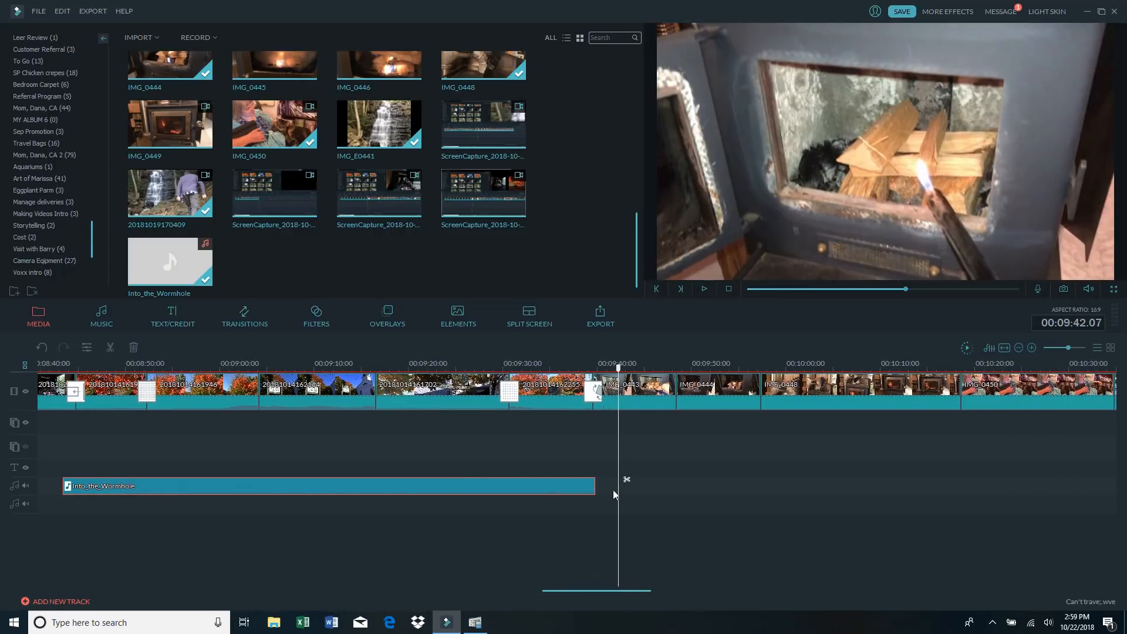
{"action": "left_click", "coordinate": [408, 366]}
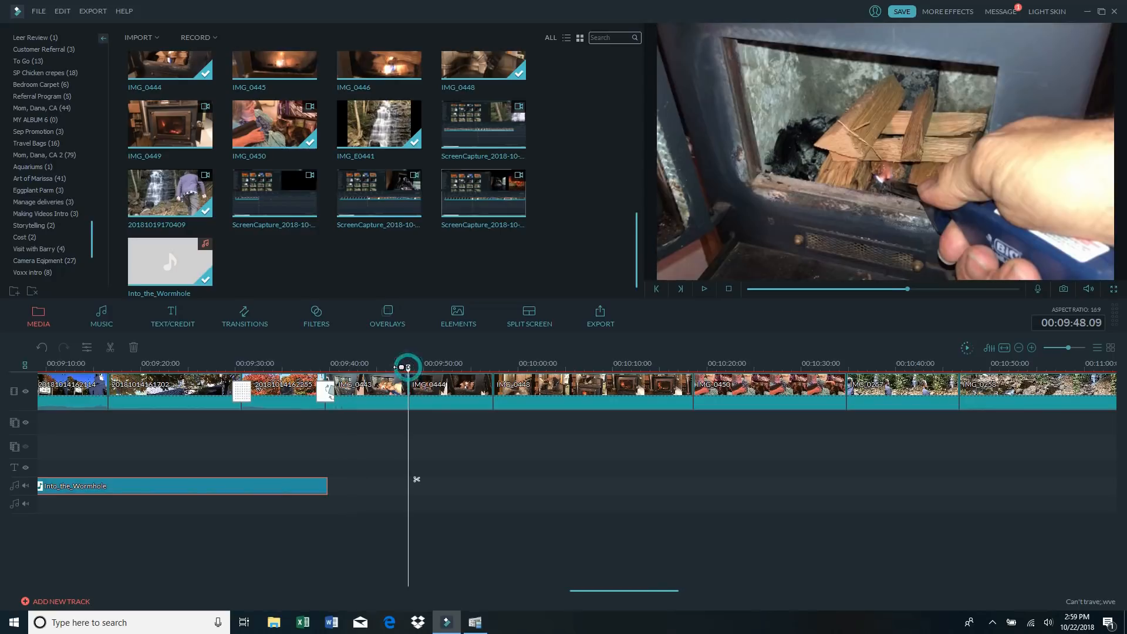
{"action": "left_click", "coordinate": [399, 366]}
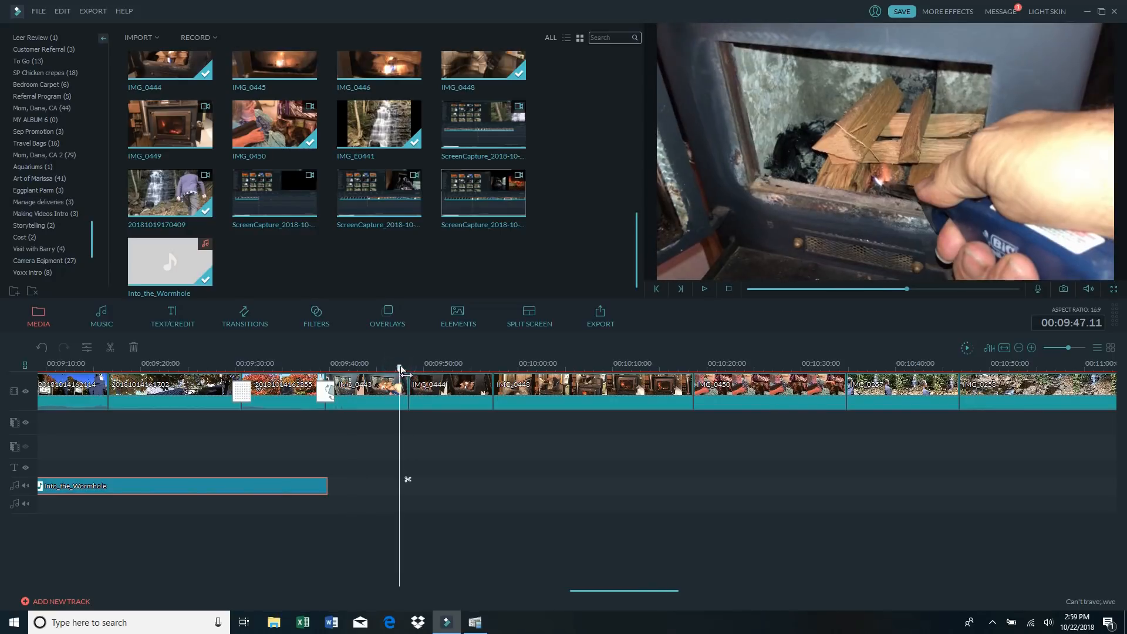
{"action": "left_click", "coordinate": [704, 290]}
{"action": "left_click", "coordinate": [704, 290]}
{"action": "left_click_drag", "start_coordinate": [418, 369], "coordinate": [356, 371]}
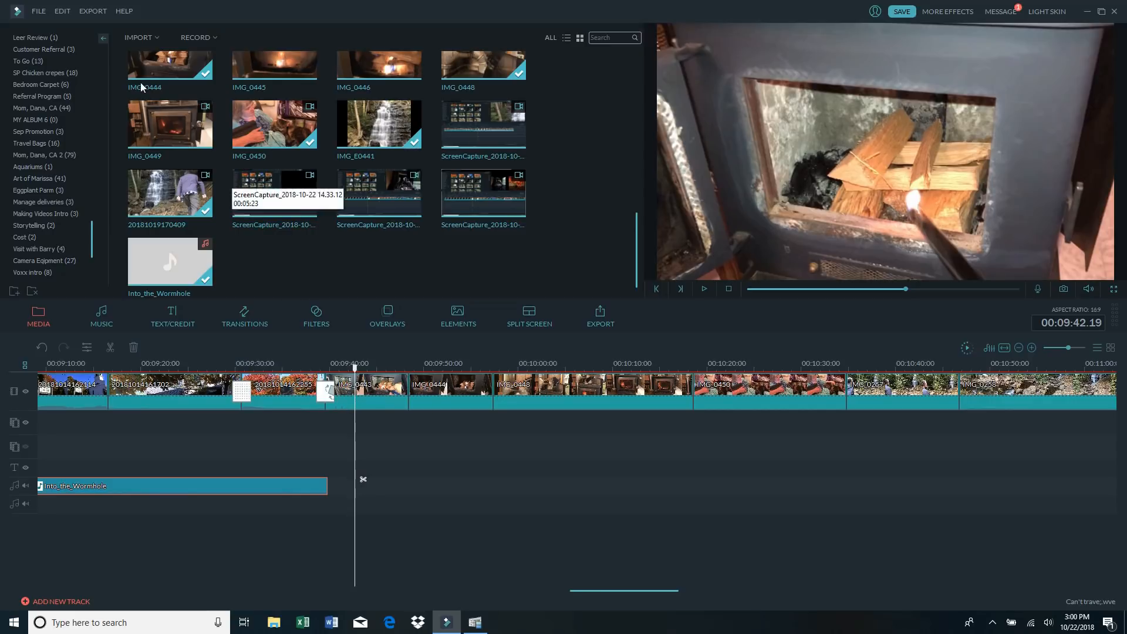
- Import The_Closing_Of_Summer from the Calm folder and place it on the first music track at 00:09:42.18
{"action": "left_click", "coordinate": [141, 39]}
{"action": "left_click", "coordinate": [150, 52]}
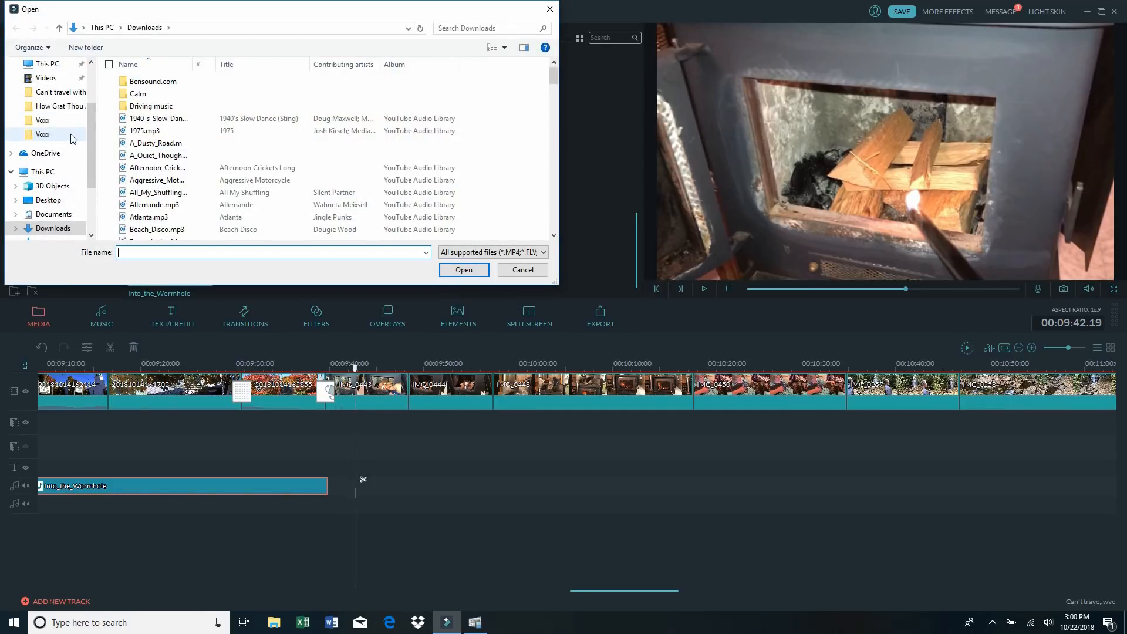
{"action": "double_click", "coordinate": [145, 95]}
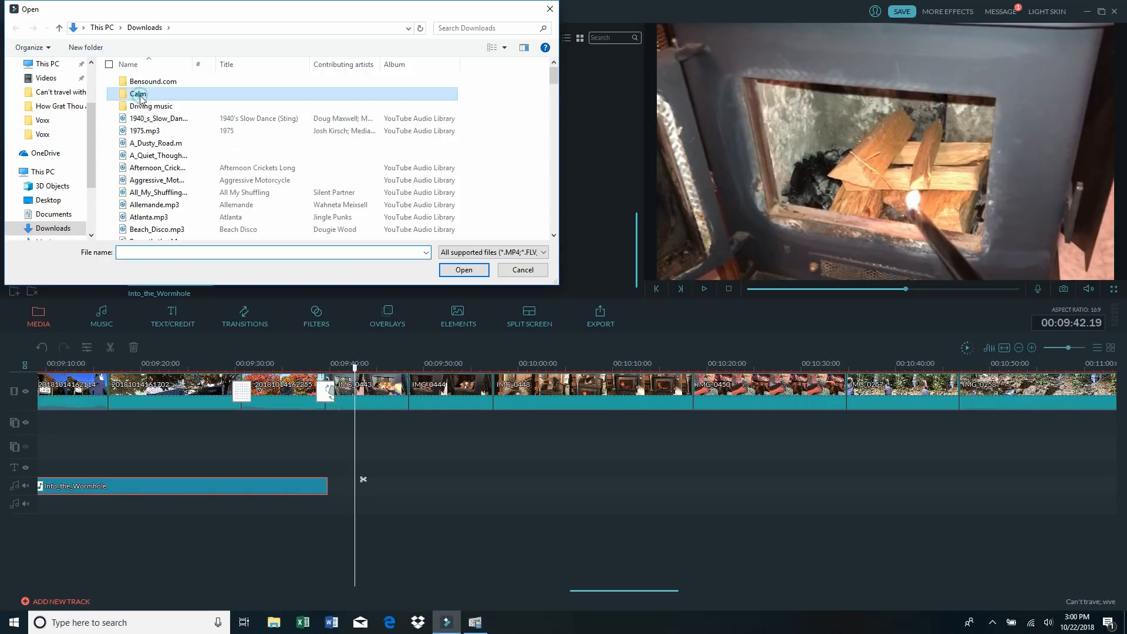
{"action": "double_click", "coordinate": [153, 82]}
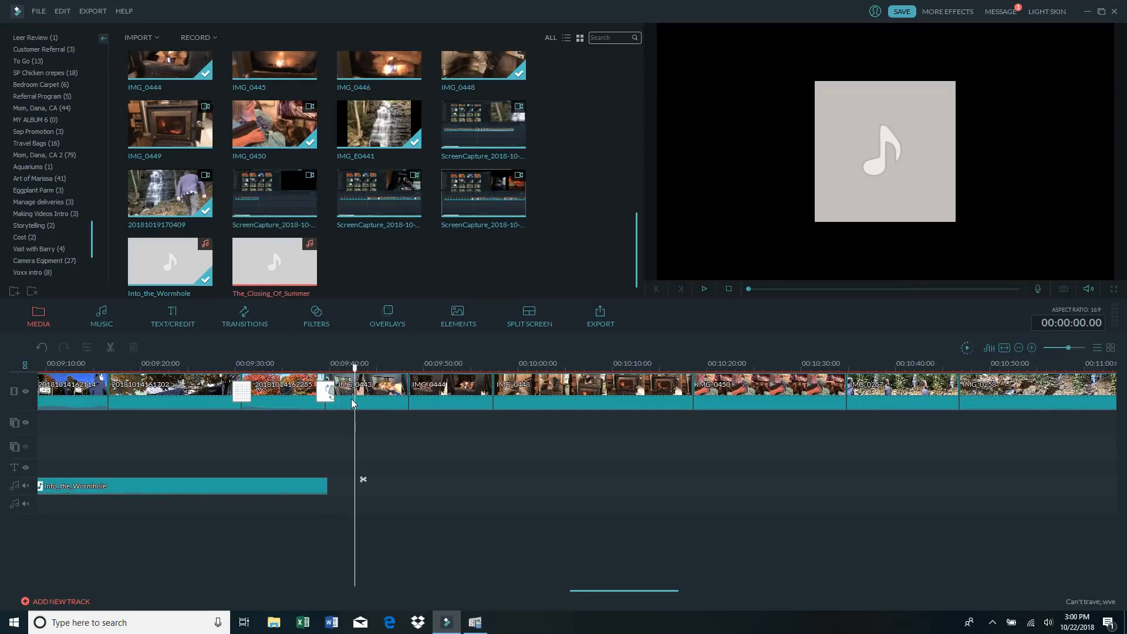
{"action": "left_click", "coordinate": [273, 261]}
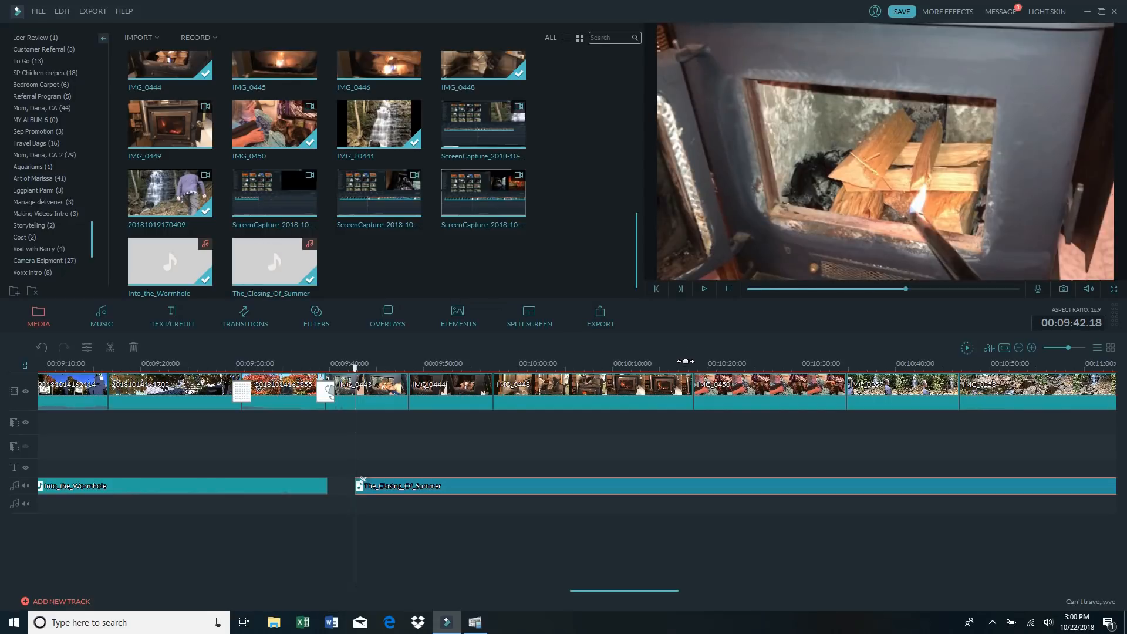
- Scrub through the footage above the new music clip to near the music's end at 00:12:49.01
{"action": "left_click", "coordinate": [646, 368]}
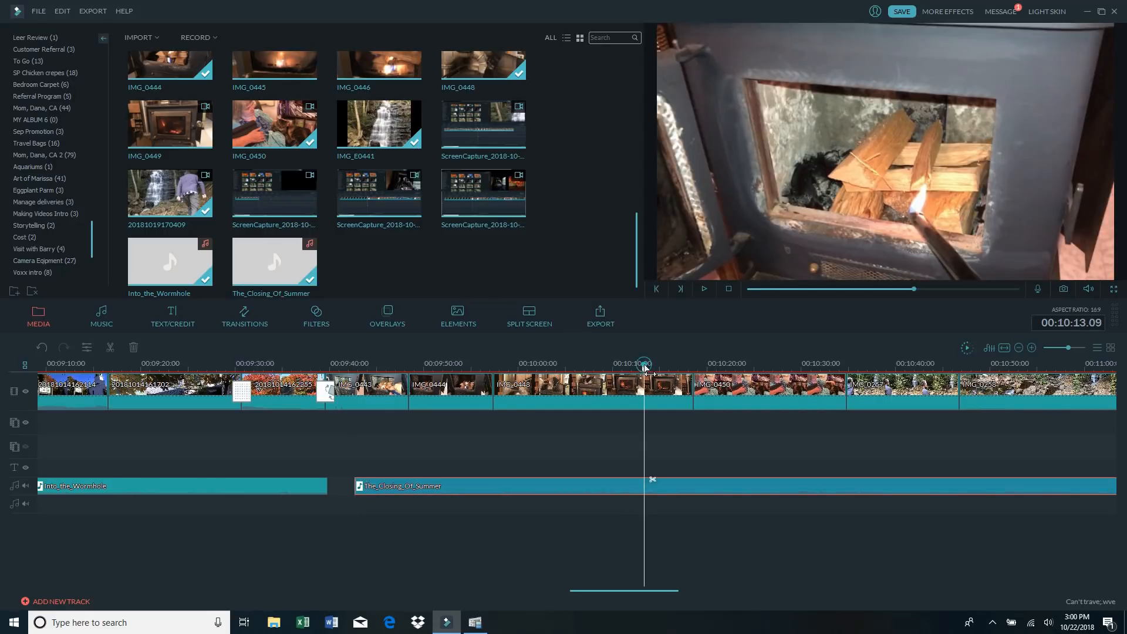
{"action": "left_click_drag", "start_coordinate": [646, 368], "coordinate": [868, 368]}
{"action": "left_click_drag", "start_coordinate": [649, 590], "coordinate": [762, 579]}
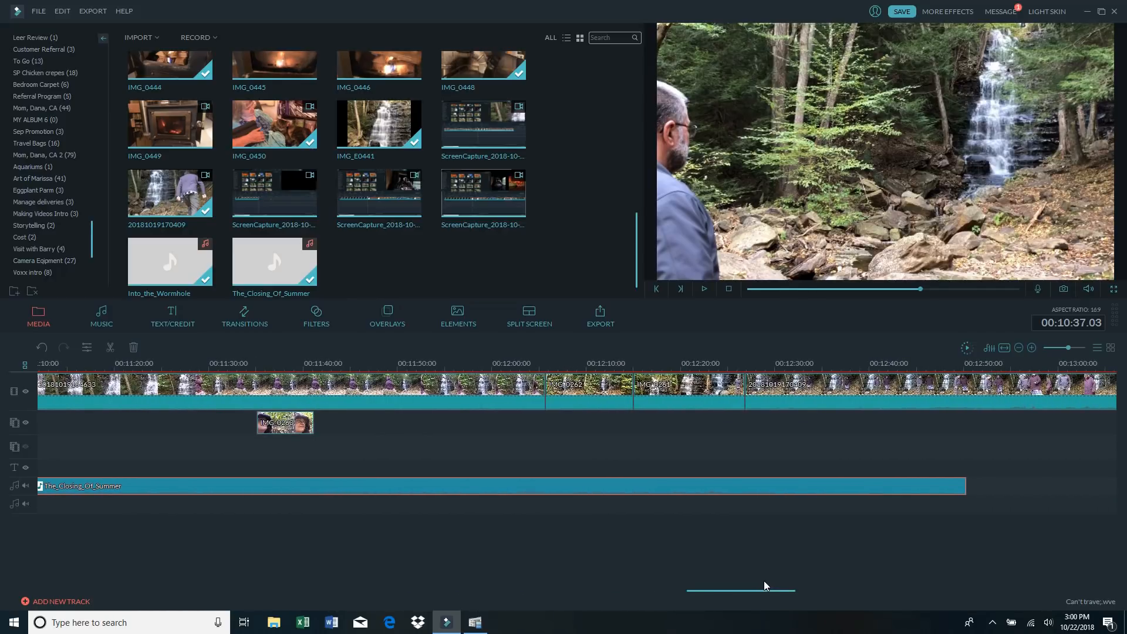
{"action": "left_click", "coordinate": [836, 369]}
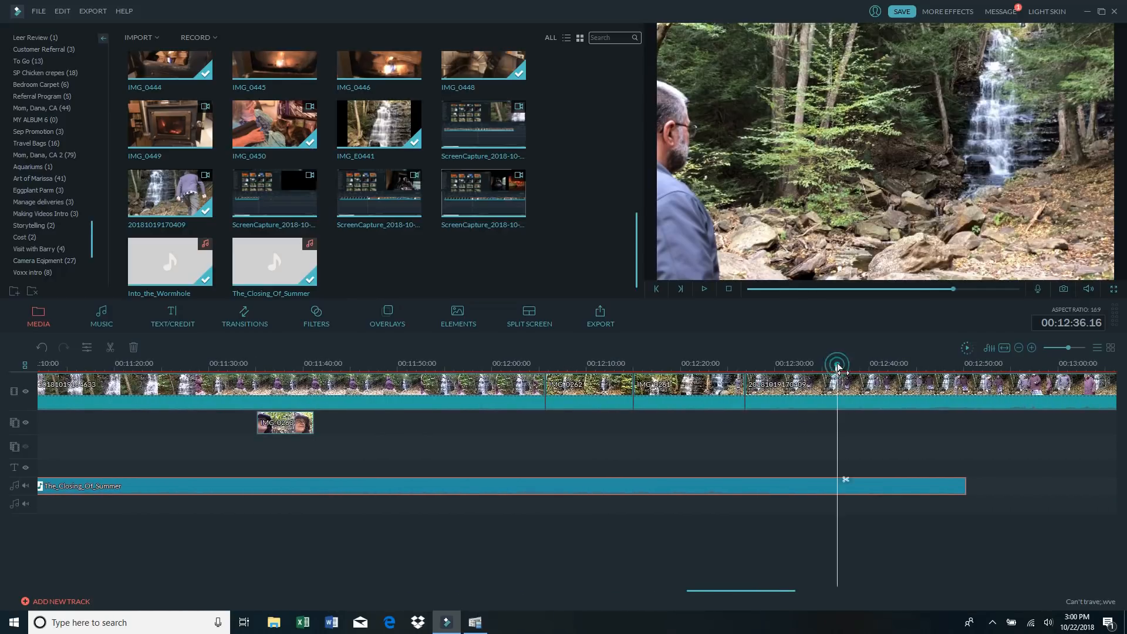
{"action": "left_click_drag", "start_coordinate": [838, 367], "coordinate": [955, 370]}
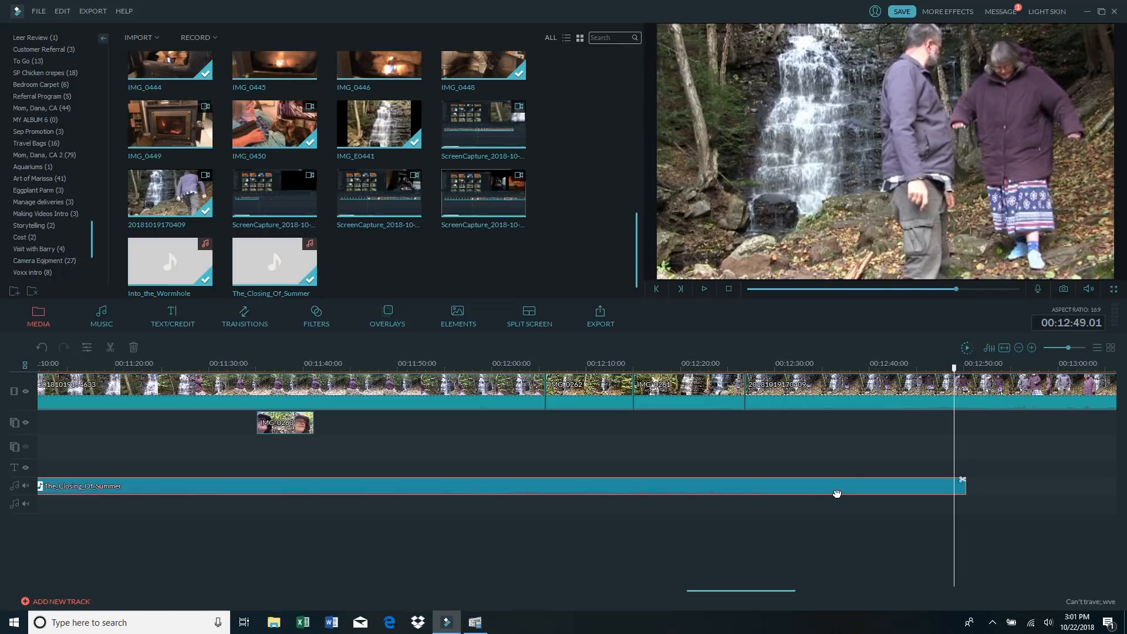
- Play the changeover between the two music clips from 00:09:32.14 to 00:09:49.23
{"action": "left_click_drag", "start_coordinate": [754, 589], "coordinate": [624, 589]}
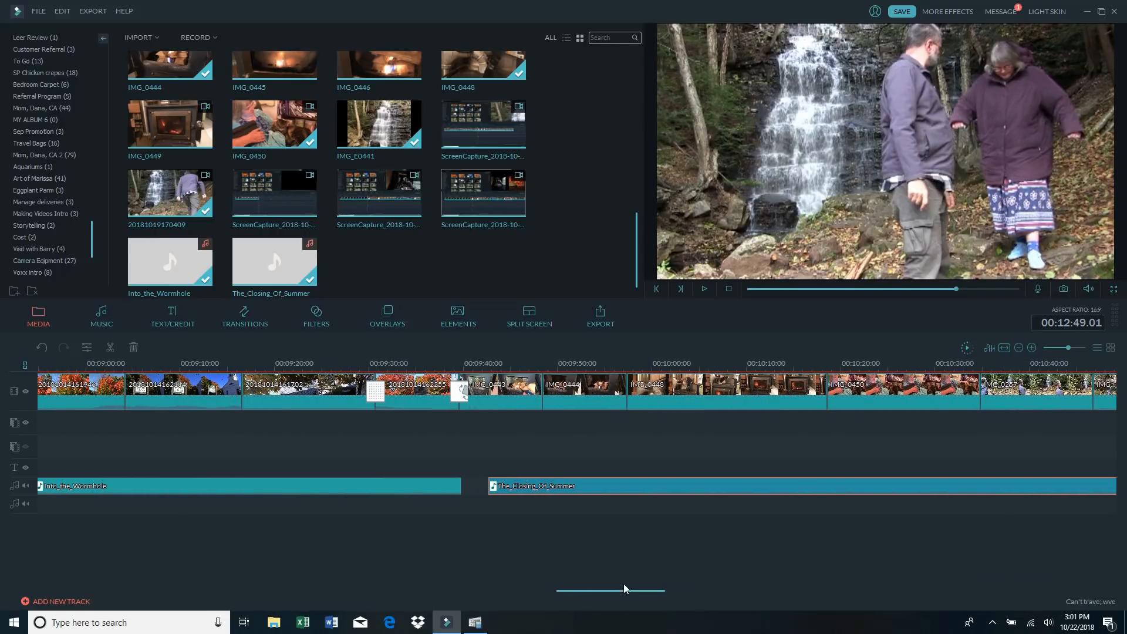
{"action": "left_click", "coordinate": [430, 367]}
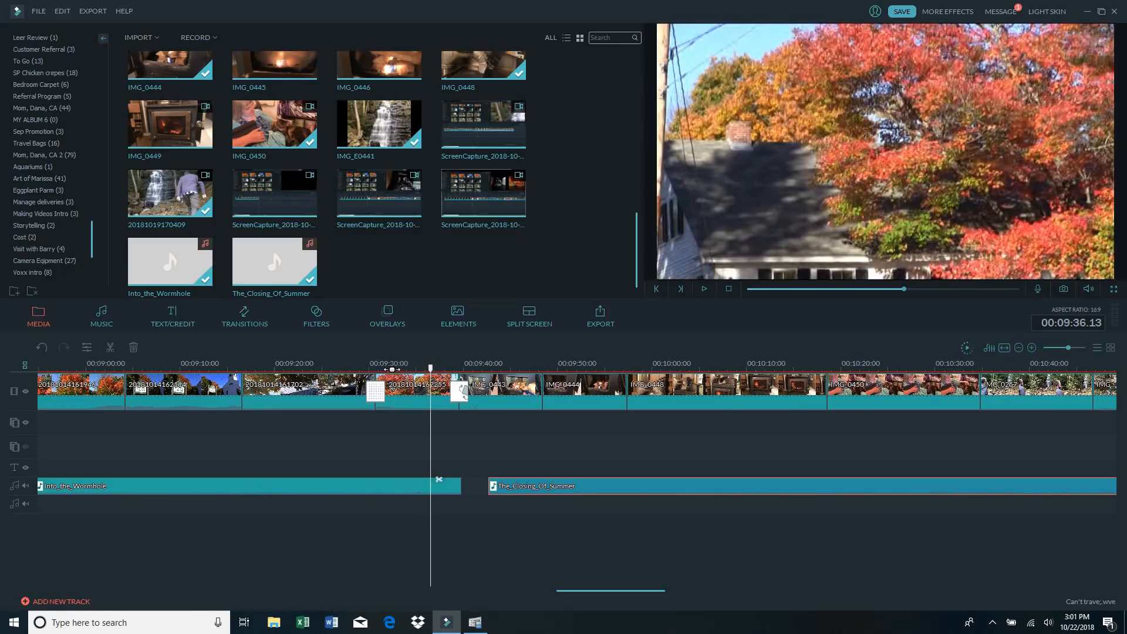
{"action": "left_click", "coordinate": [393, 368]}
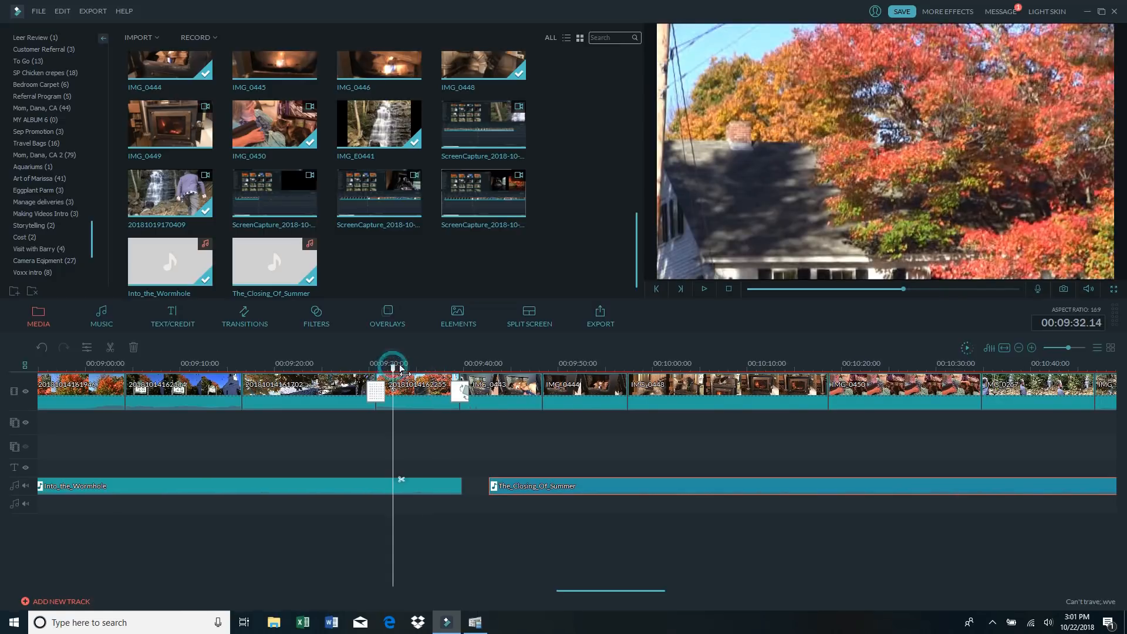
{"action": "left_click", "coordinate": [705, 288]}
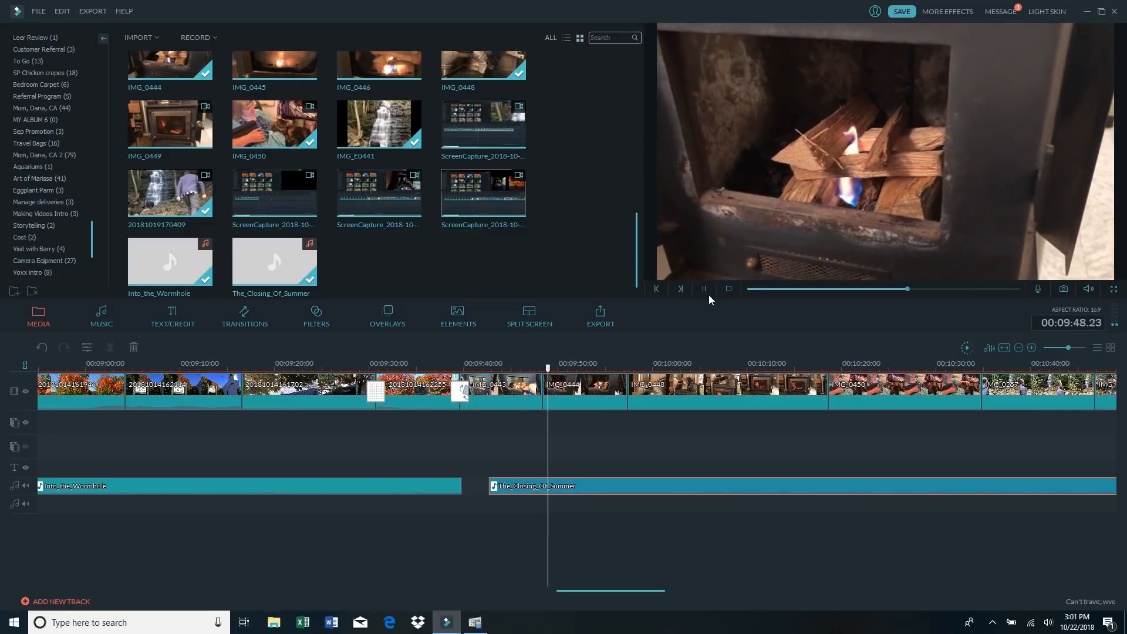
{"action": "left_click", "coordinate": [706, 288]}
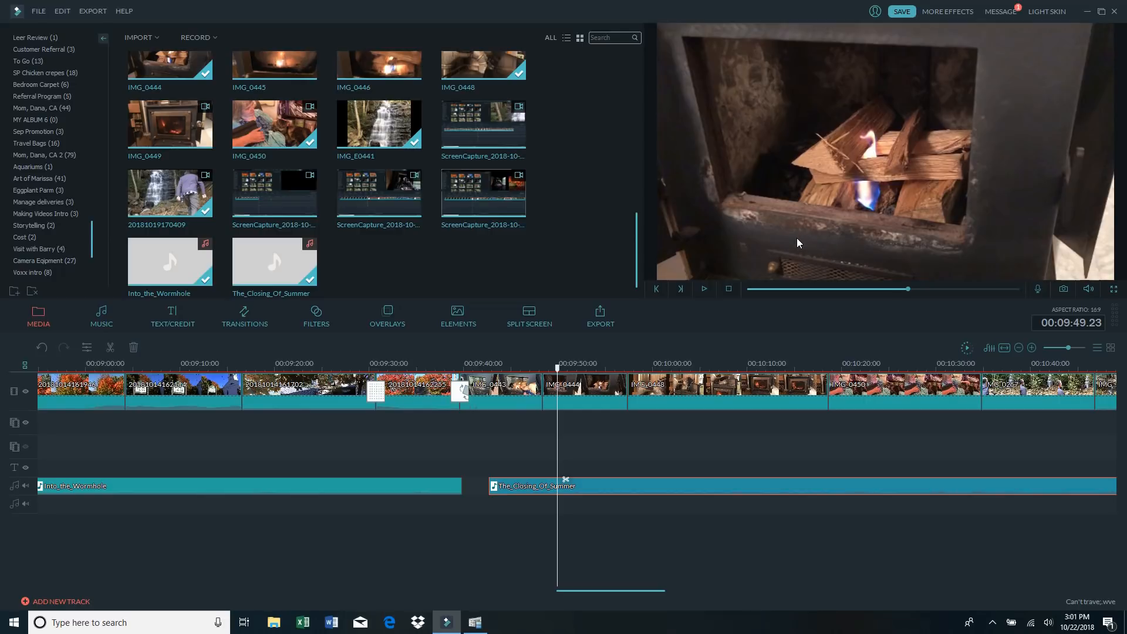
- Play the closing part of The_Closing_Of_Summer from 00:12:43.03 and again from shortly before 00:12:31
{"action": "left_click_drag", "start_coordinate": [616, 589], "coordinate": [778, 586]}
{"action": "left_click", "coordinate": [588, 367]}
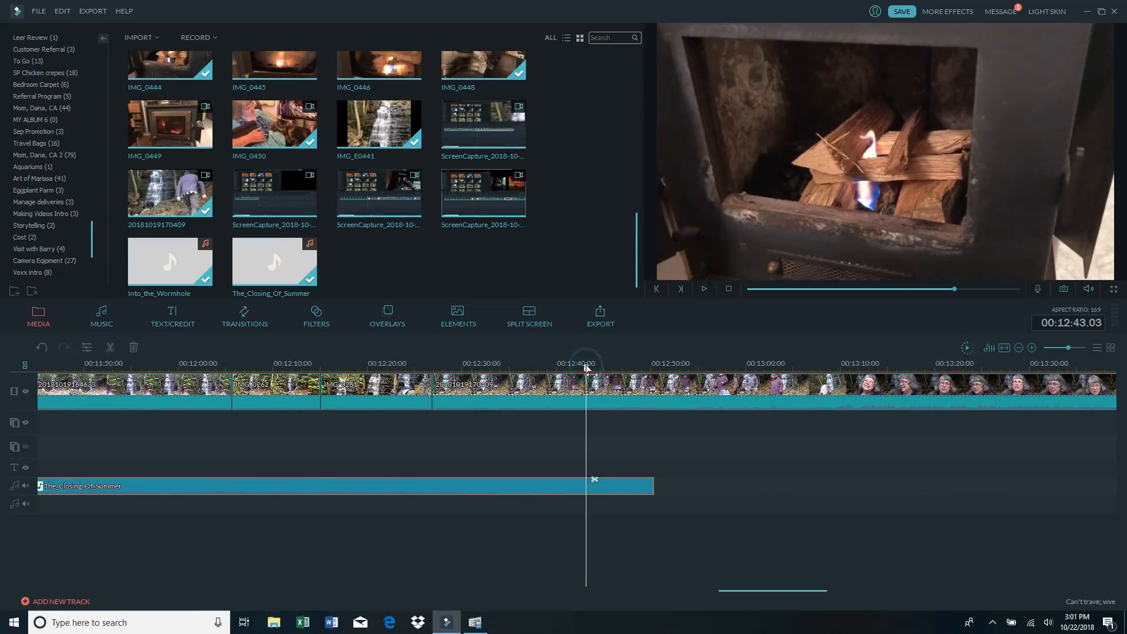
{"action": "left_click", "coordinate": [704, 292]}
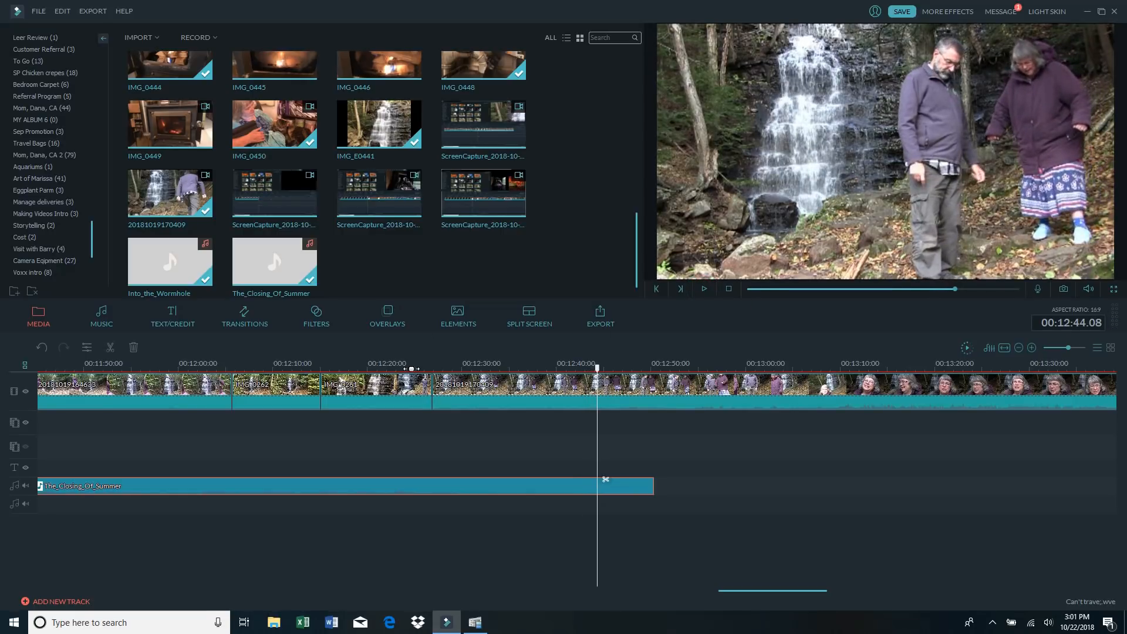
{"action": "left_click", "coordinate": [459, 367]}
{"action": "left_click", "coordinate": [704, 289]}
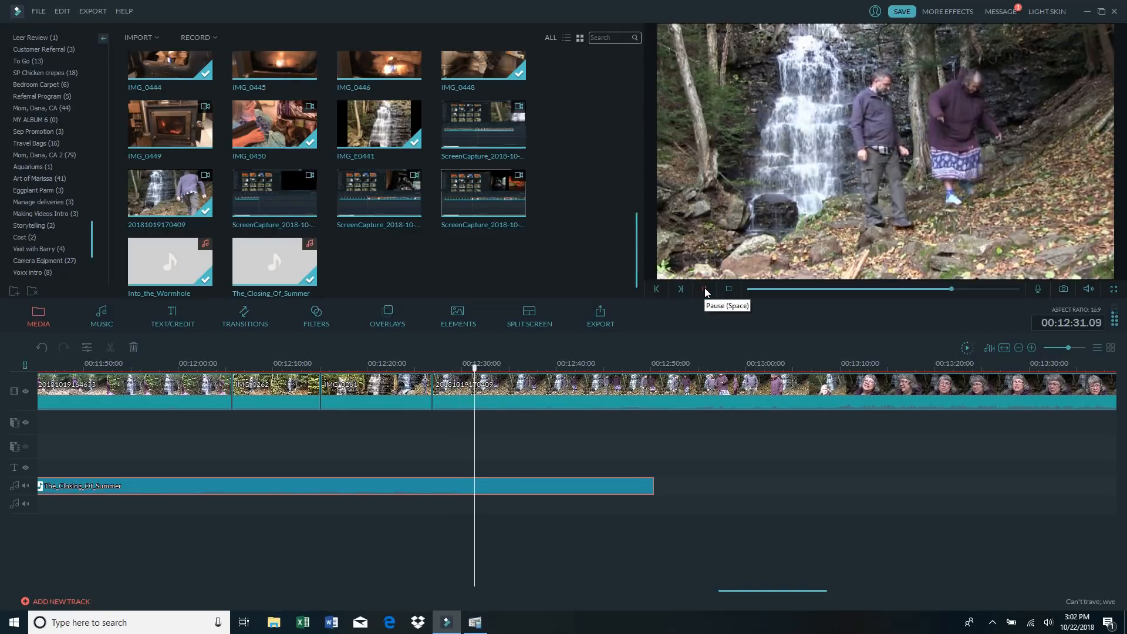
{"action": "left_click", "coordinate": [704, 288]}
- Play the waterfall footage with the music from 00:10:37.19 into the following stream clip at about 00:10:47
{"action": "left_click_drag", "start_coordinate": [786, 589], "coordinate": [642, 592]}
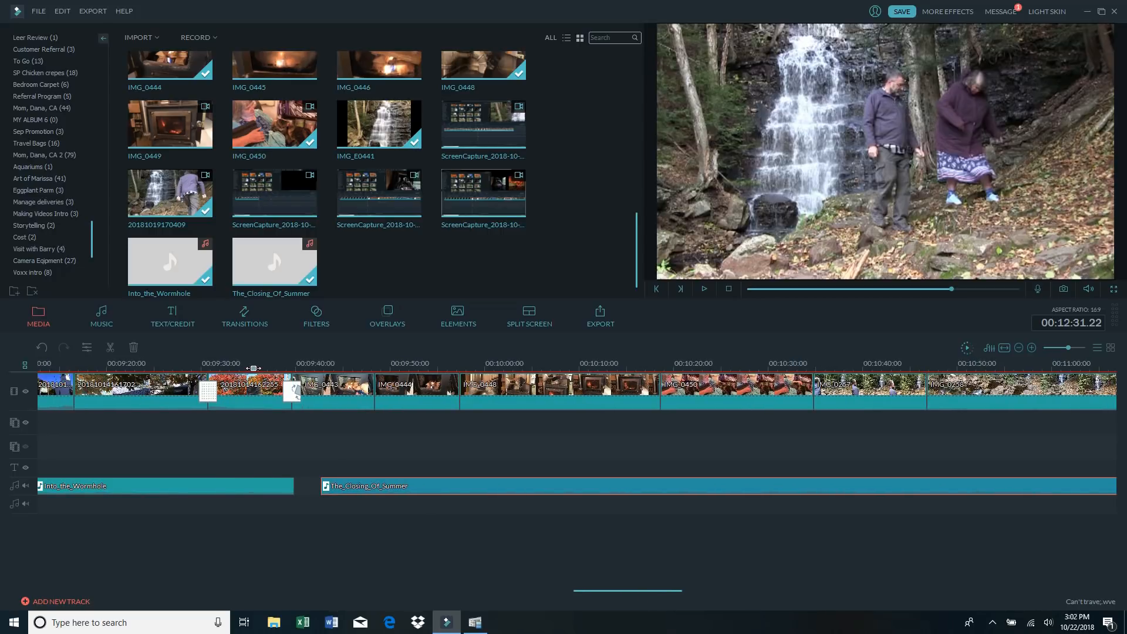
{"action": "left_click", "coordinate": [253, 368]}
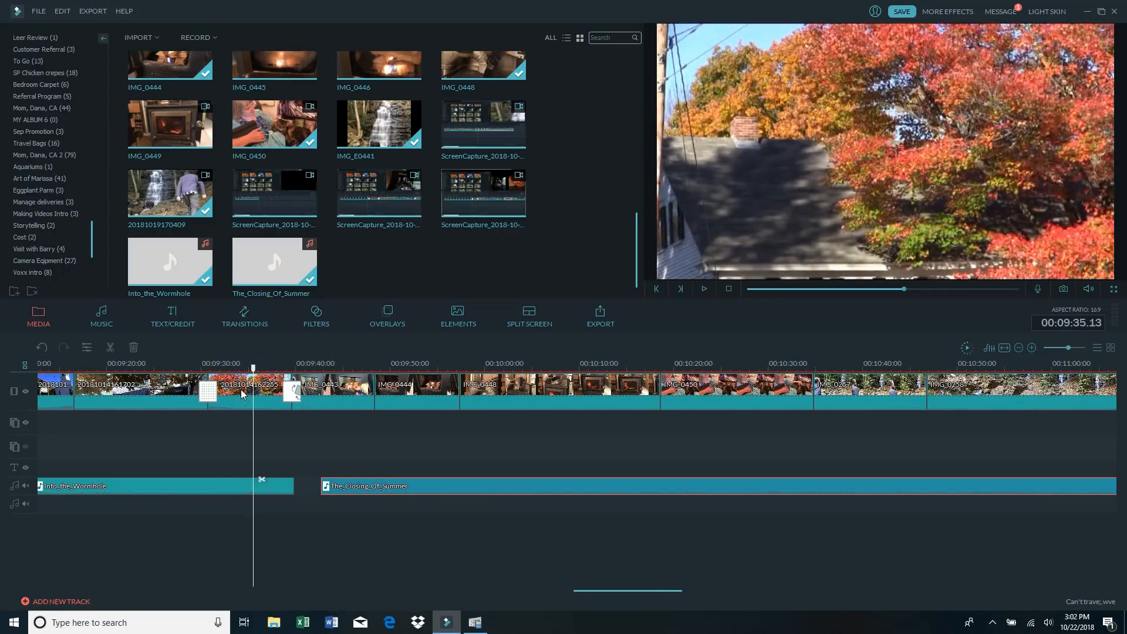
{"action": "left_click_drag", "start_coordinate": [655, 595], "coordinate": [688, 589]}
{"action": "left_click", "coordinate": [509, 367]}
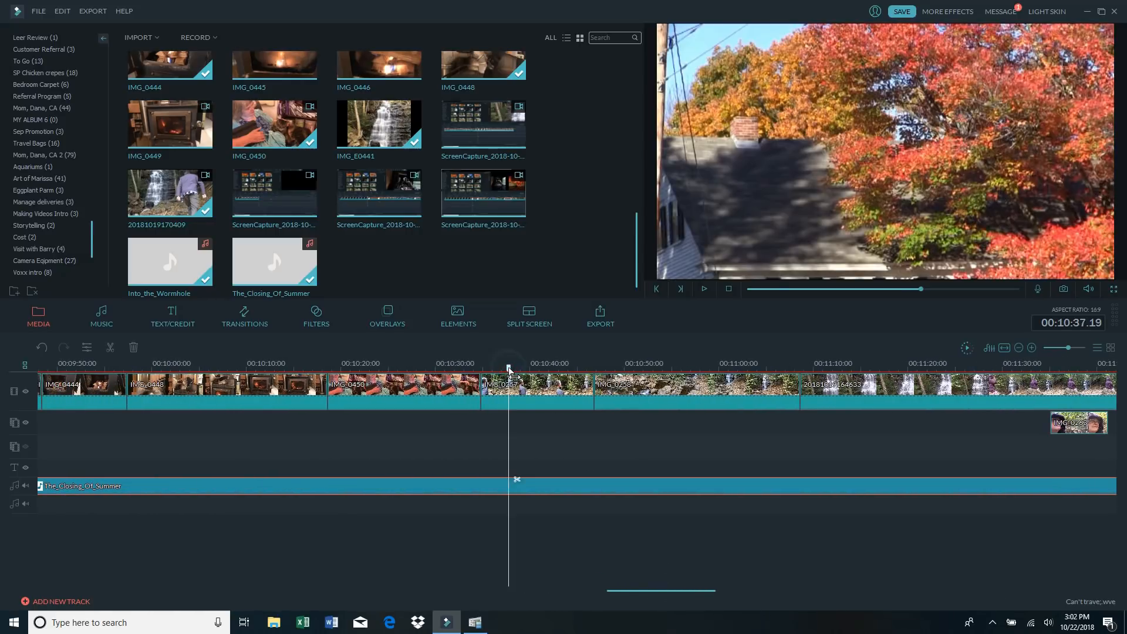
{"action": "left_click", "coordinate": [704, 289]}
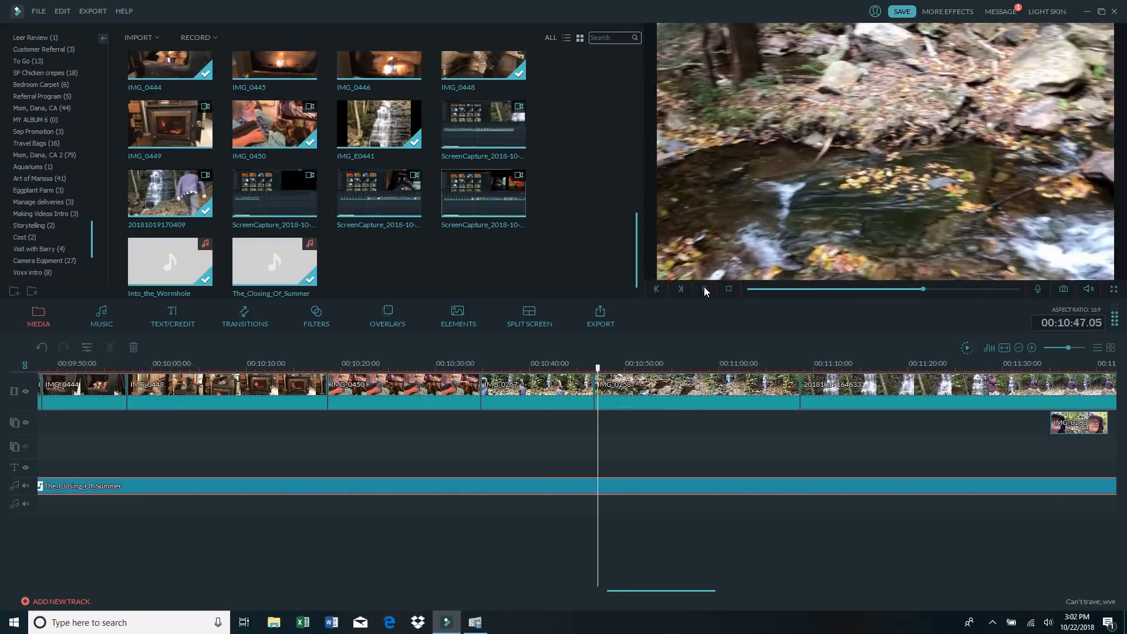
{"action": "left_click", "coordinate": [703, 287]}
- Lower the audio volume of the waterfall clip starting at 00:10:34.20 below 100 and play it into the stream clip
{"action": "left_click", "coordinate": [549, 390]}
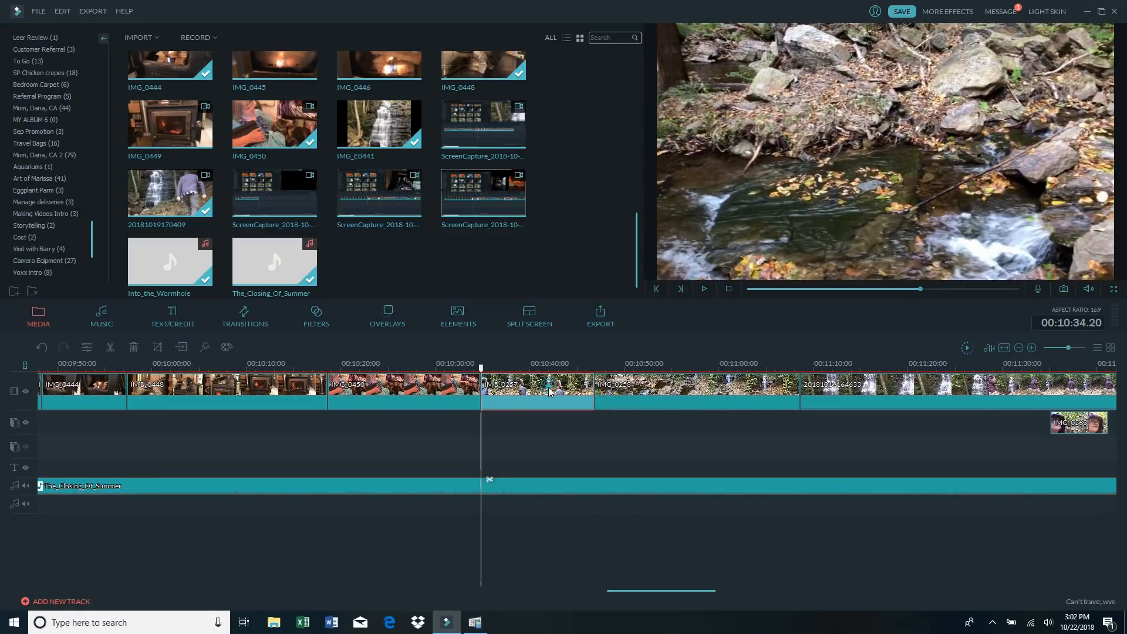
{"action": "right_click", "coordinate": [549, 390]}
{"action": "left_click", "coordinate": [587, 467]}
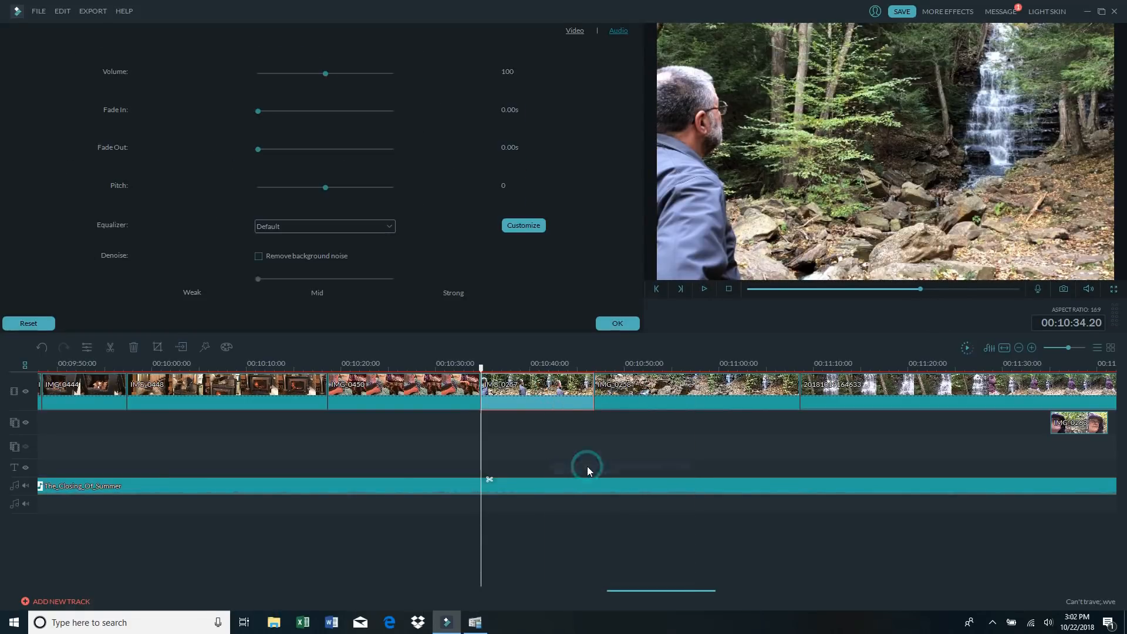
{"action": "left_click", "coordinate": [283, 72]}
{"action": "left_click", "coordinate": [615, 326]}
{"action": "left_click", "coordinate": [704, 290]}
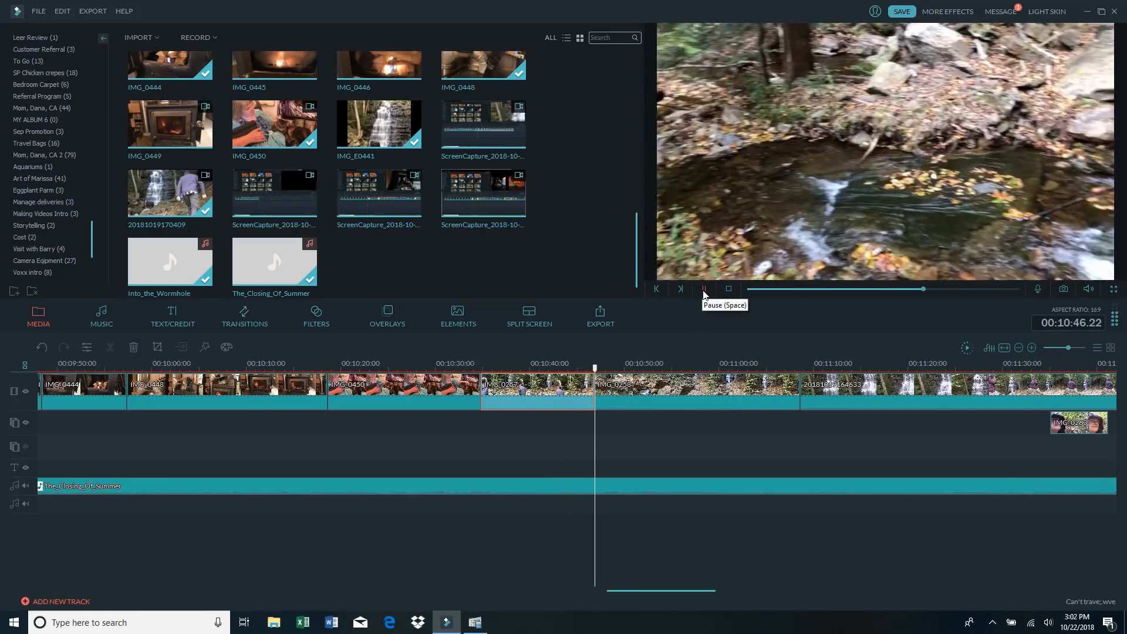
{"action": "left_click", "coordinate": [705, 289]}
- Set the stream clip's audio volume to 39 and start playing it from 00:10:48.06
{"action": "left_click", "coordinate": [660, 389]}
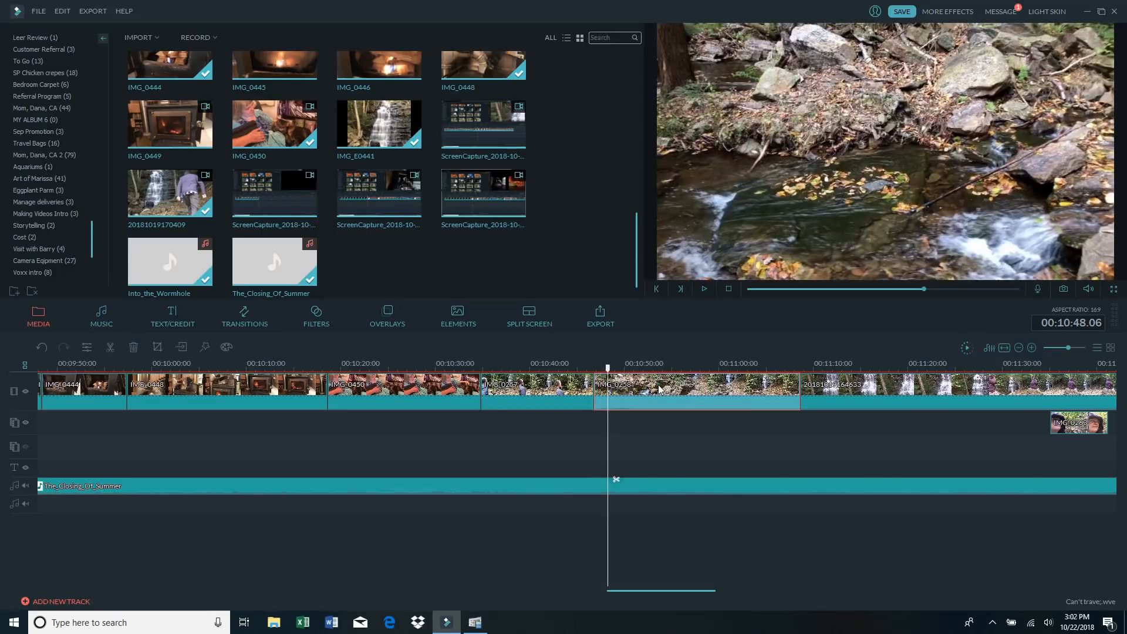
{"action": "right_click", "coordinate": [659, 389]}
{"action": "left_click", "coordinate": [703, 466]}
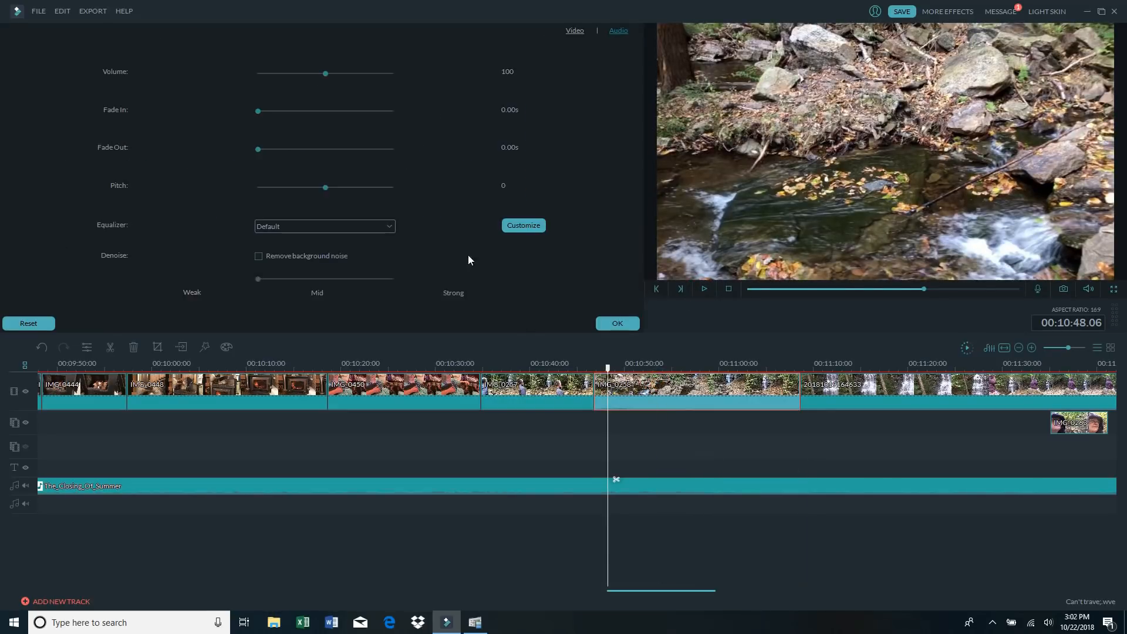
{"action": "left_click", "coordinate": [288, 73]}
{"action": "left_click", "coordinate": [287, 74]}
{"action": "left_click", "coordinate": [705, 287]}
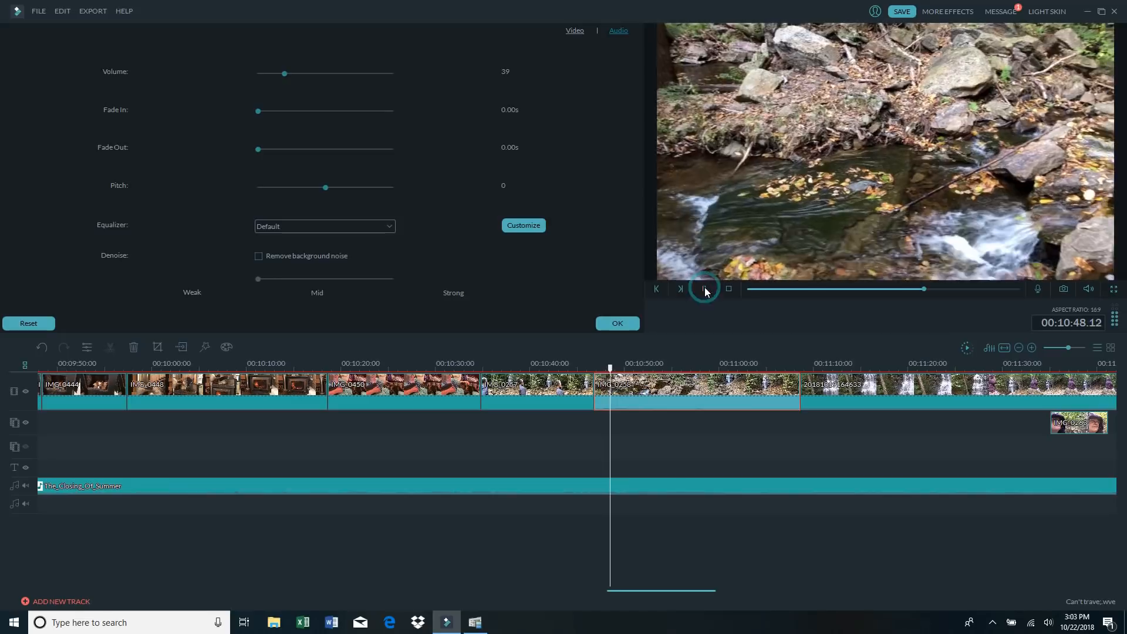
- Play the waterfall clip after the stream clip, set its audio volume to 39, and replay it from 00:11:12.20
{"action": "left_click", "coordinate": [823, 369]}
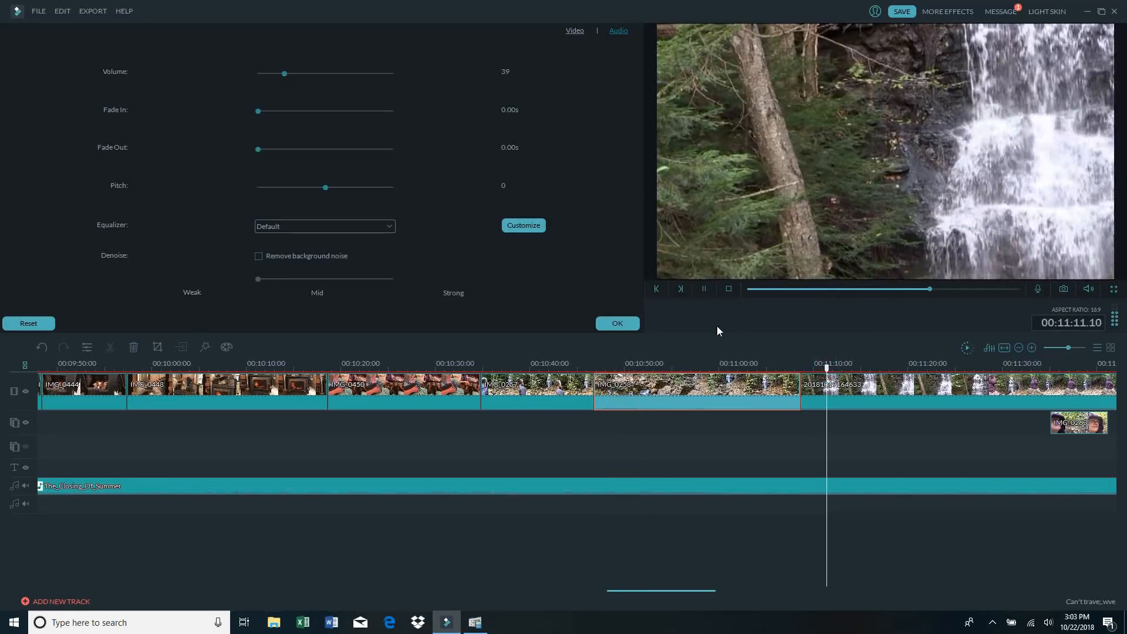
{"action": "left_click", "coordinate": [702, 287]}
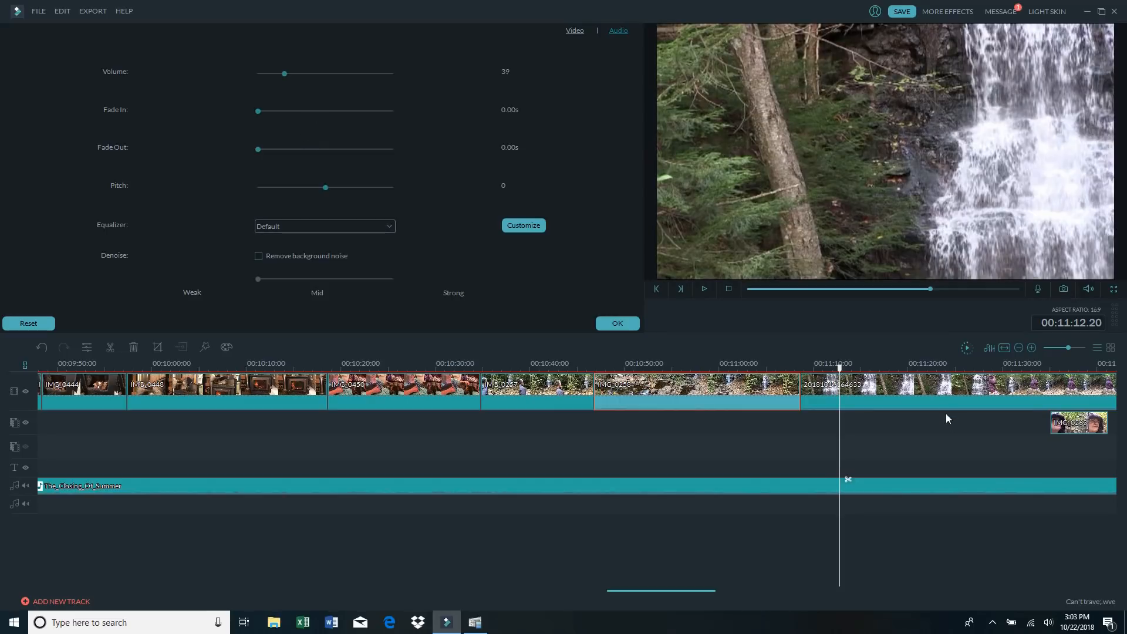
{"action": "left_click", "coordinate": [914, 386]}
{"action": "left_click", "coordinate": [279, 73]}
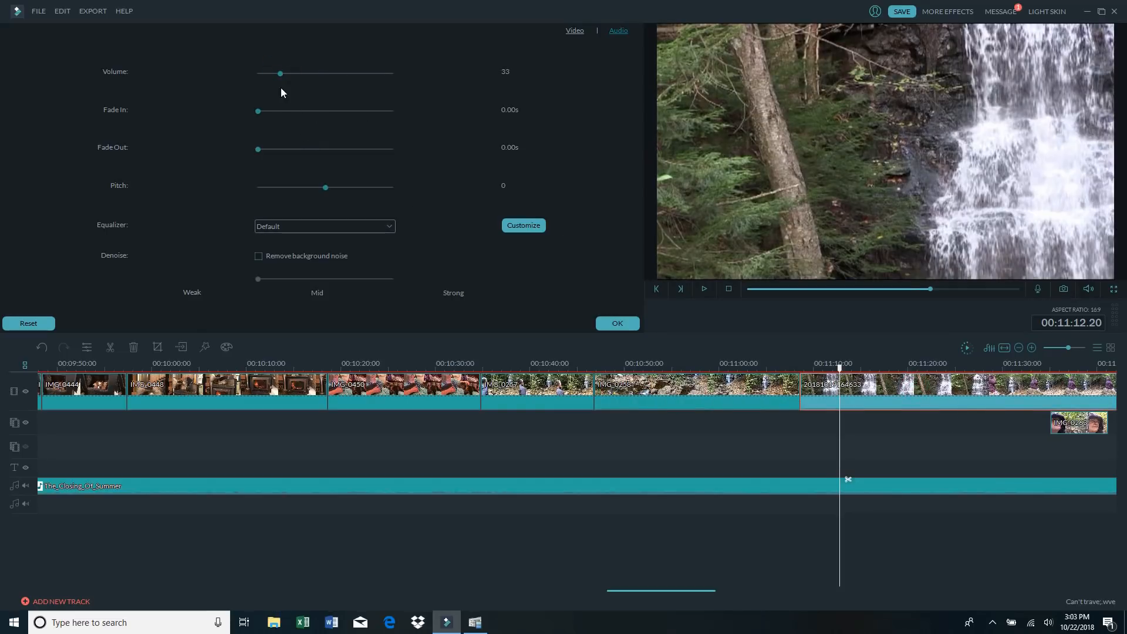
{"action": "left_click", "coordinate": [284, 73]}
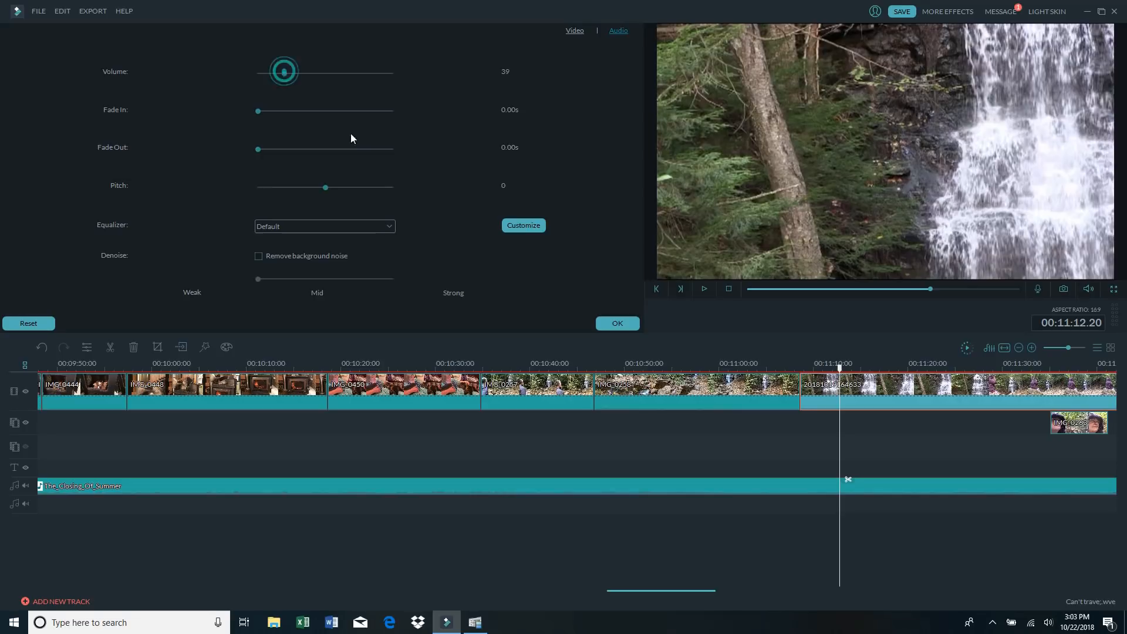
{"action": "left_click", "coordinate": [704, 288]}
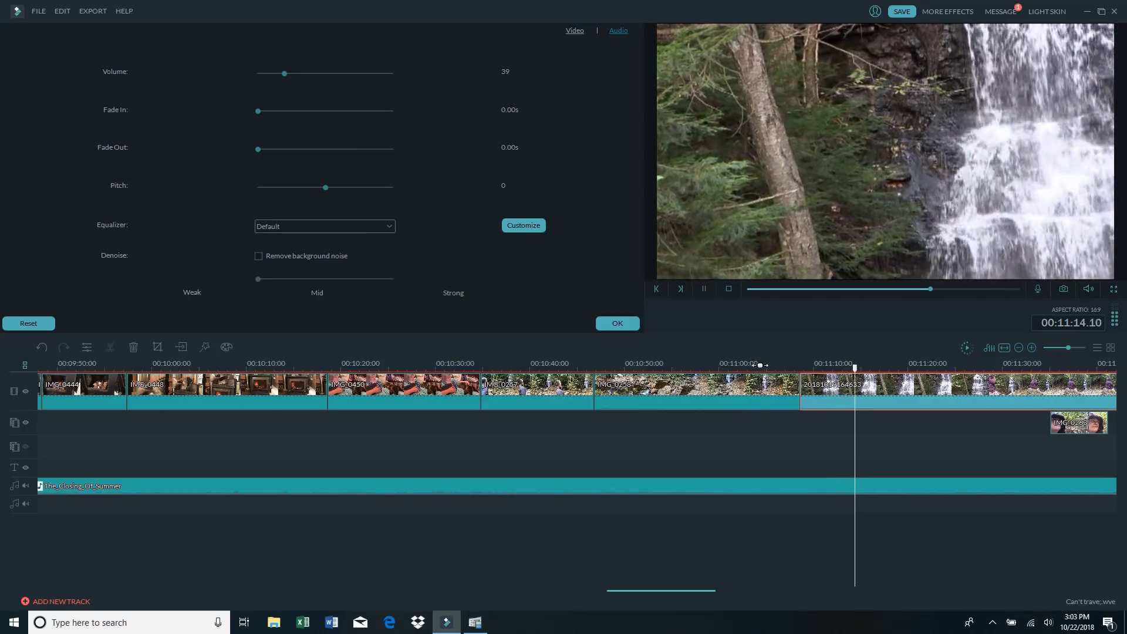
- Play short stretches of the waterfall footage with the music from about 00:12:06 and 00:12:37
{"action": "left_click_drag", "start_coordinate": [668, 591], "coordinate": [731, 595]}
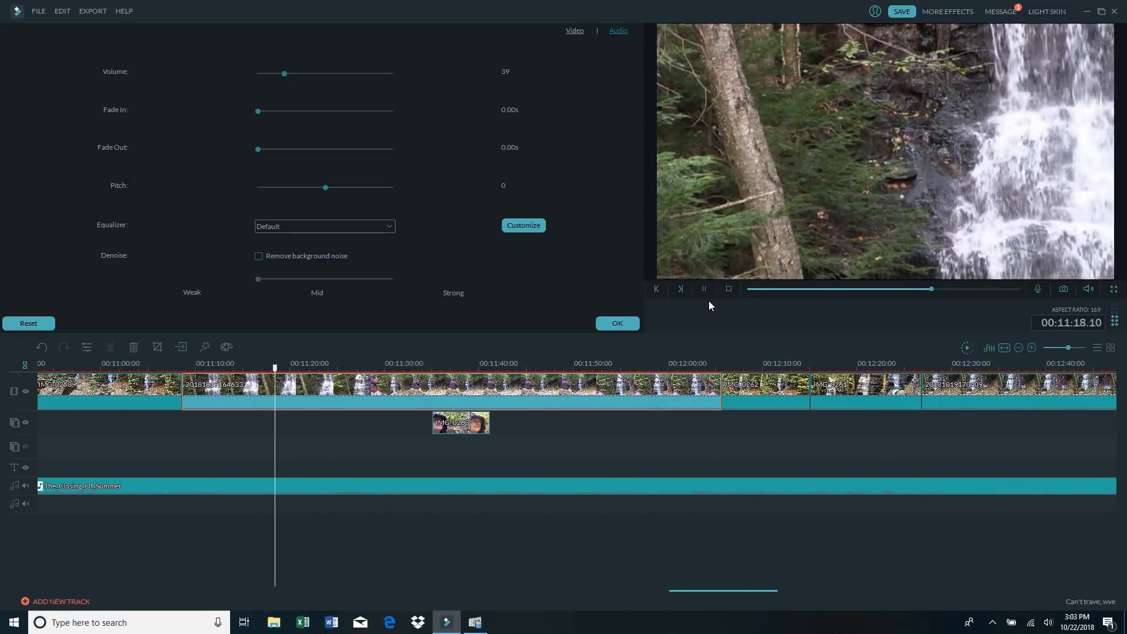
{"action": "left_click", "coordinate": [729, 364]}
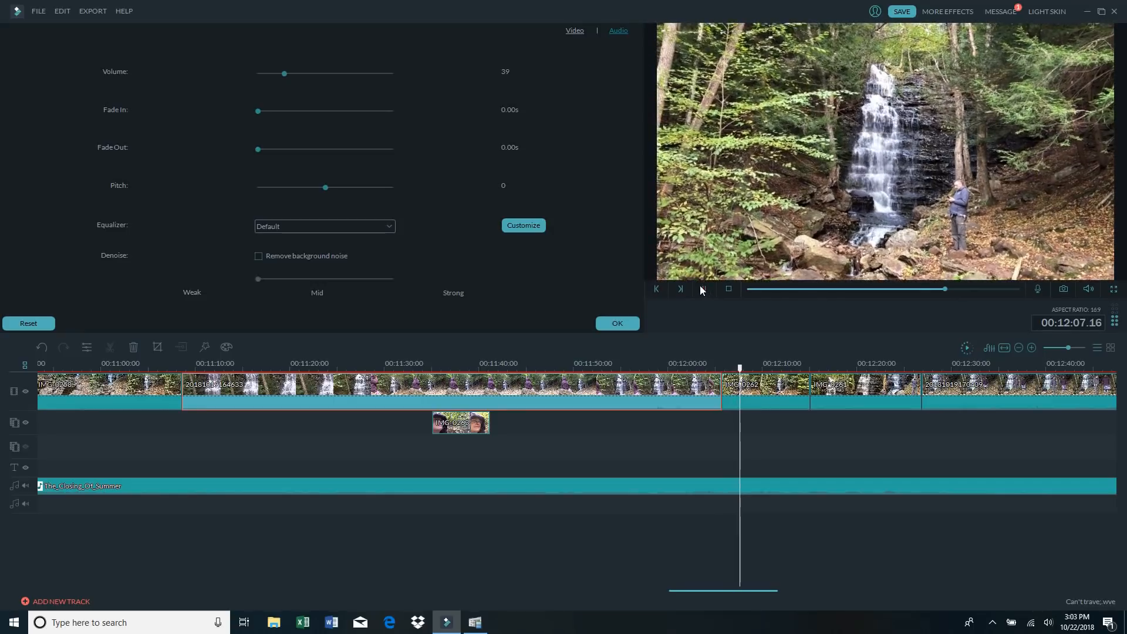
{"action": "left_click", "coordinate": [704, 288]}
{"action": "left_click_drag", "start_coordinate": [737, 590], "coordinate": [774, 590]}
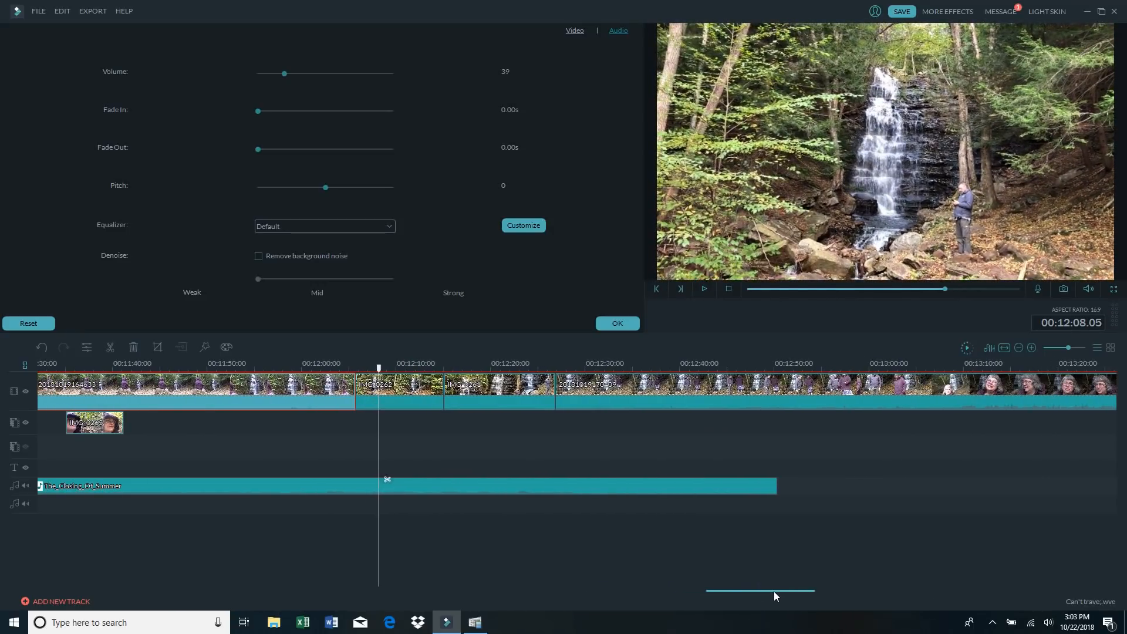
{"action": "left_click", "coordinate": [651, 365]}
{"action": "left_click", "coordinate": [704, 289]}
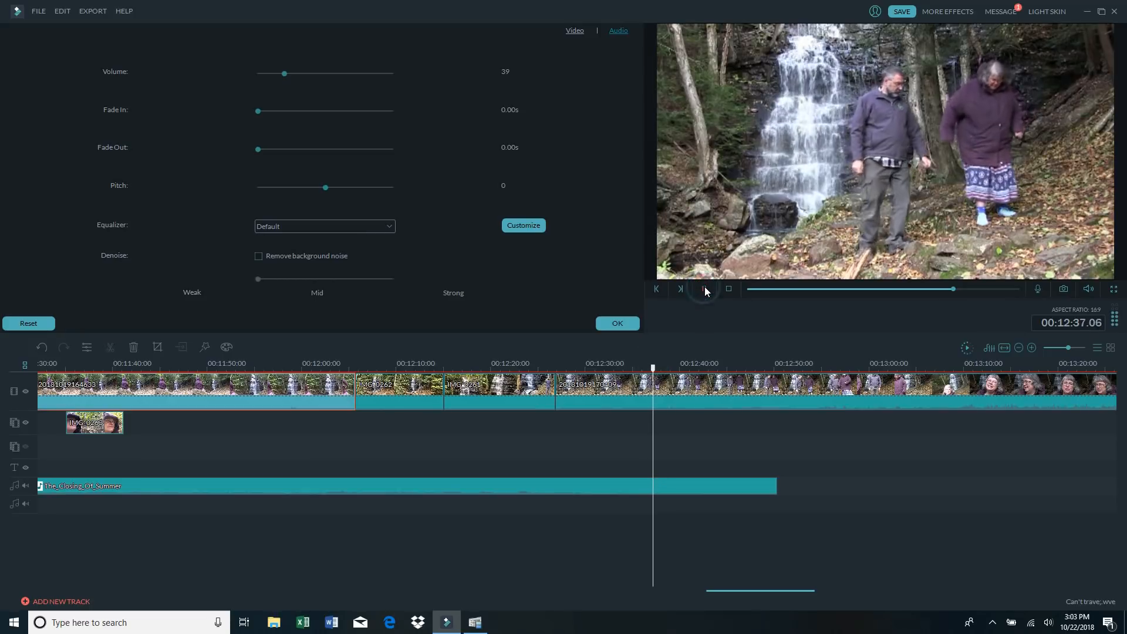
{"action": "left_click", "coordinate": [705, 288]}
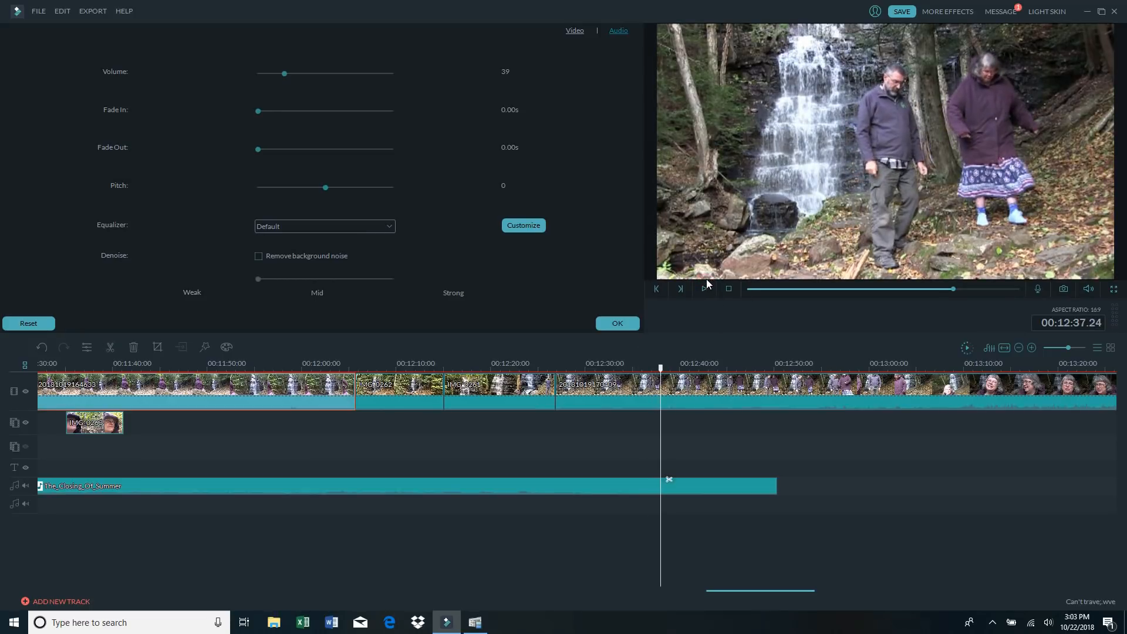
- Set the audio volume of the clip starting at about 00:12:27 to 23, play it, and lower the volume to 12
{"action": "left_click", "coordinate": [622, 392]}
{"action": "right_click", "coordinate": [622, 392]}
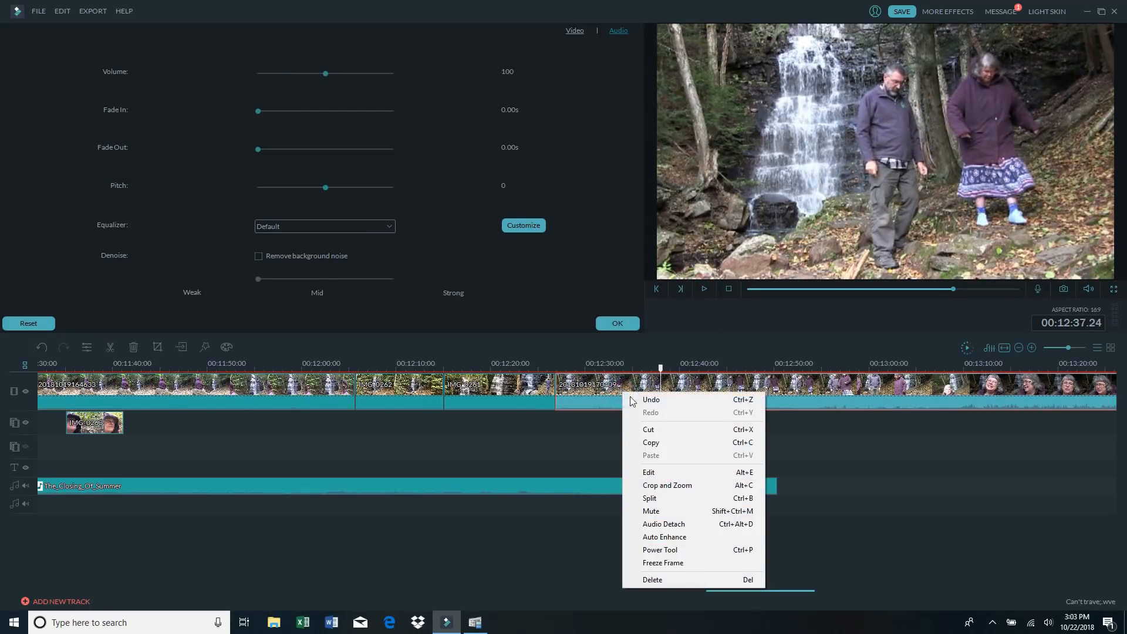
{"action": "left_click", "coordinate": [653, 474]}
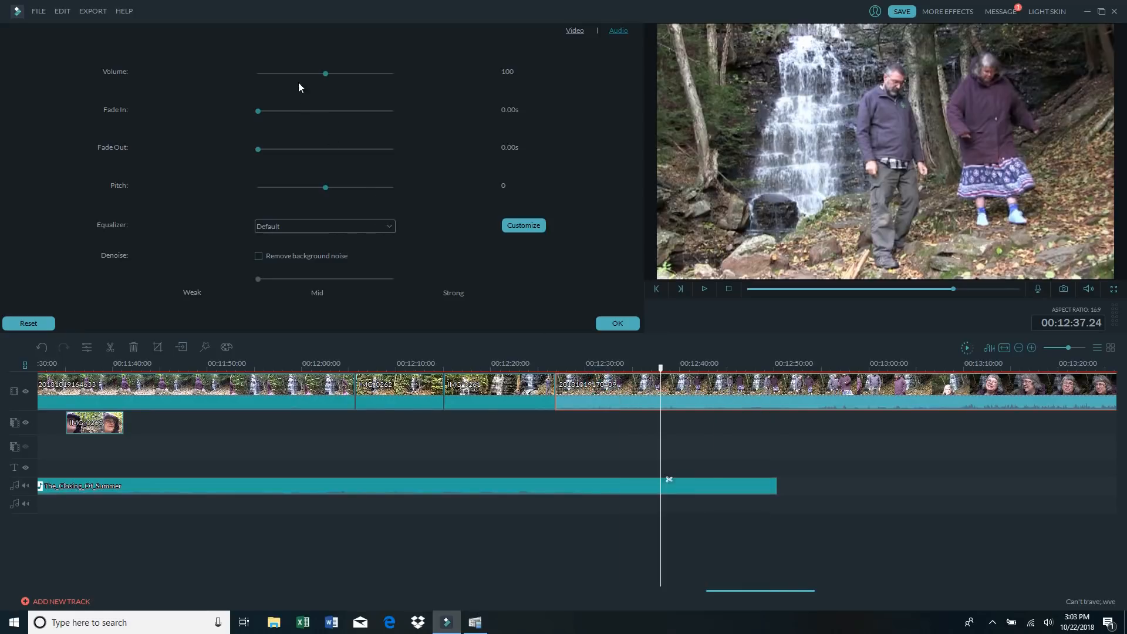
{"action": "left_click", "coordinate": [273, 73]}
{"action": "left_click", "coordinate": [705, 290]}
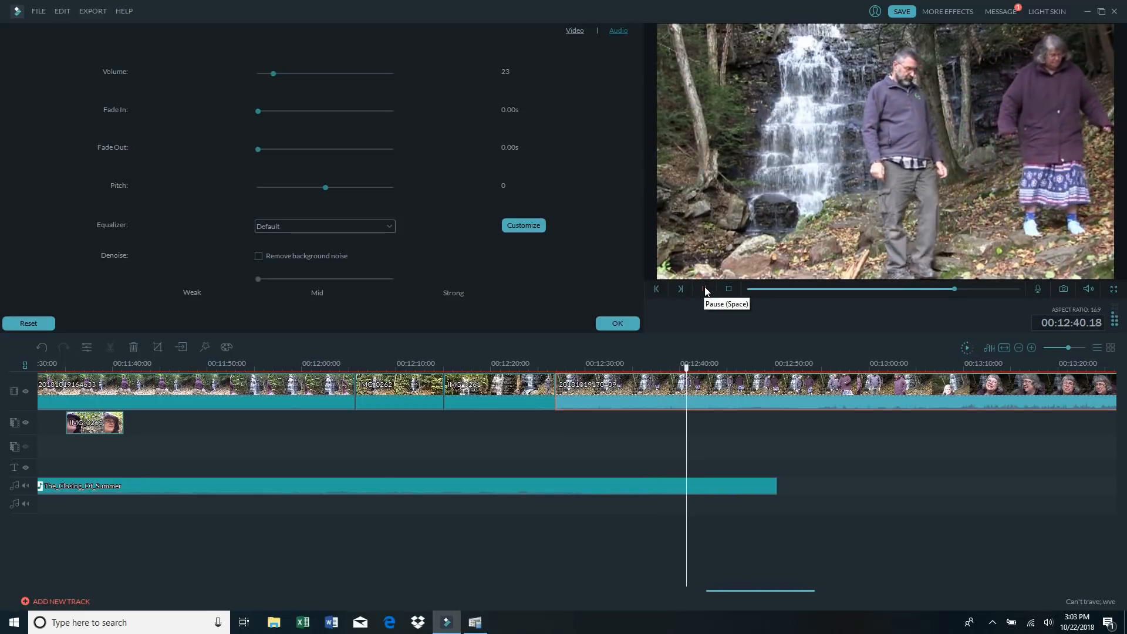
{"action": "left_click", "coordinate": [703, 289]}
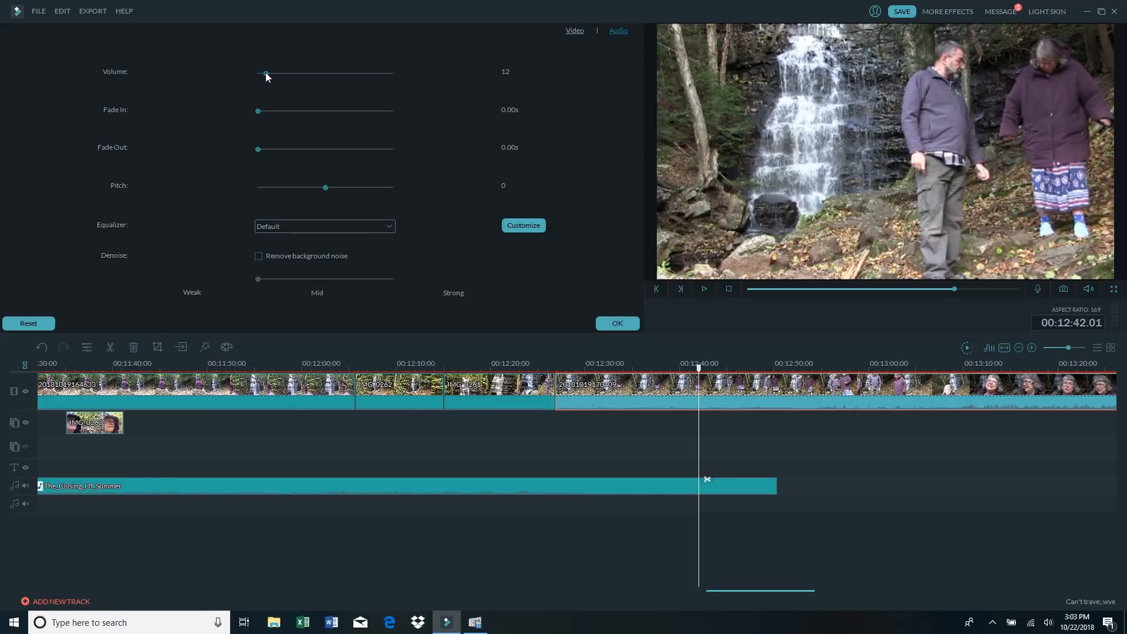
- Replay the couple's waterfall clip from 00:12:32.19 through the end of the music to about 00:13:10
{"action": "left_click", "coordinate": [611, 368]}
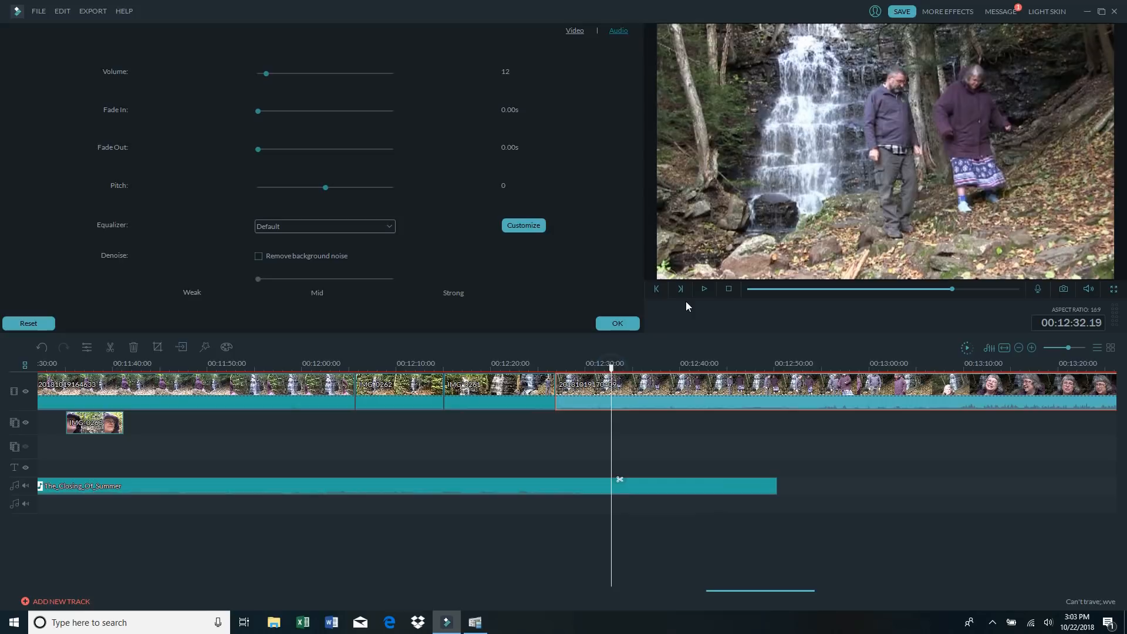
{"action": "left_click", "coordinate": [709, 287]}
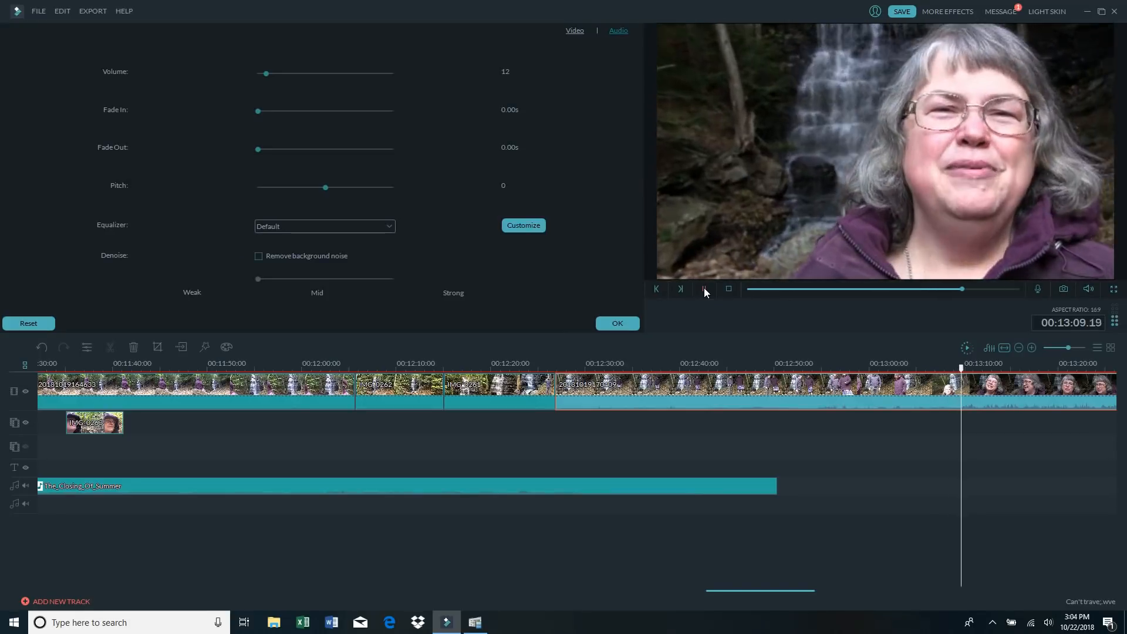
{"action": "left_click", "coordinate": [704, 288]}
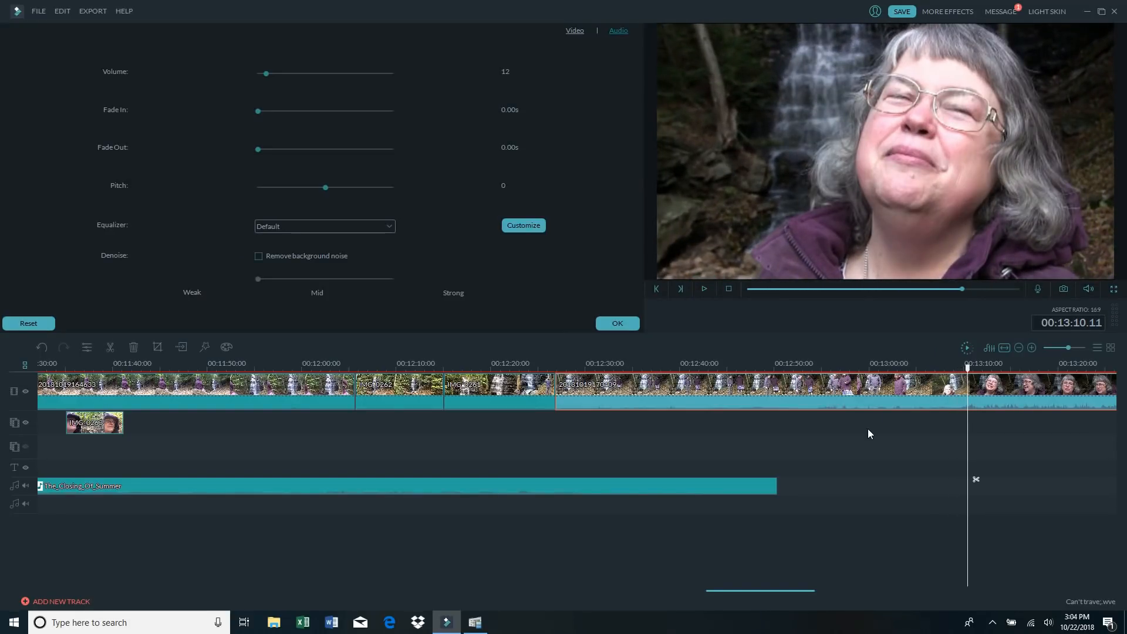
- Try an audio volume of 200 on the couple's waterfall clip and play it from 00:13:10.11
{"action": "right_click", "coordinate": [912, 390]}
{"action": "left_click", "coordinate": [906, 389]}
{"action": "left_click", "coordinate": [325, 73]}
{"action": "left_click", "coordinate": [392, 72]}
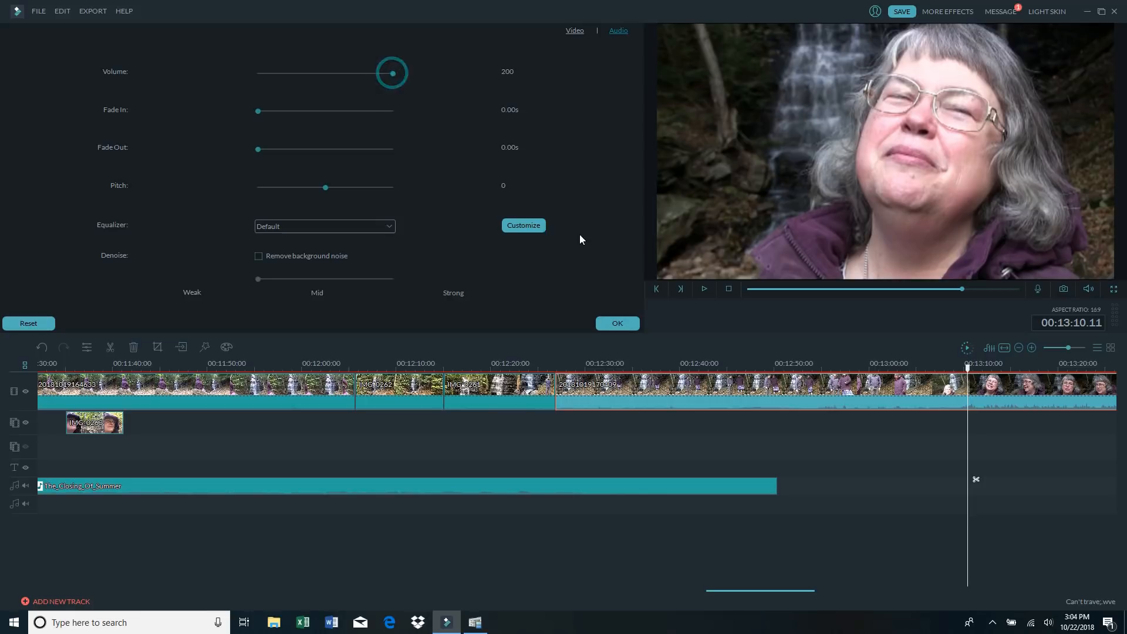
{"action": "left_click", "coordinate": [704, 288]}
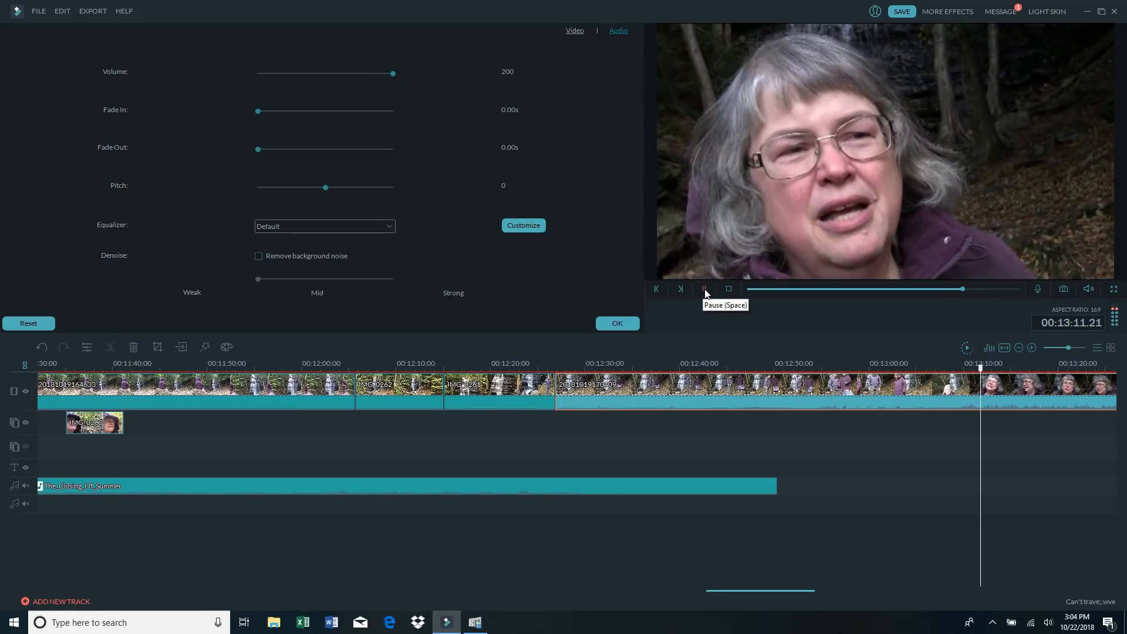
{"action": "left_click", "coordinate": [704, 289]}
- Set the couple's waterfall clip's audio volume to 37 and play it from 00:13:12.21
{"action": "left_click", "coordinate": [327, 73]}
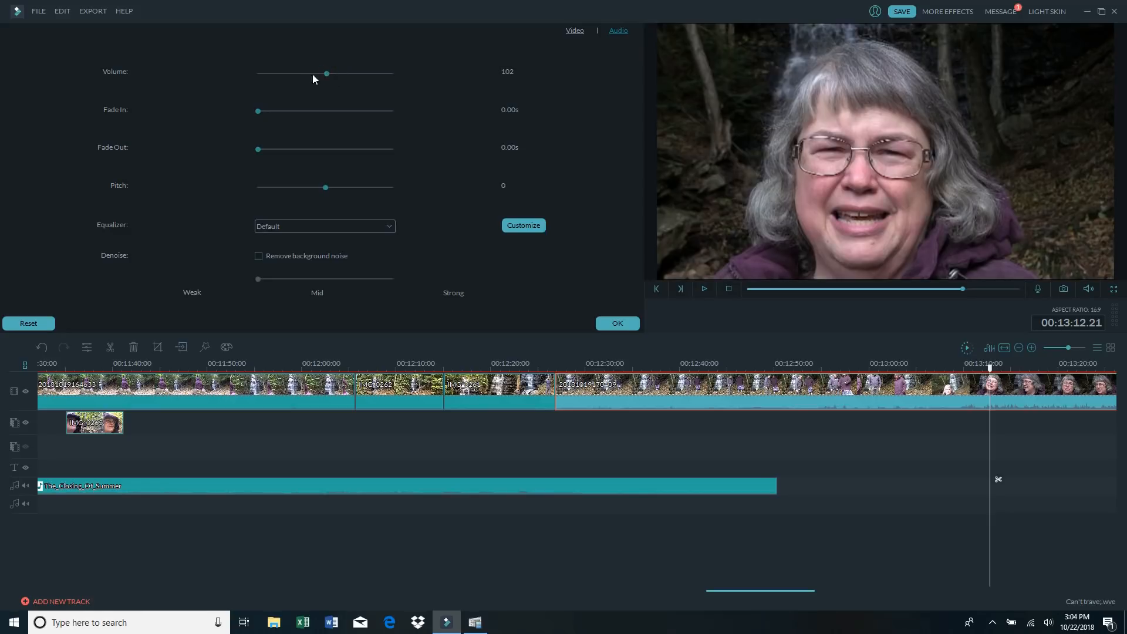
{"action": "left_click", "coordinate": [283, 74]}
{"action": "left_click", "coordinate": [705, 289]}
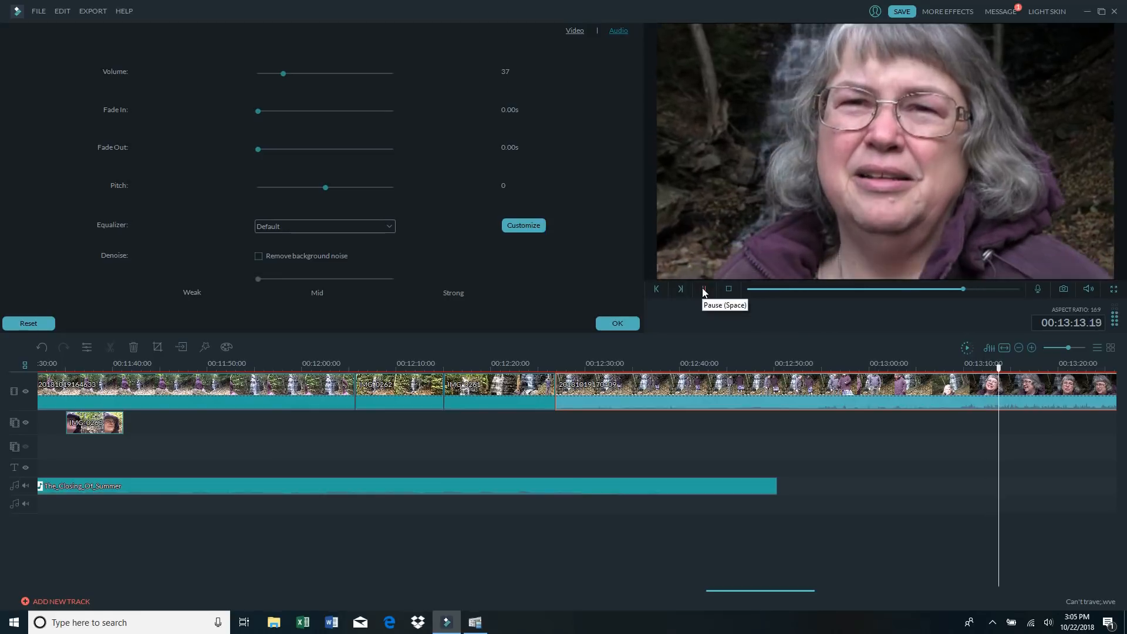
{"action": "left_click", "coordinate": [705, 289]}
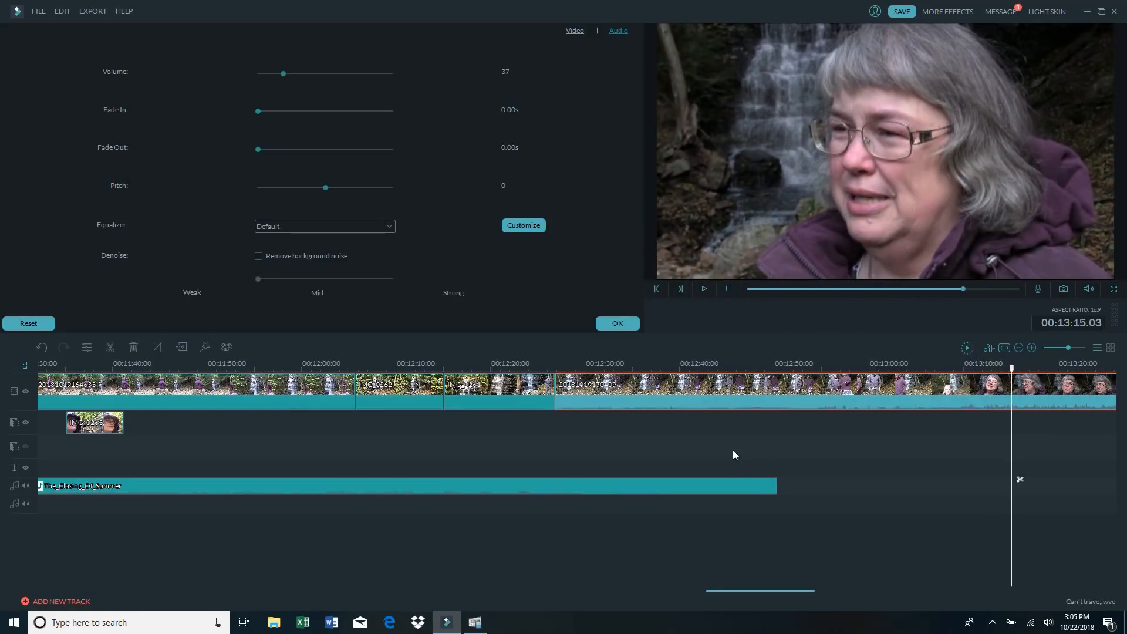
{"action": "left_click", "coordinate": [701, 487]}
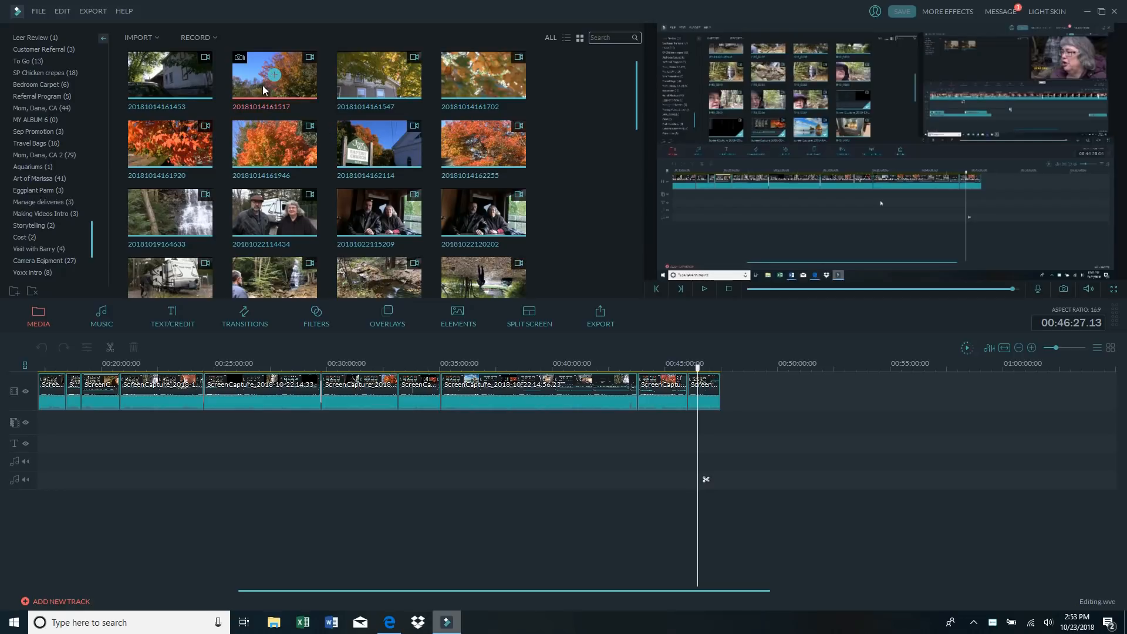
{"action": "left_click", "coordinate": [200, 39]}
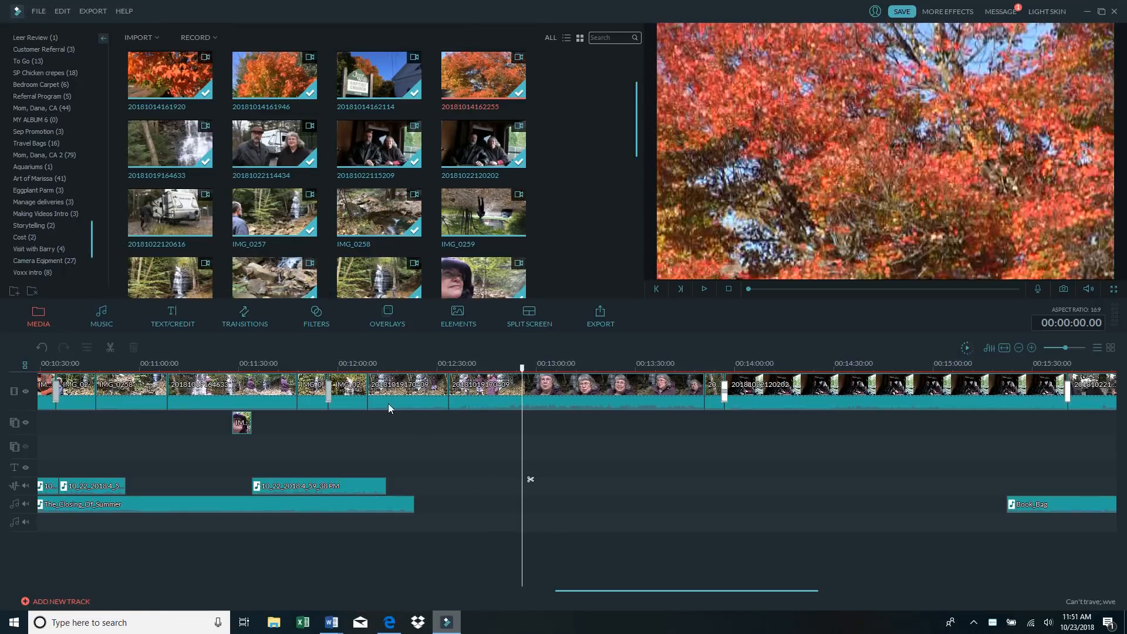
- Add the favourite Credits 6 template to the text track at 00:12:55.18 and play it up to 00:12:57.00
{"action": "left_click", "coordinate": [174, 319]}
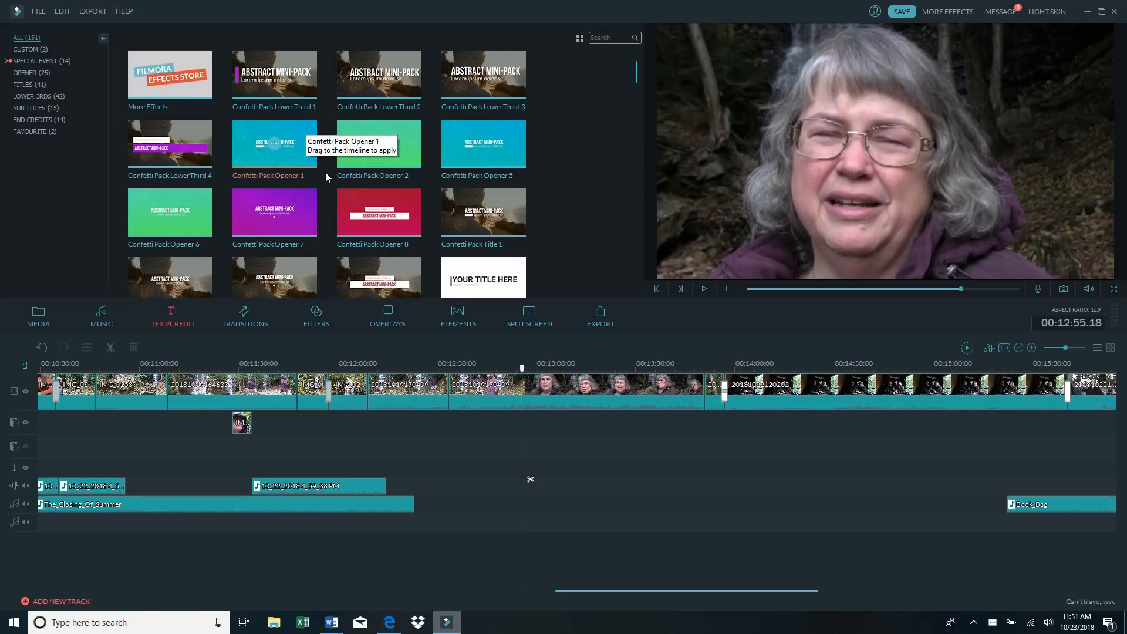
{"action": "scroll", "coordinate": [325, 176], "scroll_direction": "down", "scroll_amount": 3}
{"action": "scroll", "coordinate": [325, 172], "scroll_direction": "down", "scroll_amount": 1}
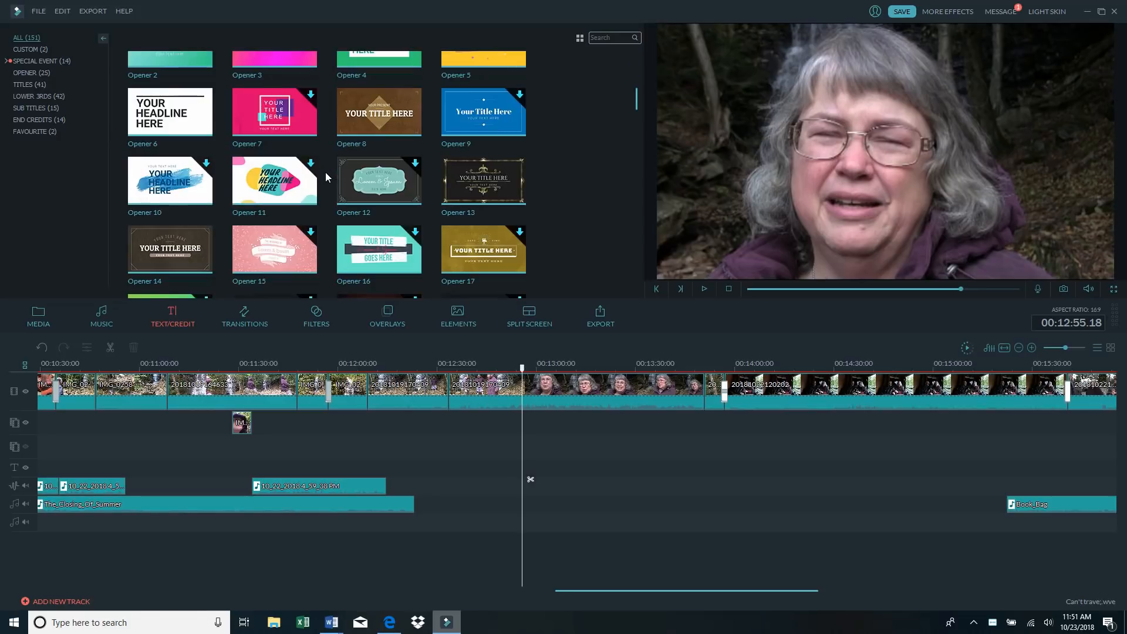
{"action": "scroll", "coordinate": [325, 171], "scroll_direction": "down", "scroll_amount": 2}
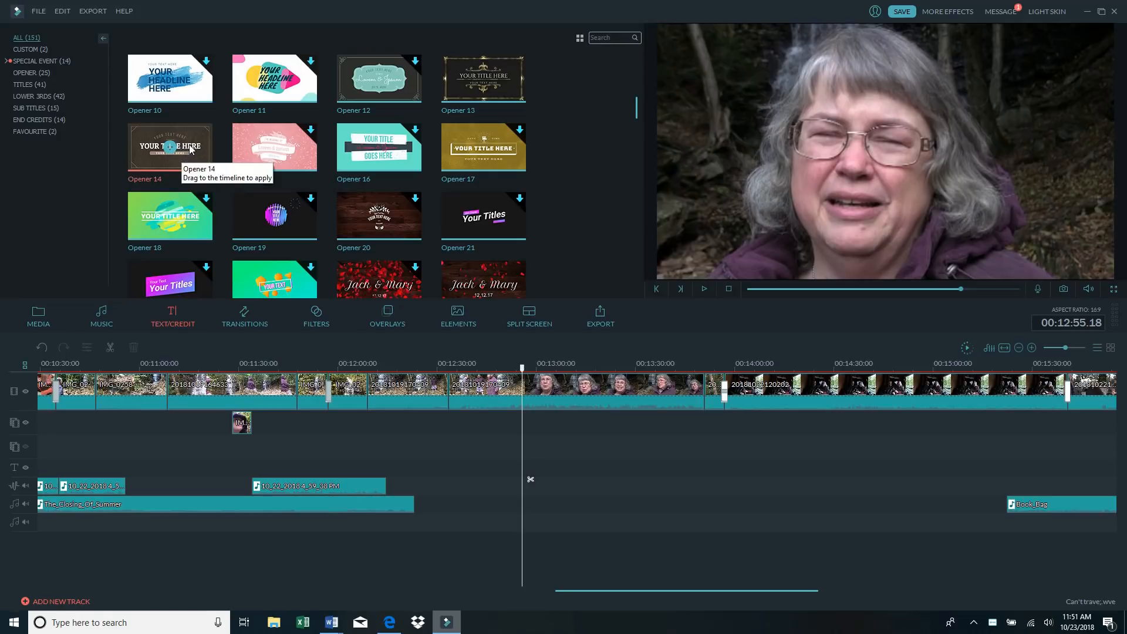
{"action": "scroll", "coordinate": [332, 183], "scroll_direction": "down", "scroll_amount": 3}
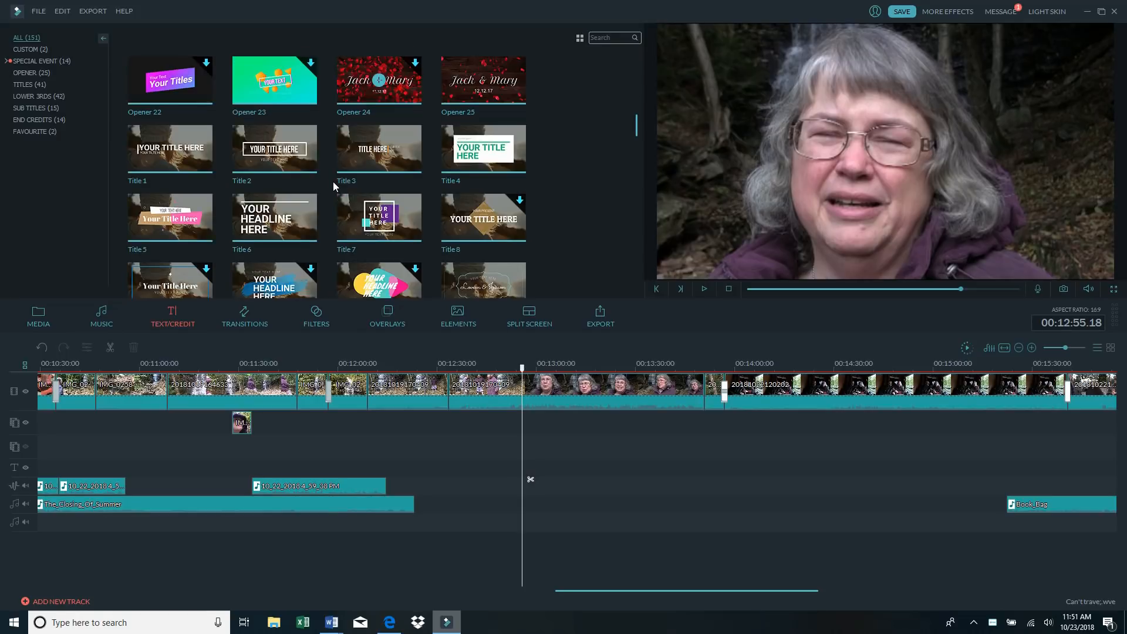
{"action": "scroll", "coordinate": [332, 182], "scroll_direction": "down", "scroll_amount": 2}
{"action": "scroll", "coordinate": [333, 181], "scroll_direction": "down", "scroll_amount": 1}
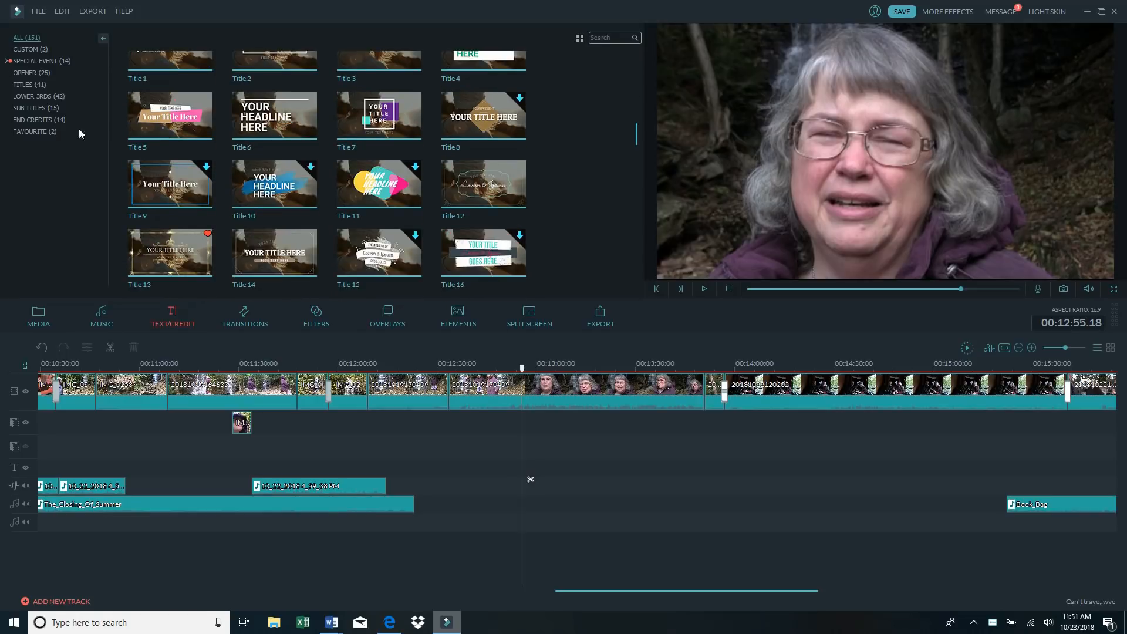
{"action": "left_click", "coordinate": [37, 132]}
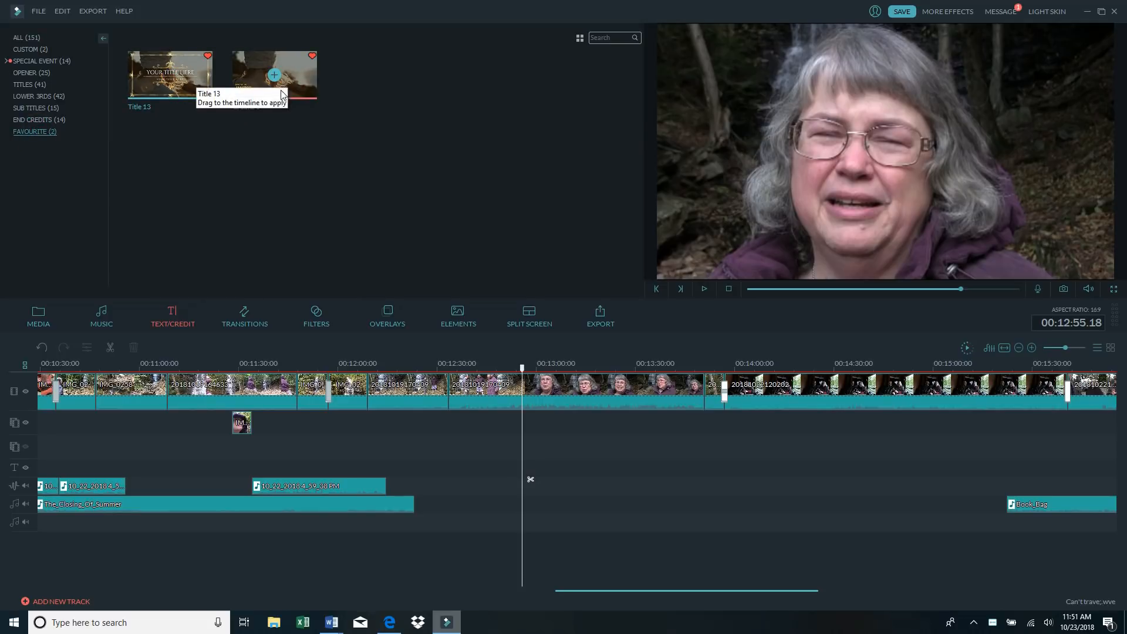
{"action": "mouse_move", "coordinate": [274, 75]}
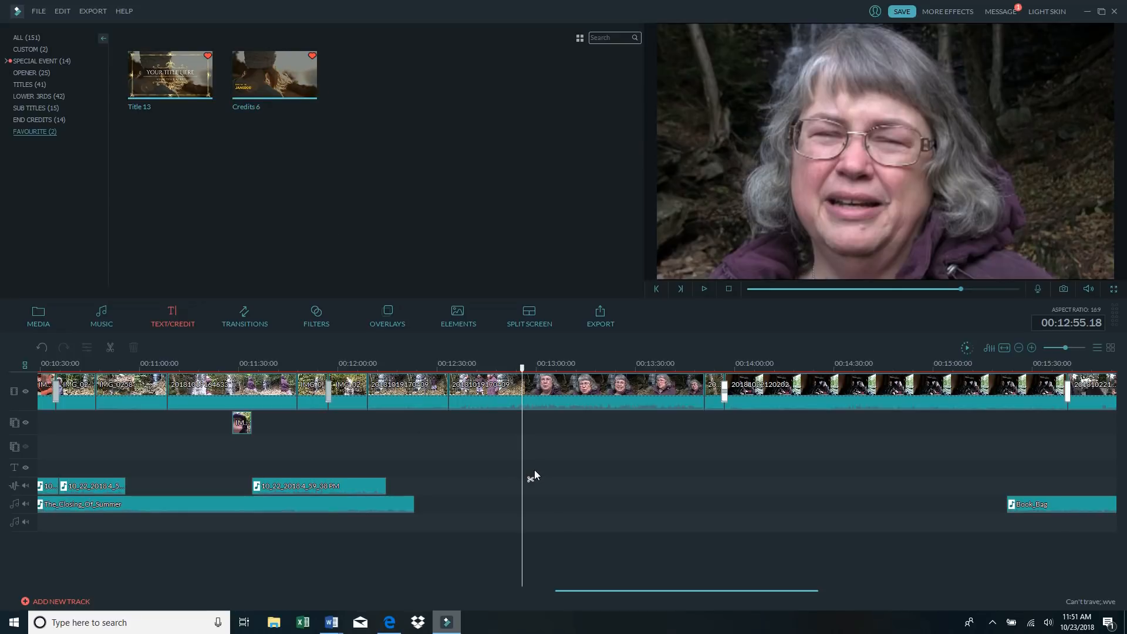
{"action": "left_click", "coordinate": [274, 76]}
{"action": "left_click", "coordinate": [703, 287]}
{"action": "left_click", "coordinate": [703, 288]}
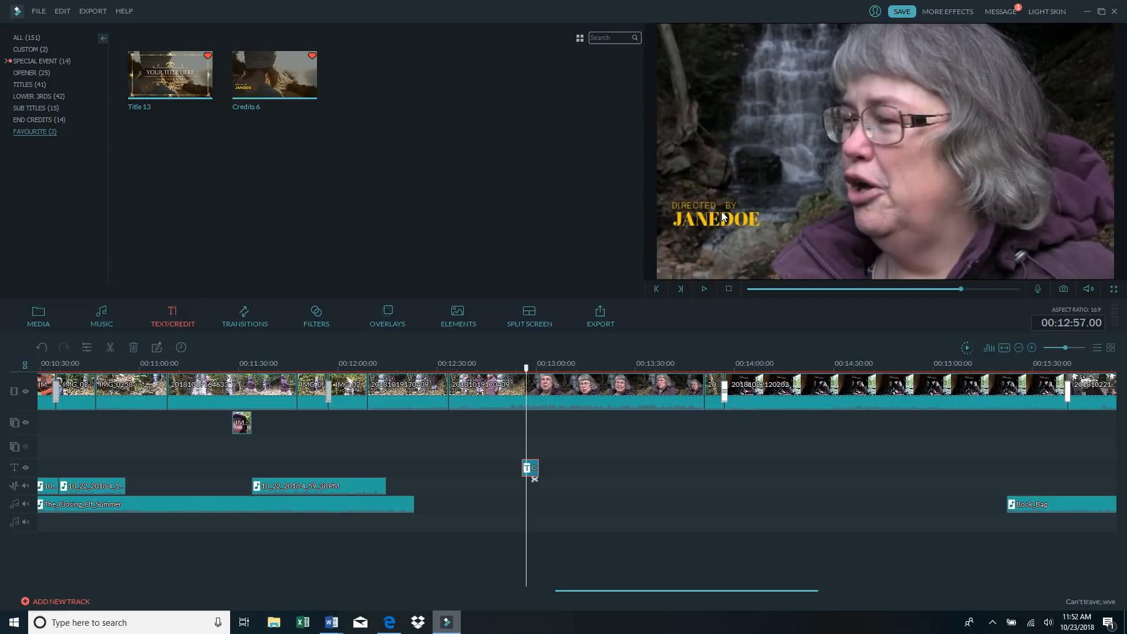
- Replace the placeholder name in the credit with "This the stroke 6 years ago" and "destroyed my balance" on a second line
{"action": "double_click", "coordinate": [742, 221]}
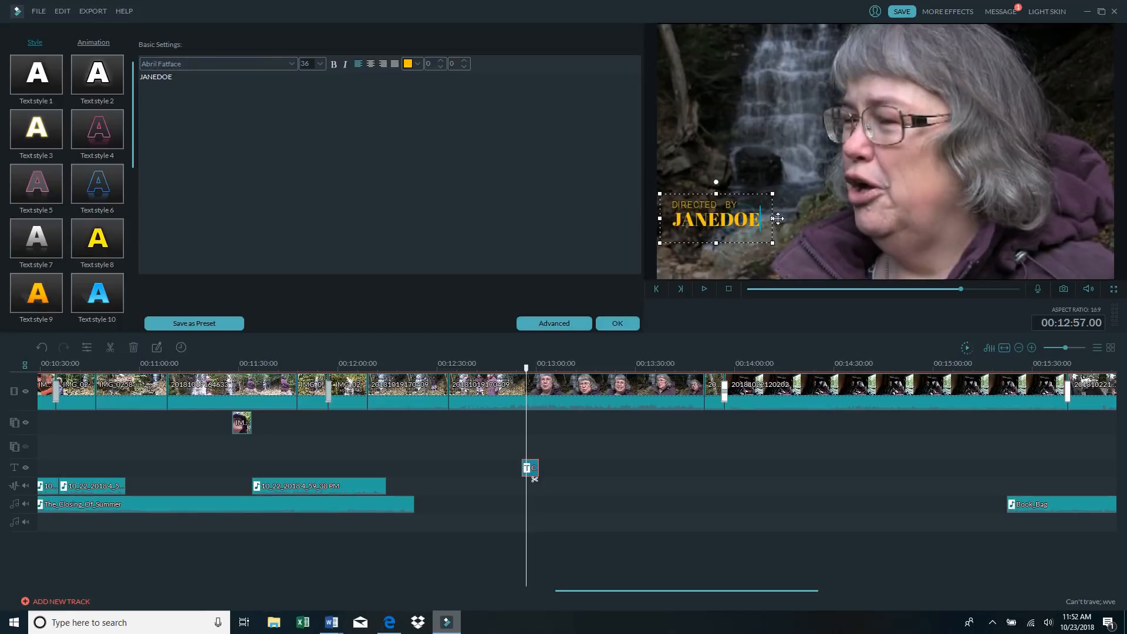
{"action": "key", "text": "BackSpace"}
{"action": "key", "text": "BackSpace"}
{"action": "key", "text": "BackSpace"}
{"action": "key", "text": "BackSpace"}
{"action": "key", "text": "BackSpace"}
{"action": "key", "text": "BackSpace"}
{"action": "key", "text": "BackSpace"}
{"action": "type", "text": "T"}
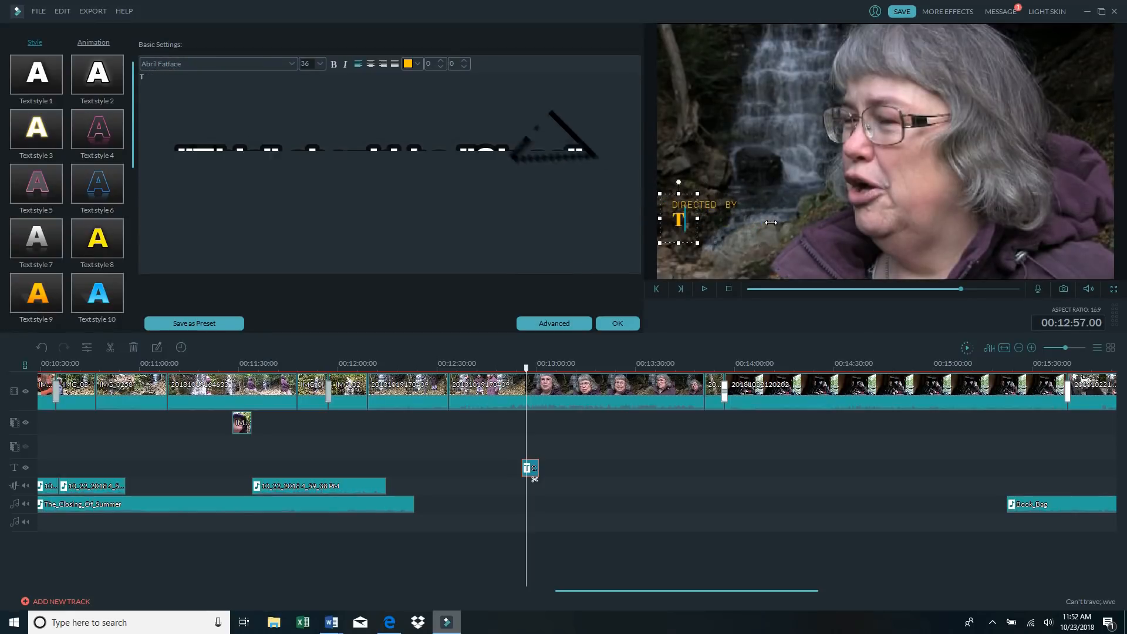
{"action": "type", "text": "his the stroke"}
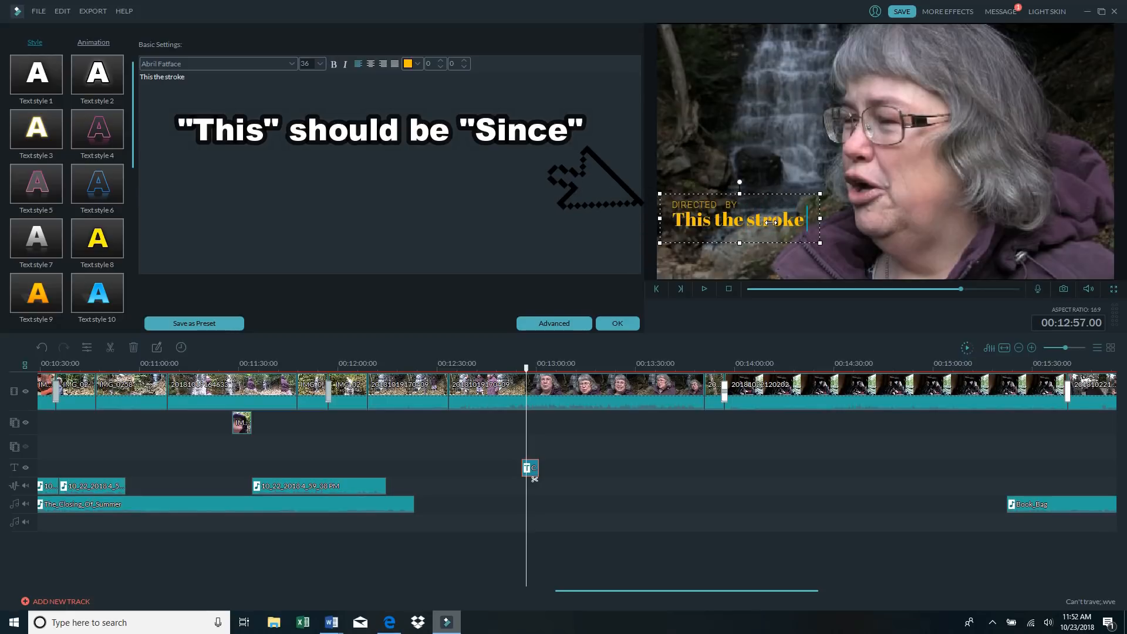
{"action": "type", "text": " 6 years"}
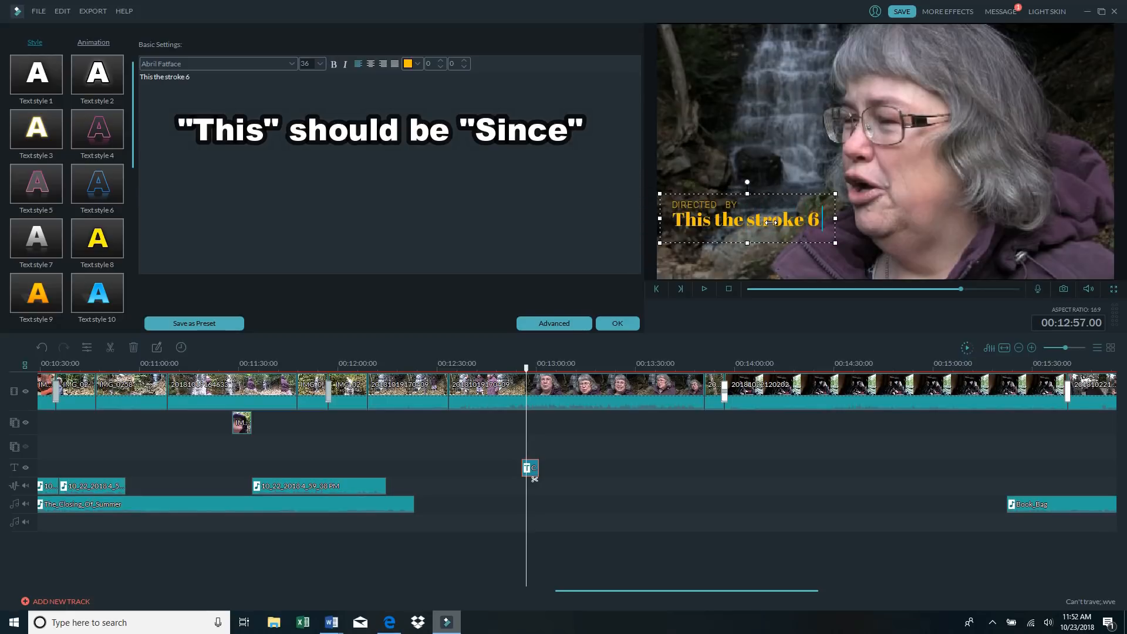
{"action": "type", "text": " ago"}
{"action": "key", "text": "Return"}
{"action": "type", "text": "destroue"}
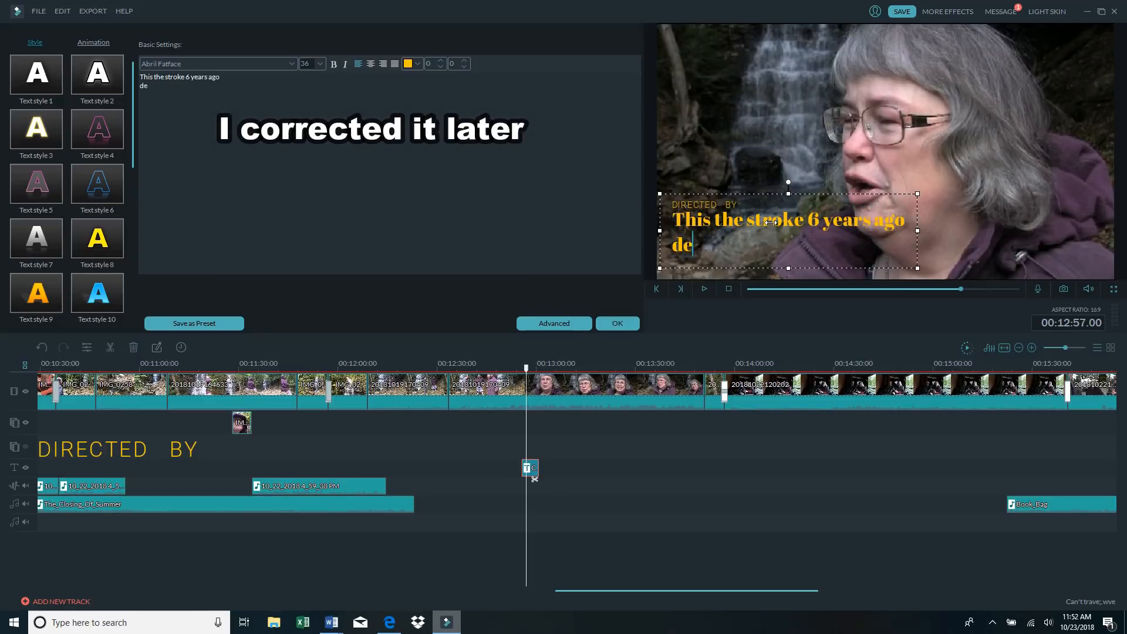
{"action": "key", "text": "BackSpace"}
{"action": "key", "text": "BackSpace"}
{"action": "type", "text": "yed my balance"}
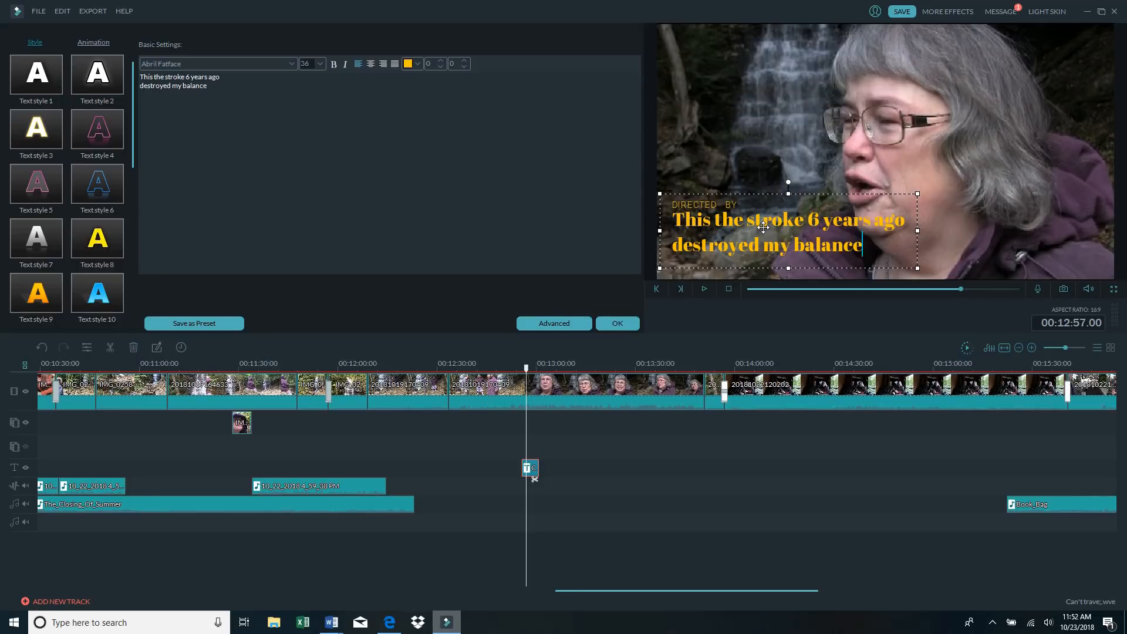
- Apply Text style 2 to the two-line caption and move it toward the lower right of the video frame
{"action": "left_click", "coordinate": [97, 74]}
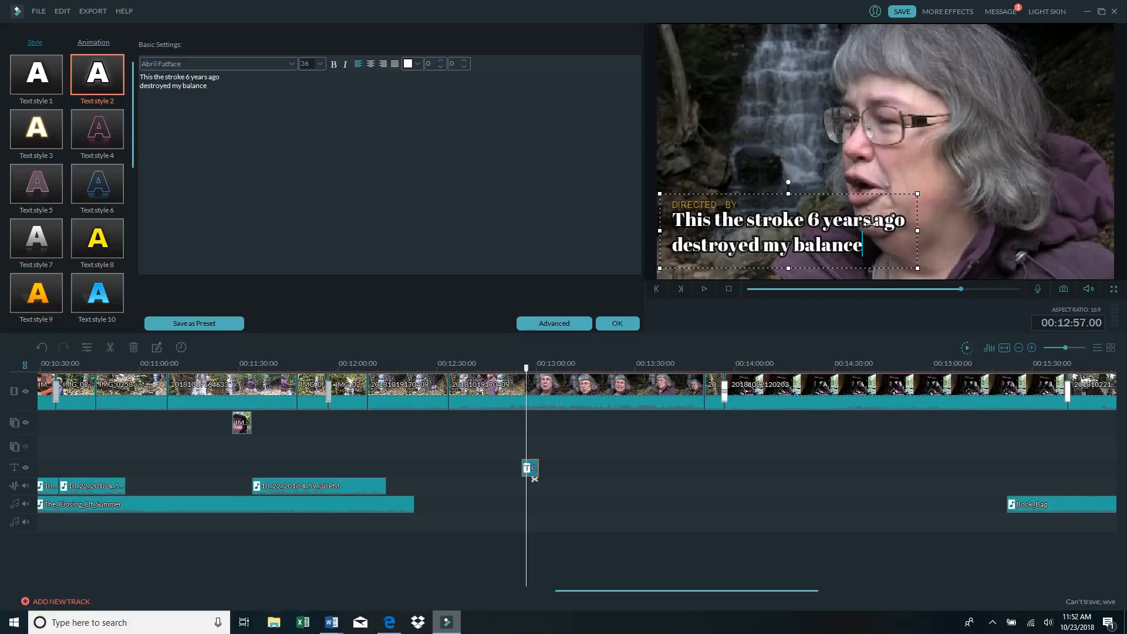
{"action": "left_click_drag", "start_coordinate": [779, 194], "coordinate": [876, 200]}
- Delete the "DIRECTED BY" text from the credit and deselect its text box
{"action": "left_click", "coordinate": [702, 203]}
{"action": "left_click", "coordinate": [743, 200]}
{"action": "key", "text": "BackSpace"}
{"action": "key", "text": "BackSpace"}
{"action": "key", "text": "BackSpace"}
{"action": "key", "text": "BackSpace"}
{"action": "key", "text": "BackSpace"}
{"action": "key", "text": "BackSpace"}
{"action": "key", "text": "BackSpace"}
{"action": "key", "text": "BackSpace"}
{"action": "key", "text": "BackSpace"}
{"action": "key", "text": "BackSpace"}
{"action": "key", "text": "BackSpace"}
{"action": "left_click", "coordinate": [727, 213]}
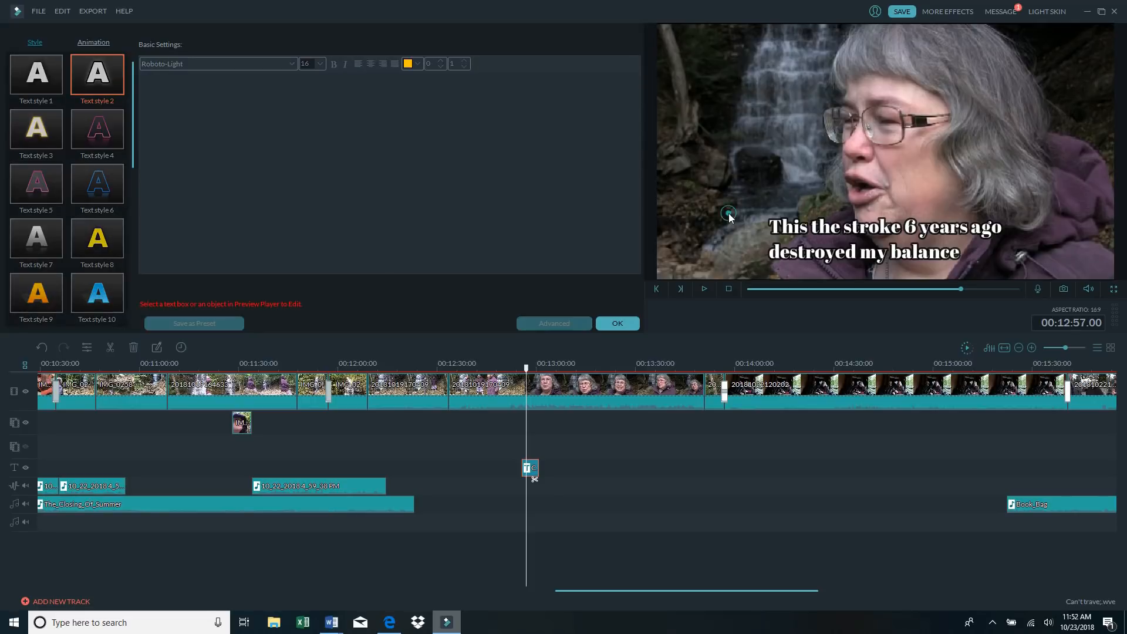
- Set the two-line stroke caption's font to Arial Black Normal and its size to 32
{"action": "left_click", "coordinate": [862, 233]}
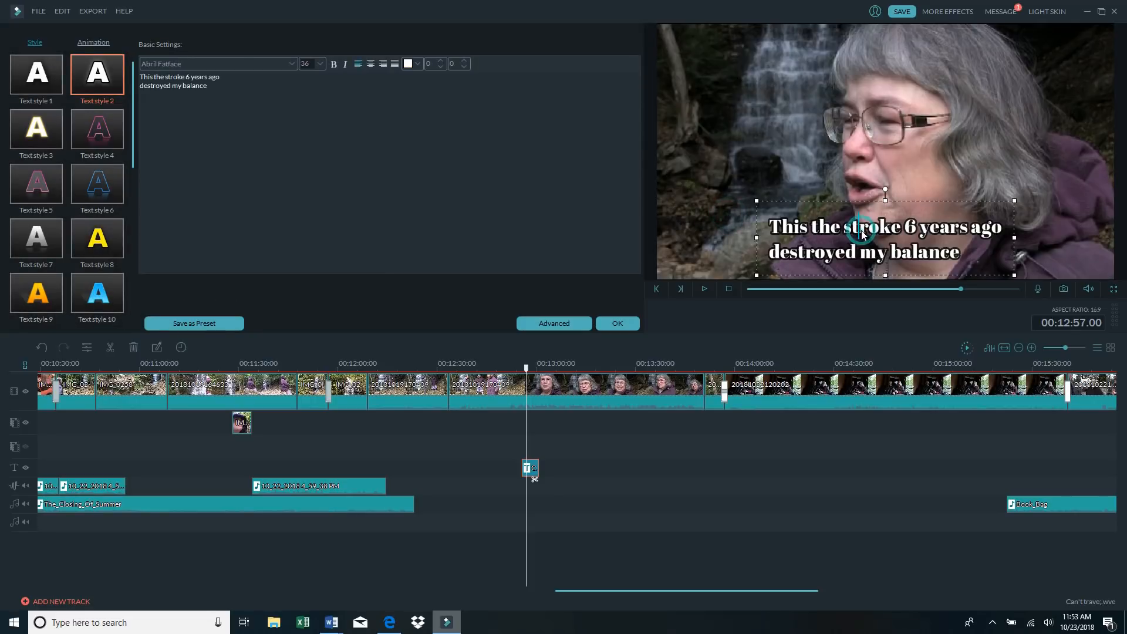
{"action": "left_click", "coordinate": [292, 63]}
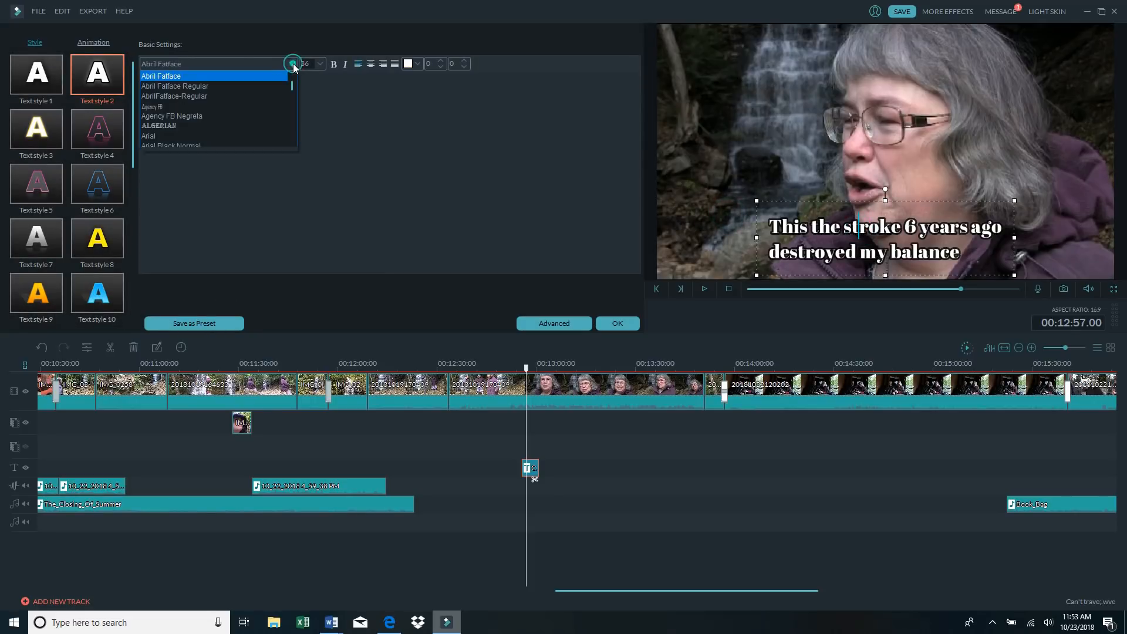
{"action": "left_click", "coordinate": [219, 146]}
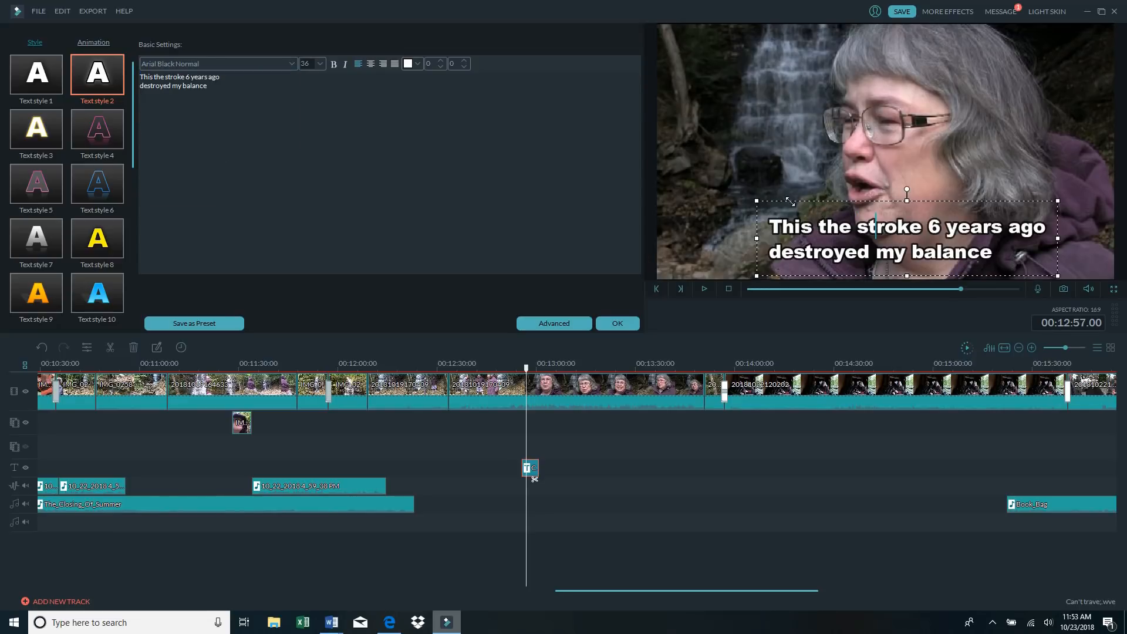
{"action": "left_click", "coordinate": [319, 63]}
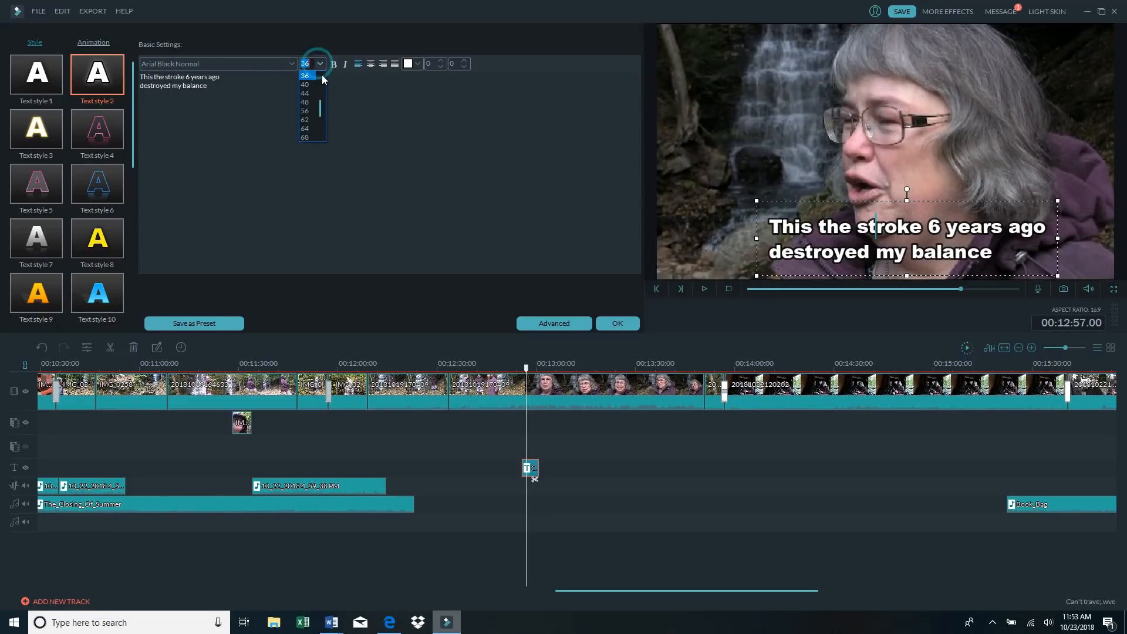
{"action": "left_click", "coordinate": [310, 76]}
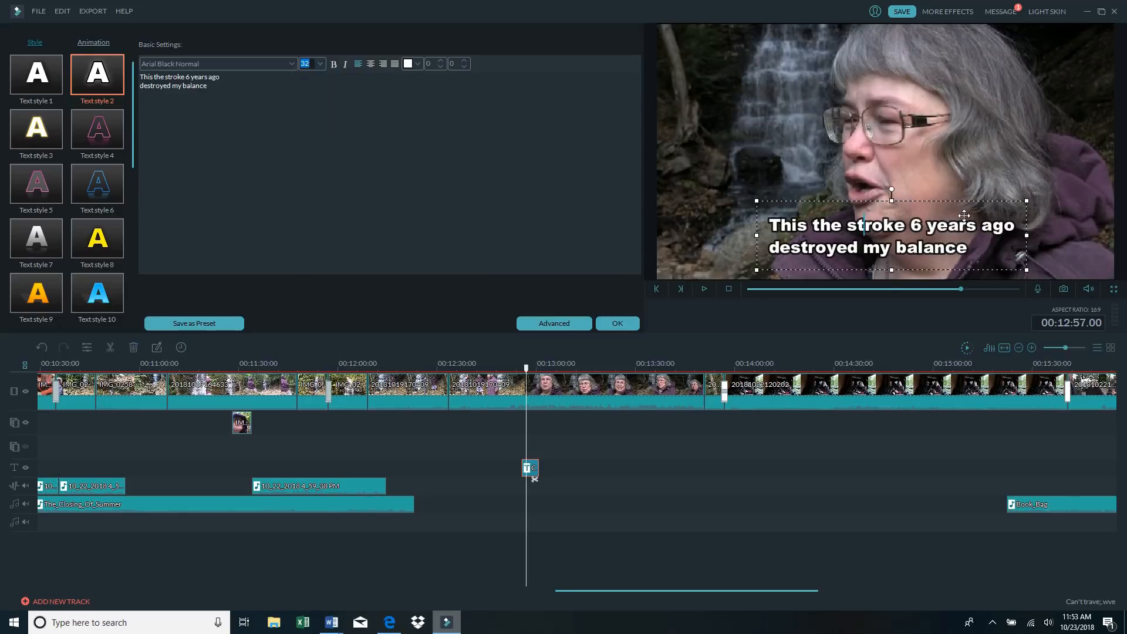
- Shift the caption slightly left in the video frame, center-align its two lines and deselect it
{"action": "left_click_drag", "start_coordinate": [949, 200], "coordinate": [943, 200]}
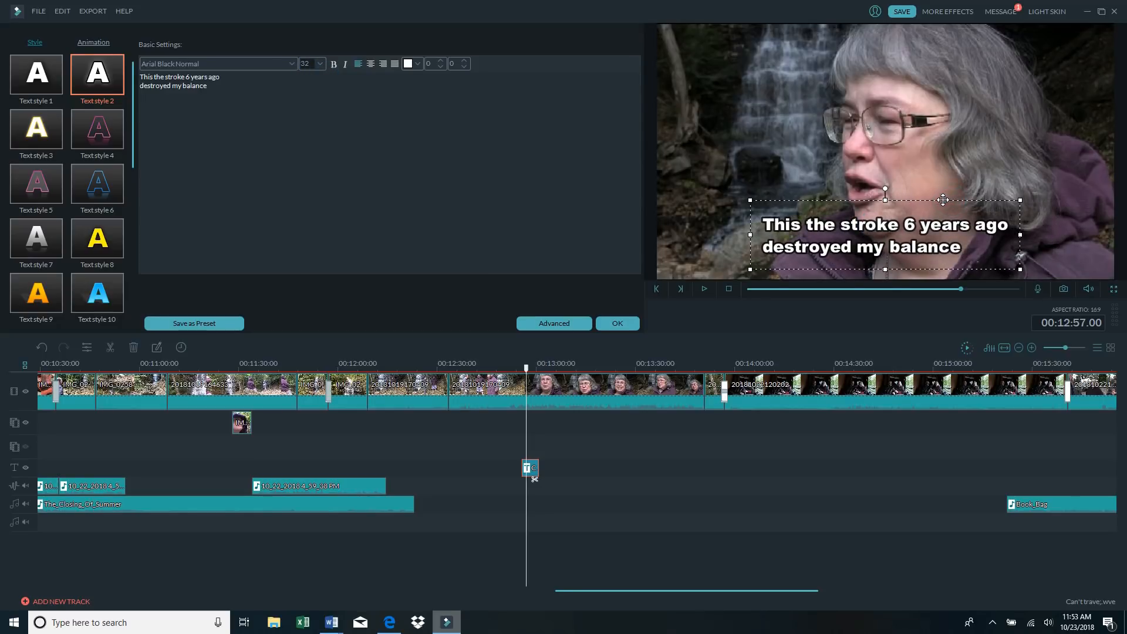
{"action": "left_click", "coordinate": [690, 257]}
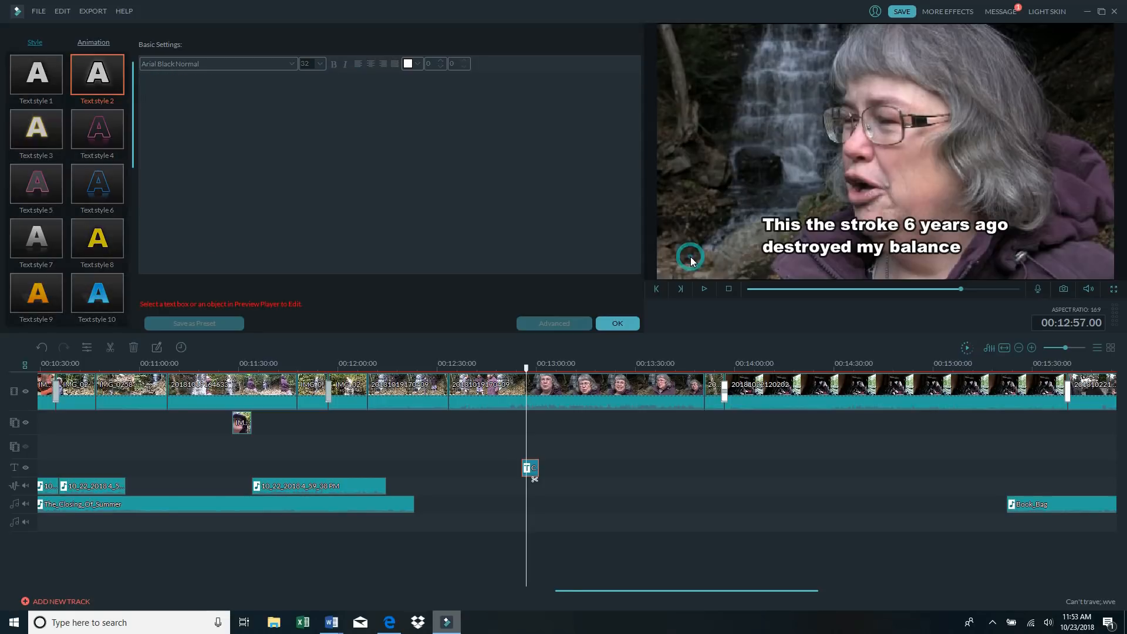
{"action": "left_click", "coordinate": [814, 246]}
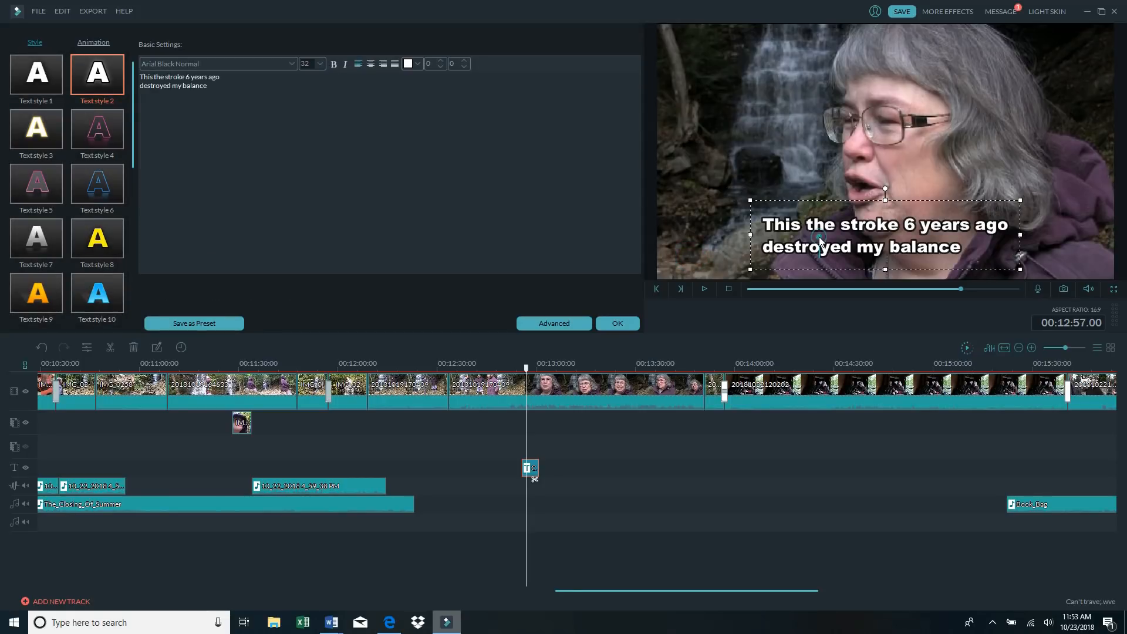
{"action": "left_click", "coordinate": [371, 64]}
{"action": "left_click", "coordinate": [697, 230]}
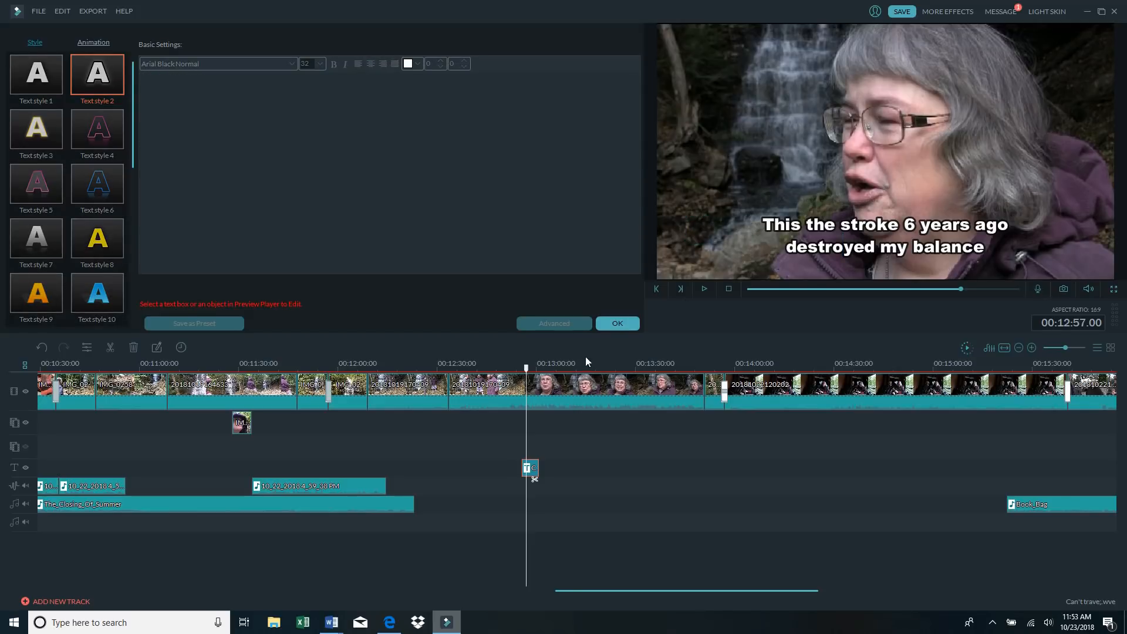
- Play the timeline from 00:12:51.20 past the end of the stroke caption to preview it, and stop playback
{"action": "left_click", "coordinate": [509, 375]}
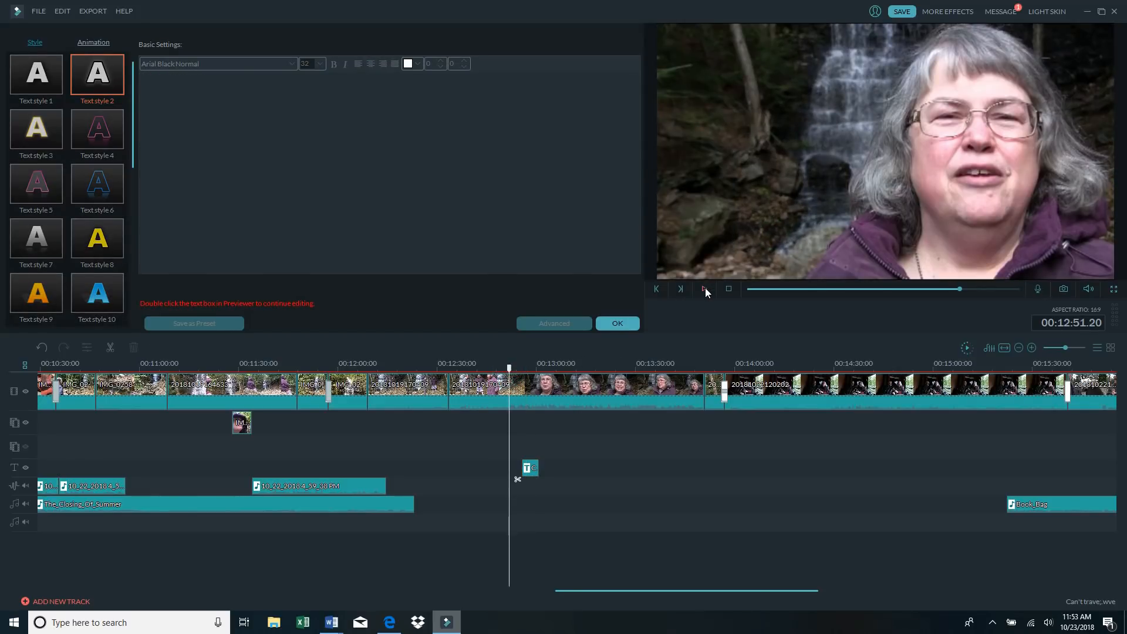
{"action": "left_click", "coordinate": [703, 289]}
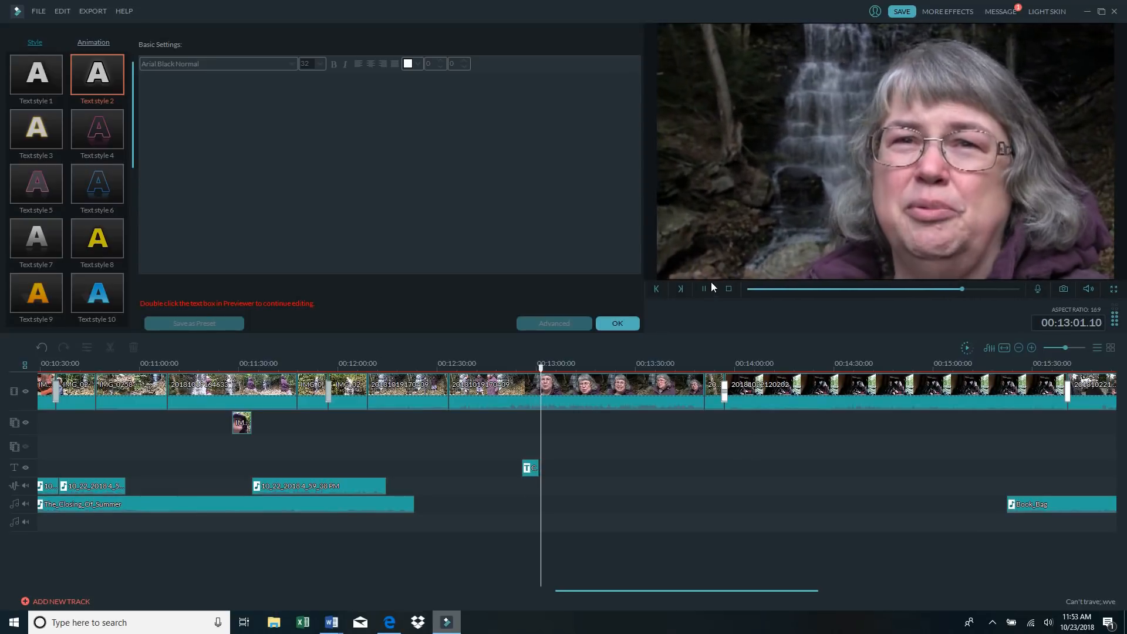
{"action": "left_click", "coordinate": [704, 288]}
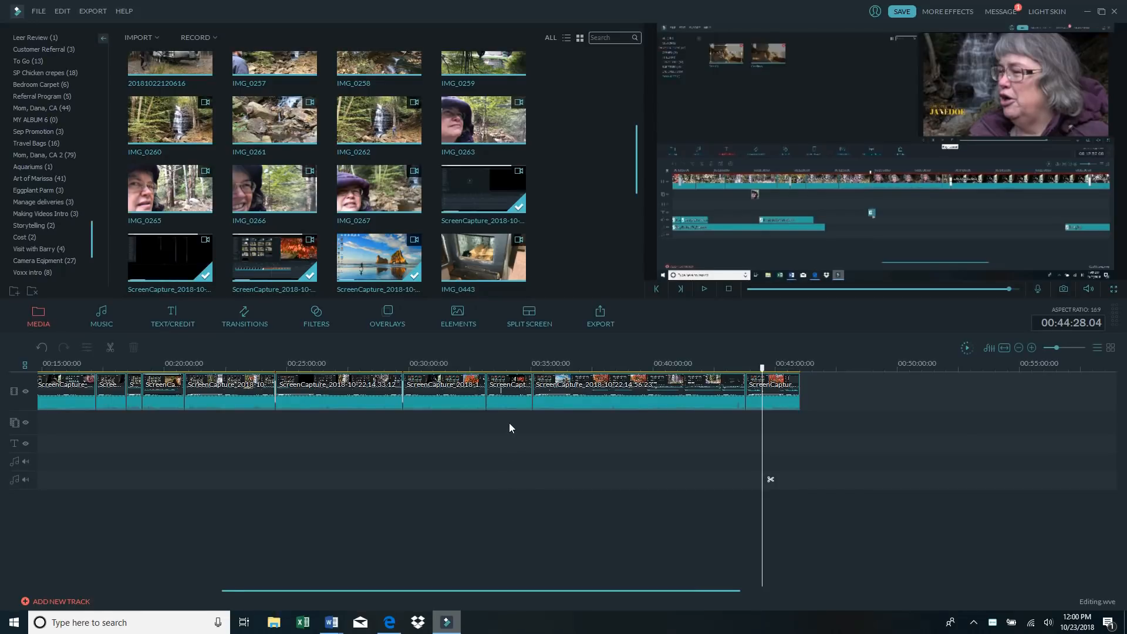
- Save the project and open the export settings
{"action": "left_click", "coordinate": [904, 15]}
{"action": "left_click", "coordinate": [601, 316]}
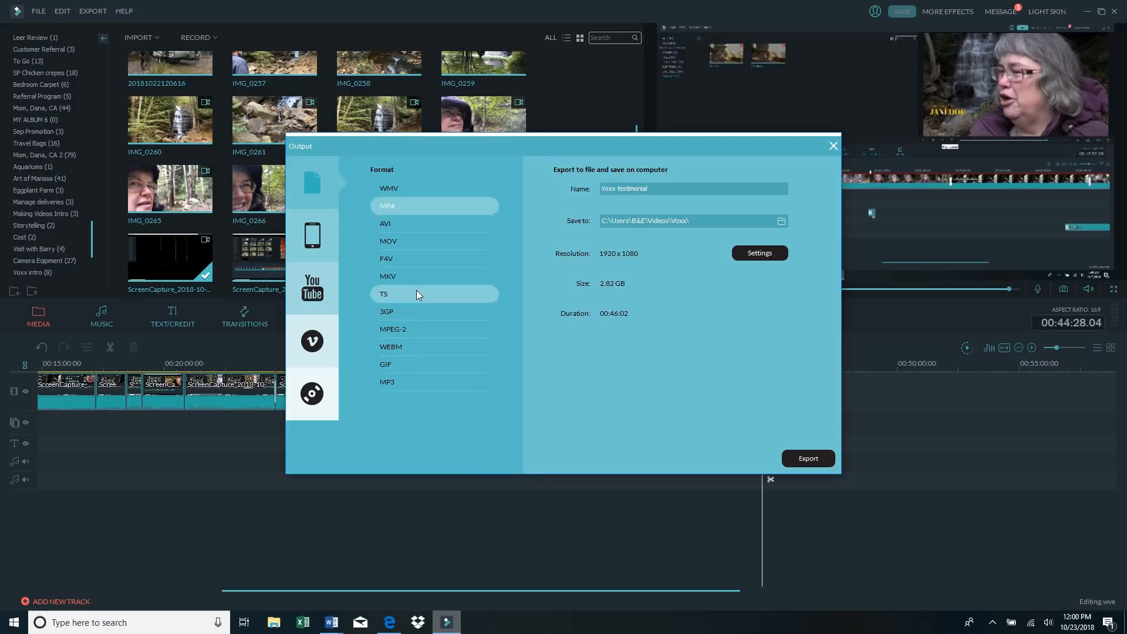
- Replace the export file name with "Can't travel", and browse the destination folders without choosing a new one
{"action": "left_click", "coordinate": [626, 191]}
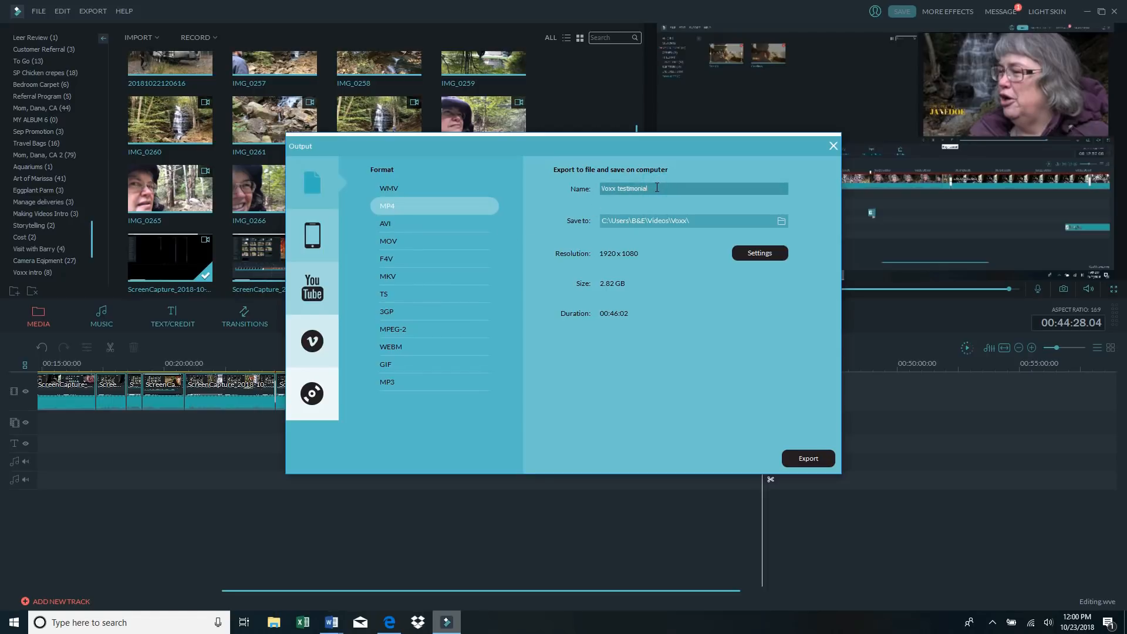
{"action": "key", "text": "BackSpace"}
{"action": "key", "text": "BackSpace"}
{"action": "key", "text": "BackSpace"}
{"action": "key", "text": "BackSpace"}
{"action": "key", "text": "BackSpace"}
{"action": "key", "text": "BackSpace"}
{"action": "key", "text": "BackSpace"}
{"action": "key", "text": "BackSpace"}
{"action": "key", "text": "BackSpace"}
{"action": "key", "text": "BackSpace"}
{"action": "key", "text": "BackSpace"}
{"action": "key", "text": "BackSpace"}
{"action": "key", "text": "BackSpace"}
{"action": "key", "text": "BackSpace"}
{"action": "key", "text": "BackSpace"}
{"action": "key", "text": "BackSpace"}
{"action": "left_click", "coordinate": [781, 222]}
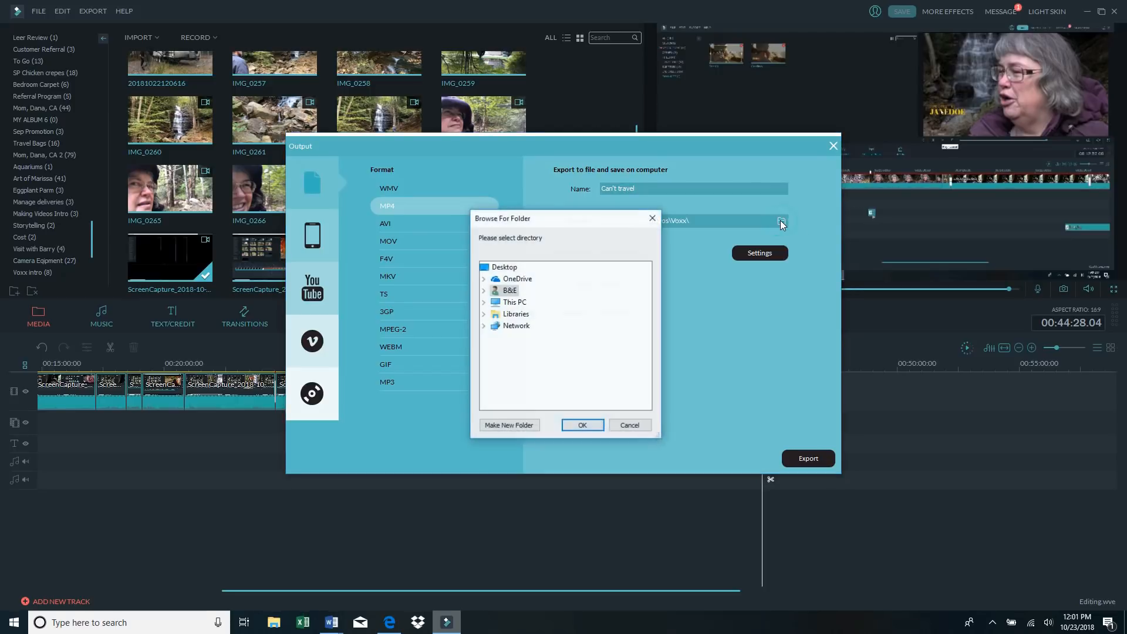
{"action": "left_click", "coordinate": [630, 426]}
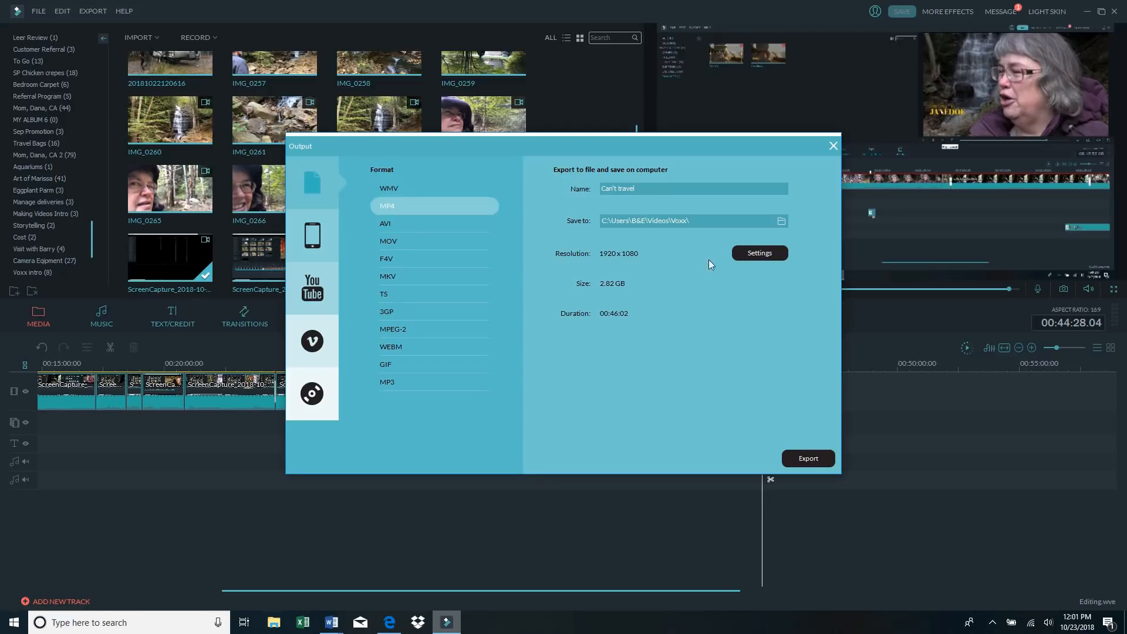